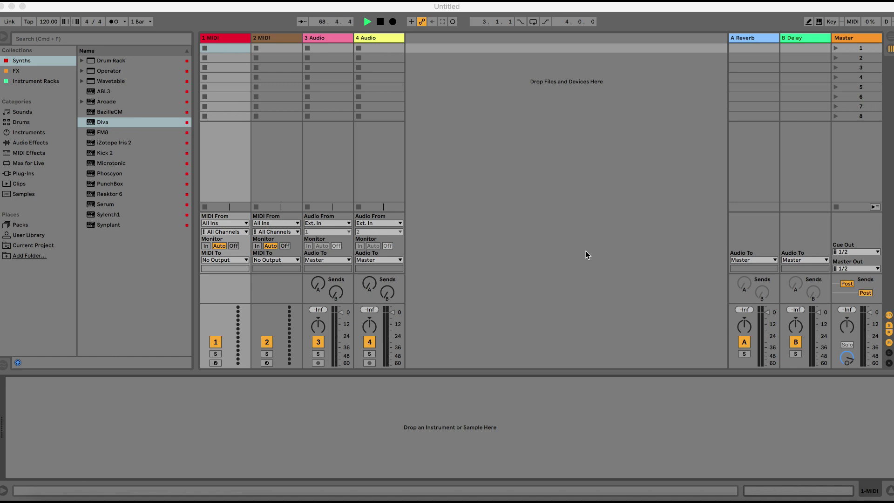
- Delete the two audio tracks, 4 Audio and 3 Audio
{"action": "left_click", "coordinate": [399, 37]}
{"action": "left_click", "coordinate": [399, 37]}
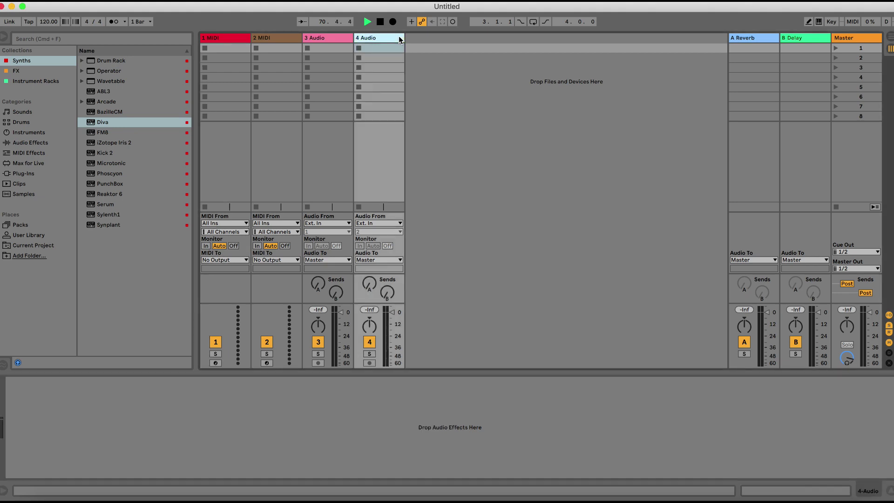
{"action": "key", "text": "BackSpace"}
{"action": "key", "text": "BackSpace"}
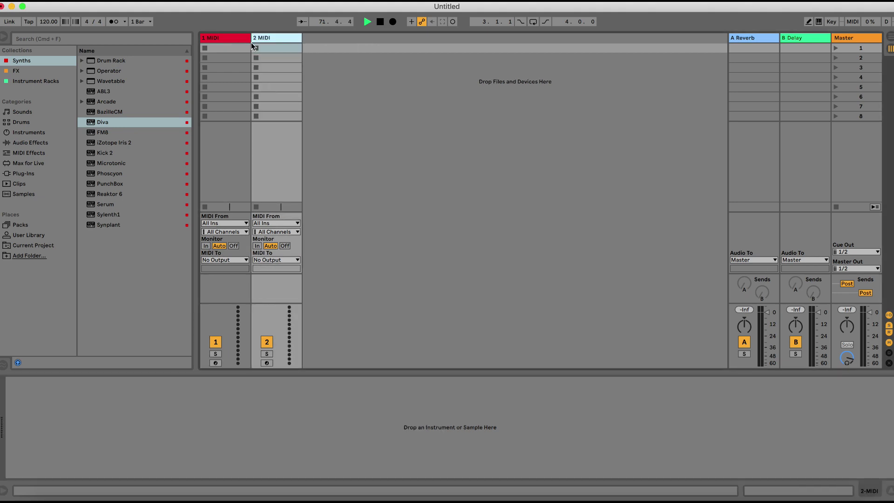
- Create an empty MIDI clip in the first slot of both MIDI tracks
{"action": "left_click", "coordinate": [231, 38]}
{"action": "double_click", "coordinate": [232, 49]}
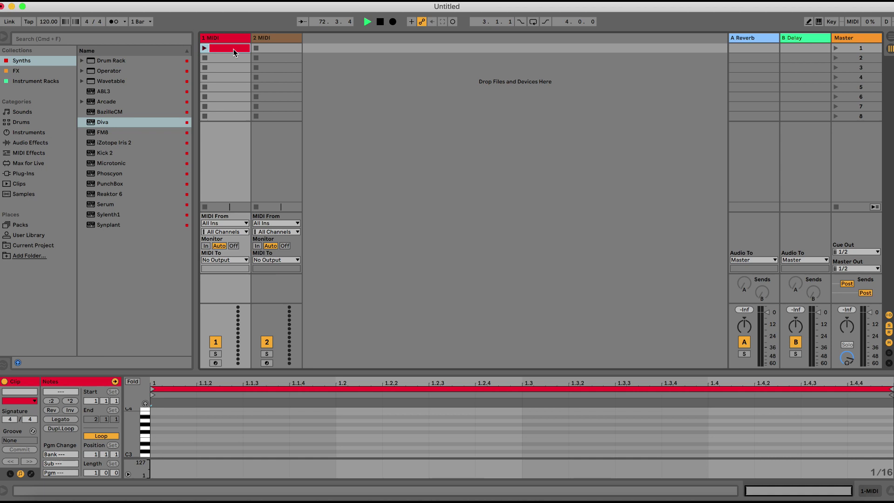
{"action": "double_click", "coordinate": [269, 48]}
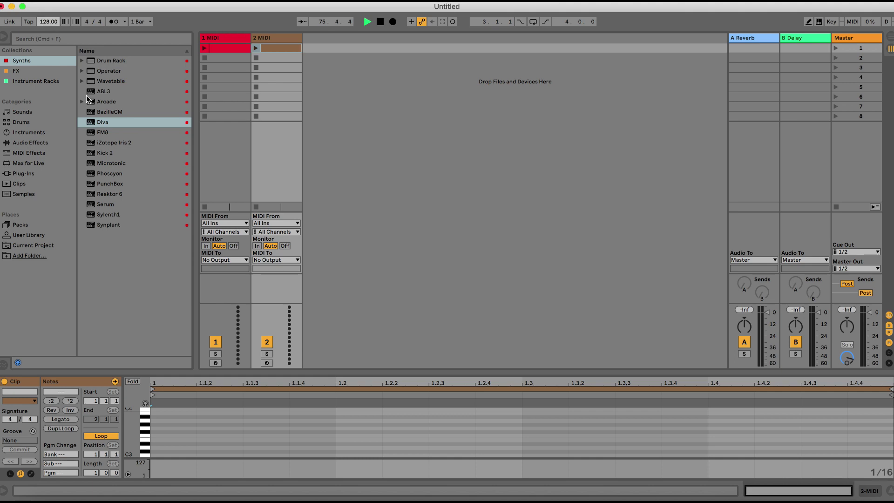
- Load the 101 Techno Kicks.adg instrument rack onto the first MIDI track
{"action": "left_click", "coordinate": [45, 81]}
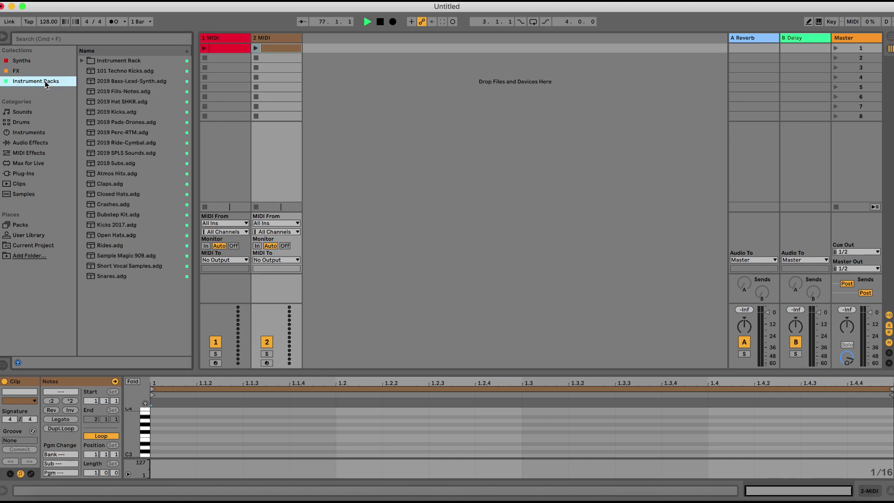
{"action": "left_click_drag", "start_coordinate": [111, 72], "coordinate": [227, 45]}
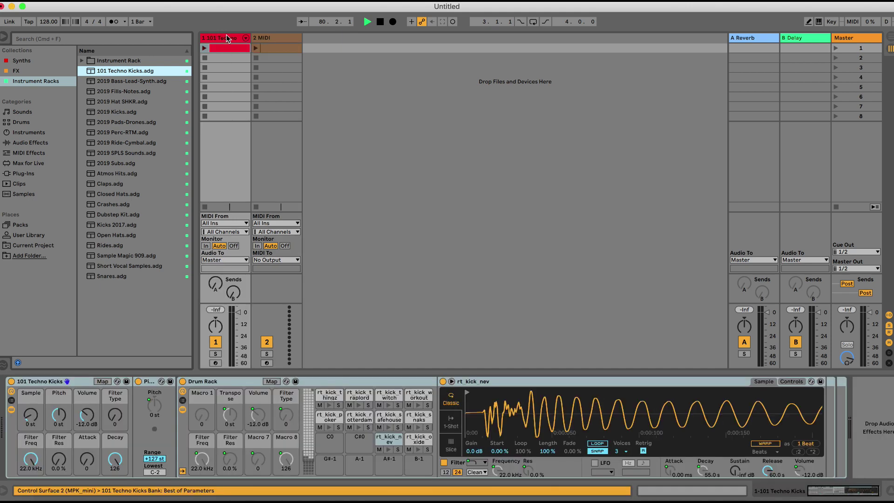
- Show the note editor of the kick track's clip and enlarge the mixer's volume section
{"action": "left_click", "coordinate": [227, 36]}
{"action": "key", "text": "shift+Tab"}
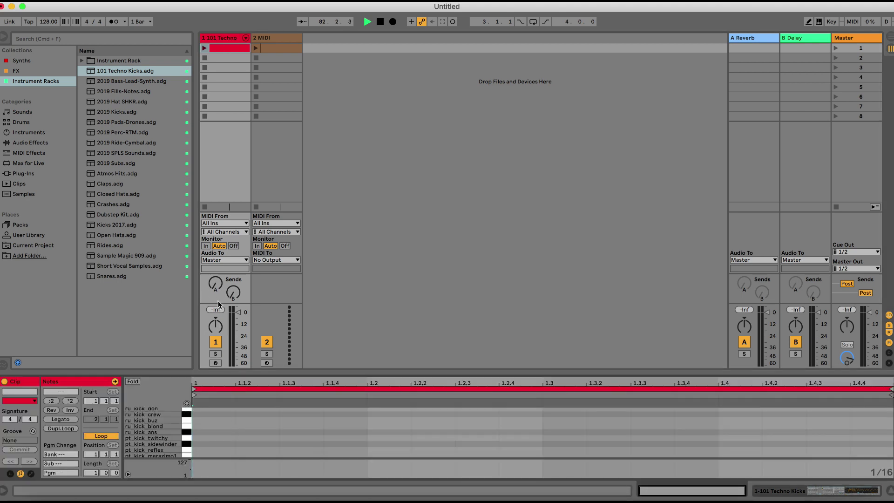
{"action": "left_click_drag", "start_coordinate": [217, 302], "coordinate": [218, 282]}
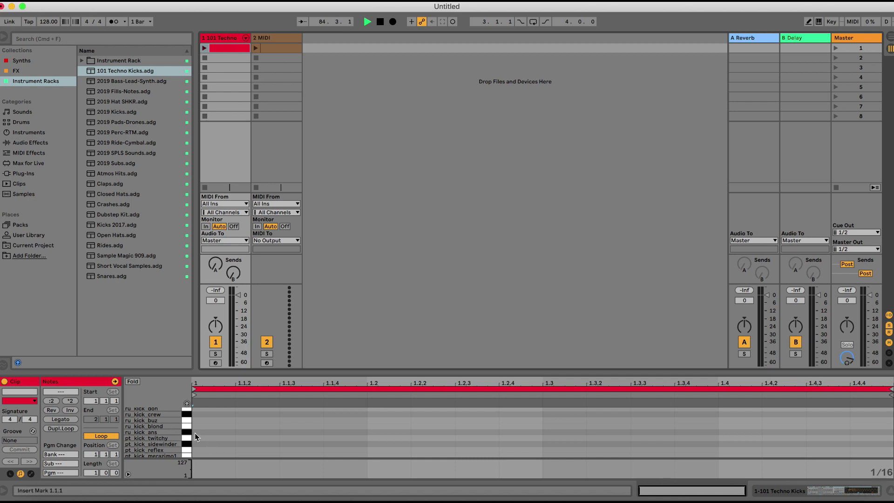
- Audition the ms_kick_magenta sample and add a sixteenth note for it at position 1.1.1 in the kick clip
{"action": "scroll", "coordinate": [186, 436], "scroll_direction": "down", "scroll_amount": 3}
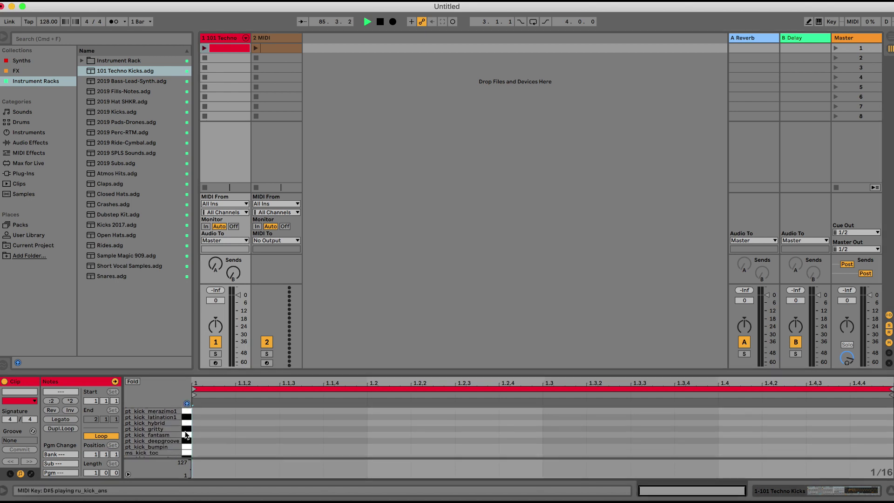
{"action": "scroll", "coordinate": [186, 436], "scroll_direction": "down", "scroll_amount": 5}
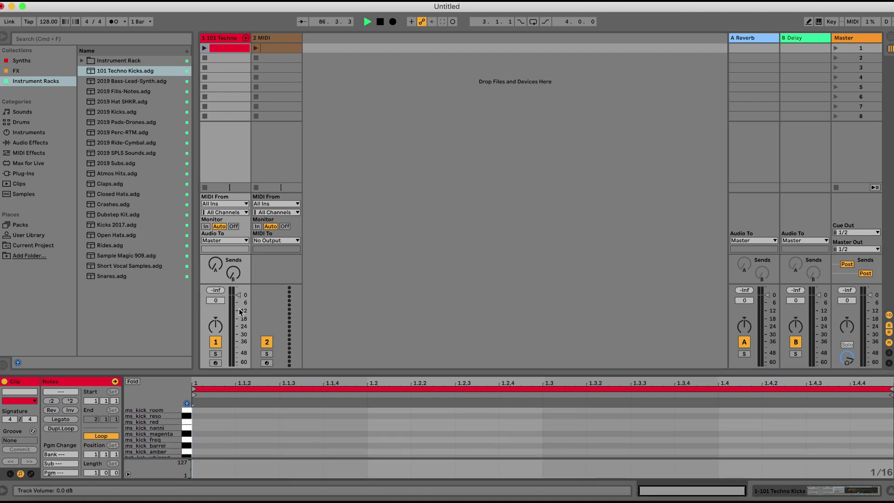
{"action": "left_click", "coordinate": [190, 438]}
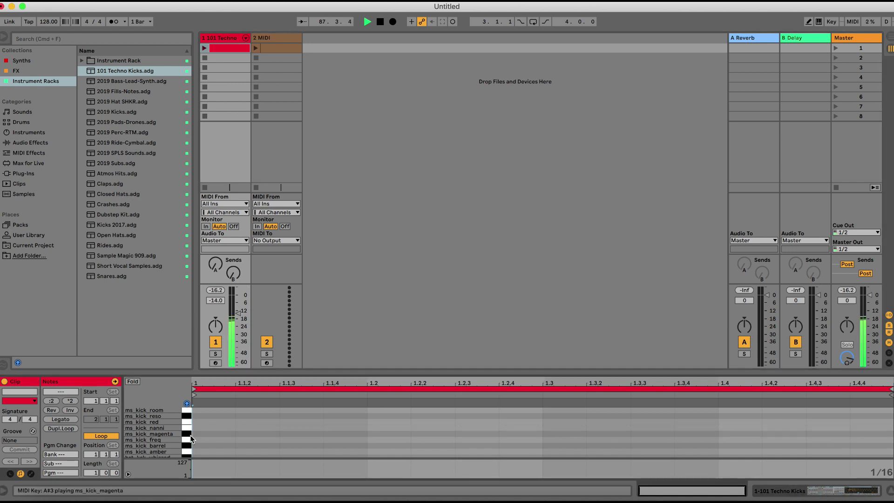
{"action": "double_click", "coordinate": [202, 434]}
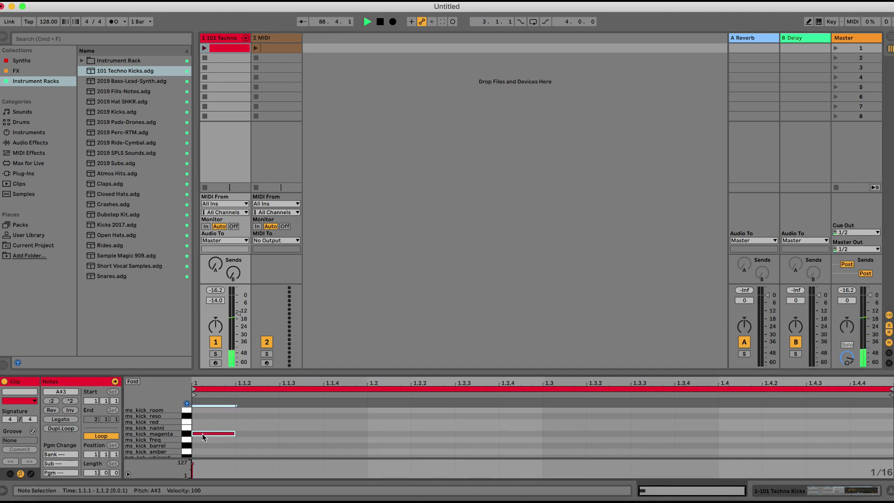
- Audition the kick samples below ms_kick_magenta, going down through the brt, bln, at and rt kicks as far as rt_kick_oxide and rt_kick_poker
{"action": "scroll", "coordinate": [186, 437], "scroll_direction": "down", "scroll_amount": 3}
{"action": "left_click", "coordinate": [186, 439]}
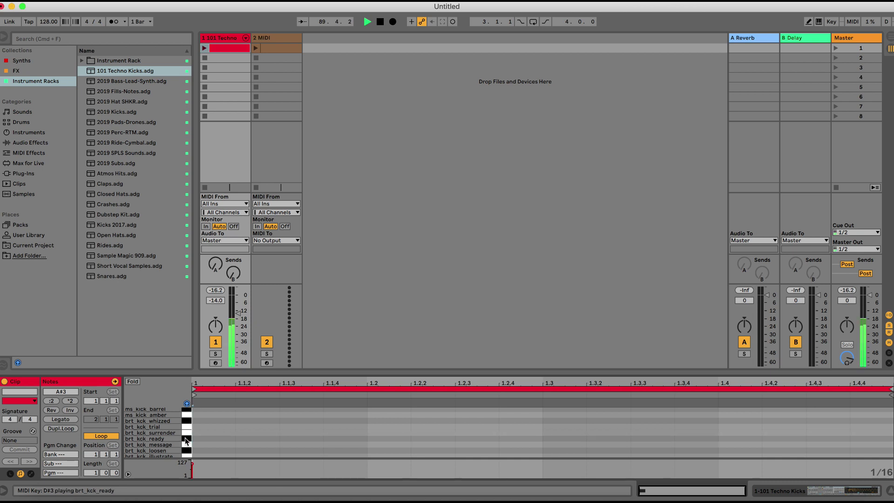
{"action": "scroll", "coordinate": [186, 439], "scroll_direction": "down", "scroll_amount": 5}
{"action": "left_click", "coordinate": [186, 438]}
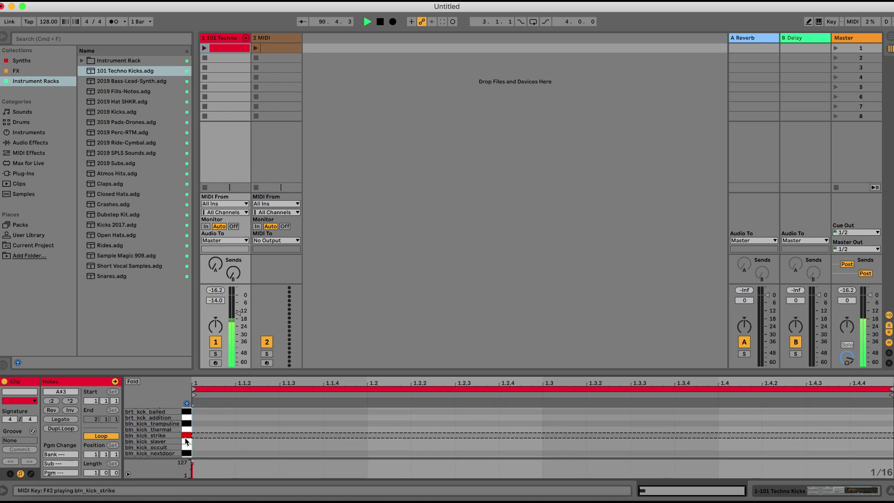
{"action": "left_click", "coordinate": [186, 453]}
{"action": "scroll", "coordinate": [185, 454], "scroll_direction": "down", "scroll_amount": 2}
{"action": "left_click", "coordinate": [185, 454]}
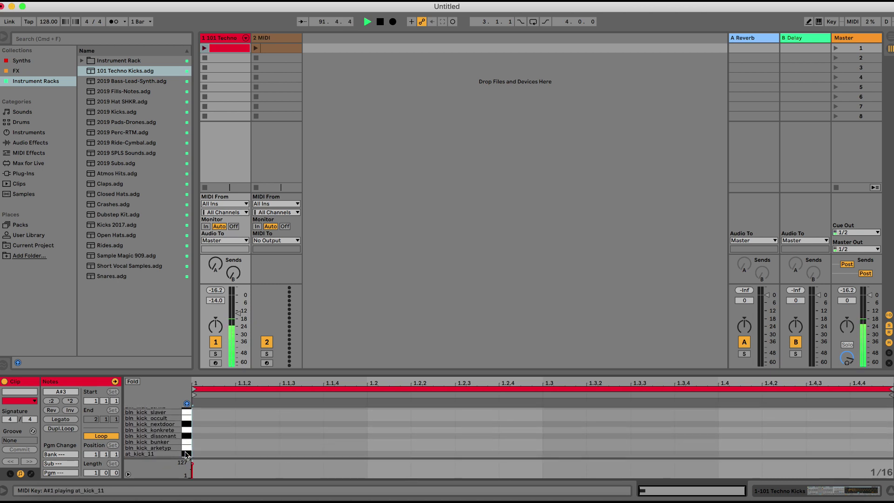
{"action": "scroll", "coordinate": [186, 454], "scroll_direction": "down", "scroll_amount": 2}
{"action": "left_click", "coordinate": [185, 454]}
{"action": "scroll", "coordinate": [186, 455], "scroll_direction": "down", "scroll_amount": 2}
{"action": "left_click", "coordinate": [186, 454]}
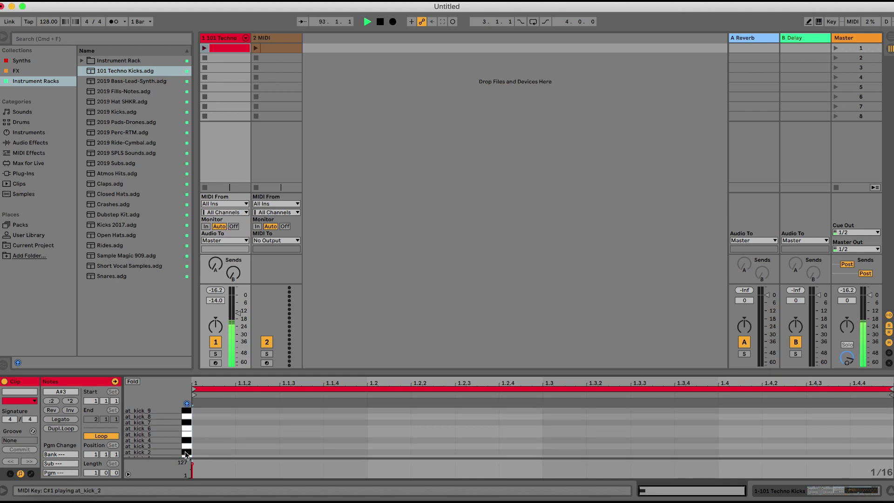
{"action": "scroll", "coordinate": [186, 455], "scroll_direction": "down", "scroll_amount": 2}
{"action": "left_click", "coordinate": [185, 454]}
{"action": "scroll", "coordinate": [186, 455], "scroll_direction": "down", "scroll_amount": 2}
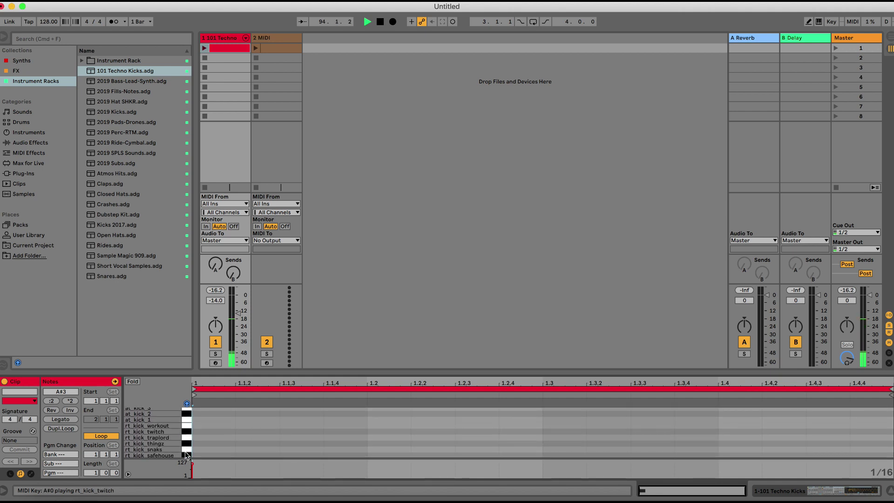
{"action": "left_click", "coordinate": [186, 454]}
{"action": "scroll", "coordinate": [186, 455], "scroll_direction": "down", "scroll_amount": 2}
{"action": "scroll", "coordinate": [186, 454], "scroll_direction": "down", "scroll_amount": 1}
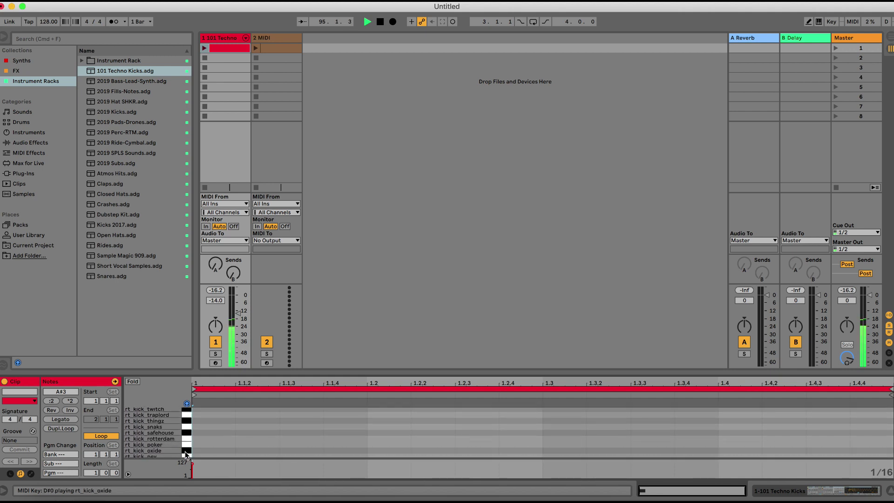
{"action": "scroll", "coordinate": [185, 454], "scroll_direction": "down", "scroll_amount": 1}
{"action": "left_click", "coordinate": [186, 455]}
{"action": "left_click", "coordinate": [187, 443]}
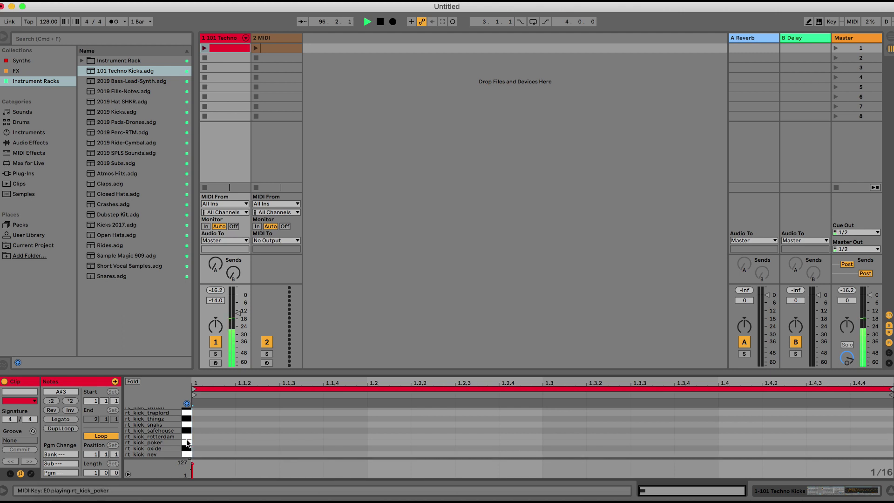
- Audition kicks back up the rack, from brt_kck_deep and brt_kck_message through the ms kicks to pt_kick_twitchy
{"action": "scroll", "coordinate": [186, 443], "scroll_direction": "down", "scroll_amount": 3}
{"action": "left_click", "coordinate": [186, 443]}
{"action": "scroll", "coordinate": [187, 443], "scroll_direction": "up", "scroll_amount": 3}
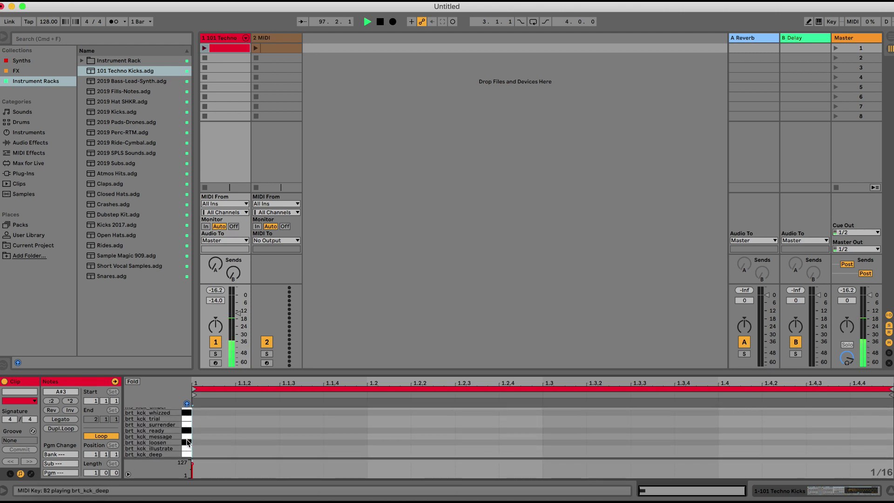
{"action": "left_click", "coordinate": [187, 443]}
{"action": "left_click", "coordinate": [187, 443]}
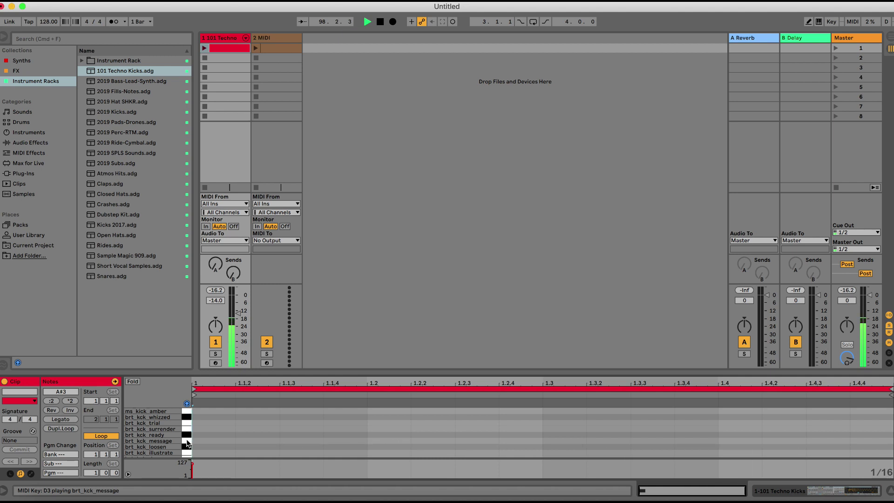
{"action": "left_click", "coordinate": [187, 443]}
{"action": "left_click", "coordinate": [187, 432]}
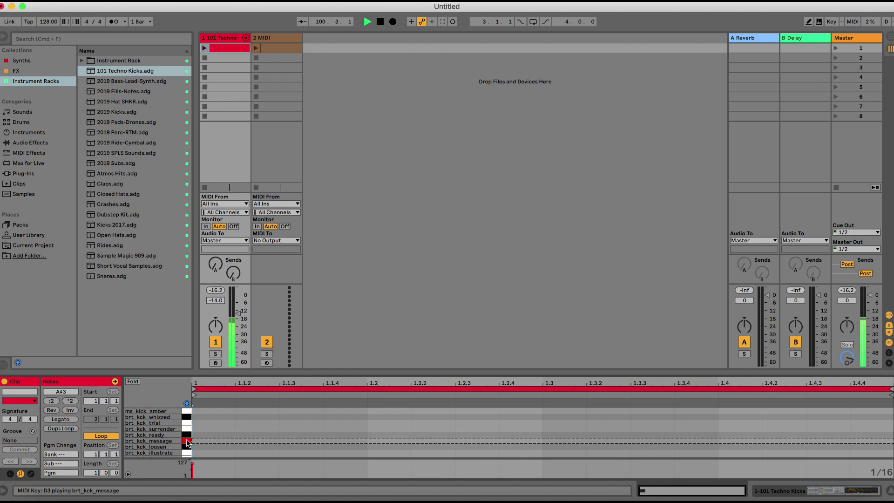
{"action": "scroll", "coordinate": [187, 433], "scroll_direction": "up", "scroll_amount": 3}
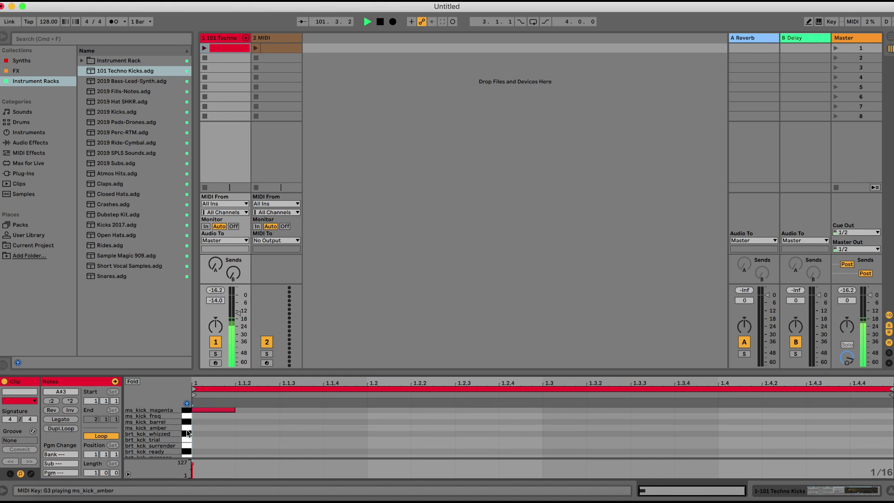
{"action": "scroll", "coordinate": [187, 431], "scroll_direction": "up", "scroll_amount": 5}
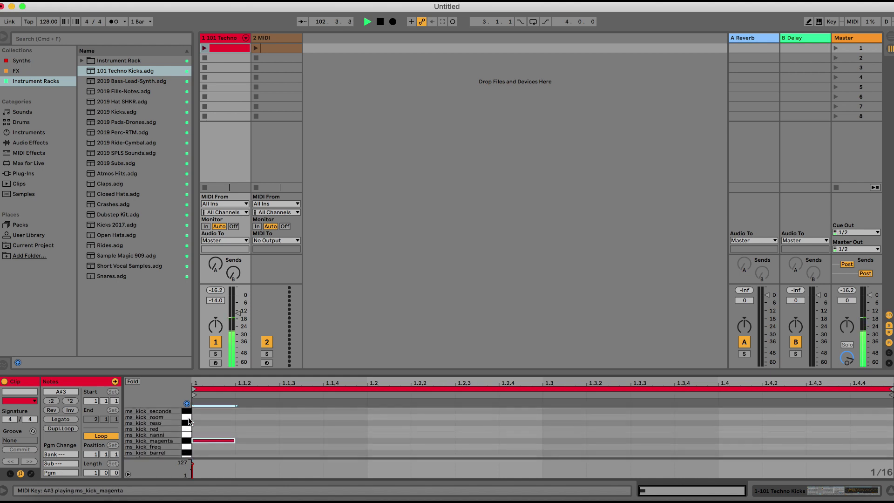
{"action": "left_click", "coordinate": [188, 416]}
{"action": "scroll", "coordinate": [188, 420], "scroll_direction": "down", "scroll_amount": 2}
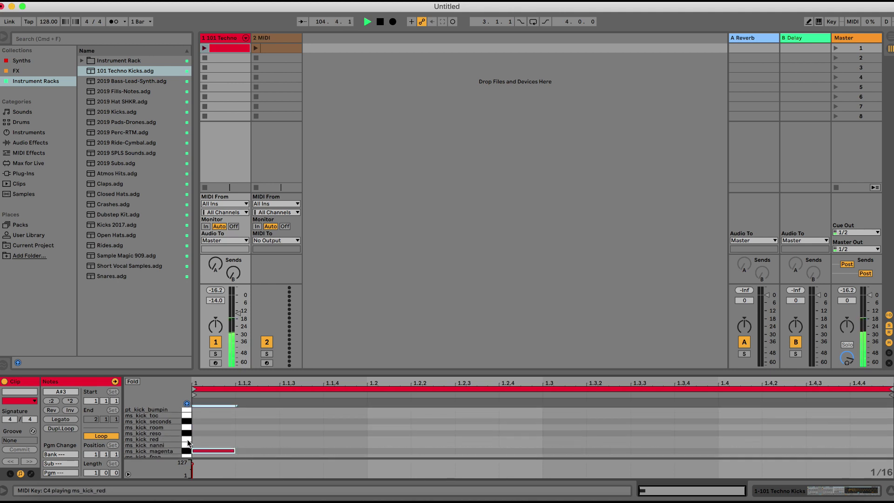
{"action": "scroll", "coordinate": [188, 433], "scroll_direction": "up", "scroll_amount": 5}
{"action": "scroll", "coordinate": [188, 439], "scroll_direction": "down", "scroll_amount": 2}
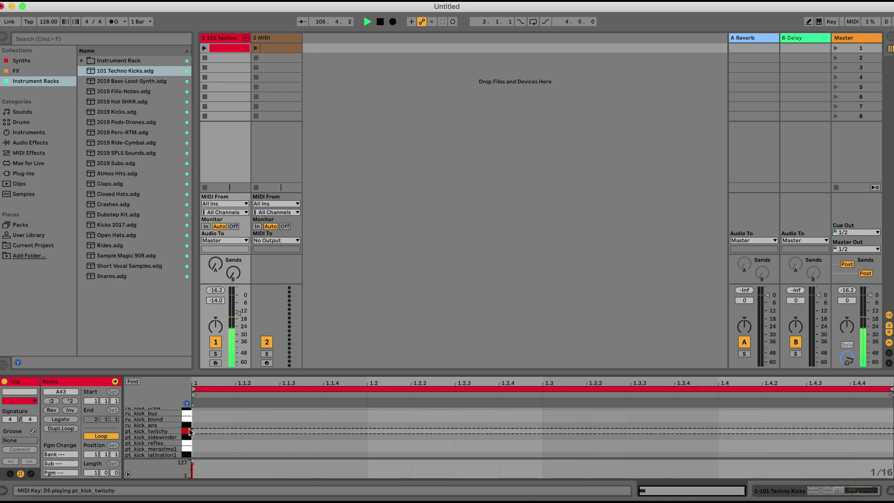
- Audition kicks further up the rack, from ru_kick_buz and ru_kick_inn through the ukt kicks to wt_kick_buffalo
{"action": "scroll", "coordinate": [188, 433], "scroll_direction": "up", "scroll_amount": 3}
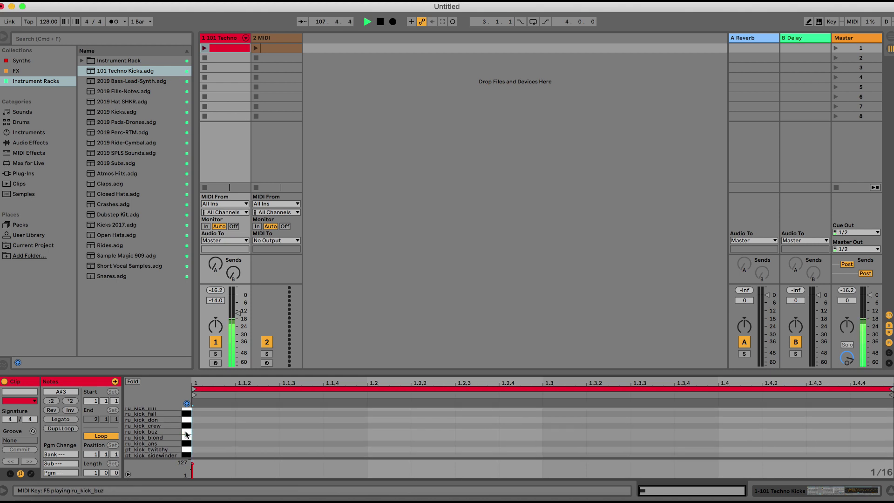
{"action": "scroll", "coordinate": [185, 435], "scroll_direction": "up", "scroll_amount": 3}
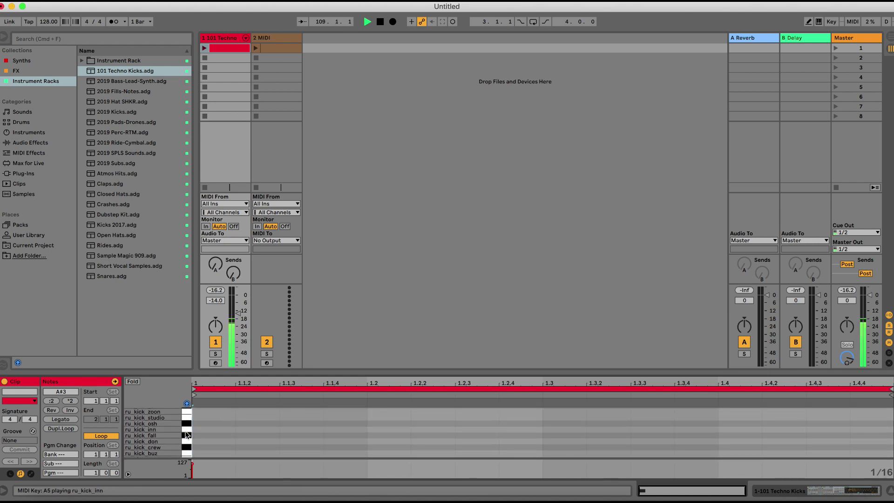
{"action": "scroll", "coordinate": [185, 432], "scroll_direction": "up", "scroll_amount": 3}
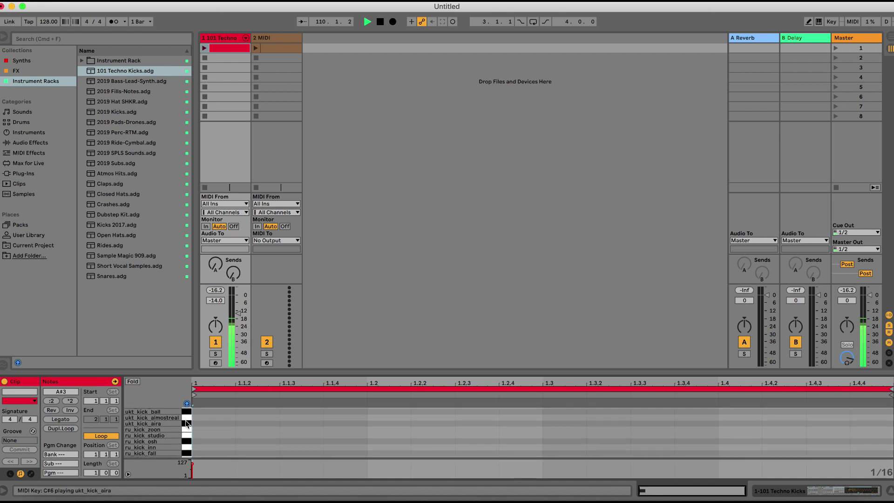
{"action": "scroll", "coordinate": [186, 424], "scroll_direction": "up", "scroll_amount": 3}
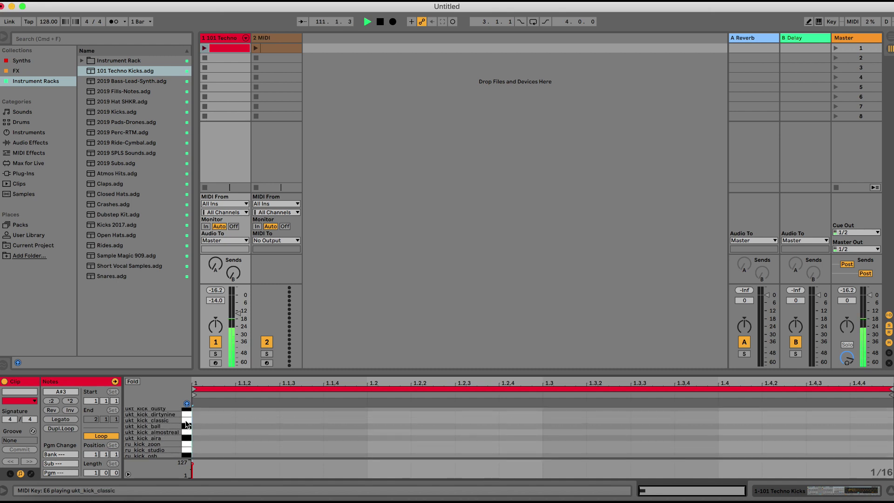
{"action": "scroll", "coordinate": [186, 423], "scroll_direction": "up", "scroll_amount": 3}
{"action": "scroll", "coordinate": [186, 423], "scroll_direction": "up", "scroll_amount": 3}
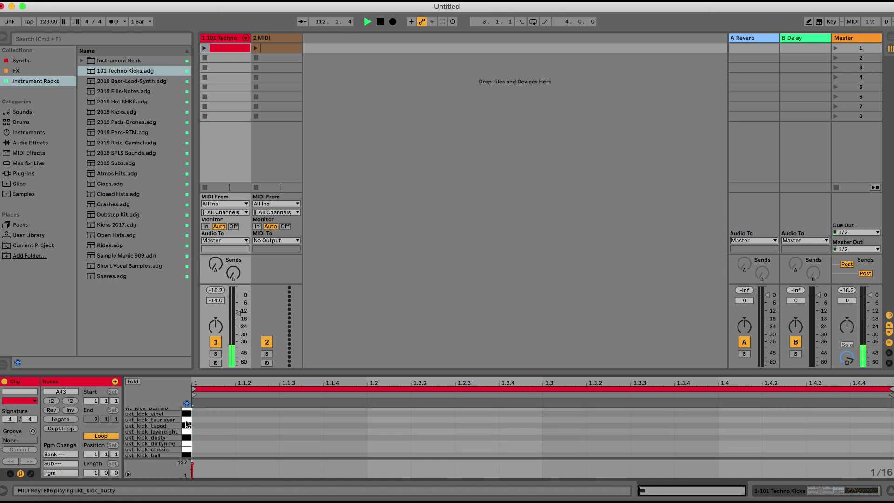
{"action": "scroll", "coordinate": [186, 423], "scroll_direction": "up", "scroll_amount": 2}
{"action": "left_click", "coordinate": [186, 424]}
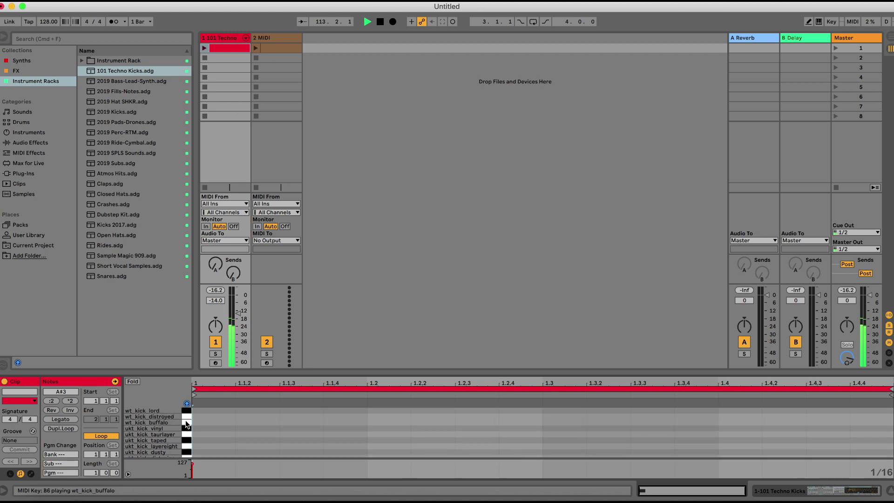
- Audition the wt and dt kicks higher up, including wt_kick_march, wt_kick_under, dt_kick_exbase and dt_kick_sixo
{"action": "scroll", "coordinate": [186, 422], "scroll_direction": "up", "scroll_amount": 3}
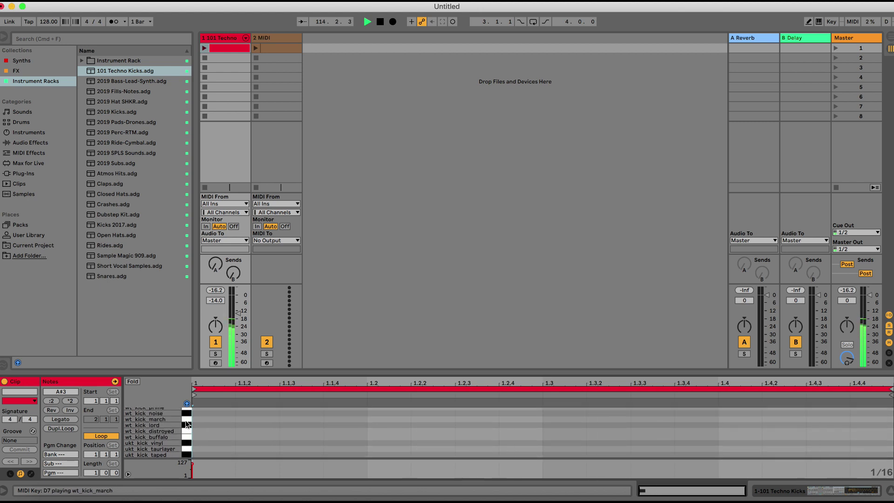
{"action": "scroll", "coordinate": [185, 424], "scroll_direction": "down", "scroll_amount": 1}
{"action": "left_click", "coordinate": [187, 418]}
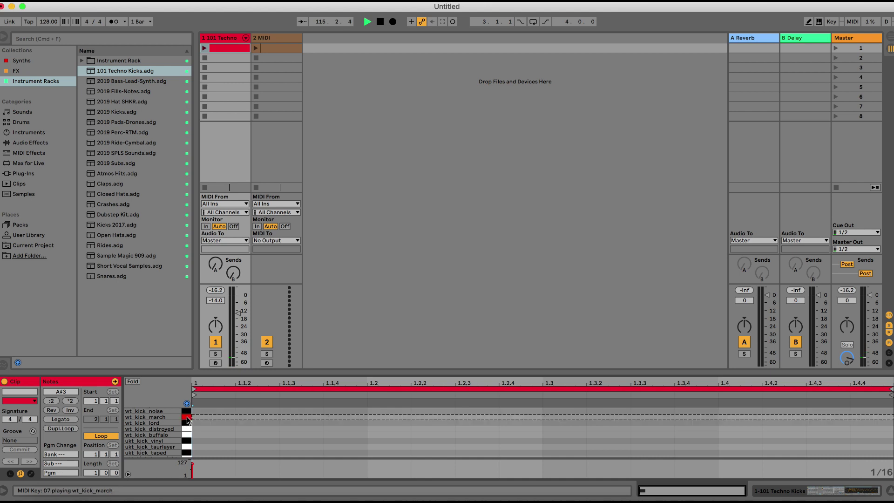
{"action": "scroll", "coordinate": [188, 420], "scroll_direction": "up", "scroll_amount": 2}
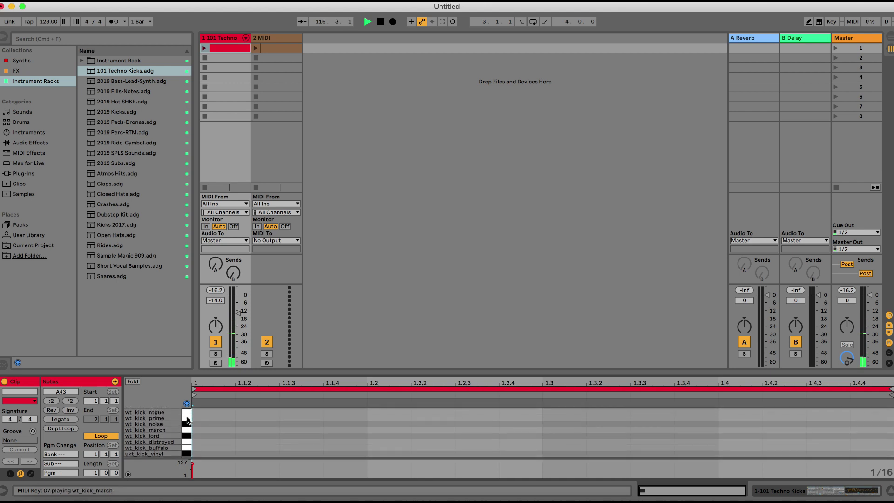
{"action": "scroll", "coordinate": [188, 421], "scroll_direction": "up", "scroll_amount": 5}
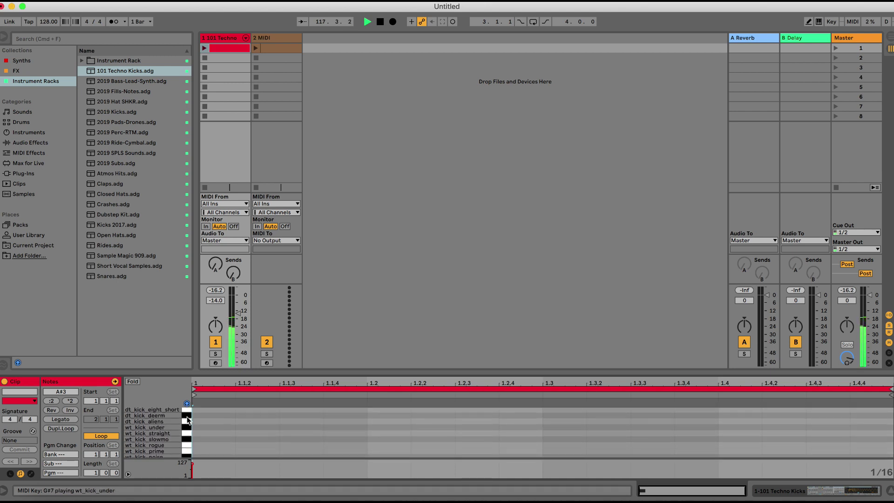
{"action": "scroll", "coordinate": [188, 419], "scroll_direction": "up", "scroll_amount": 5}
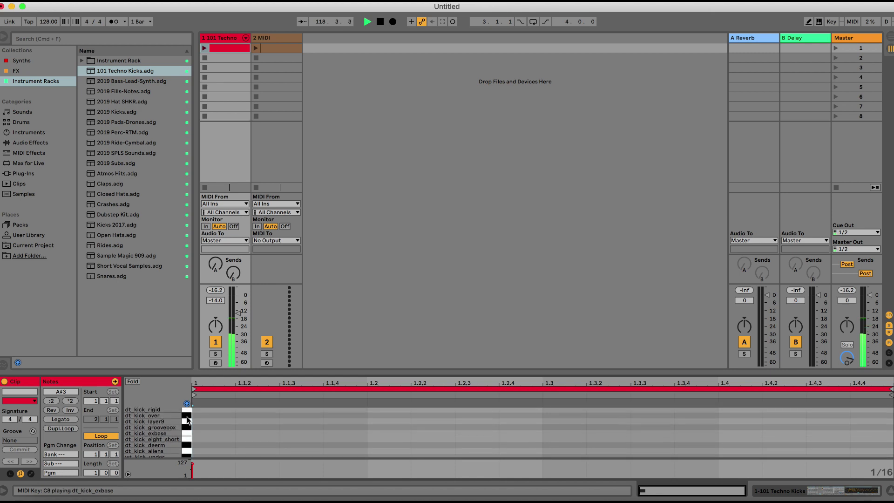
{"action": "scroll", "coordinate": [188, 420], "scroll_direction": "up", "scroll_amount": 2}
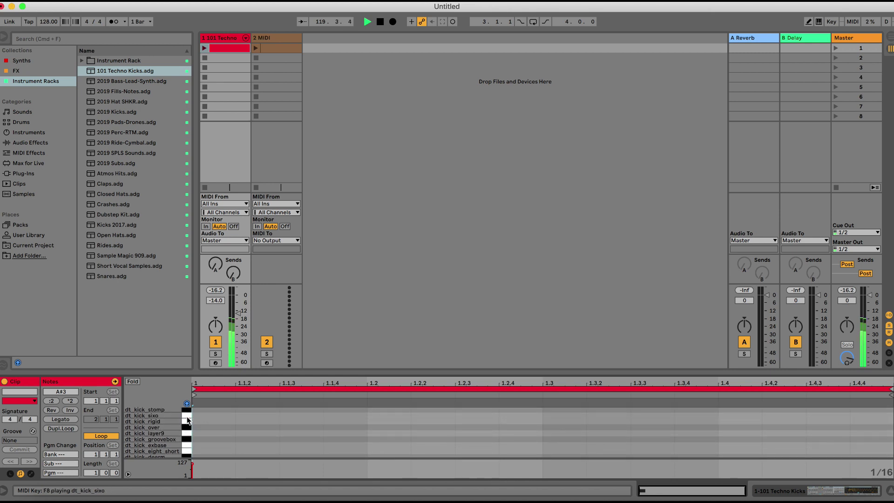
{"action": "scroll", "coordinate": [188, 420], "scroll_direction": "up", "scroll_amount": 1}
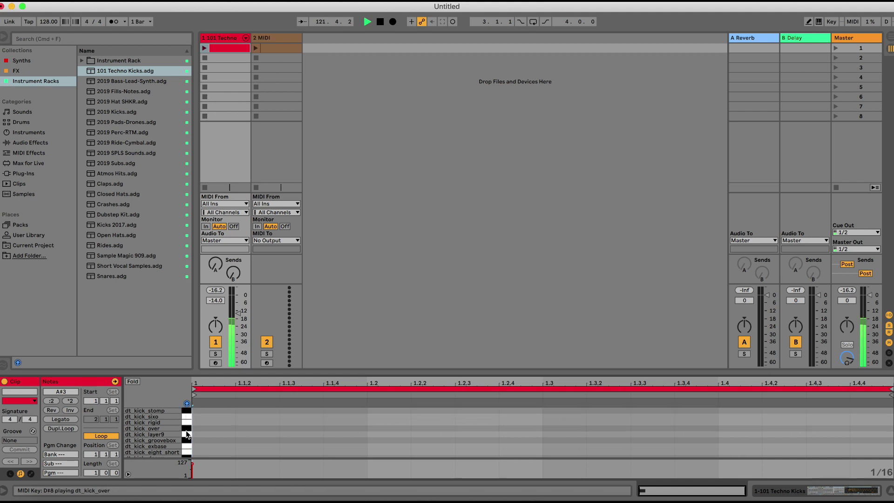
- Audition dt_kick_eight_short and add a sixteenth note for it at position 1.1.1 in the kick clip
{"action": "scroll", "coordinate": [187, 434], "scroll_direction": "down", "scroll_amount": 3}
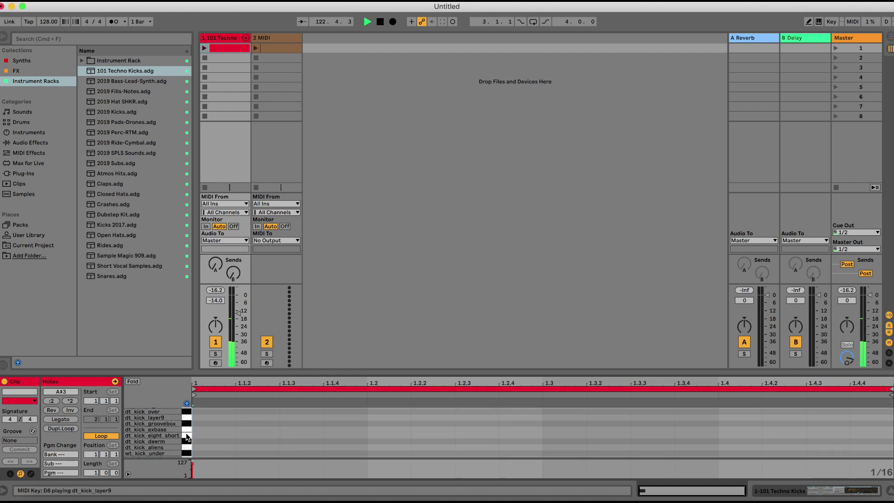
{"action": "left_click", "coordinate": [186, 437]}
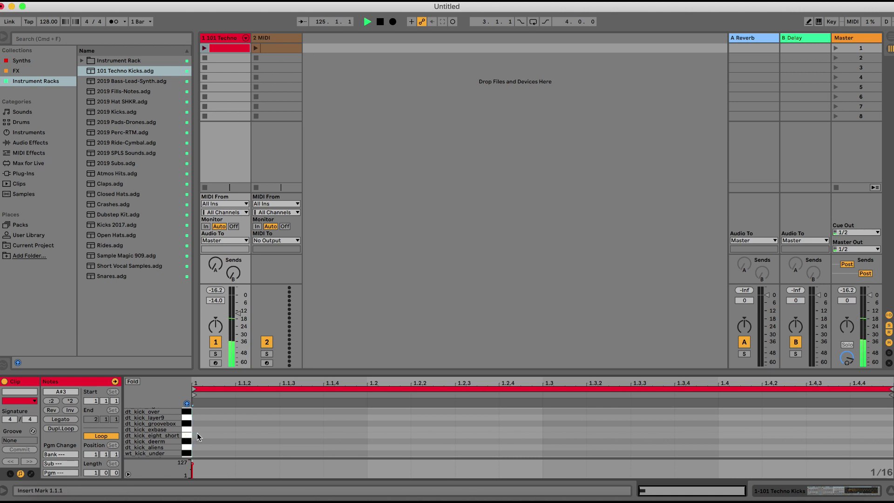
{"action": "double_click", "coordinate": [199, 436]}
- Select the ms_kick_magenta note, fold the editor to the two used samples and make their note lanes taller
{"action": "scroll", "coordinate": [204, 452], "scroll_direction": "down", "scroll_amount": 15}
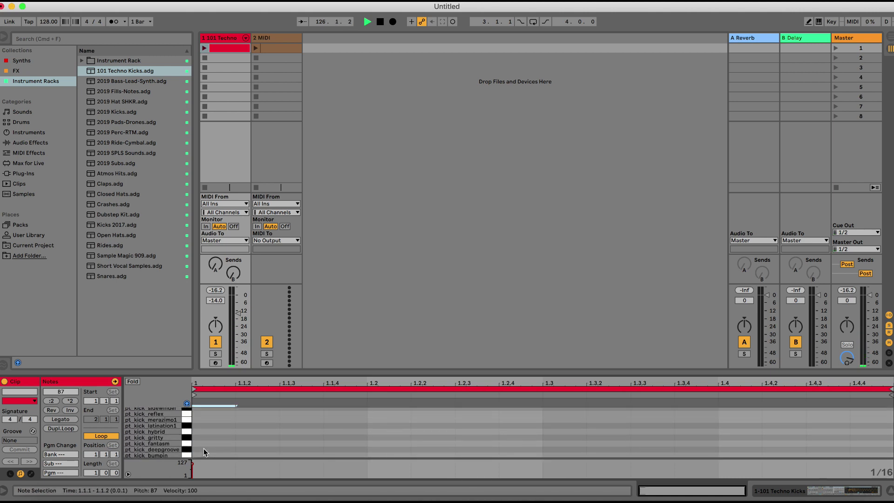
{"action": "scroll", "coordinate": [204, 452], "scroll_direction": "up", "scroll_amount": 3}
{"action": "left_click", "coordinate": [185, 440]}
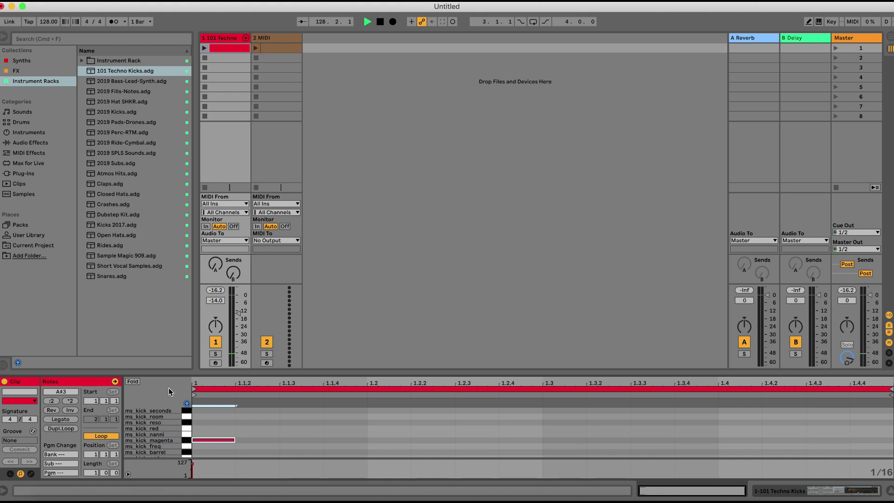
{"action": "left_click", "coordinate": [133, 381]}
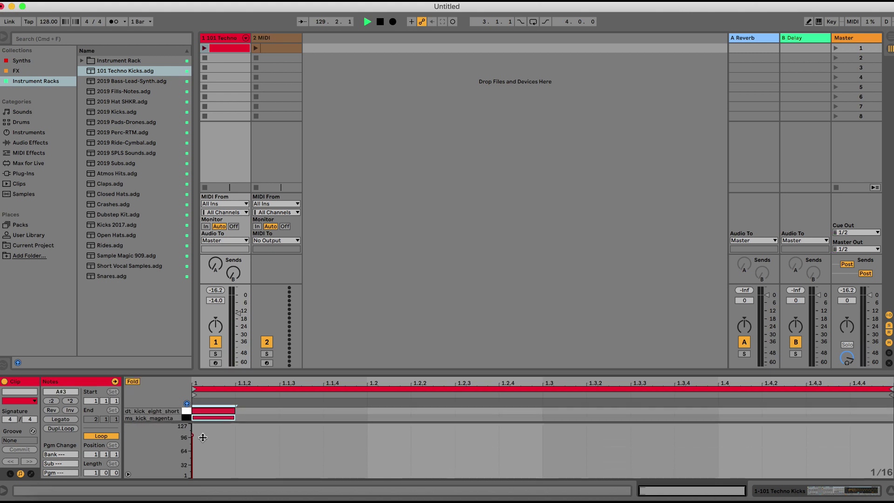
{"action": "left_click_drag", "start_coordinate": [208, 475], "coordinate": [210, 464]}
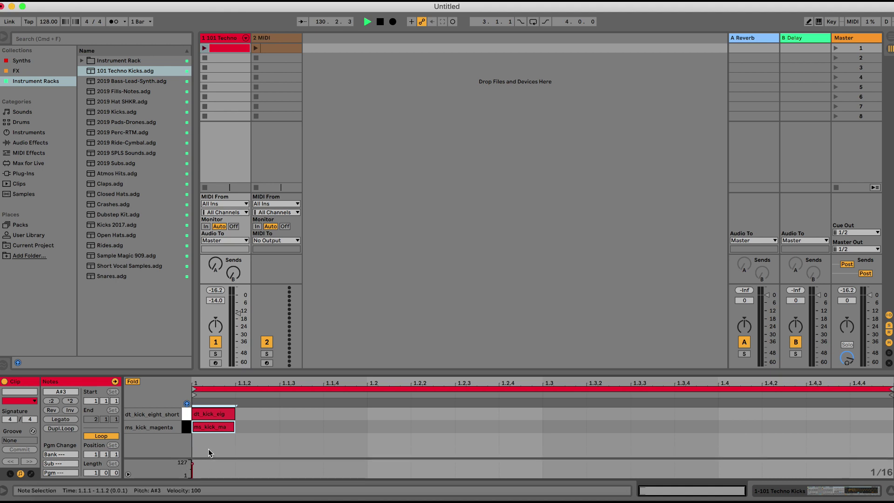
- Copy both layered kick notes from 1.1.1 to beats 1.2, 1.3 and 1.4 for a four-on-the-floor pattern
{"action": "left_click", "coordinate": [209, 449]}
{"action": "key", "text": "super+a"}
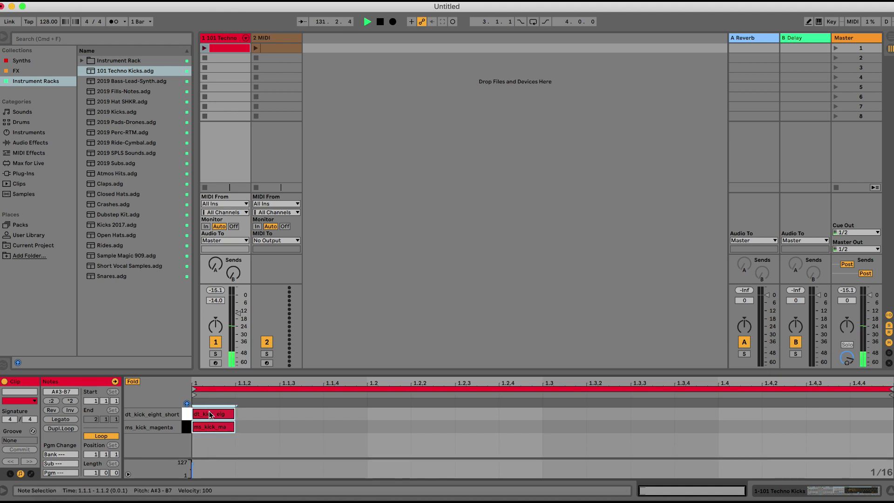
{"action": "left_click", "coordinate": [370, 430]}
{"action": "key", "text": "super+v"}
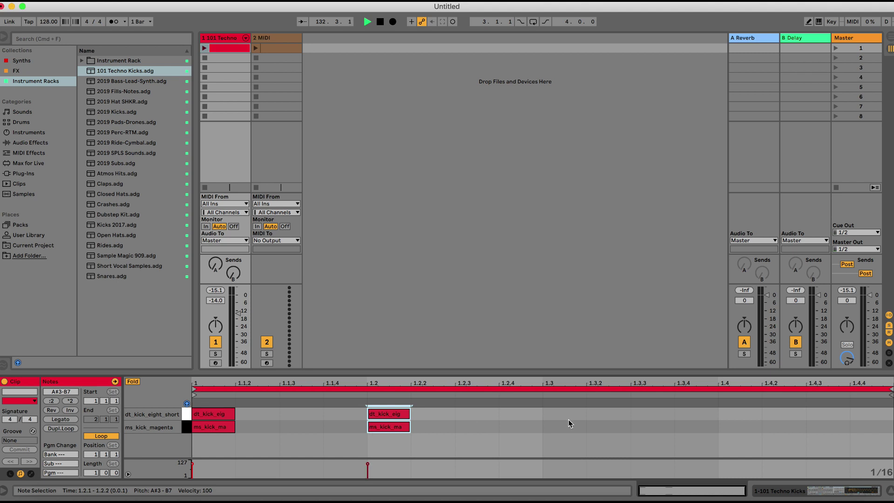
{"action": "left_click", "coordinate": [548, 422]}
{"action": "key", "text": "super+v"}
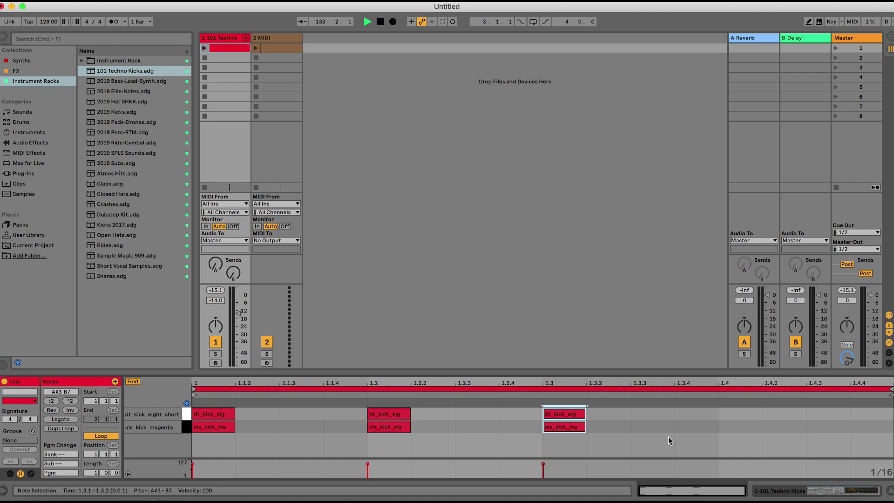
{"action": "left_click", "coordinate": [713, 423]}
{"action": "key", "text": "super+v"}
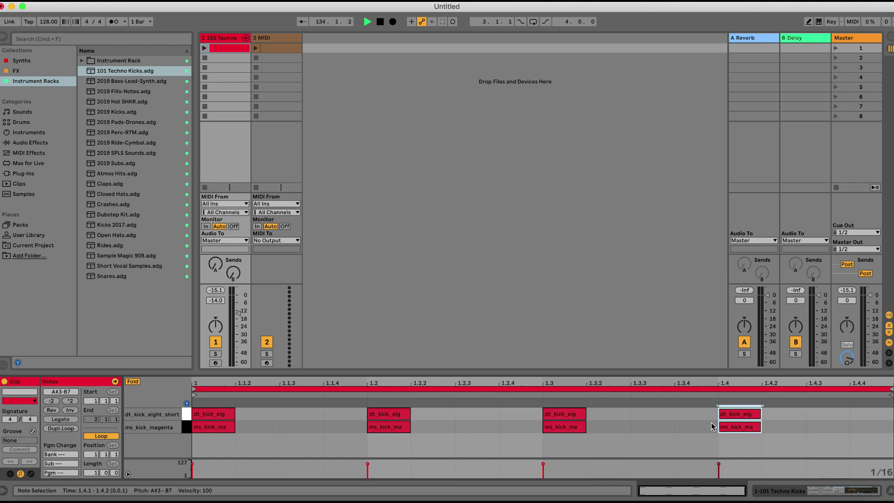
- Launch the kick clip and deactivate all of its ms_kick_magenta notes
{"action": "left_click", "coordinate": [204, 48]}
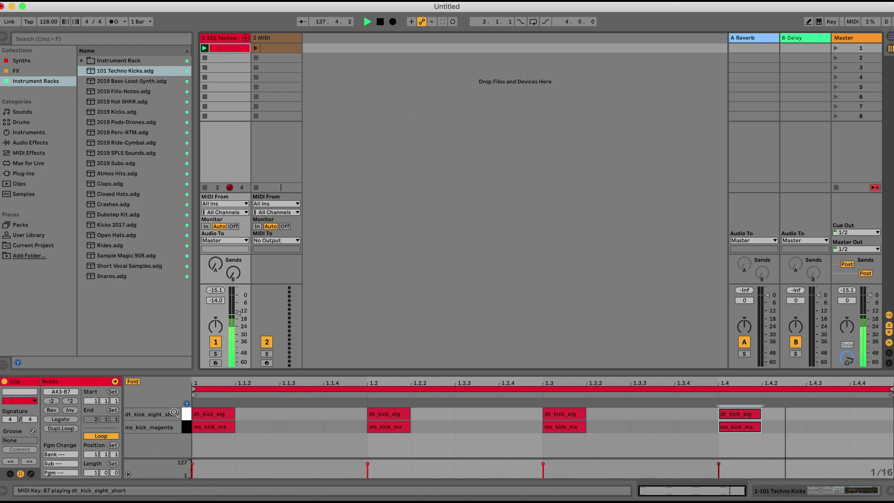
{"action": "left_click", "coordinate": [187, 427]}
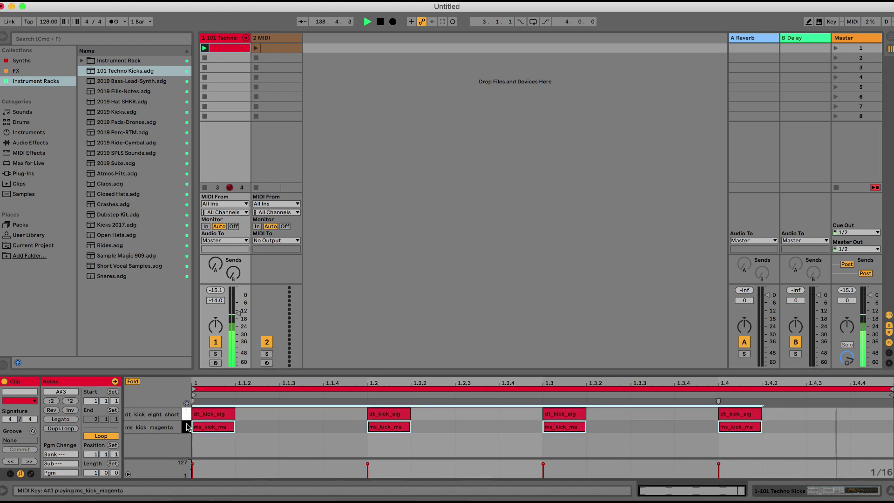
{"action": "key", "text": "0"}
- Compare the loop with ms_kick_magenta on and off, leave it deactivated, and set the kick track's volume to -6.2 dB
{"action": "left_click_drag", "start_coordinate": [237, 313], "coordinate": [236, 307]}
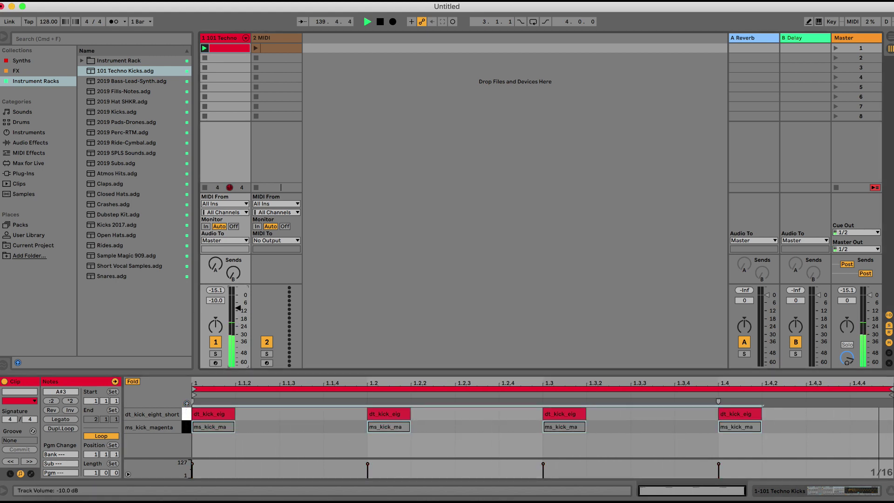
{"action": "left_click", "coordinate": [186, 427]}
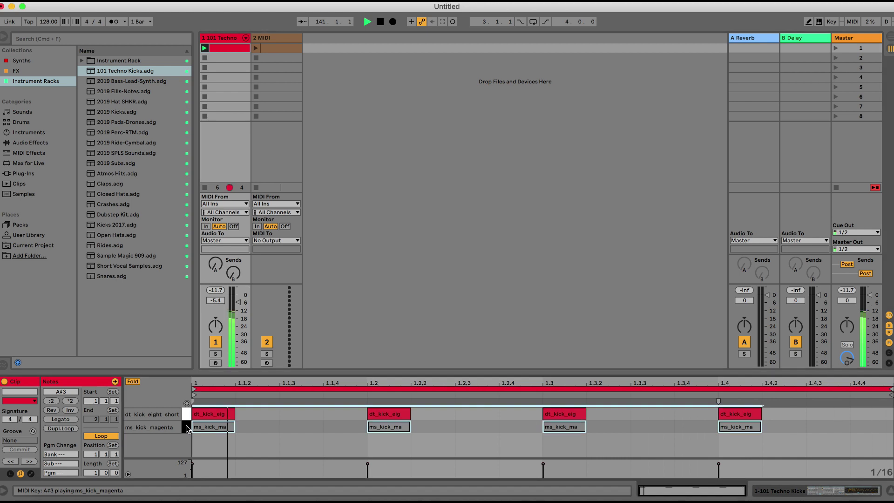
{"action": "key", "text": "0"}
{"action": "key", "text": "0"}
{"action": "left_click_drag", "start_coordinate": [238, 302], "coordinate": [238, 303]}
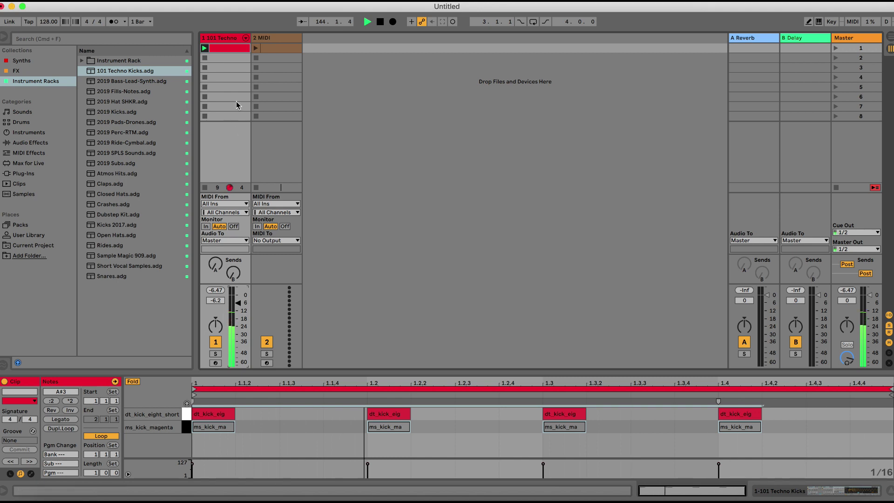
{"action": "key", "text": "space"}
- Select the second MIDI track with its empty clip and play the kick loop from the start
{"action": "left_click", "coordinate": [278, 47]}
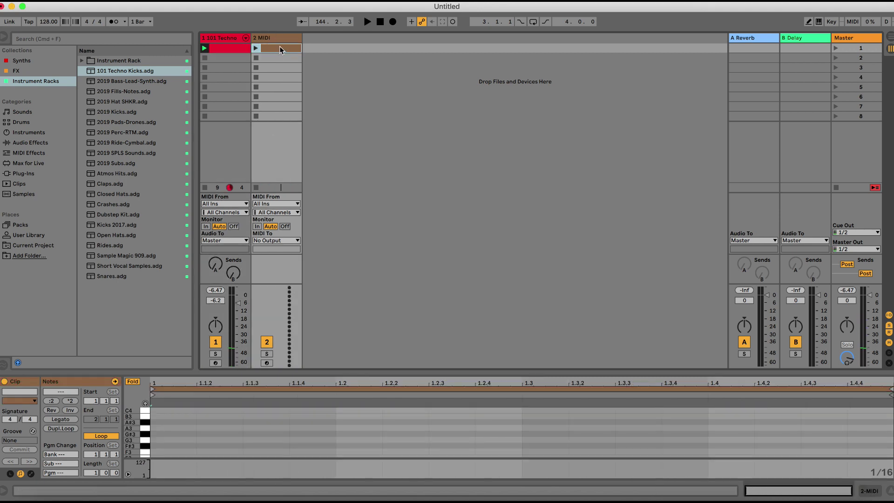
{"action": "left_click", "coordinate": [281, 40]}
{"action": "left_click", "coordinate": [221, 38]}
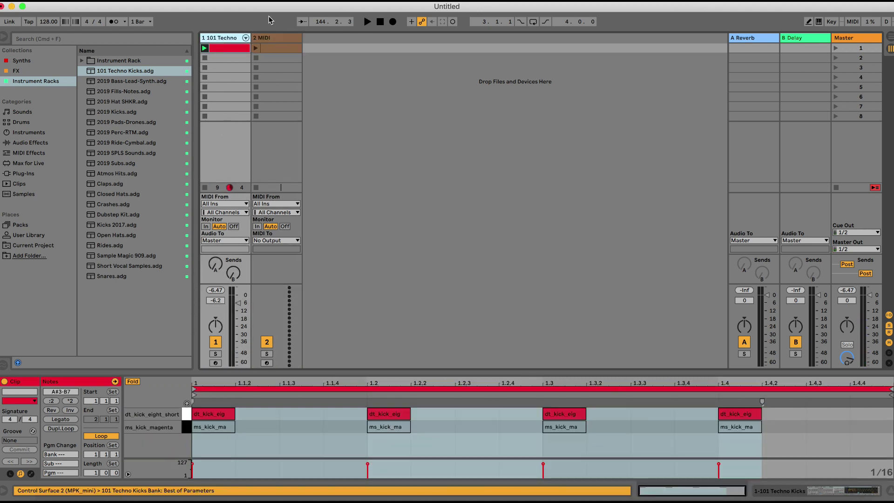
{"action": "left_click", "coordinate": [278, 40]}
{"action": "key", "text": "space"}
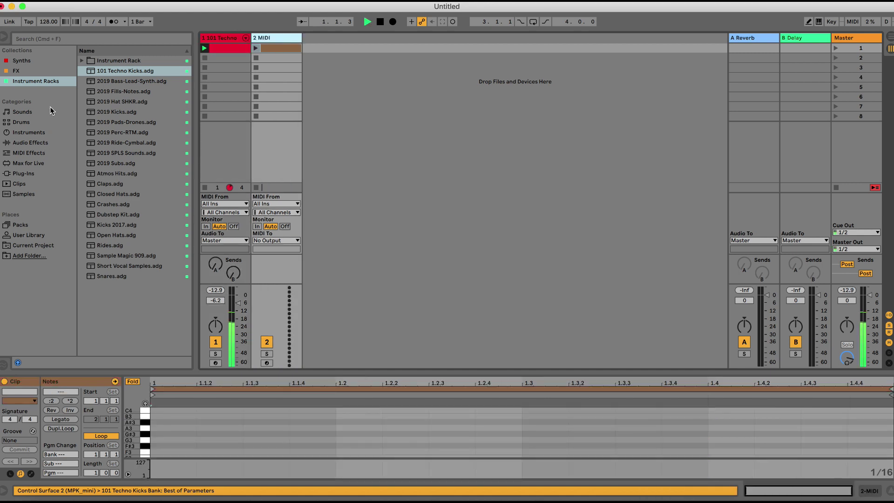
- Look through the Synths and FX collections for available instruments and effects
{"action": "left_click", "coordinate": [24, 61]}
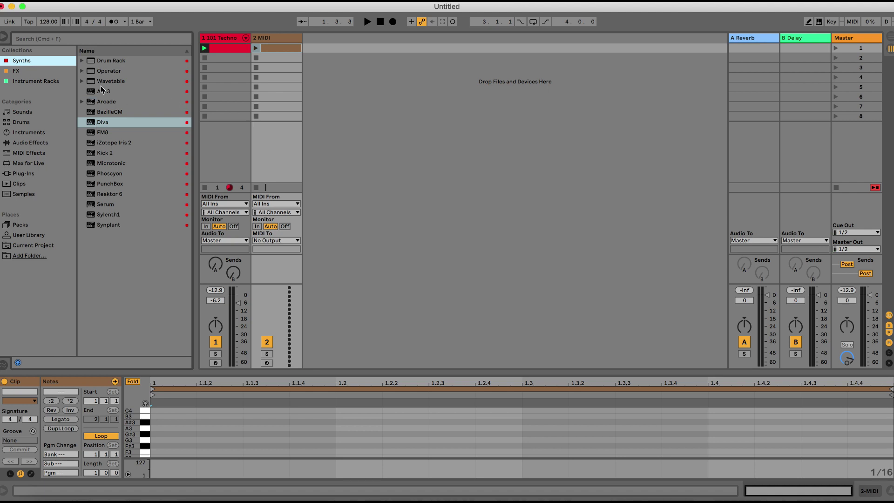
{"action": "left_click", "coordinate": [29, 72]}
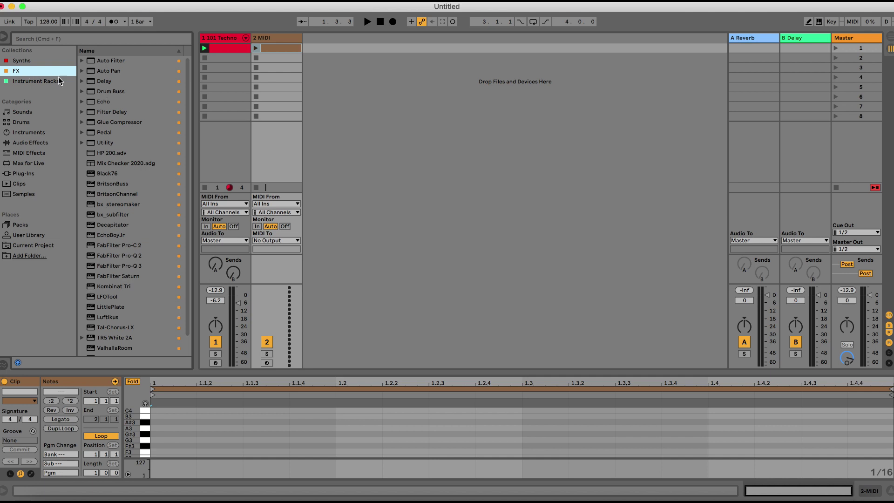
{"action": "left_click", "coordinate": [40, 65]}
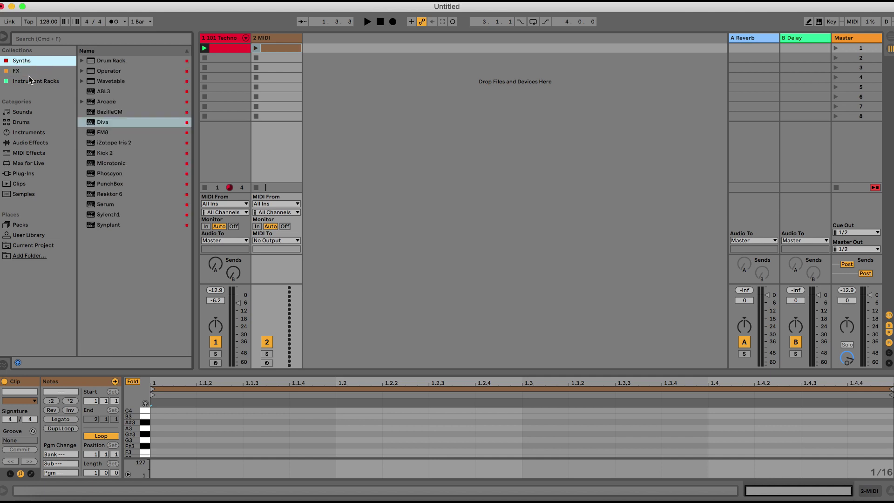
{"action": "left_click", "coordinate": [23, 71]}
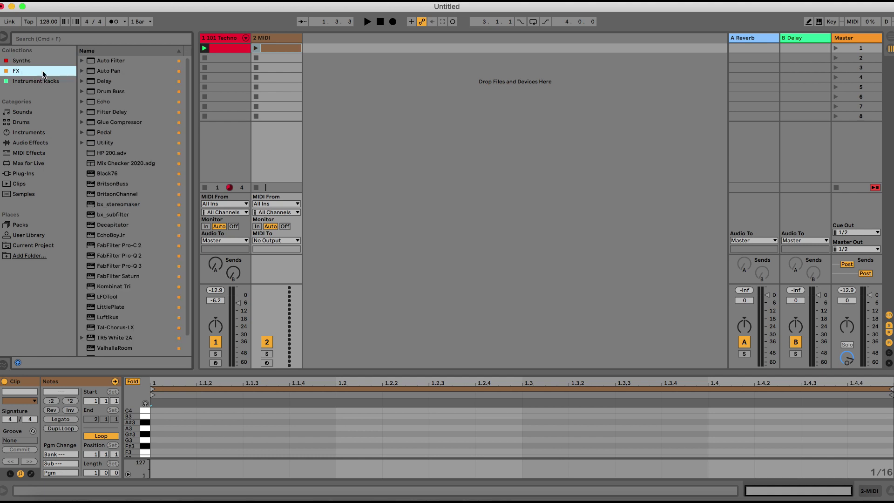
- Load Operator from the Synths collection onto the second MIDI track and show its empty clip's note editor
{"action": "left_click", "coordinate": [25, 61]}
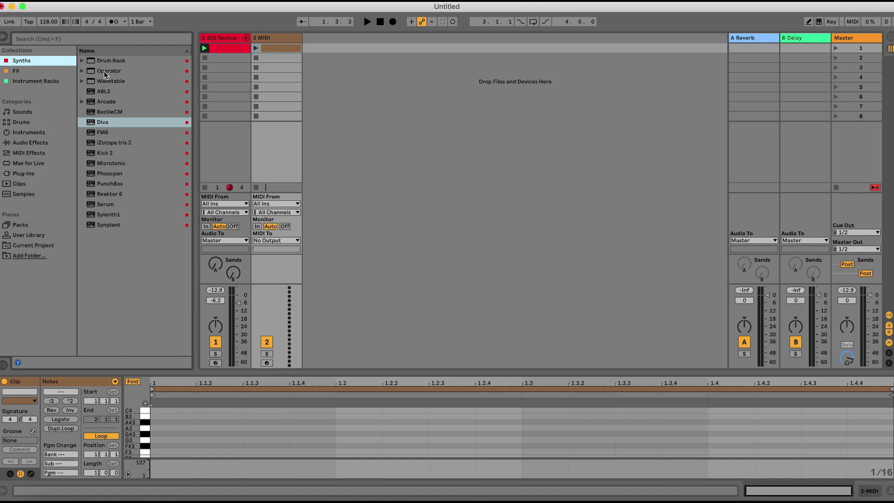
{"action": "left_click_drag", "start_coordinate": [104, 71], "coordinate": [278, 37]}
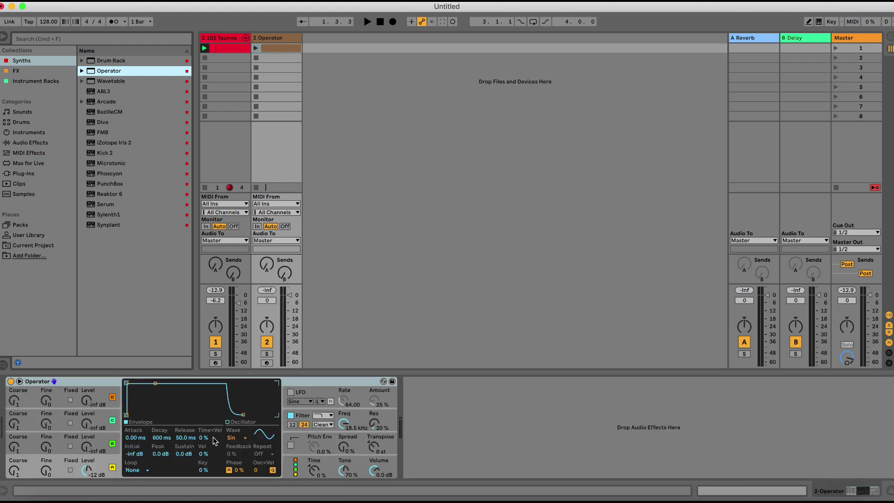
{"action": "key", "text": "shift+Tab"}
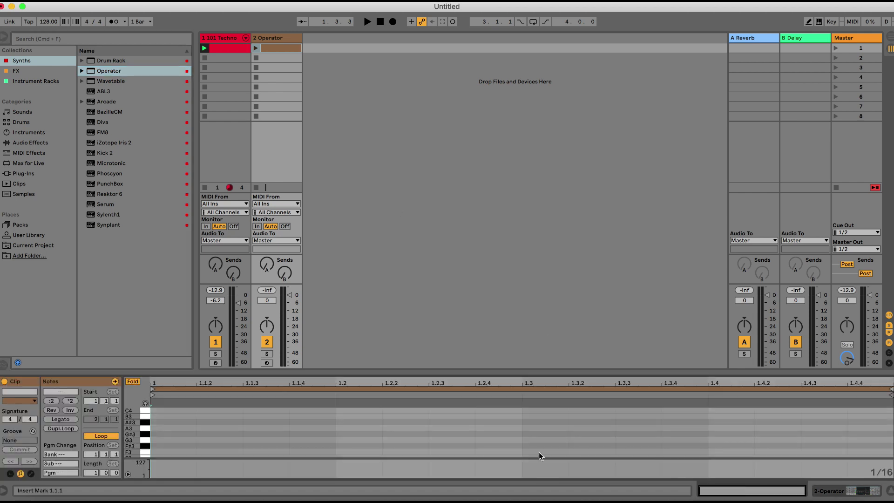
- Enable note preview in the Operator clip and compare keys G#3 and G3 by ear with the playing kick loop
{"action": "left_click", "coordinate": [226, 48]}
{"action": "key", "text": "space"}
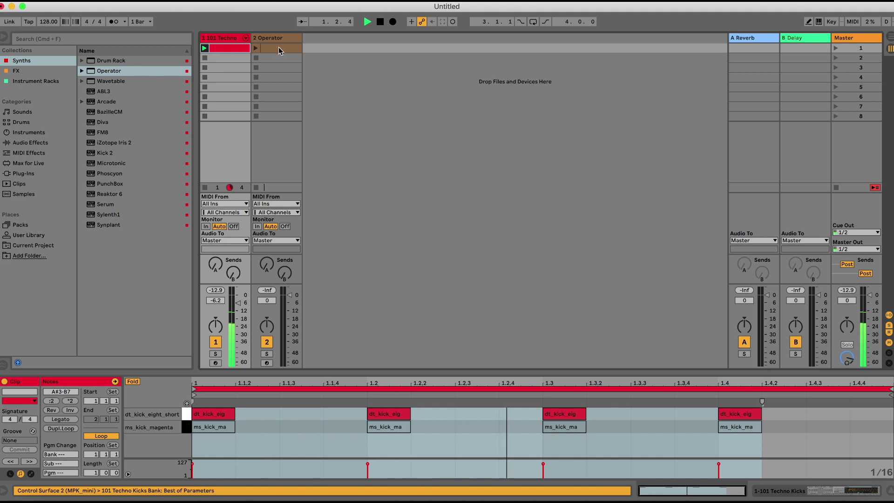
{"action": "left_click", "coordinate": [278, 47]}
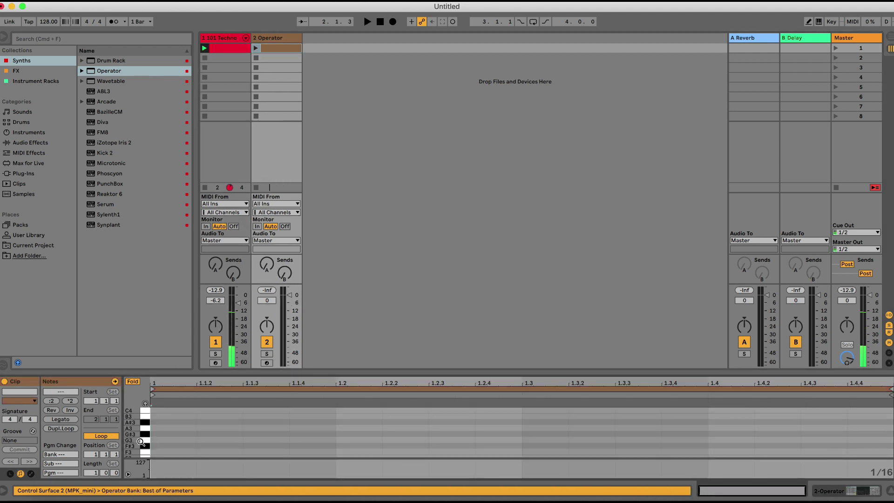
{"action": "left_click", "coordinate": [145, 403]}
{"action": "left_click", "coordinate": [146, 433]}
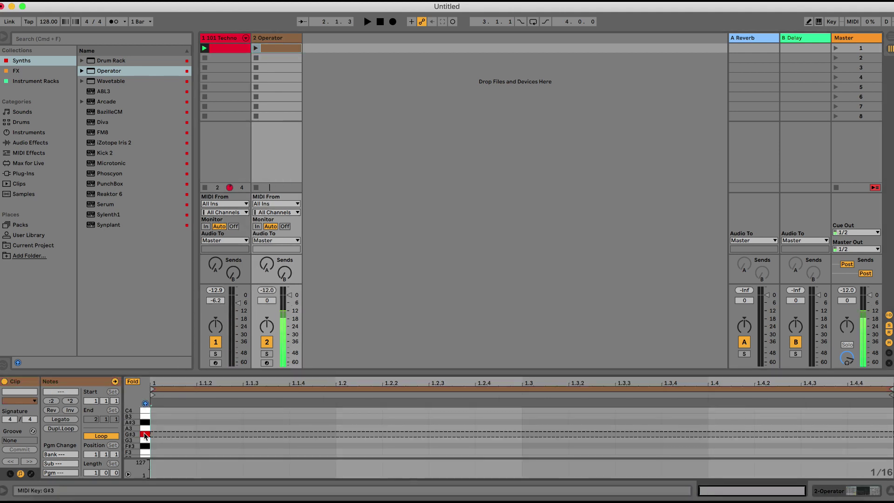
{"action": "left_click", "coordinate": [145, 441]}
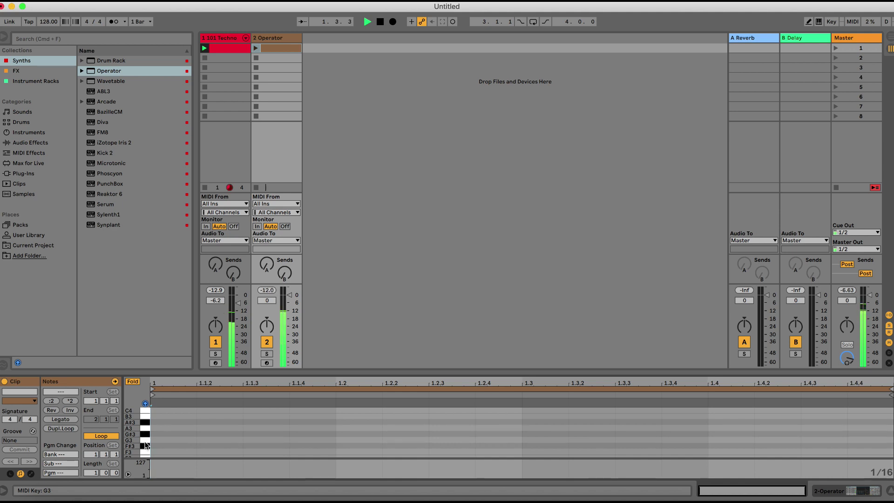
{"action": "left_click", "coordinate": [145, 435]}
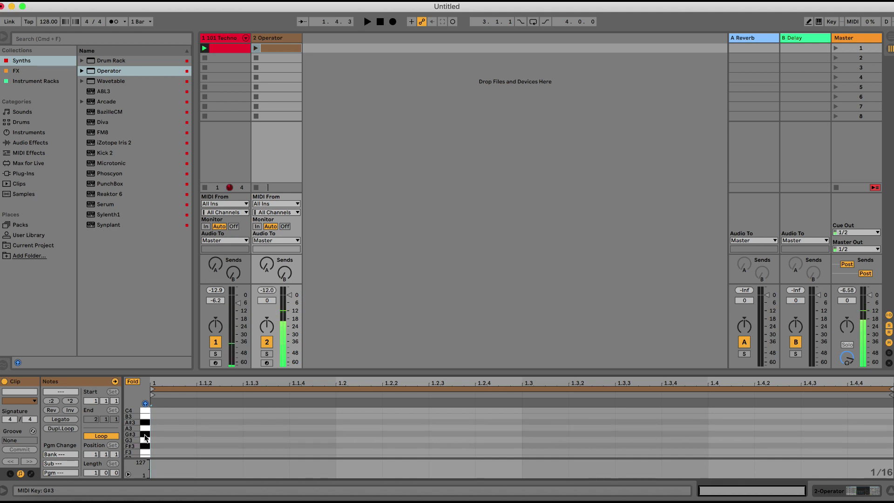
{"action": "key", "text": "space"}
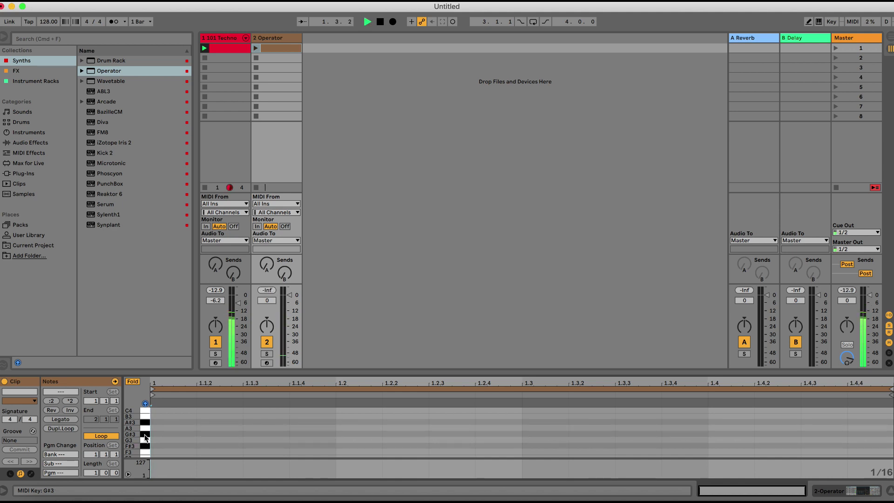
- Add a sixteenth note on G#3 at 1.1.1 in the Operator clip and transpose it down three octaves to G#0
{"action": "double_click", "coordinate": [156, 434]}
{"action": "key", "text": "space"}
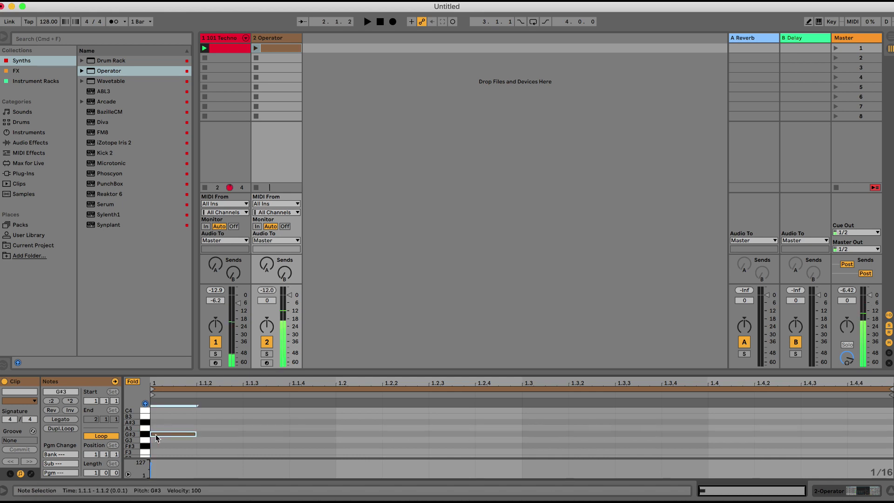
{"action": "key", "text": "shift+Down"}
{"action": "key", "text": "shift+Down"}
{"action": "key", "text": "shift+Down"}
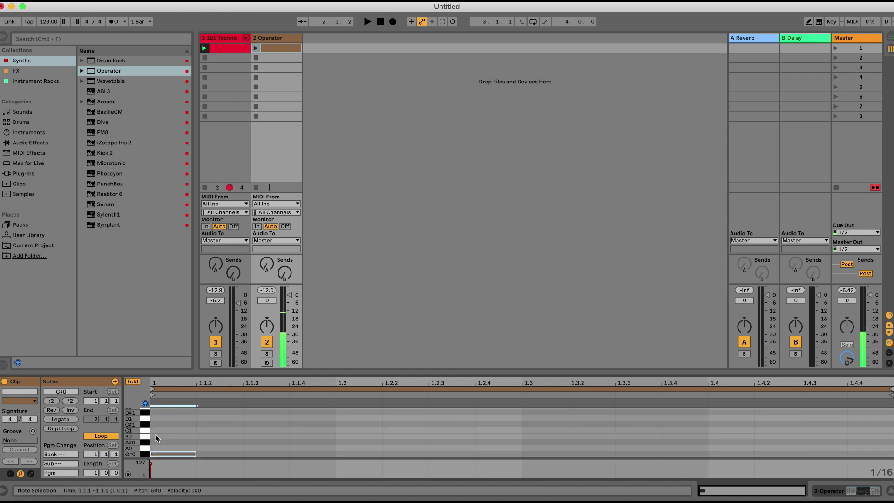
{"action": "left_click", "coordinate": [146, 454]}
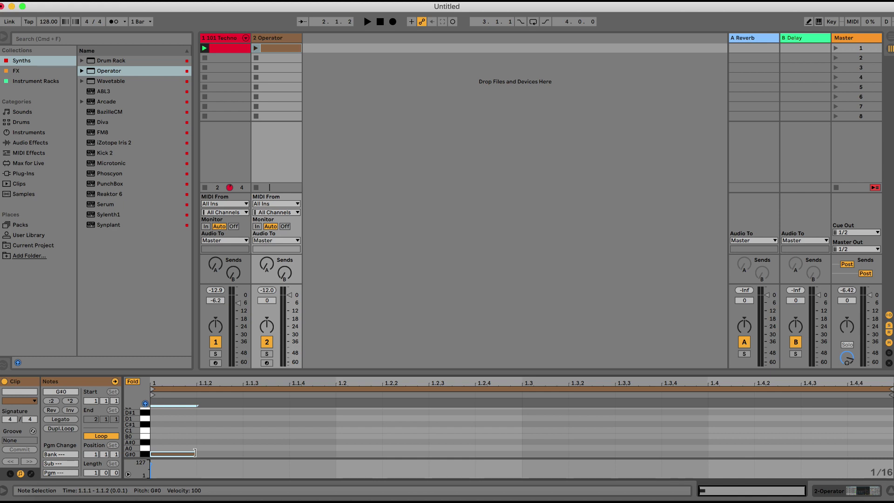
- Lengthen the G#0 note to three sixteenths and duplicate it twice
{"action": "left_click_drag", "start_coordinate": [194, 452], "coordinate": [280, 452]}
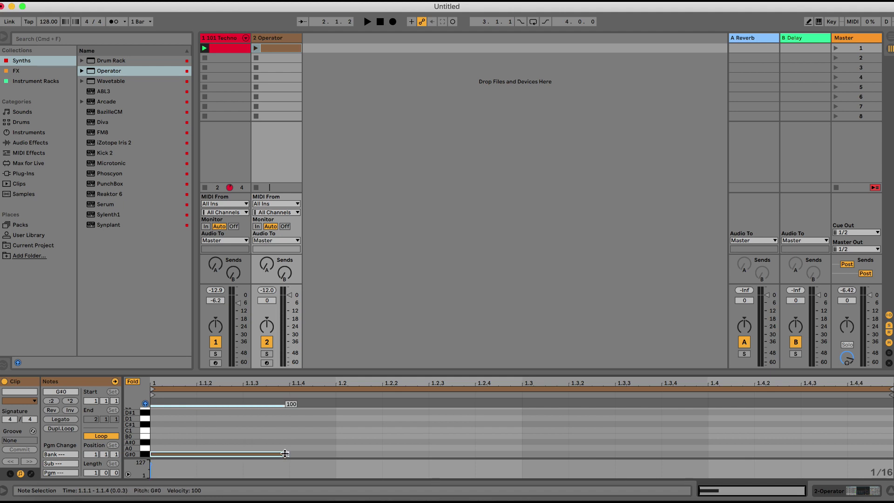
{"action": "key", "text": "super+d"}
{"action": "key", "text": "super+d"}
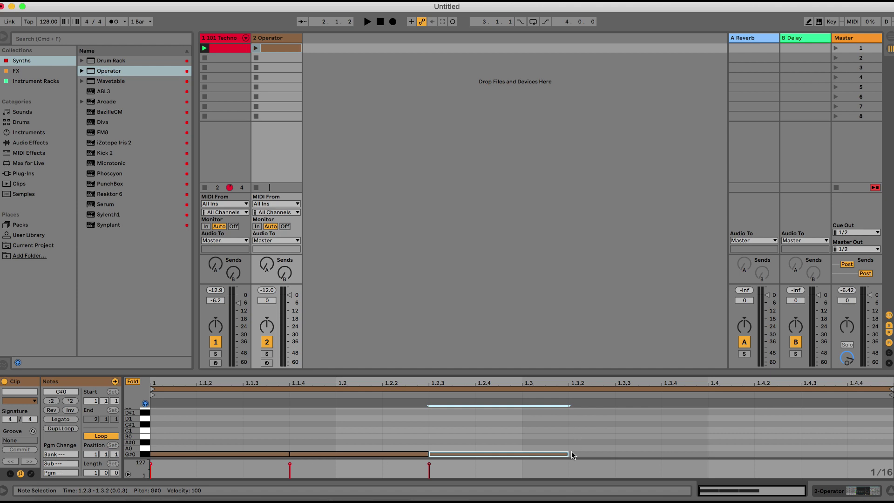
- Shorten the third G#0 note to end at 1.3 and duplicate the three-note pattern to fill the bar
{"action": "left_click_drag", "start_coordinate": [568, 451], "coordinate": [149, 431]}
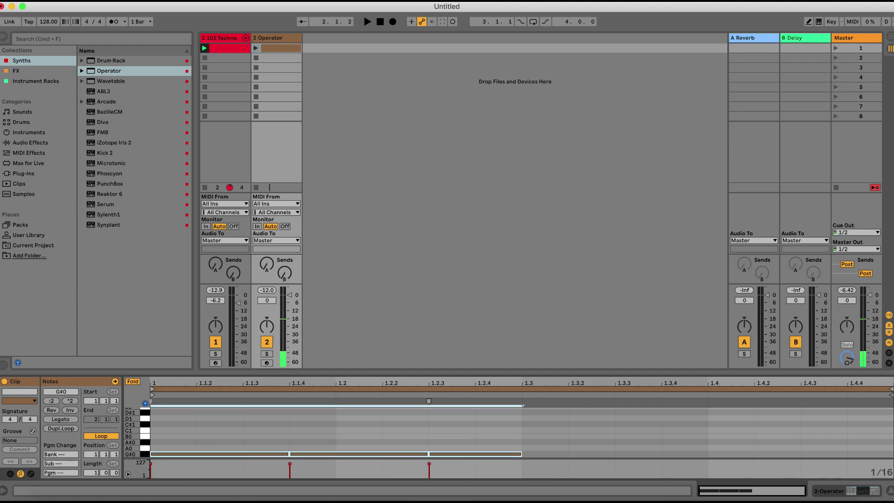
{"action": "key", "text": "super+d"}
- Play the bass clip with the kick and set Operator's oscillator A envelope to 1.66 s decay and -inf dB sustain
{"action": "left_click", "coordinate": [256, 47]}
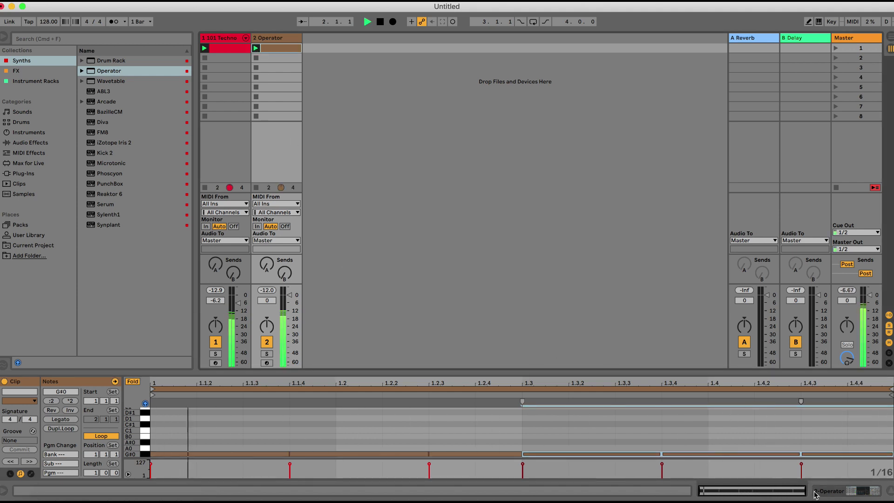
{"action": "key", "text": "shift+Tab"}
{"action": "left_click_drag", "start_coordinate": [156, 384], "coordinate": [160, 415]}
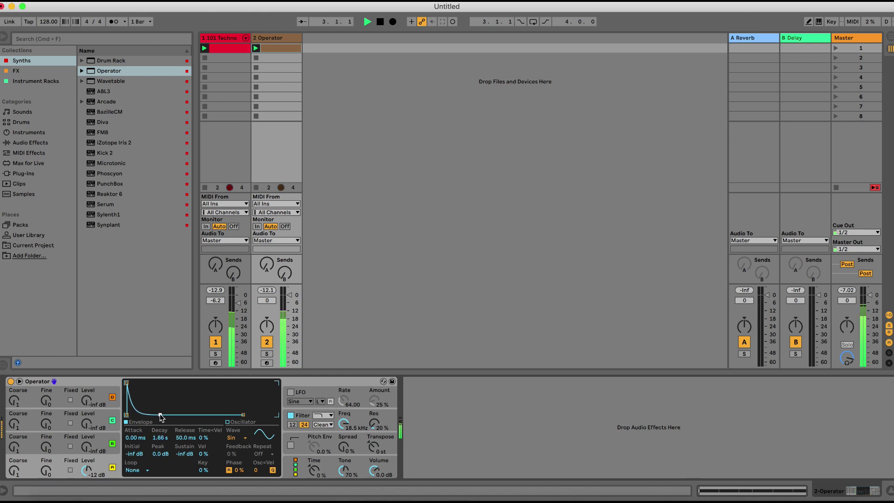
{"action": "key", "text": "space"}
- Transpose the second bass note, at 1.1.4, up five semitones to C#1
{"action": "key", "text": "shift+Tab"}
{"action": "left_click", "coordinate": [249, 423]}
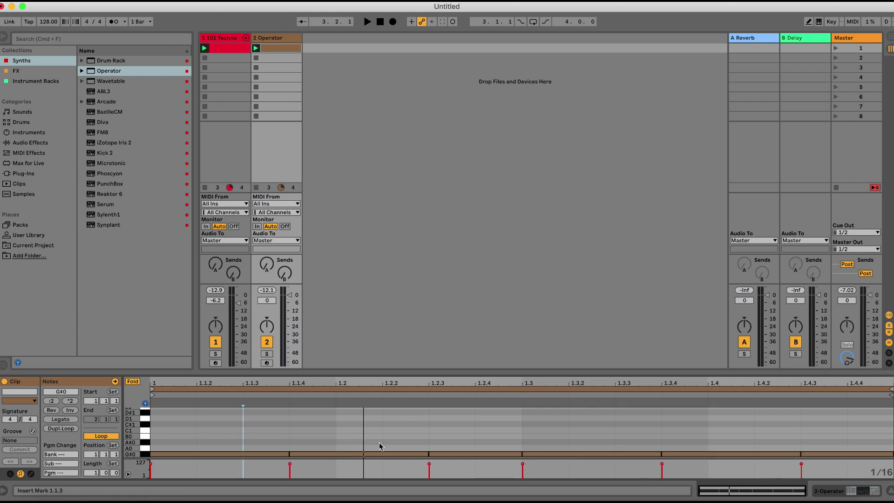
{"action": "left_click", "coordinate": [381, 454]}
{"action": "key", "text": "Up"}
{"action": "key", "text": "Up"}
{"action": "key", "text": "Up"}
{"action": "key", "text": "Up"}
{"action": "key", "text": "Up"}
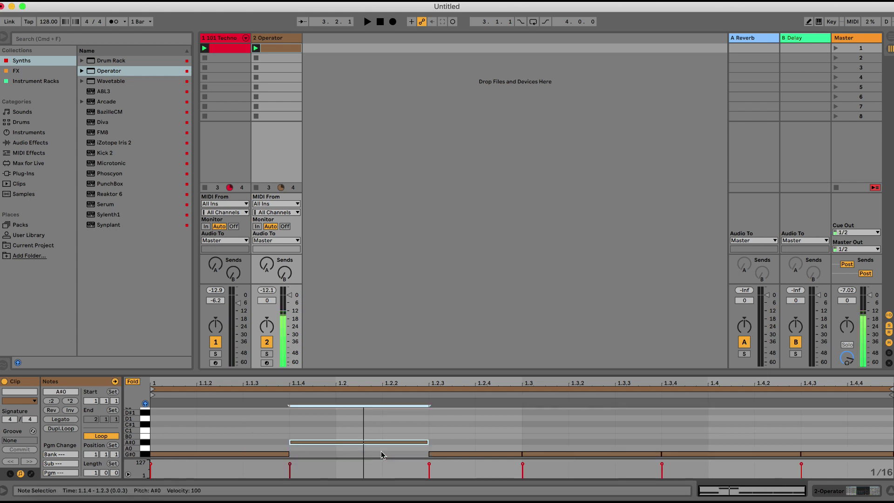
- Audition keys G#0, D1 and D#1, and raise the second bass note to D1
{"action": "left_click", "coordinate": [145, 454]}
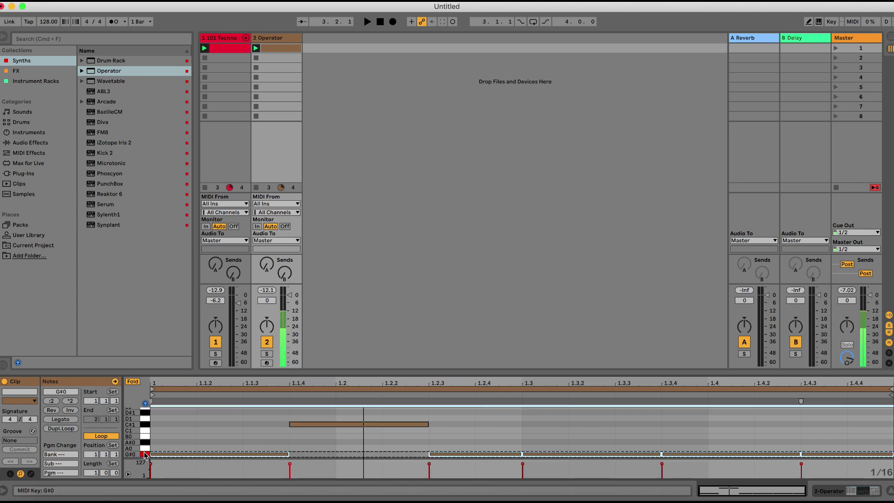
{"action": "left_click", "coordinate": [144, 418]}
{"action": "left_click", "coordinate": [144, 414]}
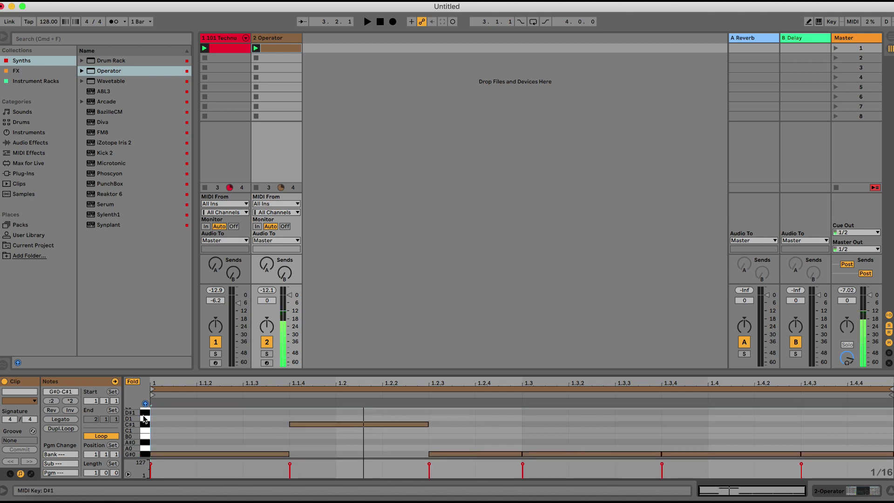
{"action": "left_click", "coordinate": [145, 418]}
{"action": "left_click", "coordinate": [301, 424]}
{"action": "key", "text": "Up"}
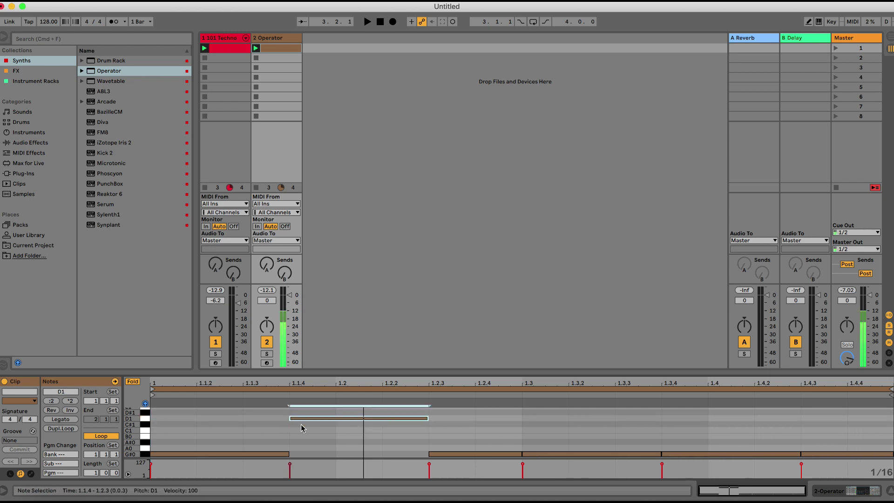
- Transpose the third bass note, at 1.2.3, up three semitones to B0
{"action": "left_click", "coordinate": [467, 453]}
{"action": "key", "text": "Up"}
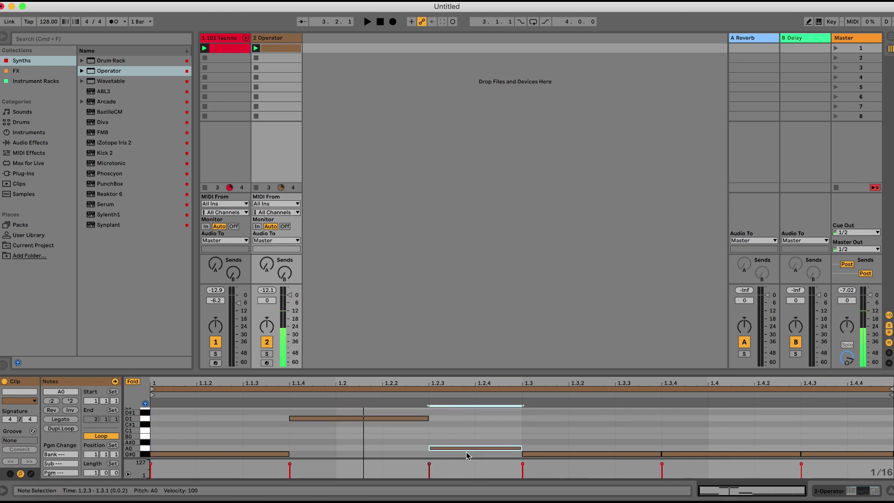
{"action": "key", "text": "Up"}
{"action": "key", "text": "Up"}
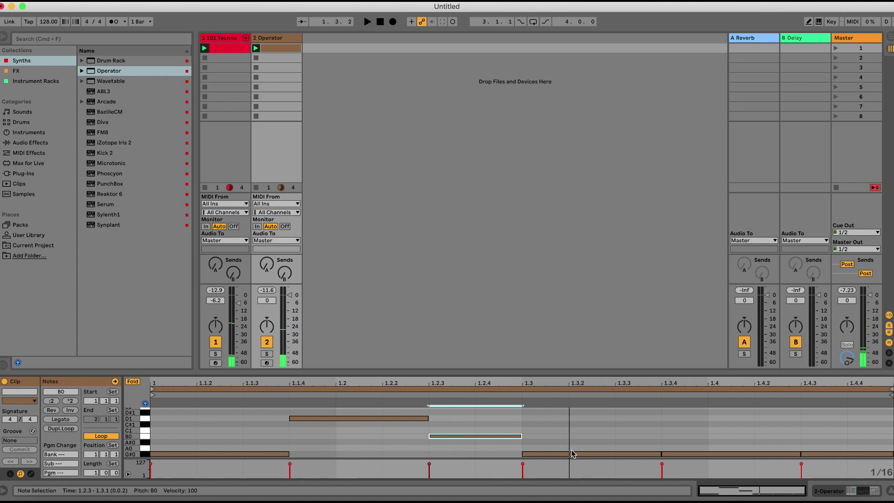
- Transpose the fifth bass note, at 1.3.4, up five semitones to C#1
{"action": "left_click", "coordinate": [692, 453]}
{"action": "key", "text": "Up"}
{"action": "key", "text": "Up"}
{"action": "key", "text": "Up"}
{"action": "key", "text": "Up"}
{"action": "key", "text": "Up"}
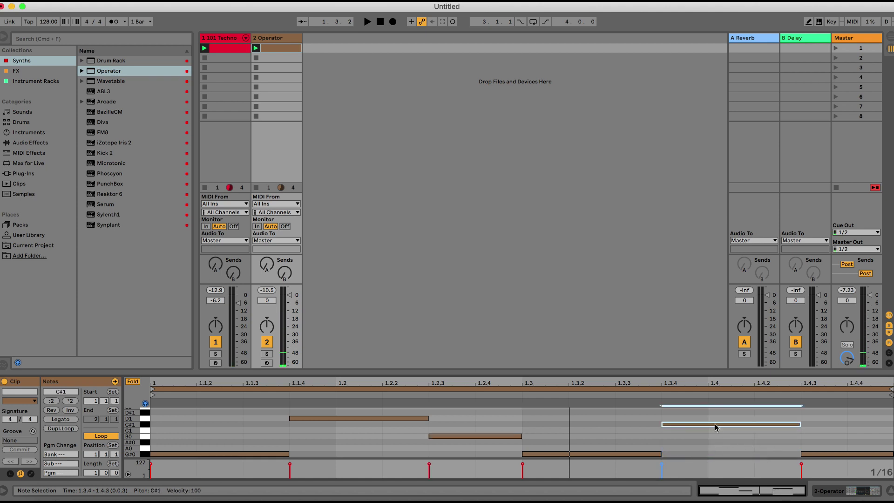
- Raise the last bass note, at 1.4.3, to A#0 and play the loop
{"action": "left_click", "coordinate": [809, 453]}
{"action": "key", "text": "Up"}
{"action": "key", "text": "Up"}
{"action": "key", "text": "space"}
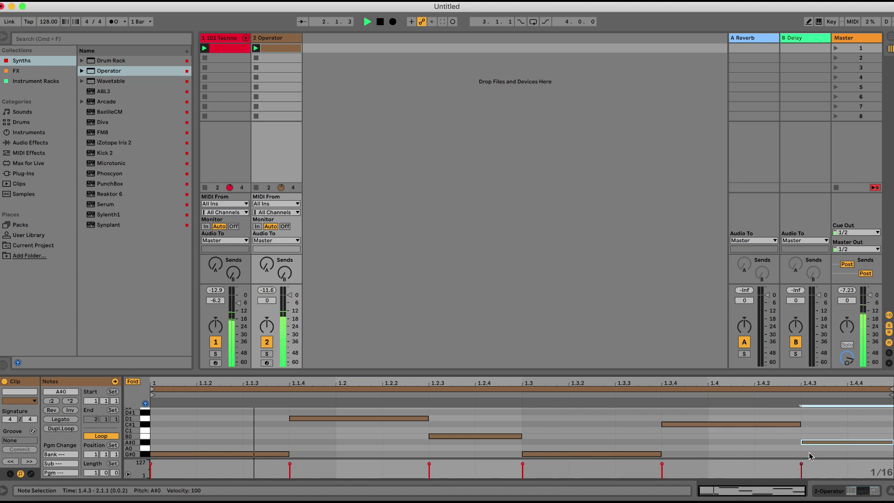
- Raise the fifth bass note, at 1.3.4, to D1 while the loop plays
{"action": "left_click", "coordinate": [761, 424]}
{"action": "key", "text": "Up"}
{"action": "key", "text": "Up"}
{"action": "key", "text": "Down"}
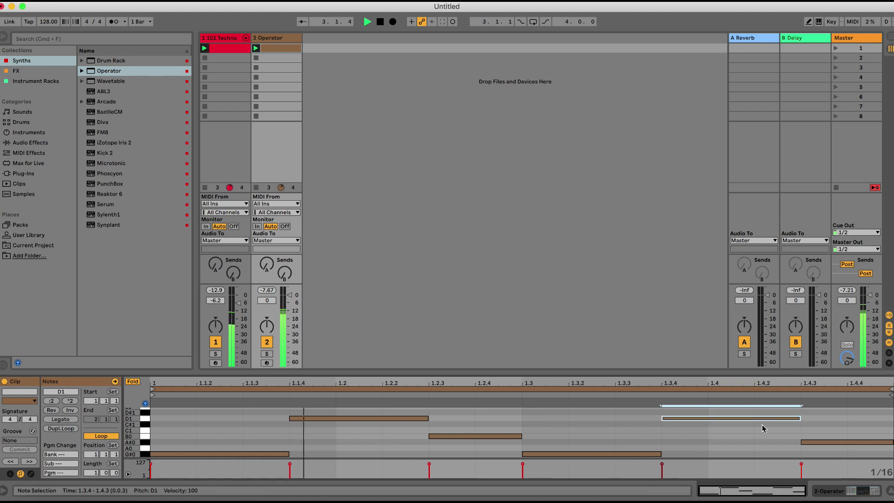
- Try the last bass note at B0, return it to A#0, and compare it by ear with the third note
{"action": "left_click", "coordinate": [805, 441]}
{"action": "key", "text": "Up"}
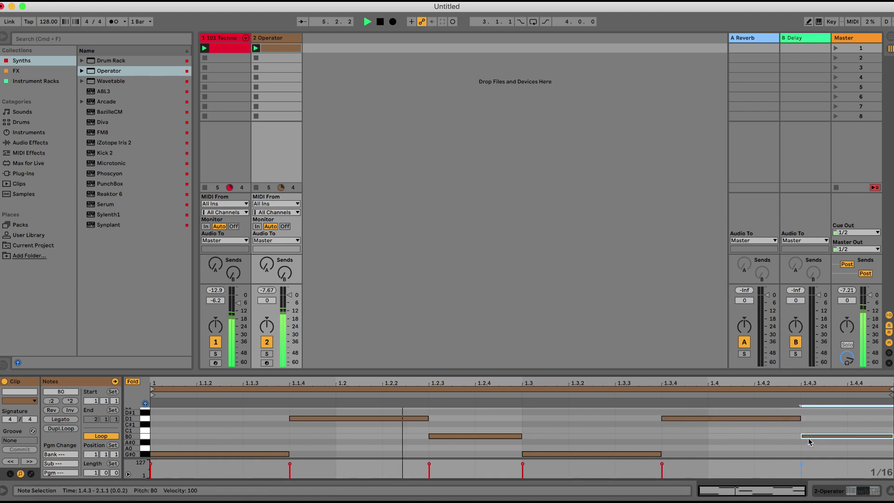
{"action": "key", "text": "Down"}
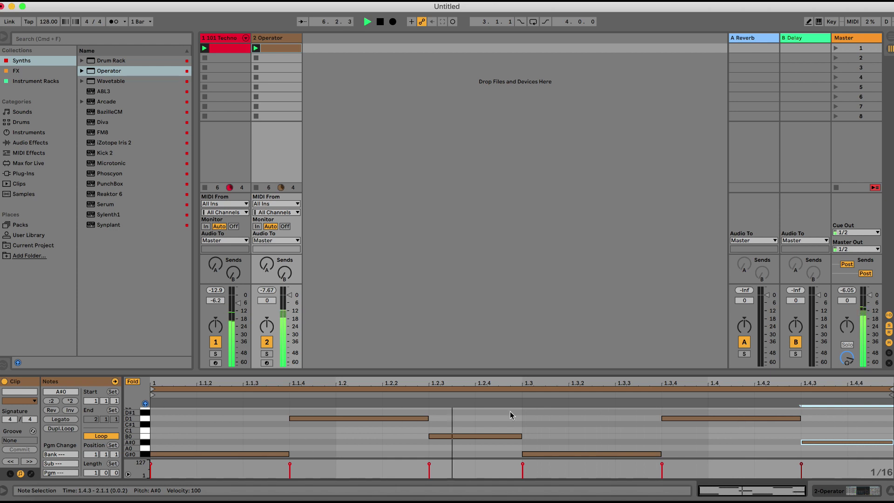
{"action": "key", "text": "space"}
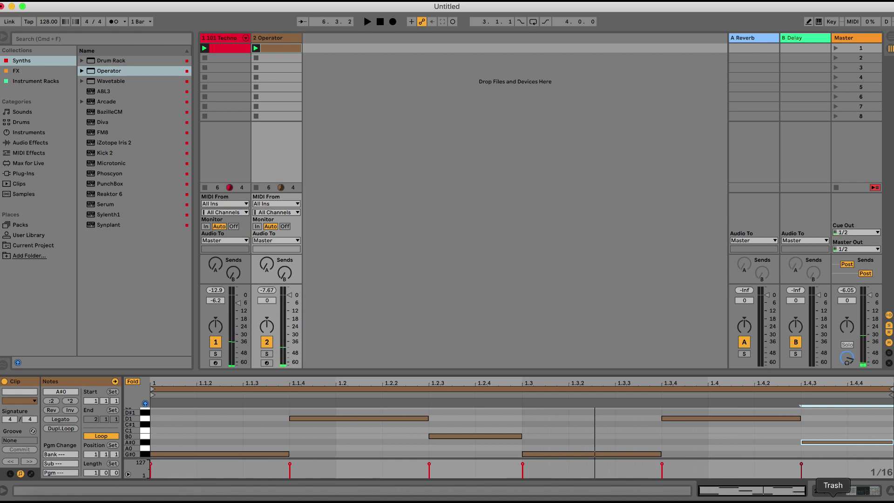
{"action": "left_click", "coordinate": [462, 437]}
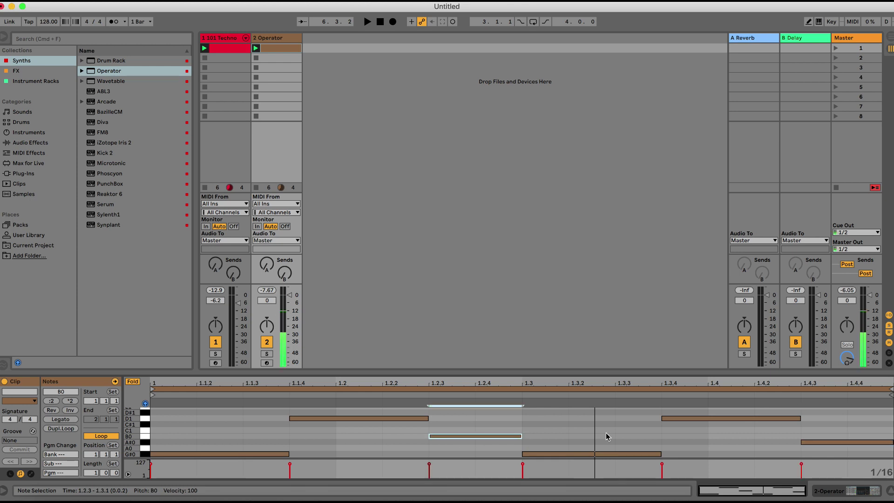
{"action": "left_click", "coordinate": [819, 443]}
- Raise Operator's oscillator B level to -30 dB while the loop plays, and return to oscillator A's settings
{"action": "key", "text": "shift+Tab"}
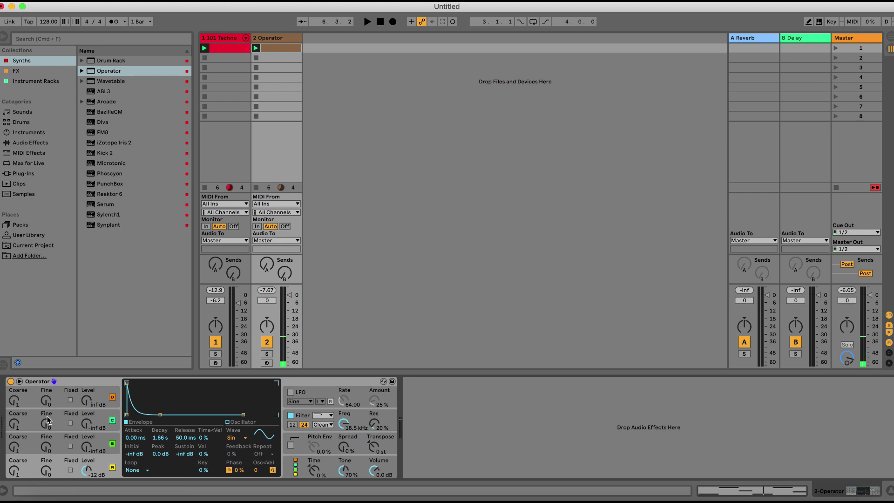
{"action": "left_click", "coordinate": [91, 448]}
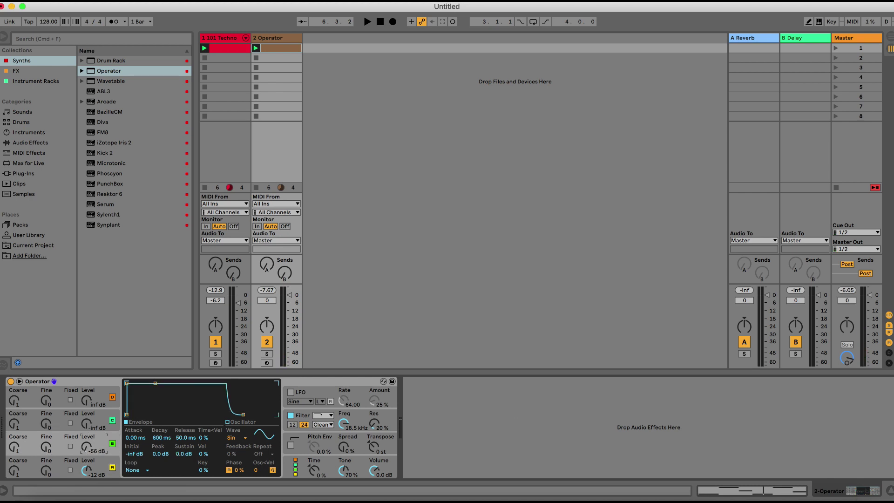
{"action": "key", "text": "space"}
{"action": "left_click_drag", "start_coordinate": [86, 447], "coordinate": [86, 438]}
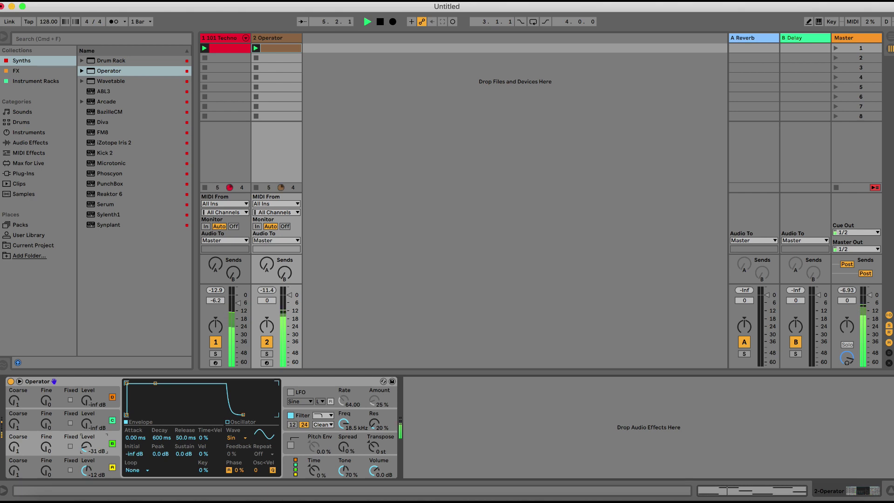
{"action": "left_click", "coordinate": [99, 468]}
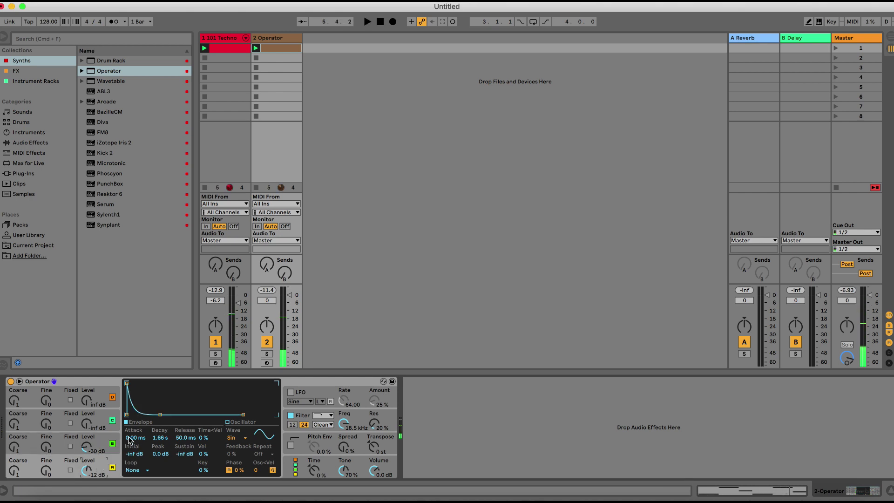
- Set Operator's oscillator A attack to 4.53 ms and audition the bass track briefly in solo
{"action": "left_click_drag", "start_coordinate": [135, 438], "coordinate": [136, 420]}
{"action": "left_click", "coordinate": [266, 354]}
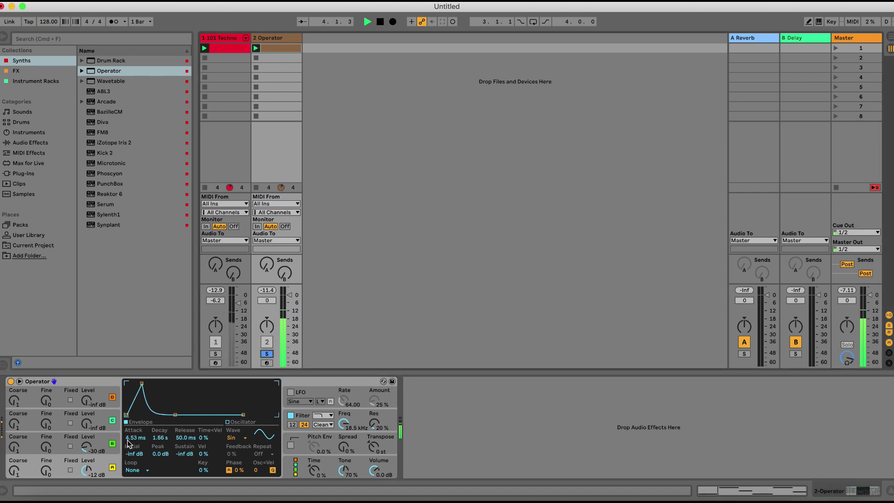
{"action": "left_click", "coordinate": [266, 354]}
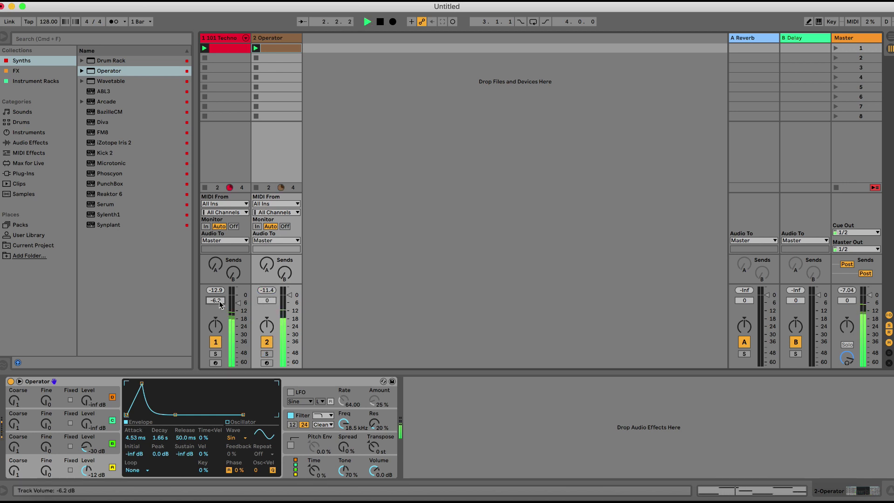
- Set the kick track's volume to -3.2 dB and the Operator track's to -7.0 dB, and replay the loop
{"action": "left_click_drag", "start_coordinate": [219, 301], "coordinate": [264, 303]}
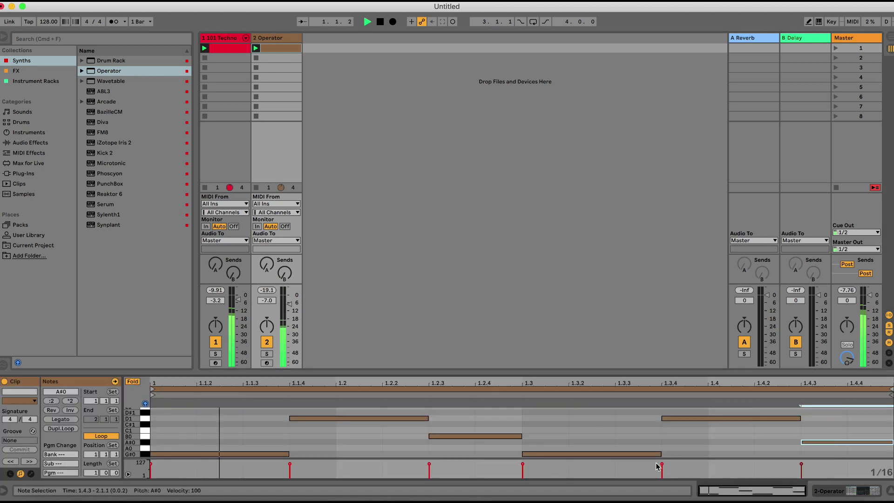
{"action": "key", "text": "space"}
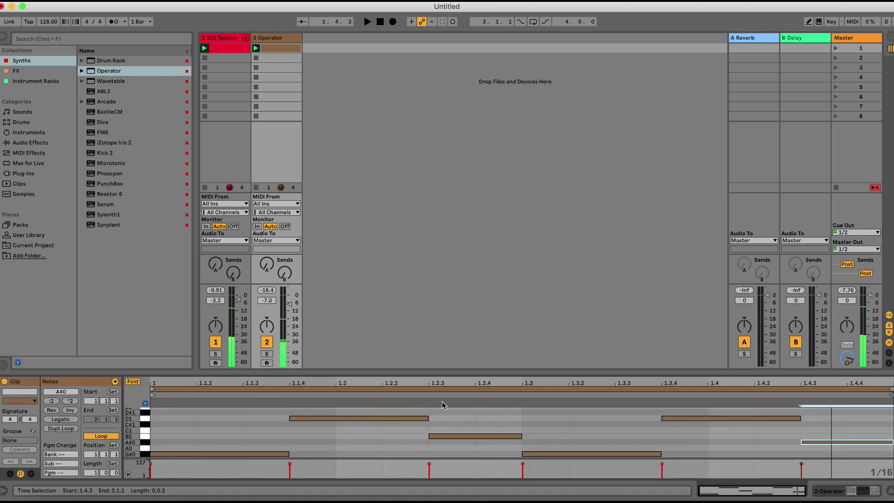
{"action": "key", "text": "space"}
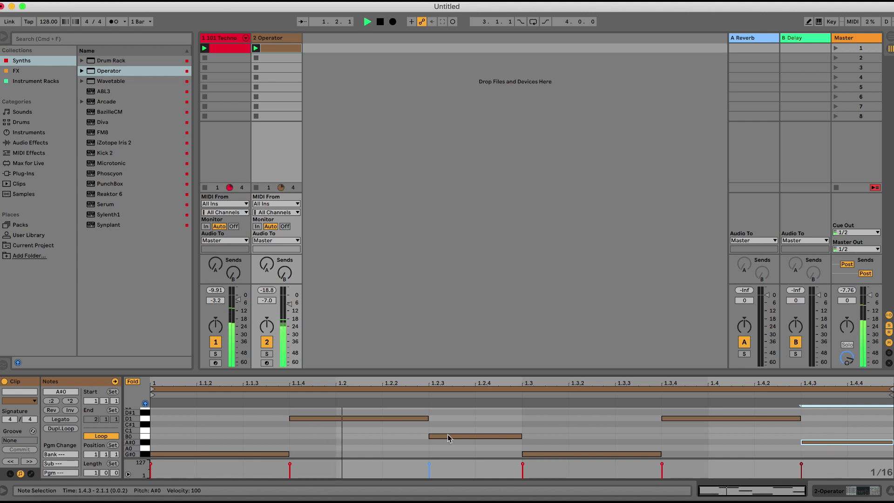
- Stop playback, insert a new MIDI track after the Operator track, and create an empty clip in its first slot
{"action": "left_click", "coordinate": [330, 92]}
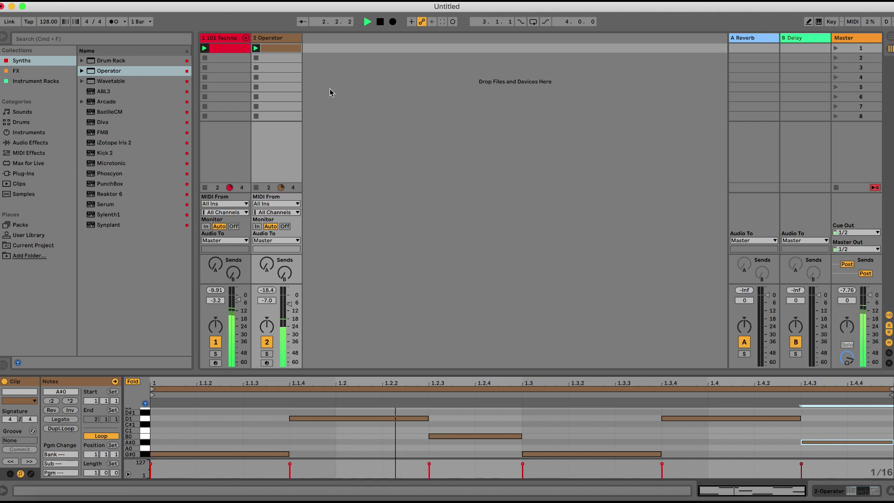
{"action": "left_click", "coordinate": [269, 39]}
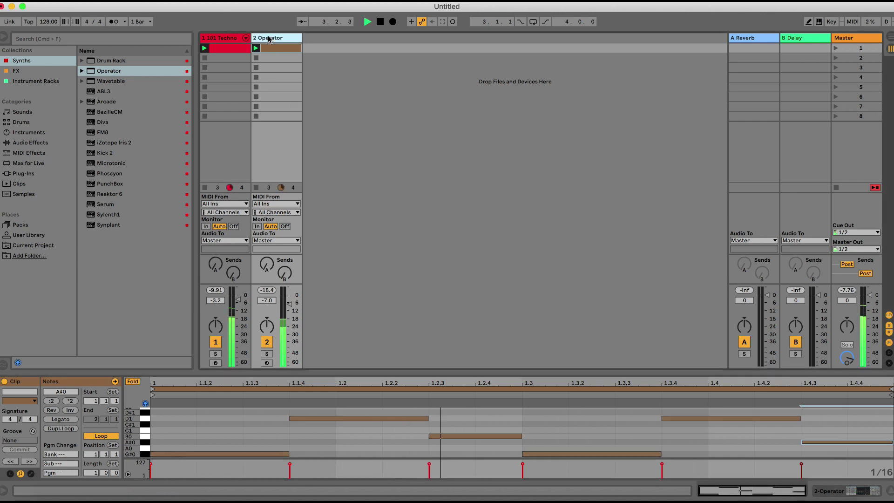
{"action": "key", "text": "space"}
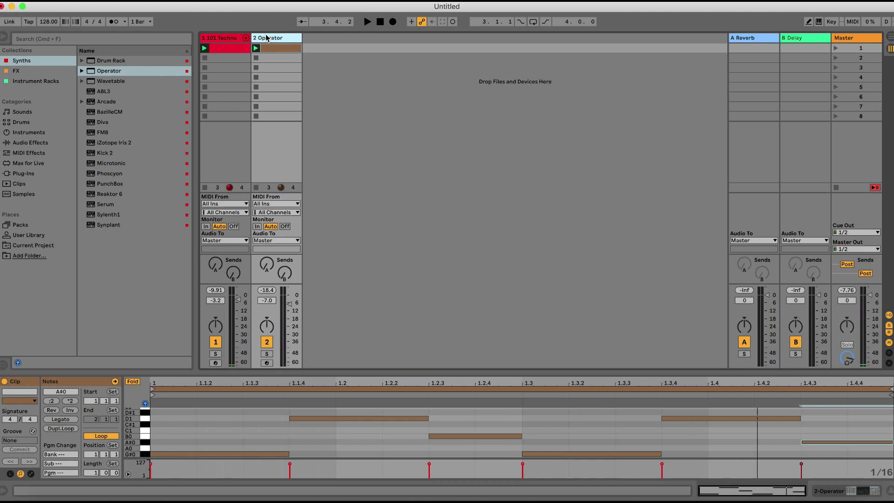
{"action": "key", "text": "super+shift+t"}
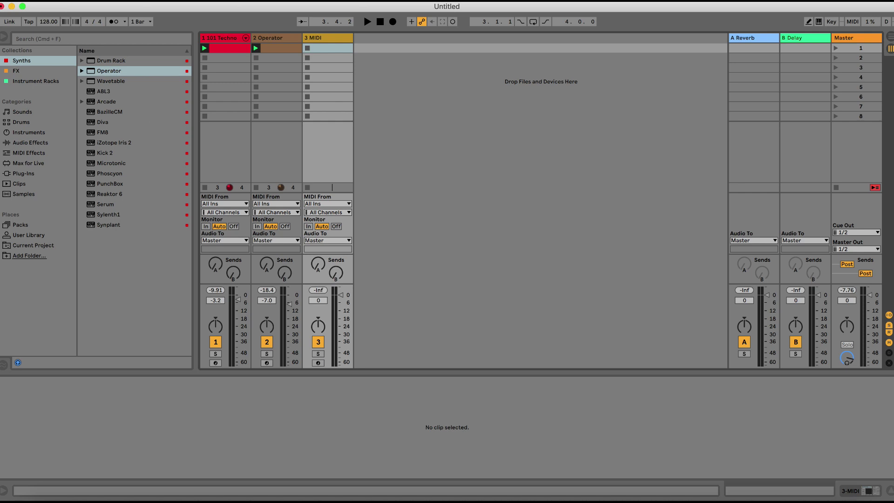
{"action": "double_click", "coordinate": [325, 47]}
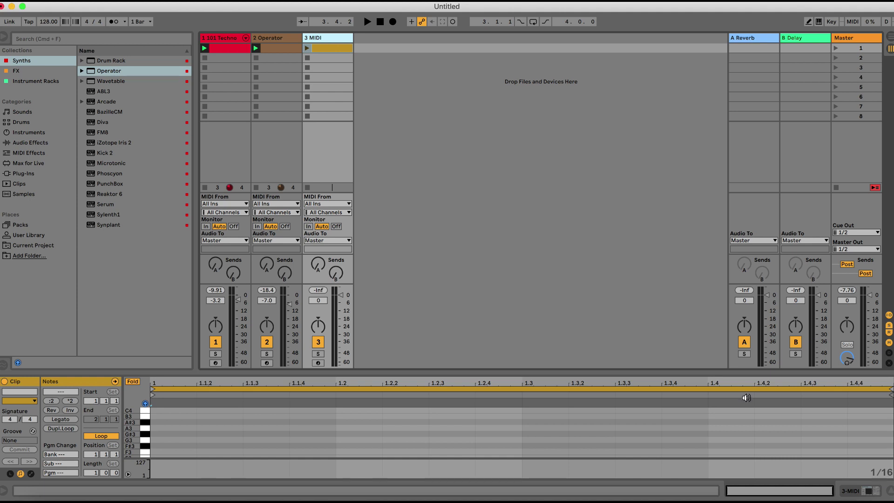
- Load the Diva synth as the instrument on the third MIDI track, ahead of its audio effects
{"action": "left_click", "coordinate": [853, 490]}
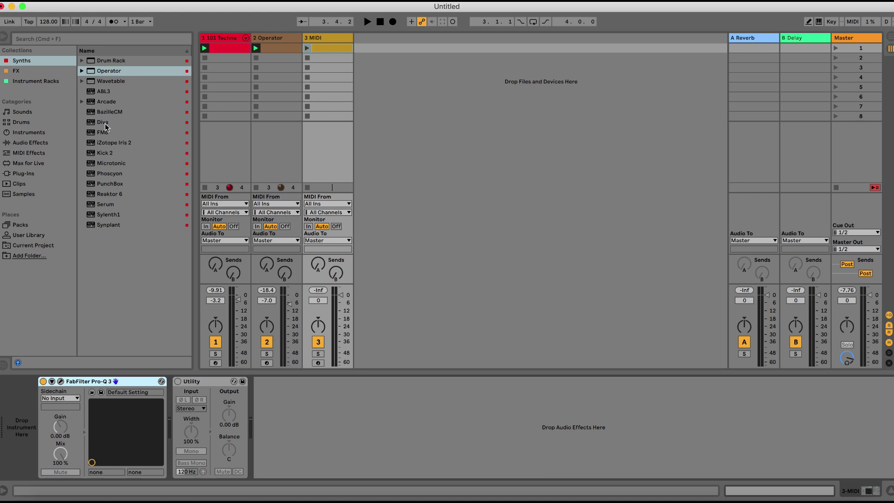
{"action": "left_click", "coordinate": [324, 39]}
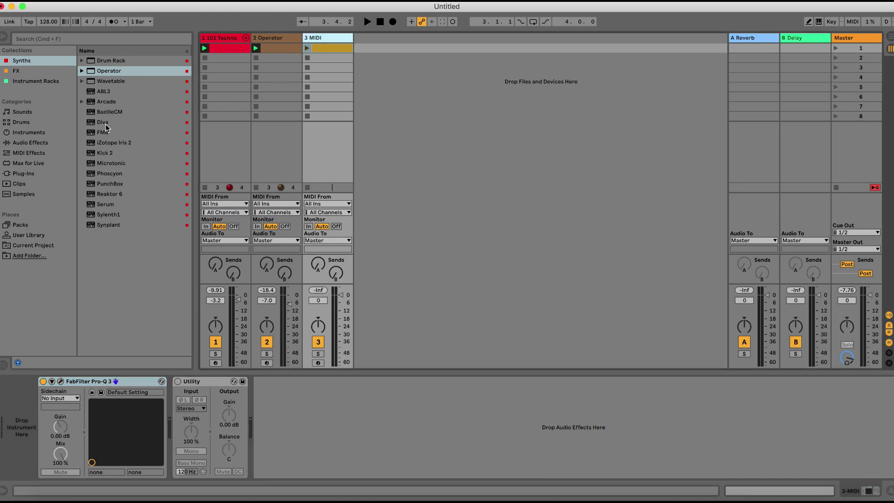
{"action": "left_click_drag", "start_coordinate": [104, 123], "coordinate": [35, 408]}
{"action": "left_click_drag", "start_coordinate": [311, 162], "coordinate": [311, 161]}
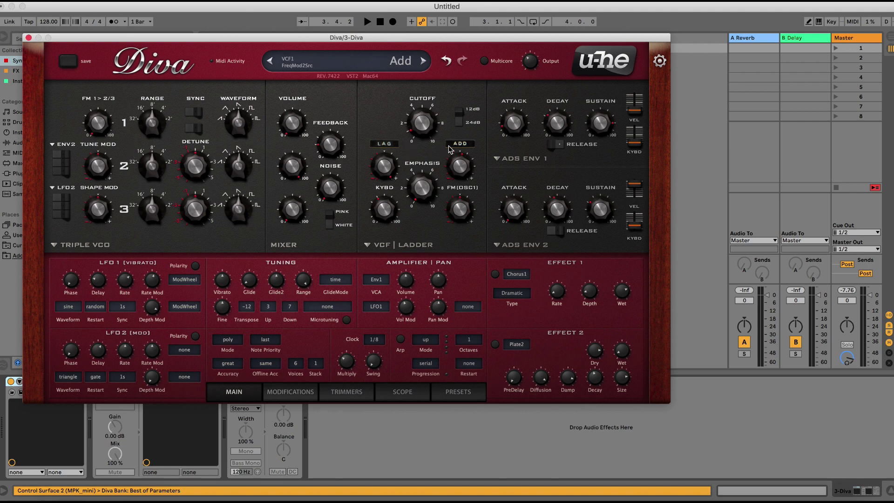
- Load the INIT Minimono preset from Diva's 8 TEMPLATES folder and return to the main synth controls
{"action": "left_click", "coordinate": [458, 392]}
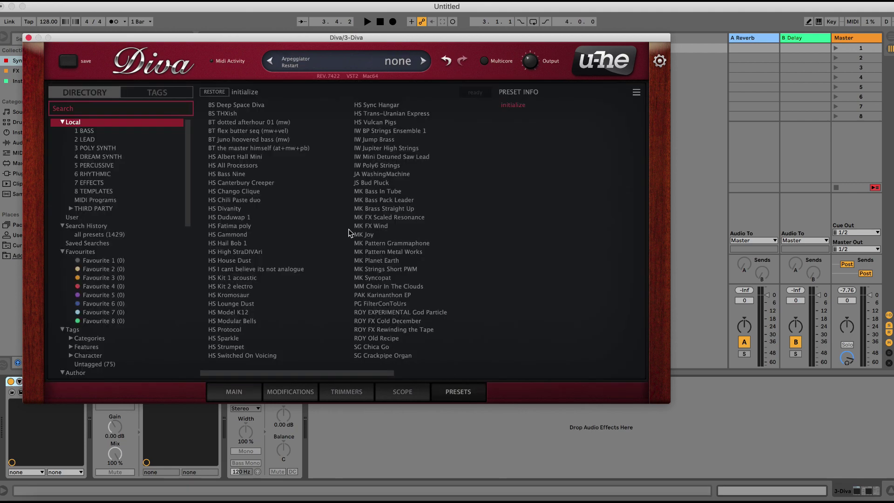
{"action": "left_click", "coordinate": [95, 190]}
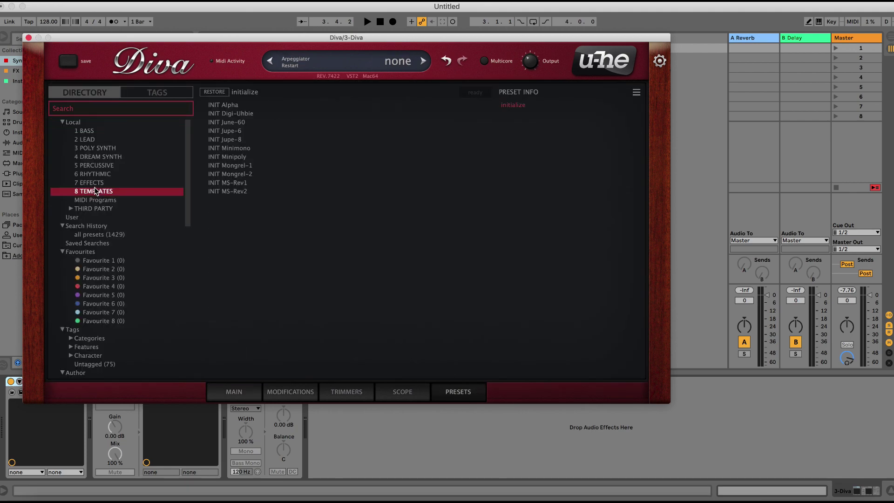
{"action": "left_click", "coordinate": [224, 149]}
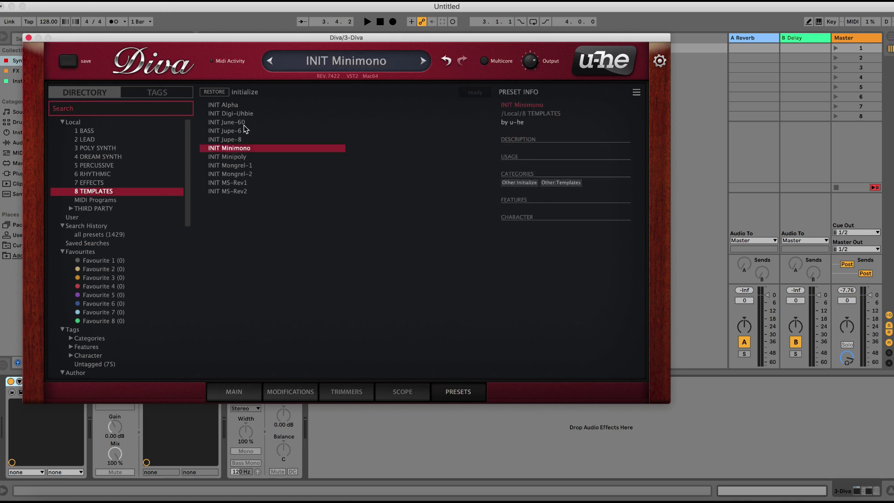
{"action": "left_click", "coordinate": [227, 391]}
- Change Diva's filter model from Ladder to Uhbie and set its filter switch to BP
{"action": "left_click", "coordinate": [371, 244]}
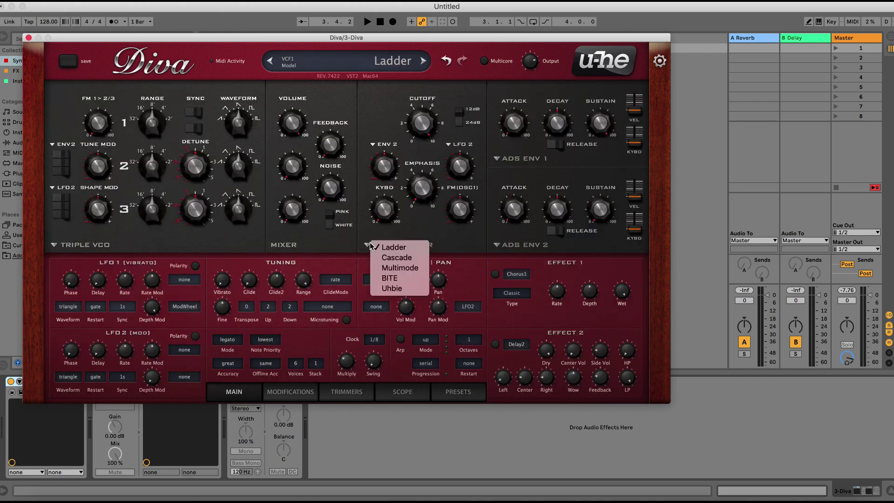
{"action": "left_click", "coordinate": [390, 288]}
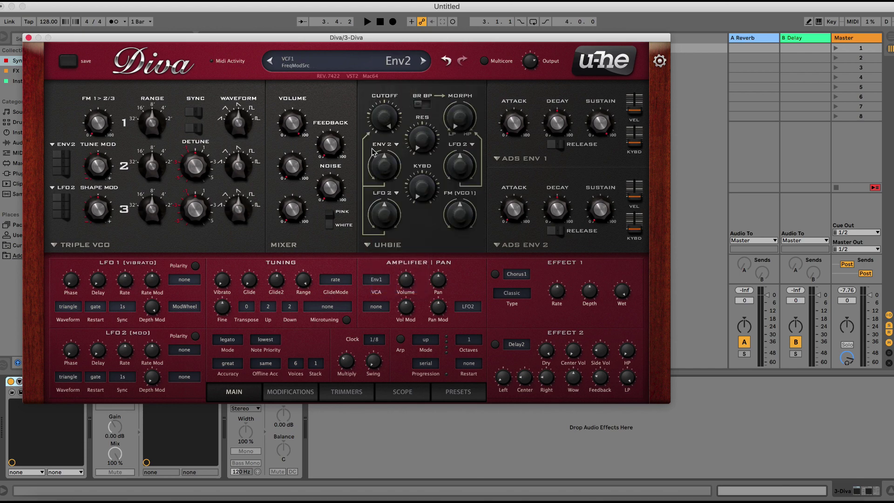
{"action": "left_click", "coordinate": [426, 106]}
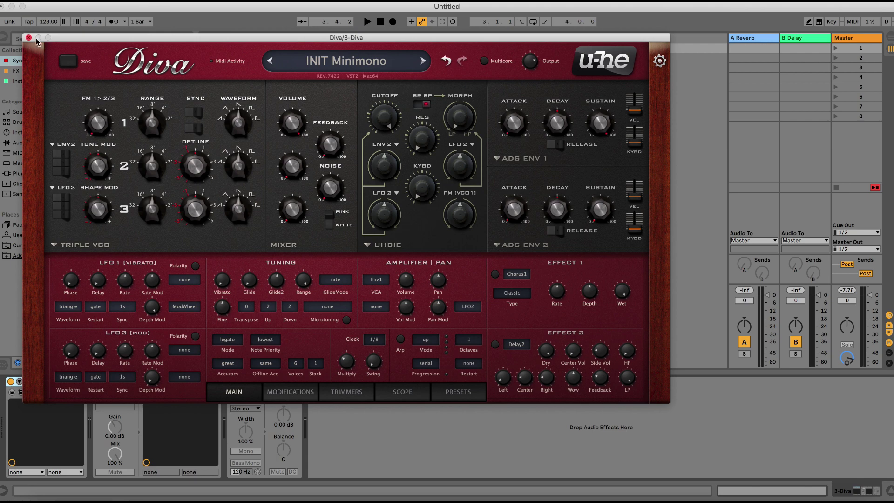
- Open the Diva track's MIDI clip with the synth window moved clear of the note editor, and audition G#3
{"action": "left_click_drag", "start_coordinate": [65, 41], "coordinate": [188, 58]}
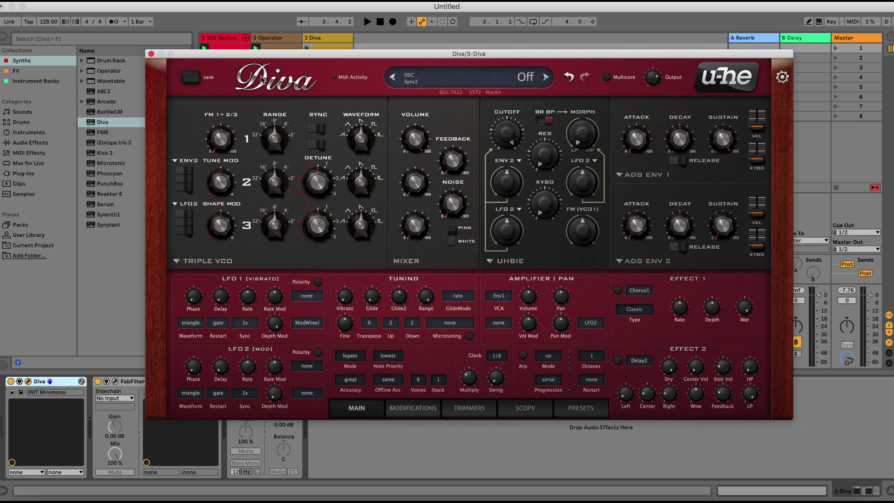
{"action": "left_click", "coordinate": [325, 47]}
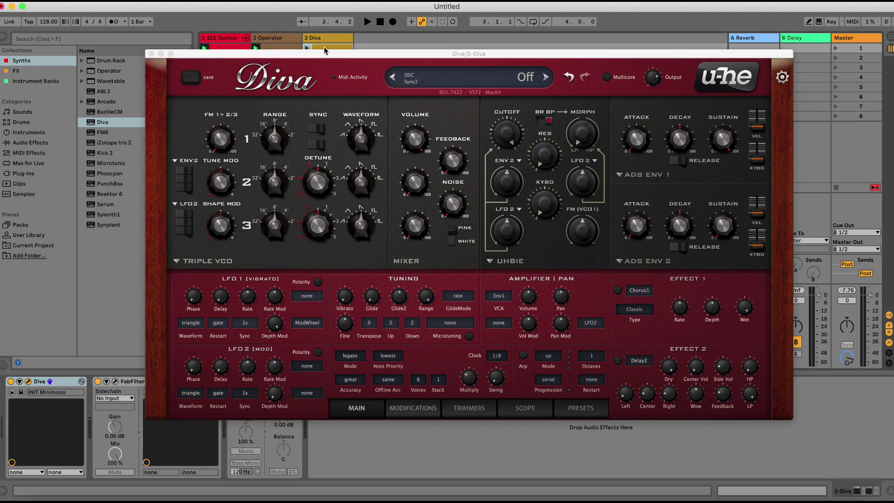
{"action": "left_click", "coordinate": [735, 489]}
{"action": "left_click_drag", "start_coordinate": [428, 54], "coordinate": [437, 16]}
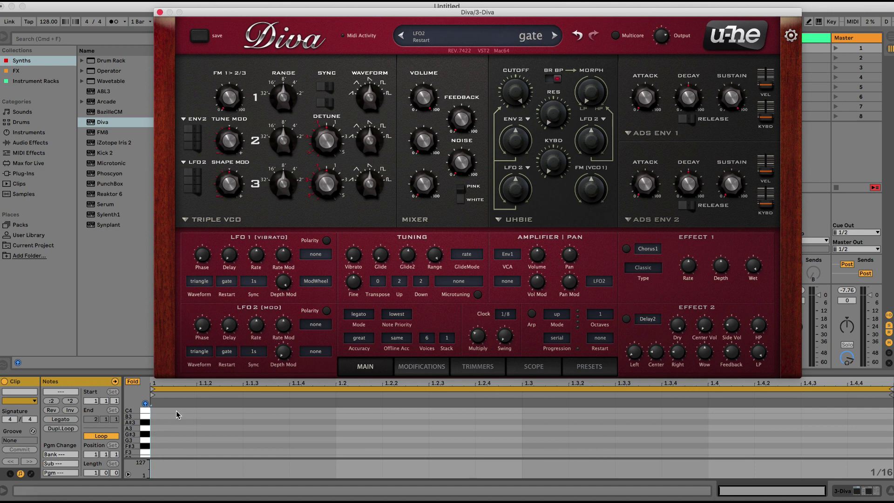
{"action": "left_click", "coordinate": [145, 437]}
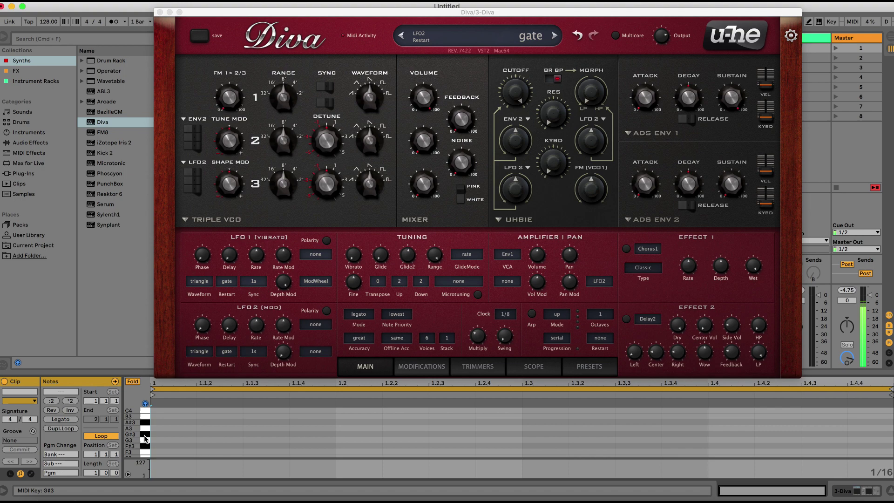
- Hide the browser, move the Diva window off the track mixers, and lower the Diva track's volume to -14.4 dB
{"action": "left_click", "coordinate": [4, 37]}
{"action": "left_click_drag", "start_coordinate": [200, 13], "coordinate": [254, 13]}
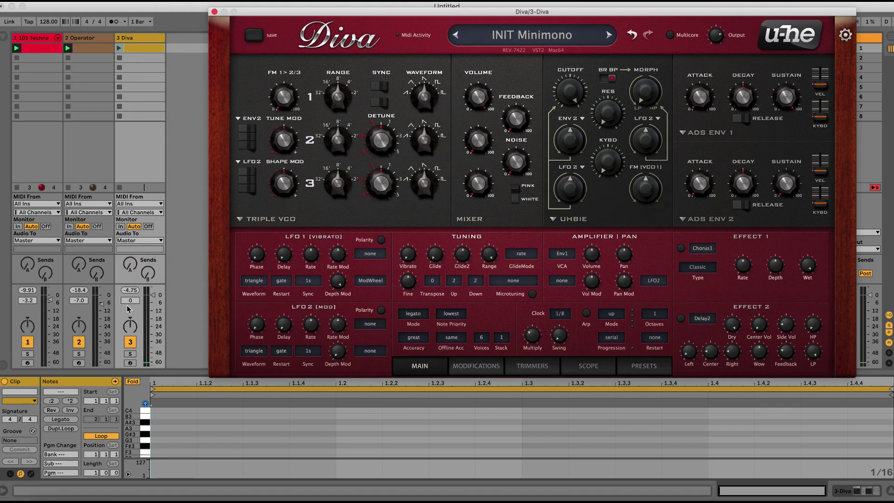
{"action": "left_click", "coordinate": [154, 314]}
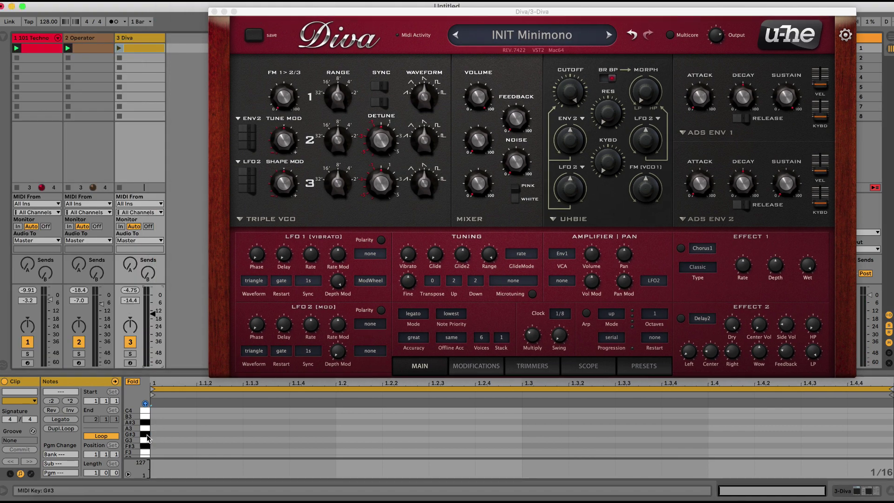
- Add sixteenth-long G#2 notes at 1.1.1 and 1.1.4 in the Diva clip and launch it
{"action": "left_click", "coordinate": [146, 435]}
{"action": "scroll", "coordinate": [147, 438], "scroll_direction": "down", "scroll_amount": 3}
{"action": "scroll", "coordinate": [147, 440], "scroll_direction": "down", "scroll_amount": 3}
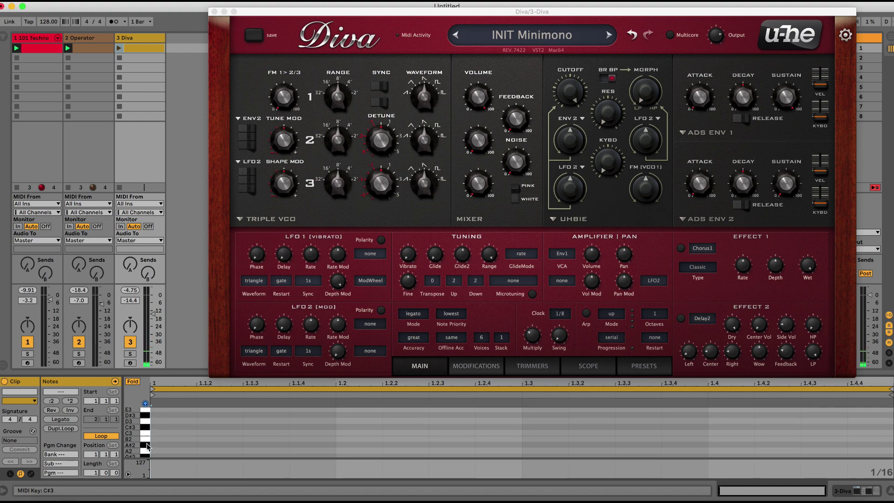
{"action": "left_click", "coordinate": [147, 446]}
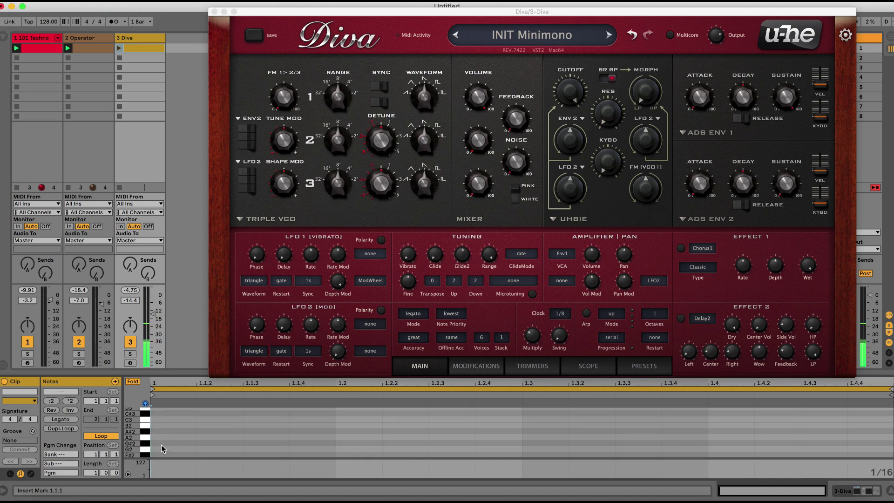
{"action": "double_click", "coordinate": [163, 445]}
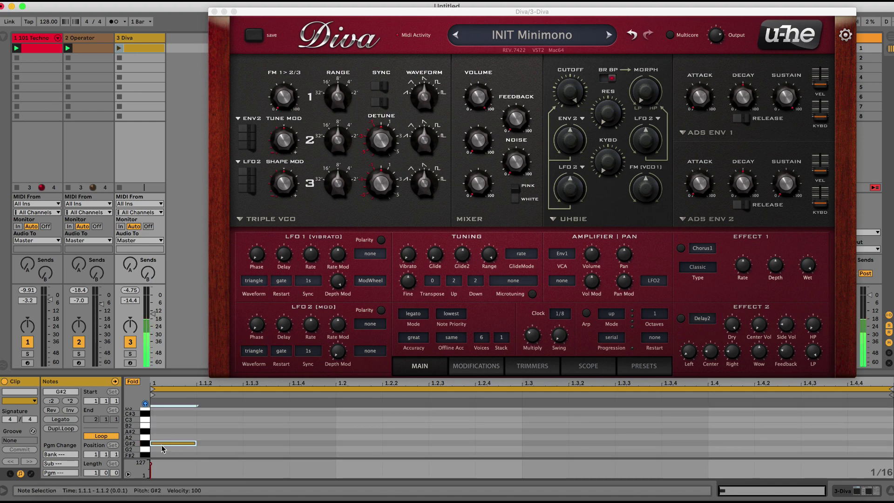
{"action": "double_click", "coordinate": [309, 443]}
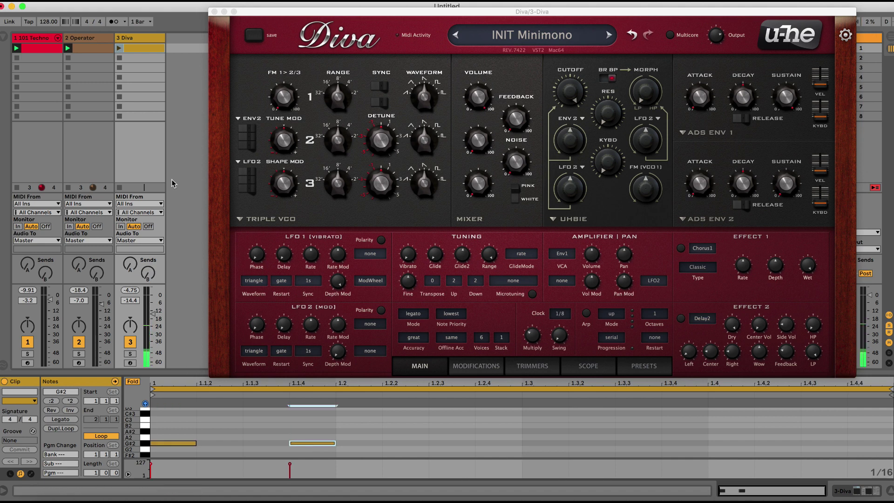
{"action": "left_click", "coordinate": [119, 49]}
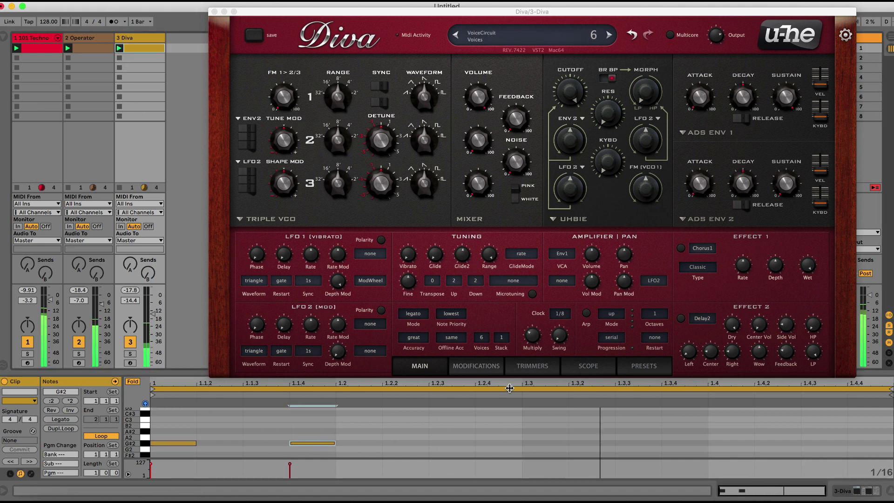
- Add sixteenth-long G#2 notes at 1.4.1, 1.4.2 and 1.4.4 in the Diva clip while it plays
{"action": "double_click", "coordinate": [719, 449]}
{"action": "double_click", "coordinate": [769, 443]}
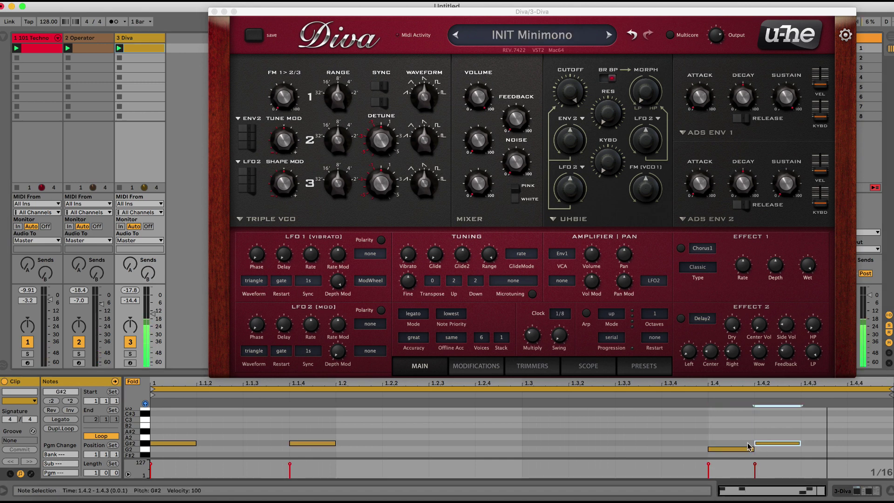
{"action": "left_click", "coordinate": [737, 441]}
{"action": "left_click", "coordinate": [737, 448]}
{"action": "key", "text": "Up"}
{"action": "double_click", "coordinate": [851, 444]}
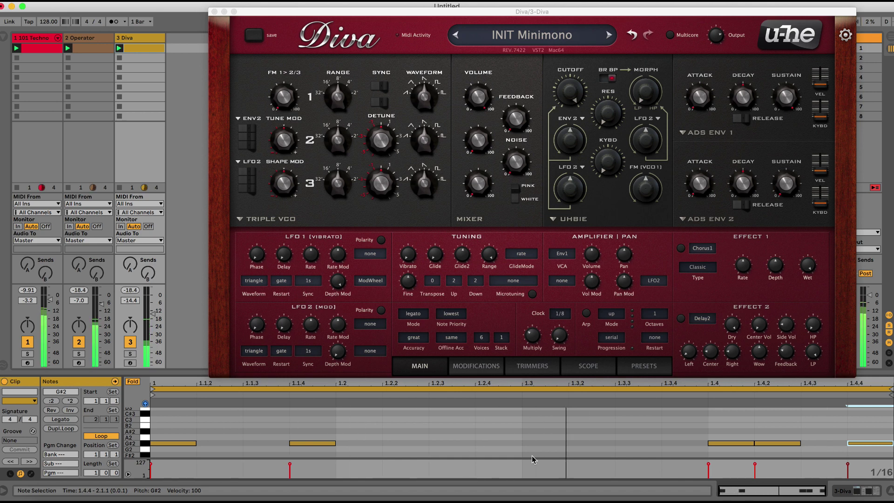
- Move the three G#2 notes in the fourth beat four sixteenths earlier, to 1.3.1, 1.3.2 and 1.3.4
{"action": "left_click_drag", "start_coordinate": [646, 430], "coordinate": [859, 448]}
{"action": "key", "text": "Left"}
{"action": "key", "text": "Left"}
{"action": "key", "text": "Left"}
{"action": "key", "text": "Left"}
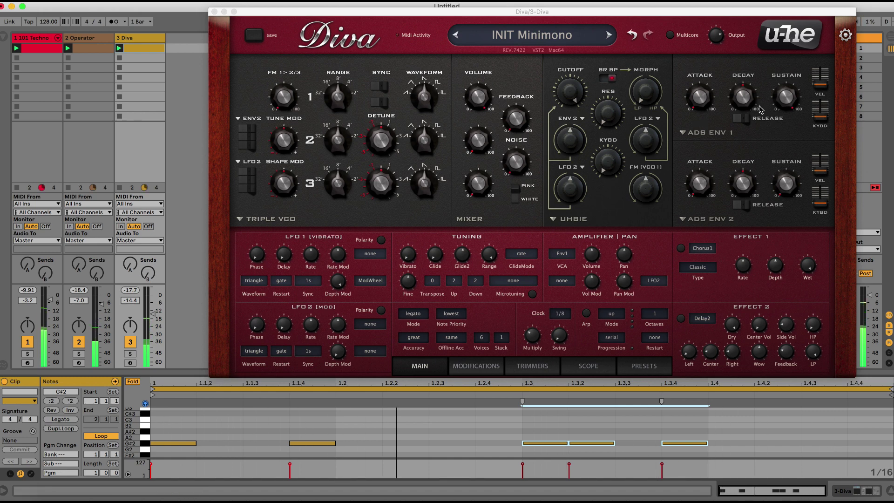
- Set Diva's envelope 1 sustain to 0 with a shorter decay, and detune oscillator 2 to about -1.11
{"action": "left_click", "coordinate": [782, 96]}
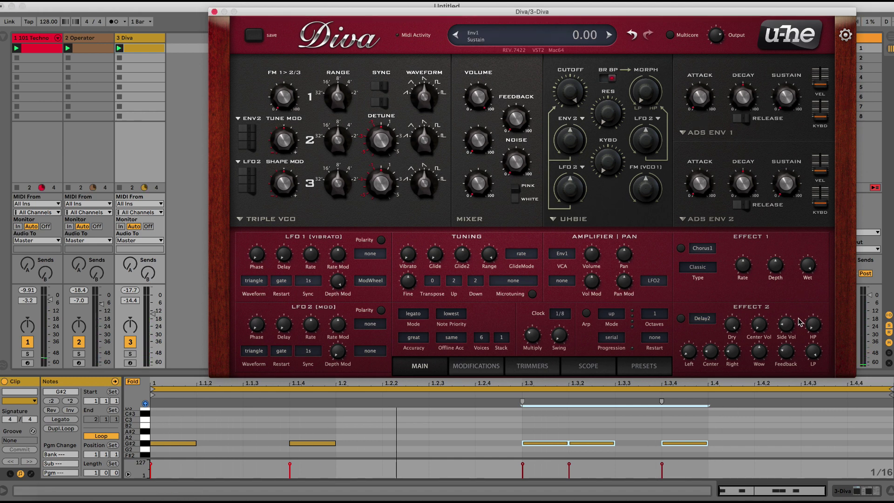
{"action": "left_click_drag", "start_coordinate": [742, 102], "coordinate": [744, 131]}
{"action": "left_click_drag", "start_coordinate": [380, 142], "coordinate": [390, 202]}
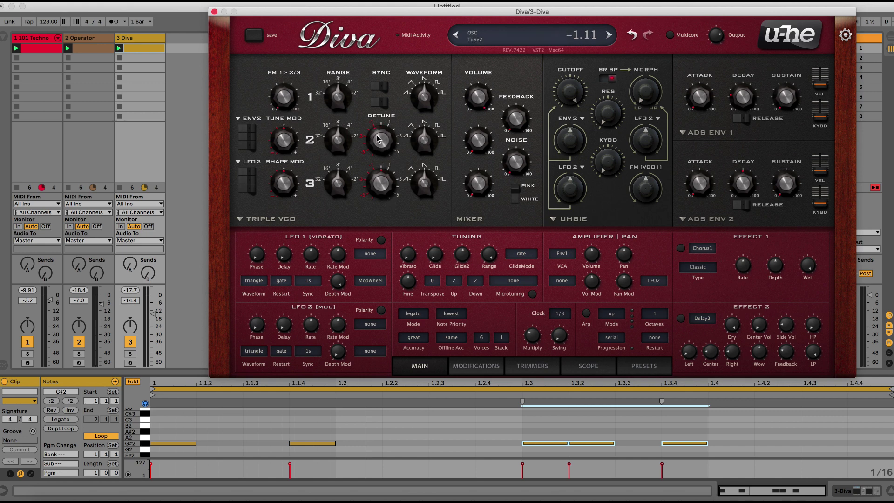
- Set Diva's oscillator 2 volume to 80.50 and detune oscillator 3 to 2.10
{"action": "left_click_drag", "start_coordinate": [378, 137], "coordinate": [384, 349]}
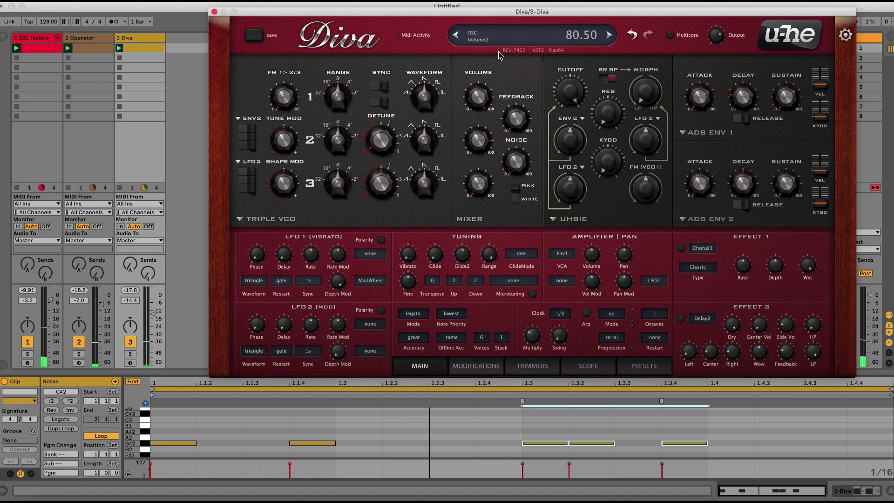
{"action": "left_click_drag", "start_coordinate": [480, 102], "coordinate": [480, 148]}
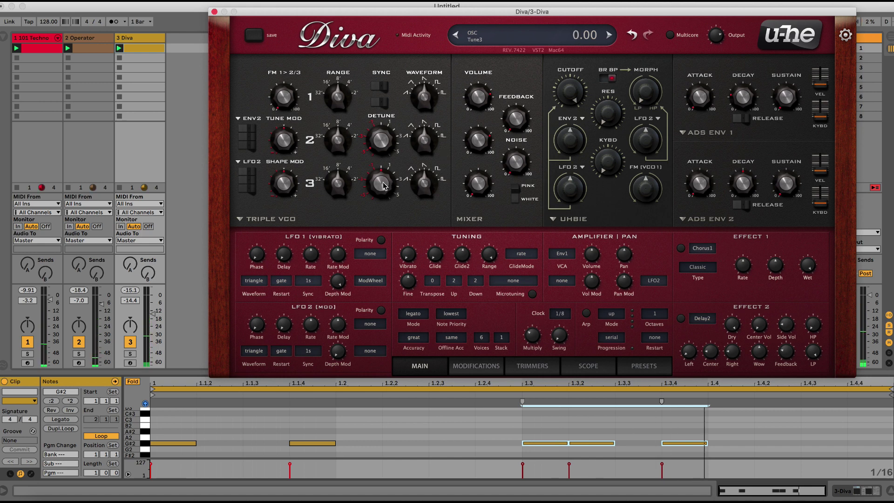
{"action": "left_click_drag", "start_coordinate": [385, 187], "coordinate": [392, 124]}
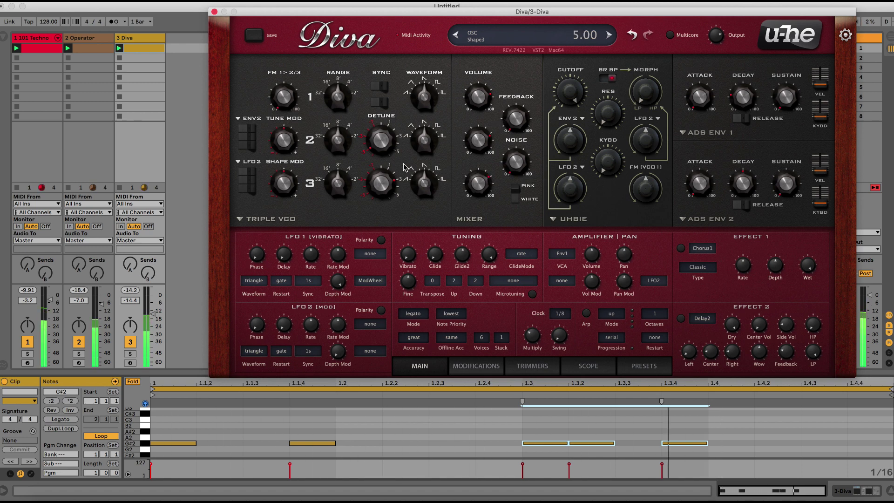
- Set Diva's filter cutoff to 119.50 and shift the synth window slightly aside
{"action": "mouse_move", "coordinate": [570, 93]}
{"action": "left_mouse_down"}
{"action": "mouse_move", "coordinate": [581, 126]}
{"action": "mouse_move", "coordinate": [576, 161]}
{"action": "mouse_move", "coordinate": [565, 77]}
{"action": "mouse_move", "coordinate": [569, 70]}
{"action": "mouse_move", "coordinate": [573, 94]}
{"action": "mouse_move", "coordinate": [574, 60]}
{"action": "mouse_move", "coordinate": [573, 101]}
{"action": "left_mouse_up"}
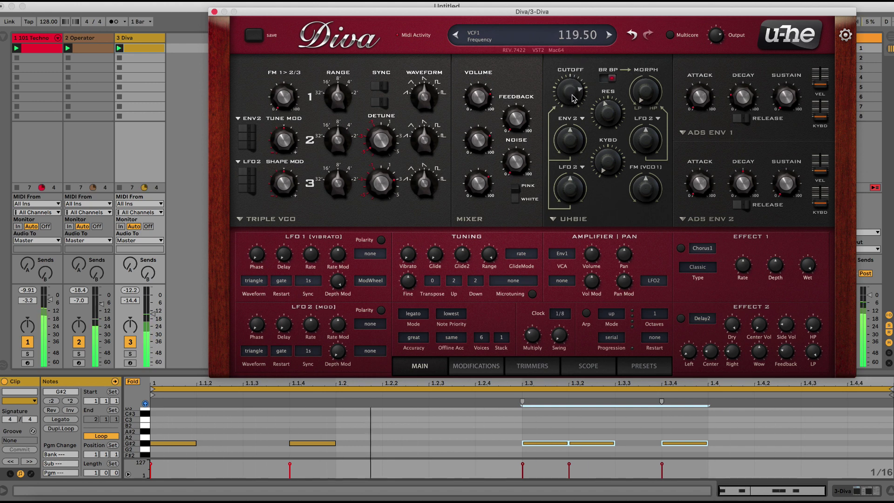
{"action": "left_click", "coordinate": [160, 431]}
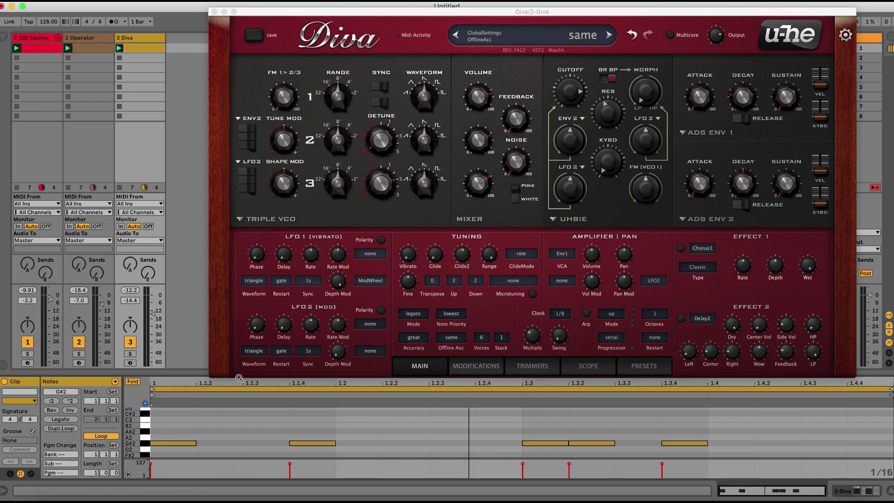
{"action": "mouse_move", "coordinate": [483, 97]}
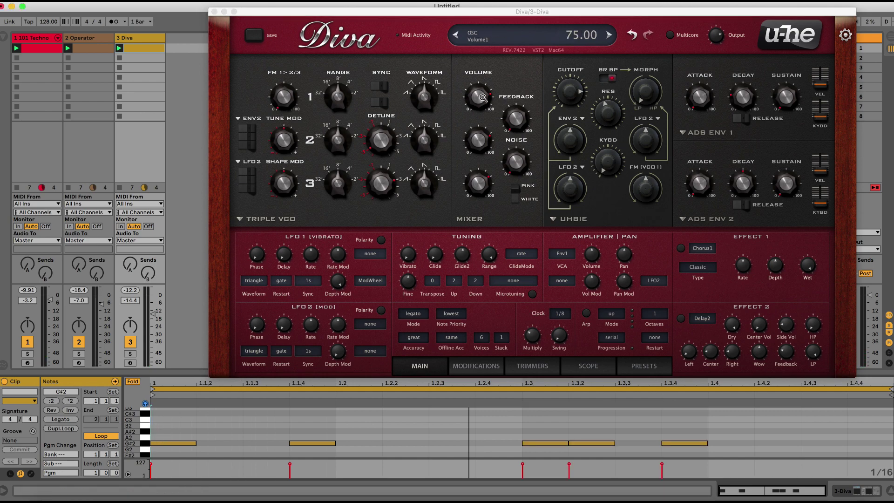
{"action": "left_click", "coordinate": [378, 183]}
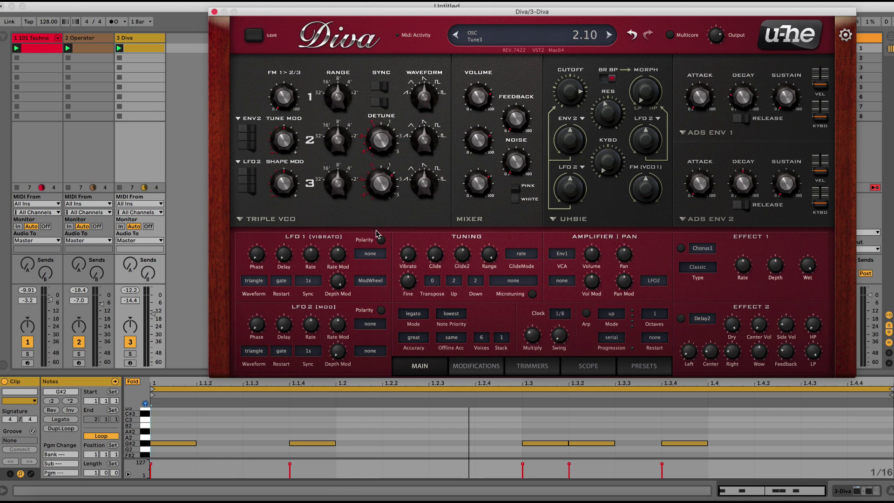
{"action": "left_click_drag", "start_coordinate": [376, 231], "coordinate": [376, 233]}
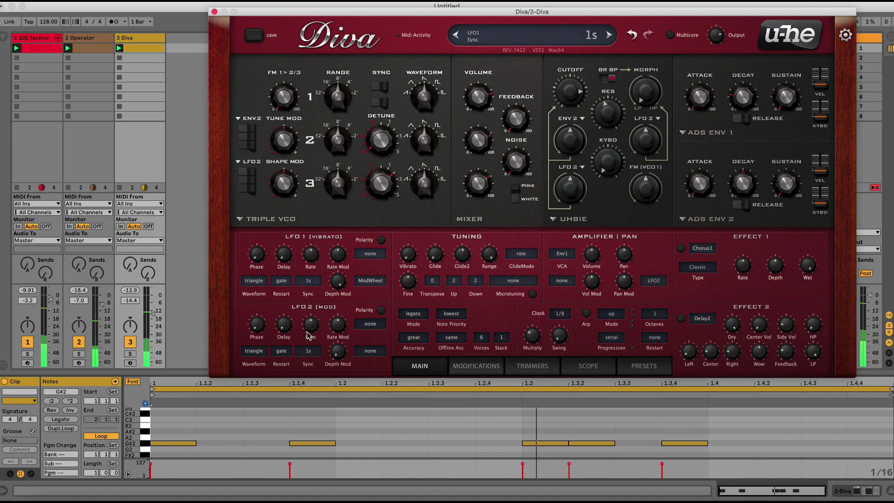
{"action": "left_click_drag", "start_coordinate": [361, 14], "coordinate": [339, 16]}
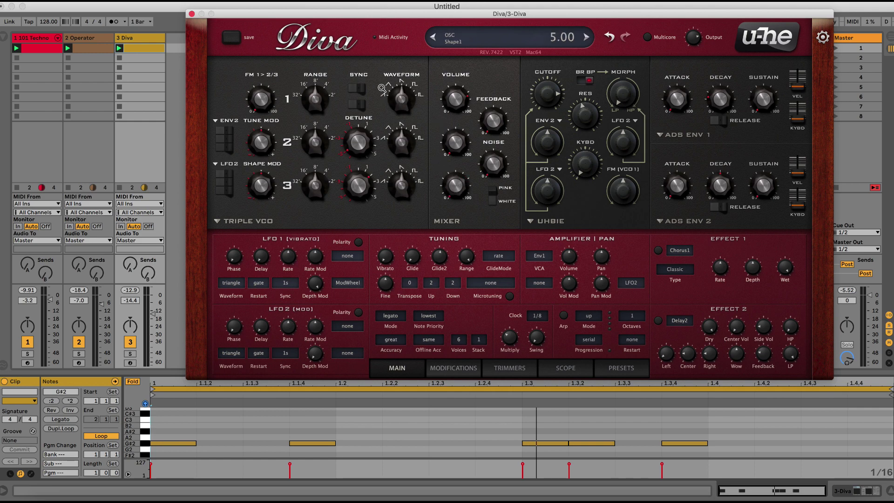
- Copy all five G#2 notes in the Diva clip down to D#2, keeping the originals
{"action": "left_click", "coordinate": [195, 451]}
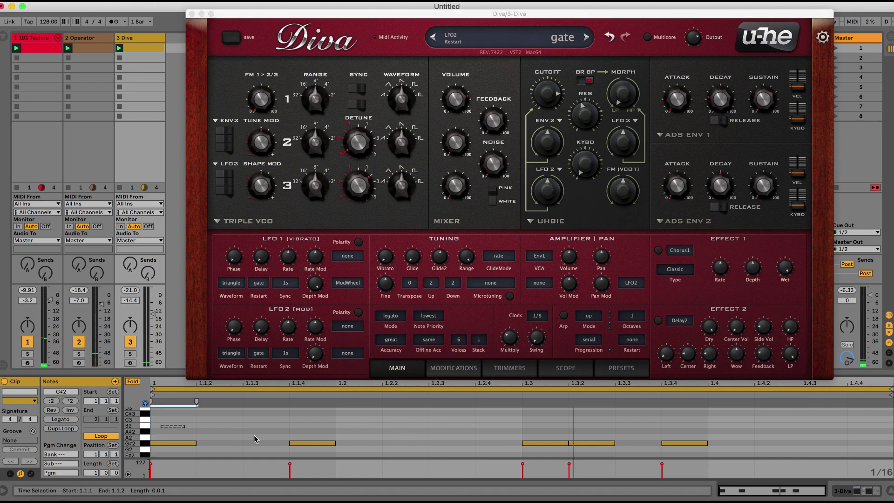
{"action": "key", "text": "super+a"}
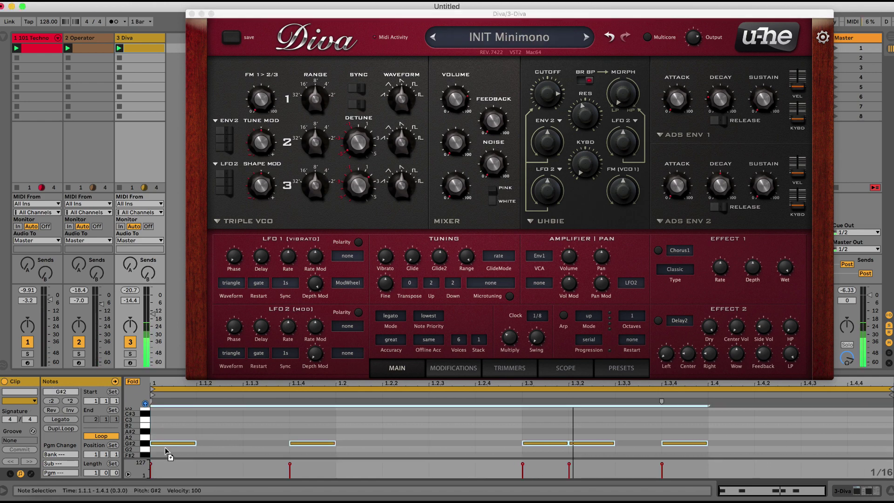
{"action": "left_click_drag", "start_coordinate": [165, 446], "coordinate": [166, 450]}
{"action": "key", "text": "Down"}
{"action": "key", "text": "Down"}
{"action": "key", "text": "Down"}
{"action": "key", "text": "Down"}
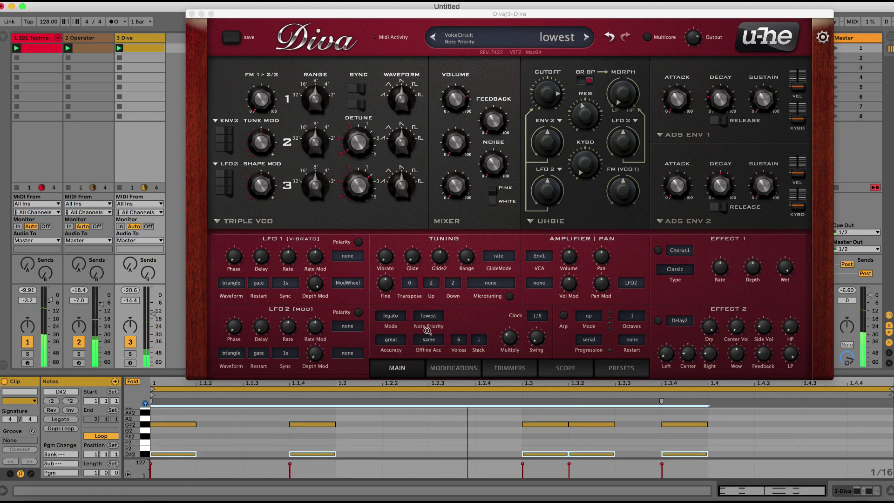
- Set Diva's voice mode to poly and restart playback of the loop
{"action": "left_click", "coordinate": [395, 319]}
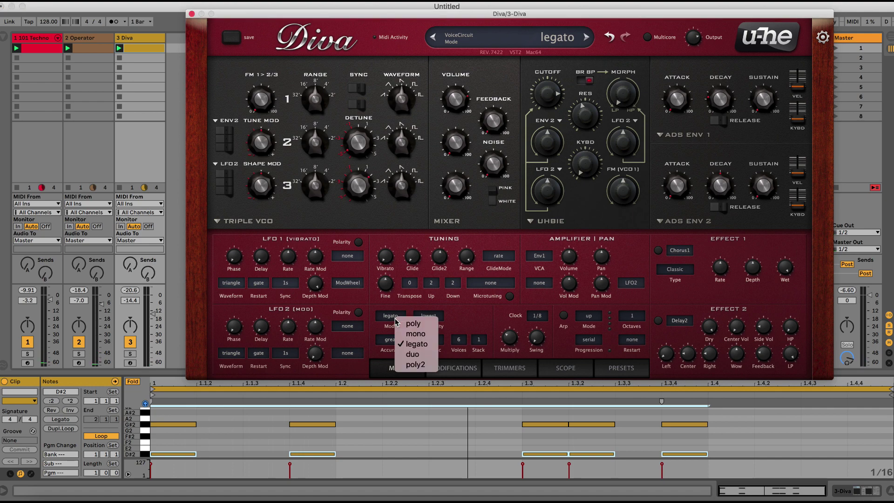
{"action": "left_click", "coordinate": [408, 321]}
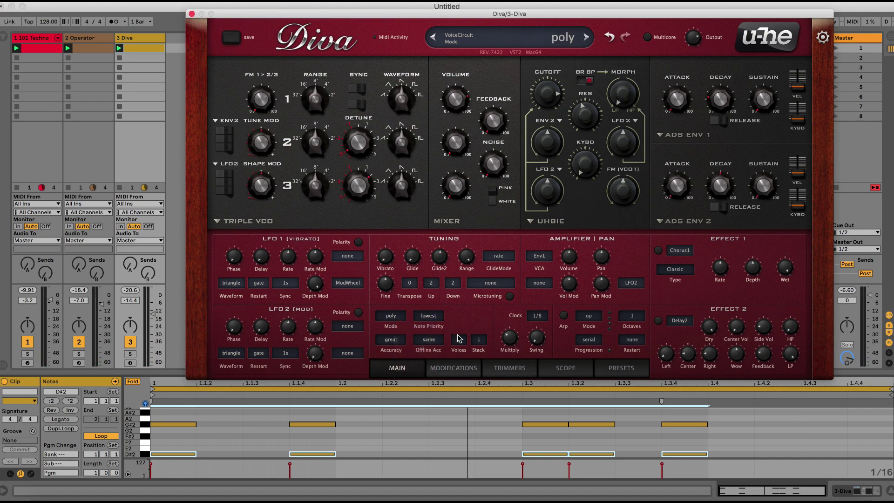
{"action": "key", "text": "space"}
{"action": "key", "text": "space"}
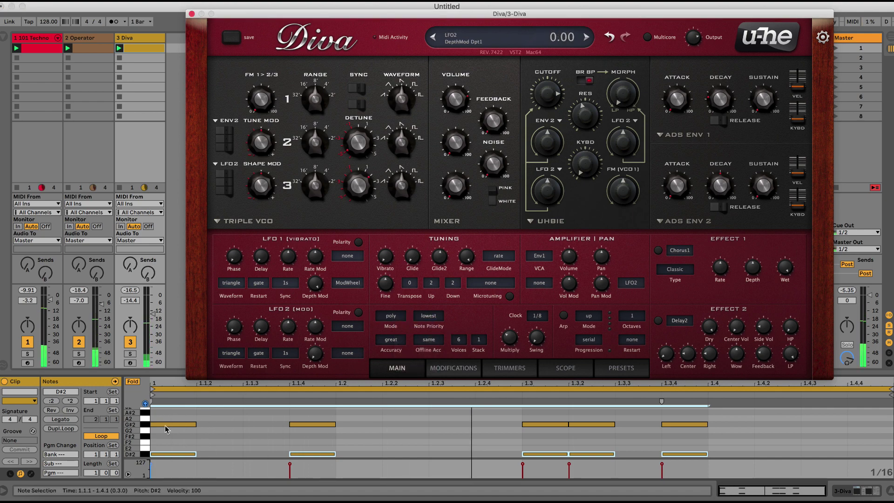
- Copy the five D#2 notes to a lower pitch and place the copies on B1
{"action": "scroll", "coordinate": [166, 429], "scroll_direction": "down", "scroll_amount": 3}
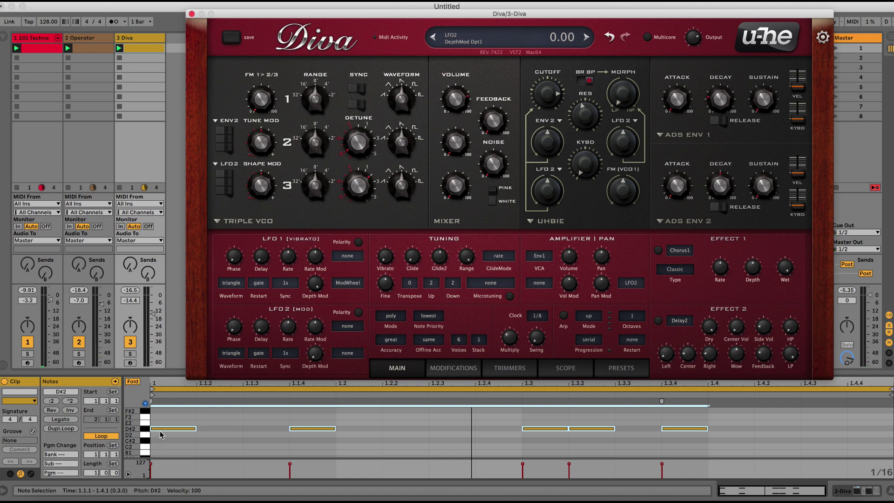
{"action": "left_click_drag", "start_coordinate": [164, 433], "coordinate": [166, 462], "text": "alt"}
{"action": "scroll", "coordinate": [171, 435], "scroll_direction": "down", "scroll_amount": 3}
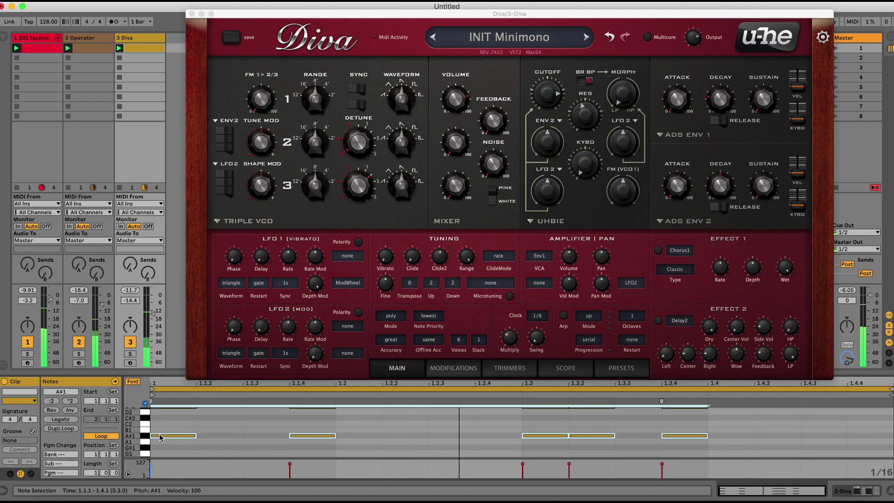
{"action": "key", "text": "Up"}
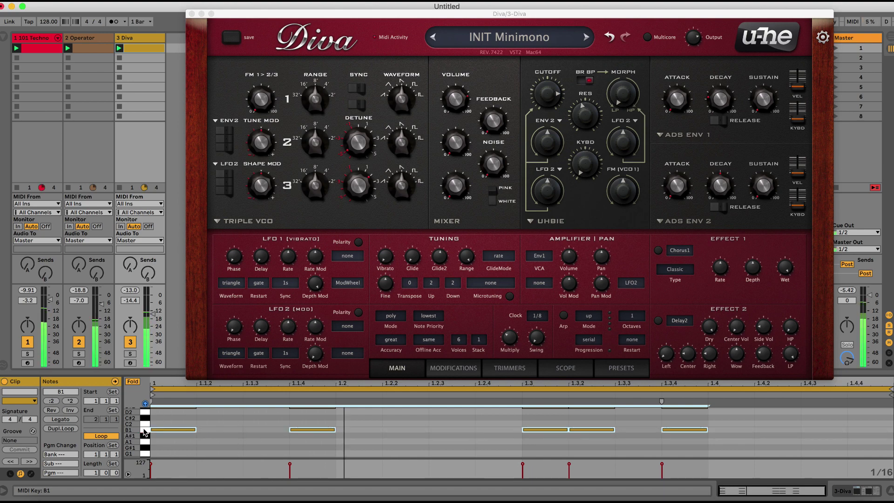
- Add a sixteenth-long A#2 note at 1.1.1 and duplicate it to 1.1.4 and 1.2.3
{"action": "scroll", "coordinate": [157, 429], "scroll_direction": "up", "scroll_amount": 5}
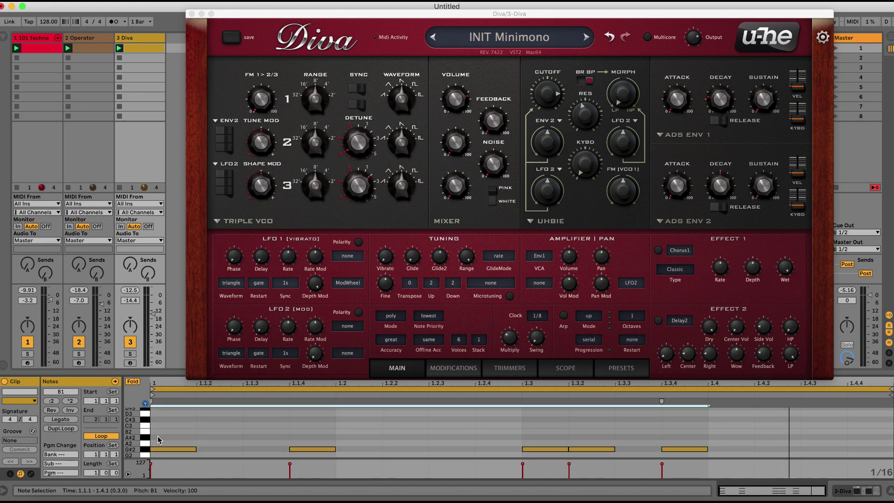
{"action": "double_click", "coordinate": [158, 438]}
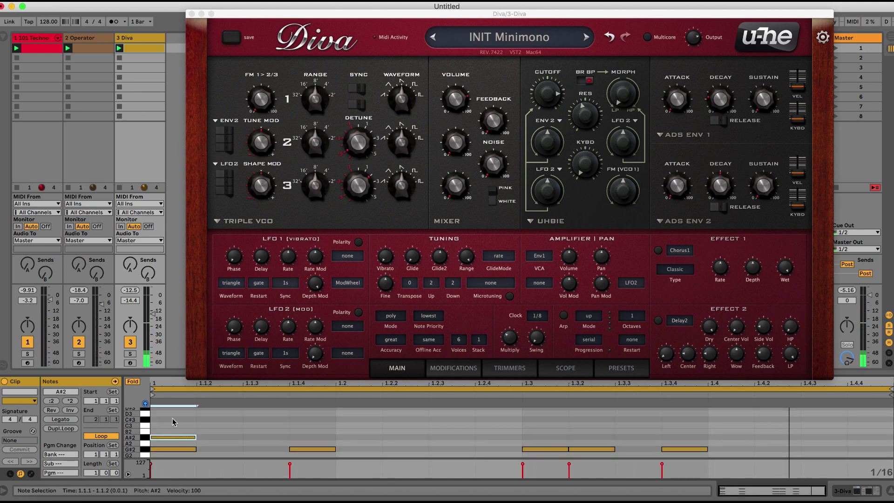
{"action": "left_click_drag", "start_coordinate": [159, 422], "coordinate": [287, 443]}
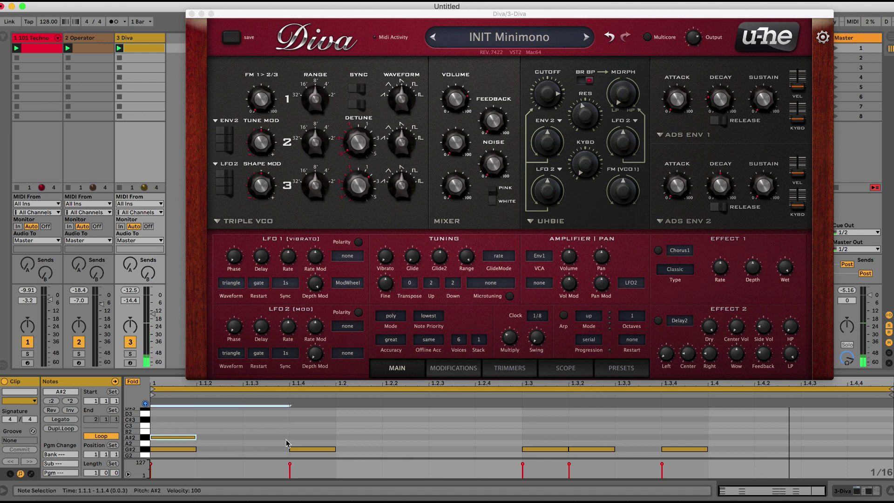
{"action": "key", "text": "super+d"}
{"action": "key", "text": "super+d"}
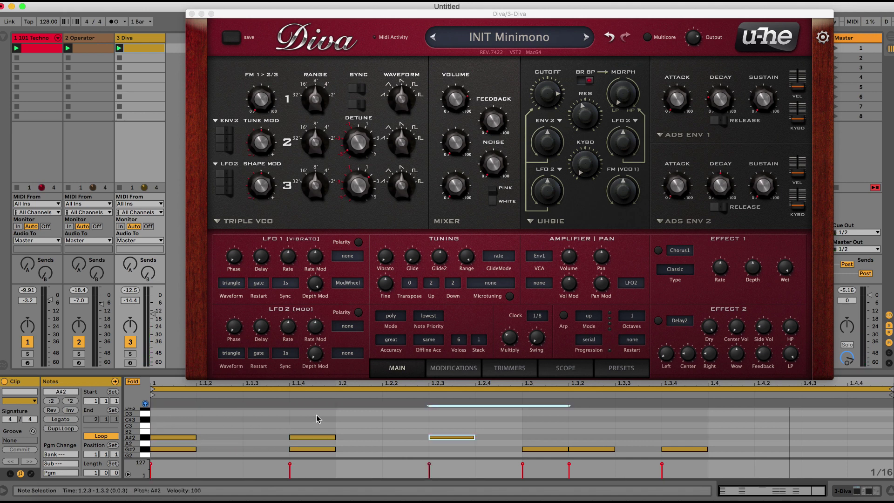
- Move the A#2 note at 1.2.3 to 1.3.1 and duplicate it to 1.3.2 and 1.3.4
{"action": "key", "text": "Right"}
{"action": "key", "text": "Right"}
{"action": "key", "text": "super+d"}
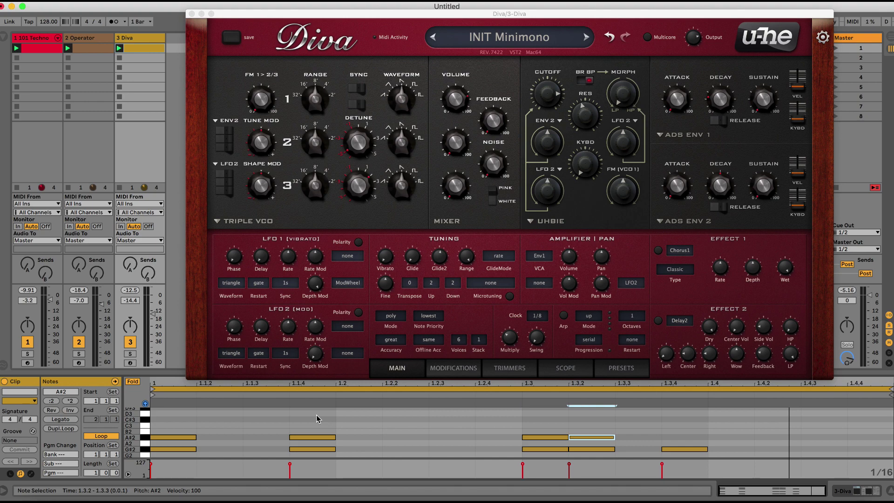
{"action": "key", "text": "super+d"}
{"action": "key", "text": "Right"}
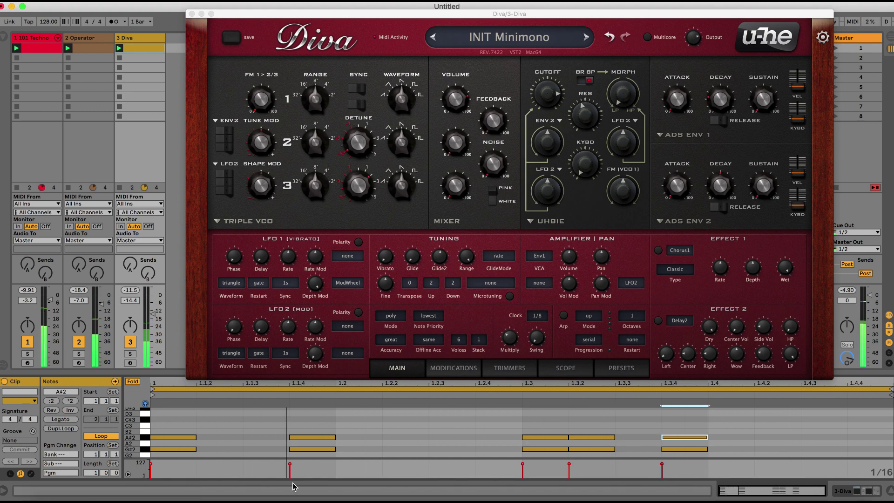
- Audition higher piano-roll keys such as D3 and G3 for a further chord note
{"action": "scroll", "coordinate": [233, 435], "scroll_direction": "up", "scroll_amount": 2}
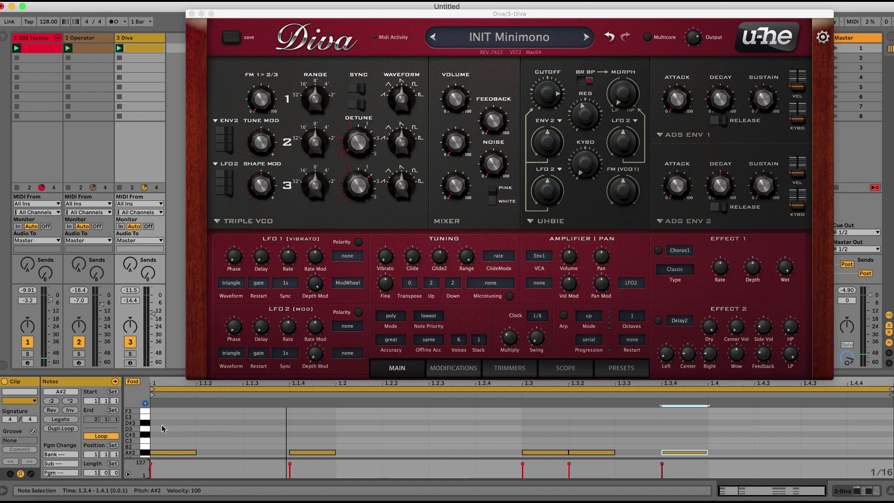
{"action": "left_click", "coordinate": [147, 423]}
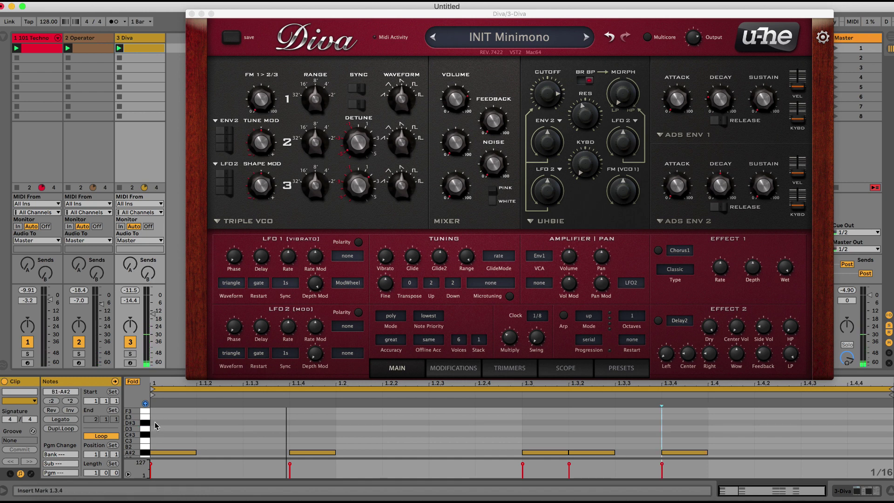
{"action": "scroll", "coordinate": [156, 424], "scroll_direction": "up", "scroll_amount": 5}
{"action": "scroll", "coordinate": [156, 424], "scroll_direction": "down", "scroll_amount": 5}
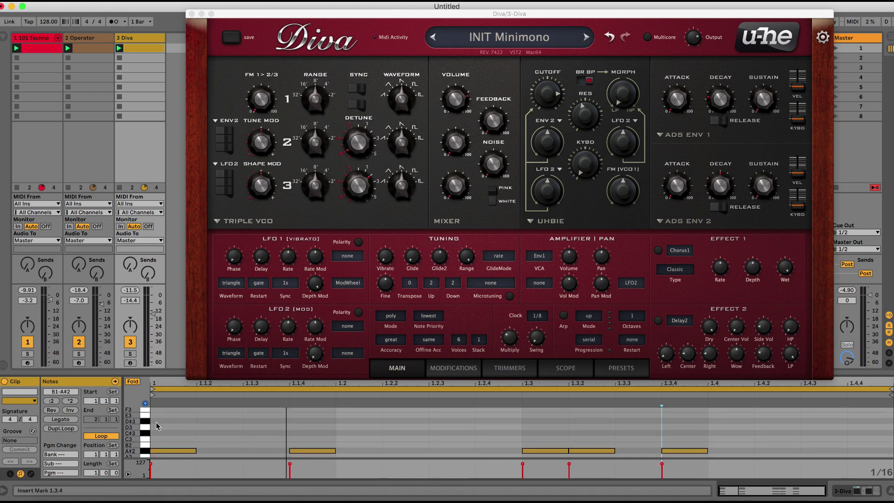
{"action": "left_click", "coordinate": [146, 422]}
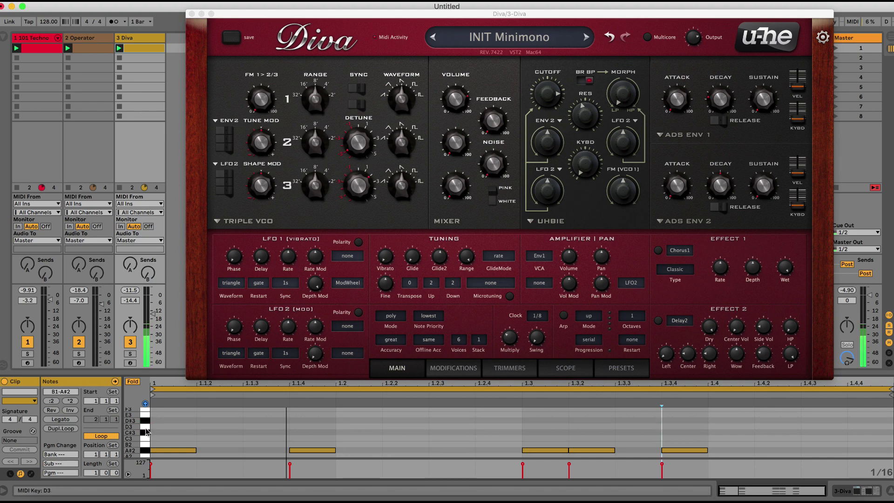
{"action": "scroll", "coordinate": [145, 418], "scroll_direction": "up", "scroll_amount": 3}
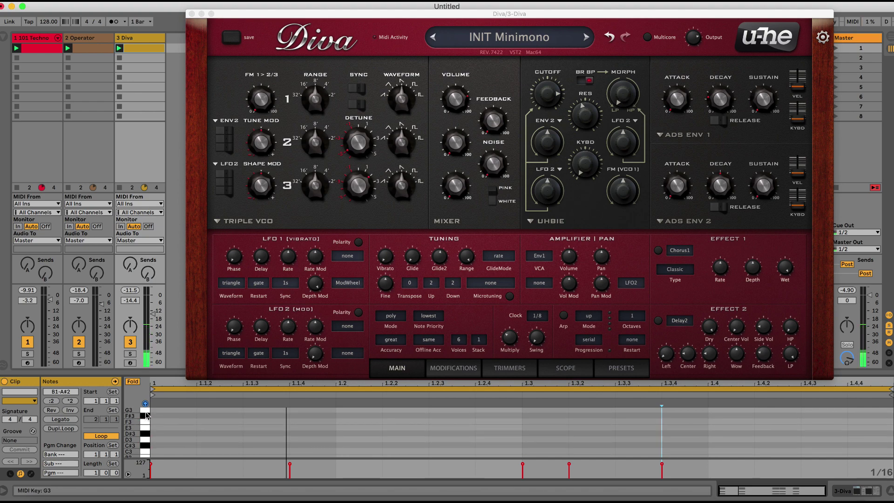
{"action": "scroll", "coordinate": [145, 416], "scroll_direction": "up", "scroll_amount": 1}
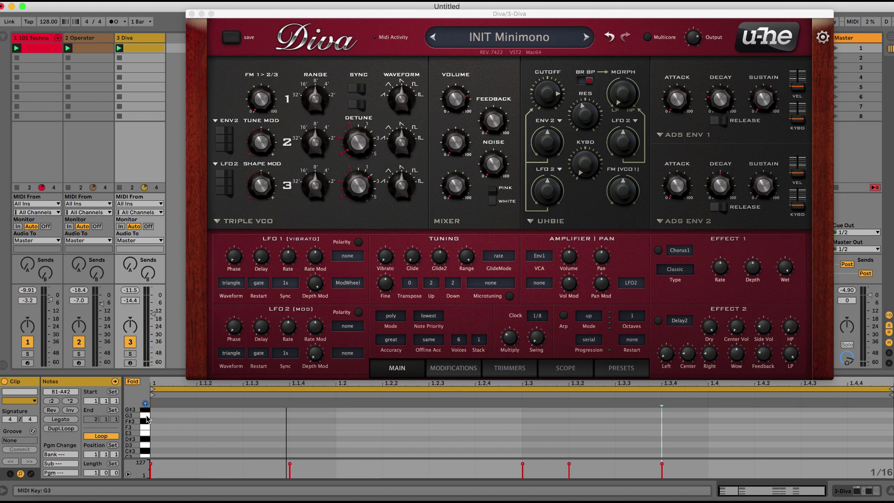
{"action": "scroll", "coordinate": [145, 418], "scroll_direction": "up", "scroll_amount": 3}
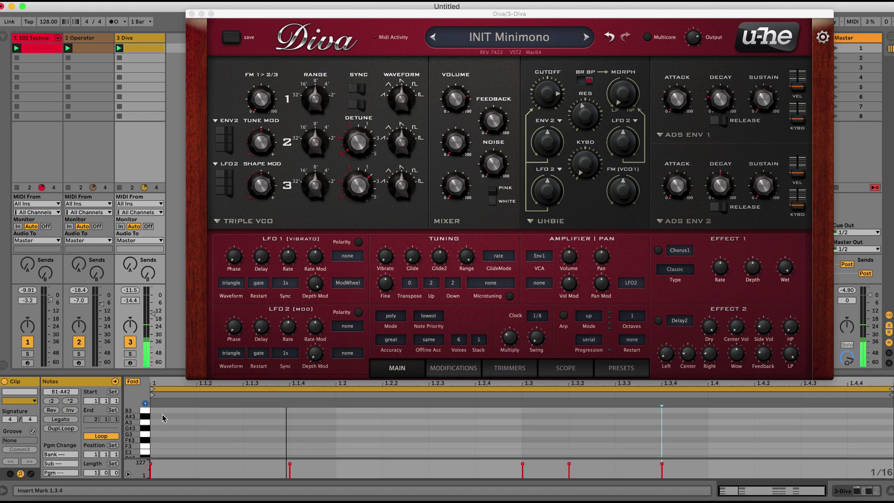
- Add a sixteenth-long note at 1.1.1 above the chord and transpose it to D#3
{"action": "double_click", "coordinate": [162, 415]}
{"action": "key", "text": "Up"}
{"action": "key", "text": "Up"}
{"action": "key", "text": "Up"}
{"action": "key", "text": "Up"}
{"action": "key", "text": "Up"}
{"action": "key", "text": "shift+Down"}
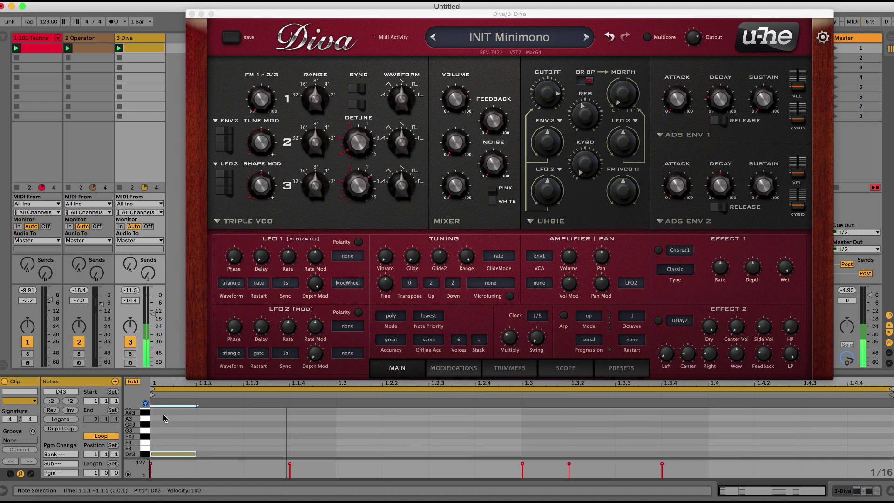
- Transpose the D#3 note at 1.1.1 down to B2
{"action": "scroll", "coordinate": [164, 418], "scroll_direction": "down", "scroll_amount": 7}
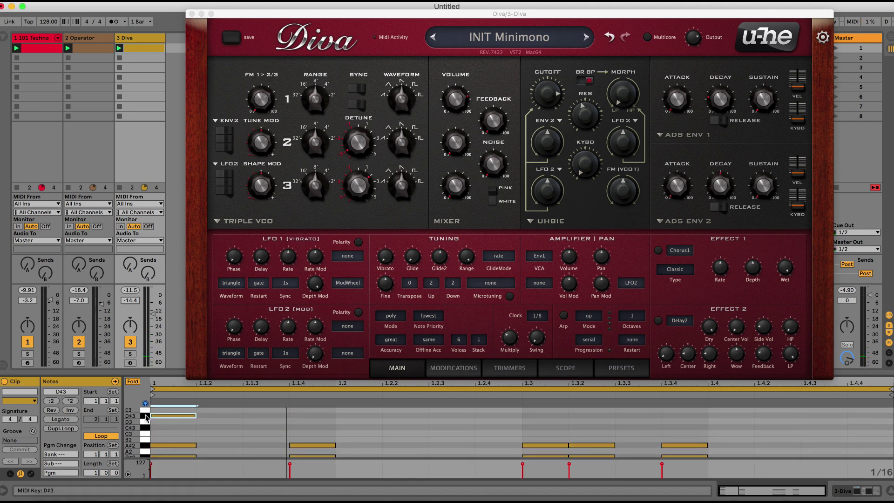
{"action": "key", "text": "Down"}
{"action": "key", "text": "Down"}
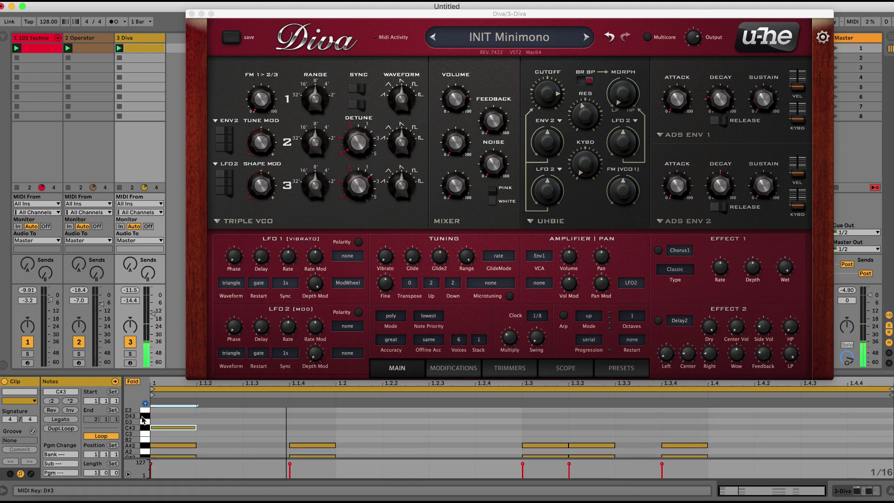
{"action": "key", "text": "Down"}
{"action": "key", "text": "Down"}
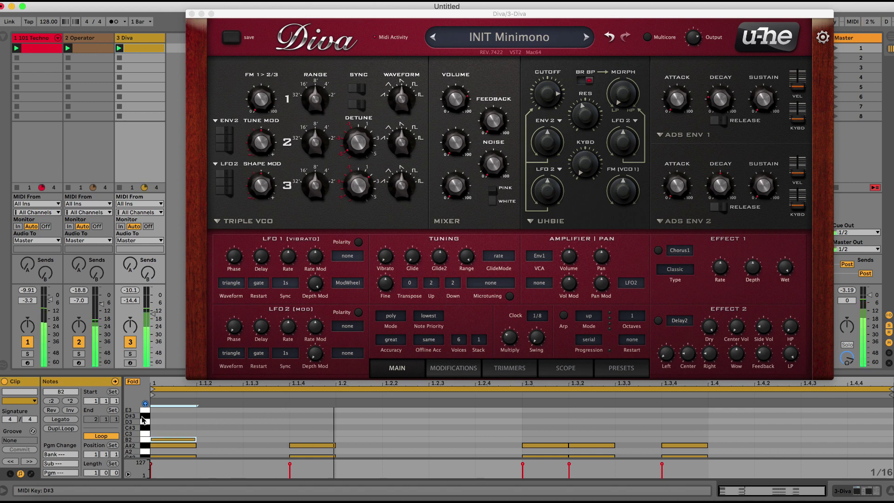
- Add sixteenth-long B2 notes above the chord stabs at 1.1.4, 1.3.1, 1.3.2 and 1.3.4
{"action": "double_click", "coordinate": [299, 439]}
{"action": "double_click", "coordinate": [532, 440]}
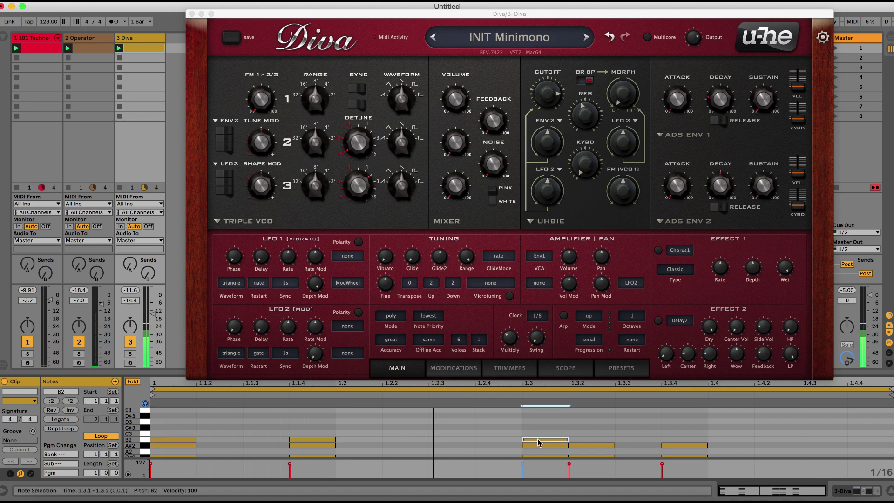
{"action": "double_click", "coordinate": [580, 439]}
{"action": "double_click", "coordinate": [674, 439]}
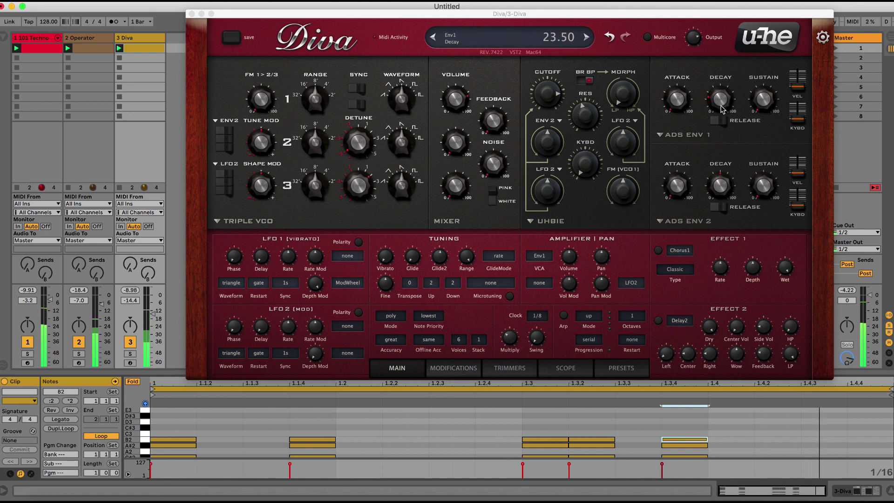
- Switch on the release of Diva's envelope 1 and set its decay to 25.00
{"action": "left_click_drag", "start_coordinate": [722, 107], "coordinate": [723, 106]}
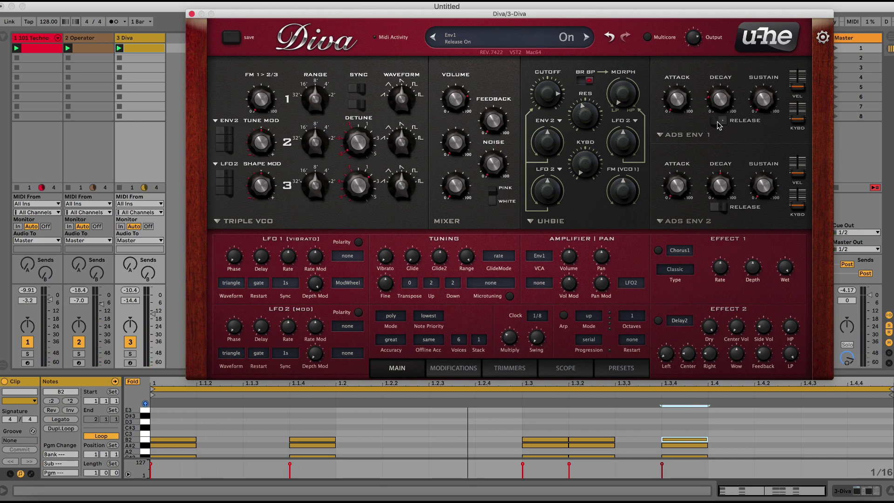
{"action": "left_click_drag", "start_coordinate": [720, 99], "coordinate": [720, 102]}
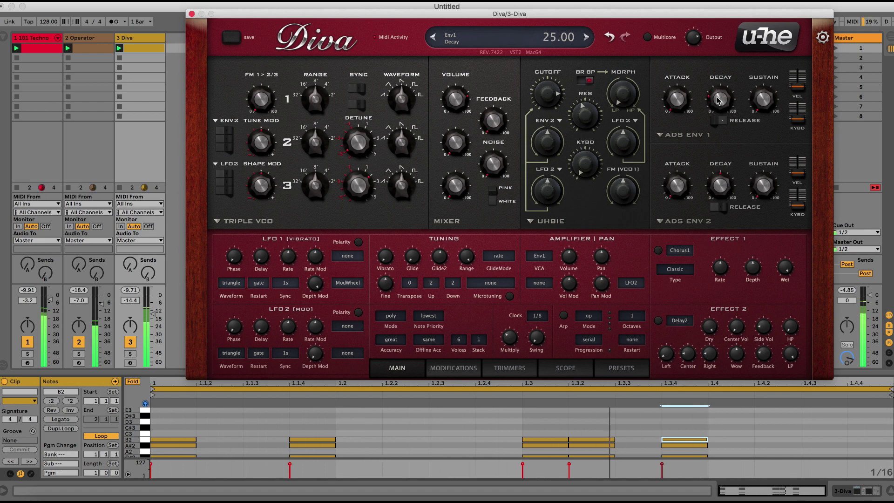
- Shape Diva's filter sound: lower the cutoff, set morph to 41.50 and resonance to 28.00, and adjust envelope 2's decay
{"action": "left_click_drag", "start_coordinate": [547, 93], "coordinate": [574, 150]}
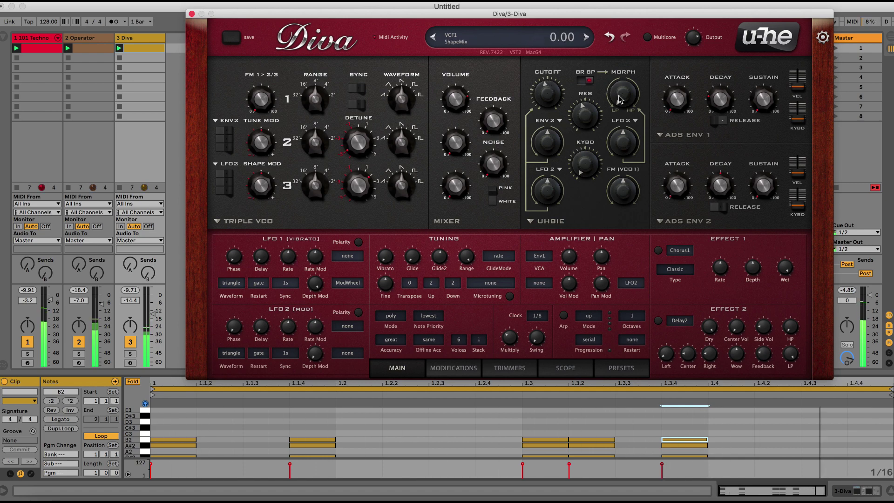
{"action": "left_click_drag", "start_coordinate": [620, 100], "coordinate": [621, 56]}
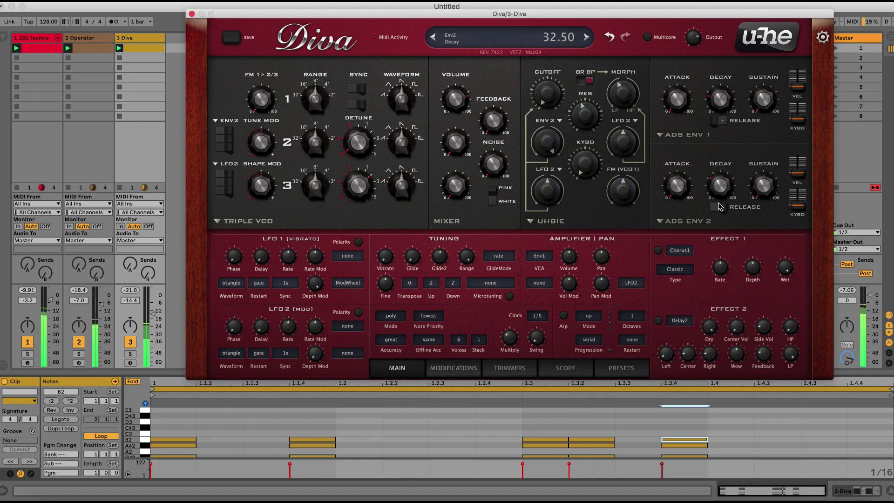
{"action": "left_click_drag", "start_coordinate": [720, 213], "coordinate": [720, 207]}
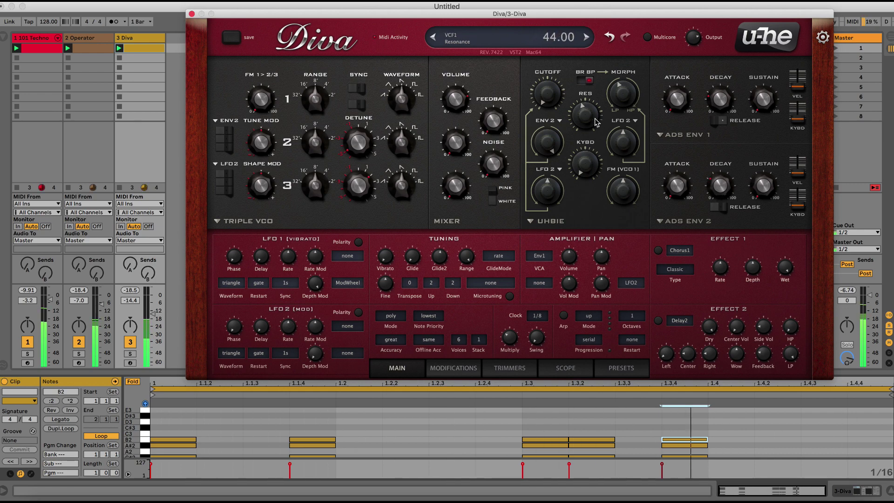
{"action": "mouse_move", "coordinate": [587, 123]}
{"action": "left_mouse_down"}
{"action": "mouse_move", "coordinate": [588, 155]}
{"action": "mouse_move", "coordinate": [588, 141]}
{"action": "left_mouse_up"}
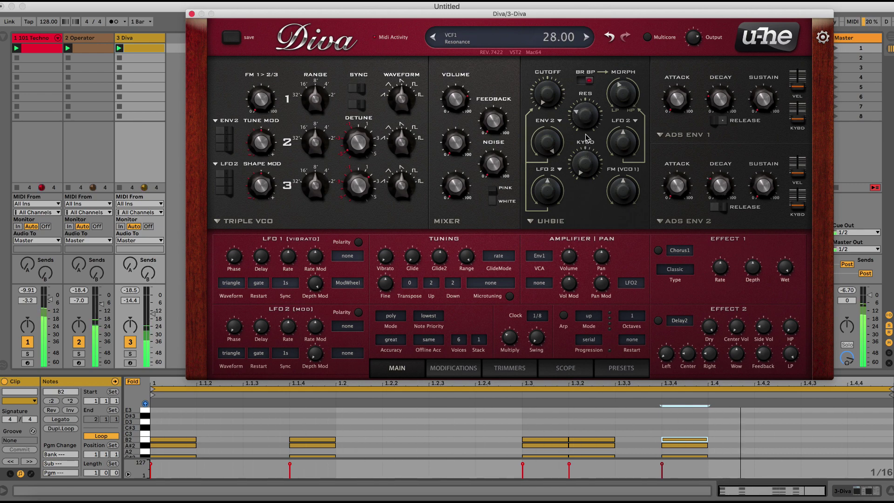
- Set the Diva track's volume to -10.7 dB
{"action": "left_click_drag", "start_coordinate": [152, 315], "coordinate": [153, 309]}
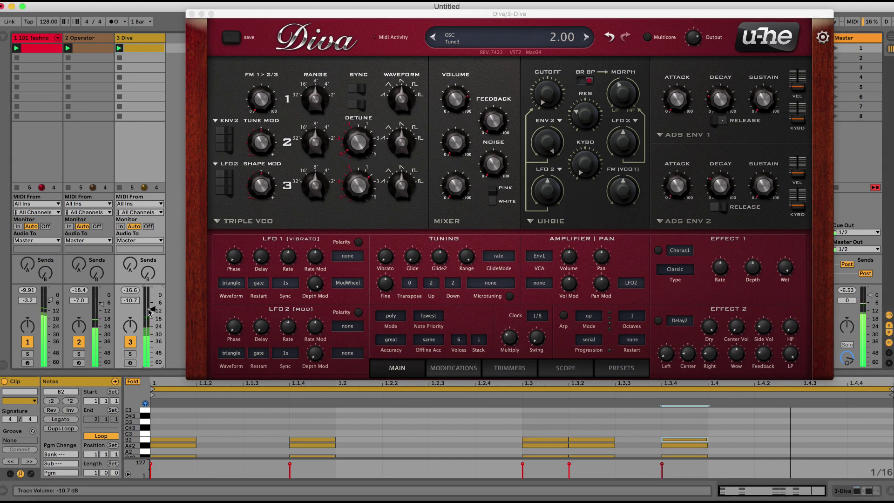
{"action": "left_click", "coordinate": [549, 146]}
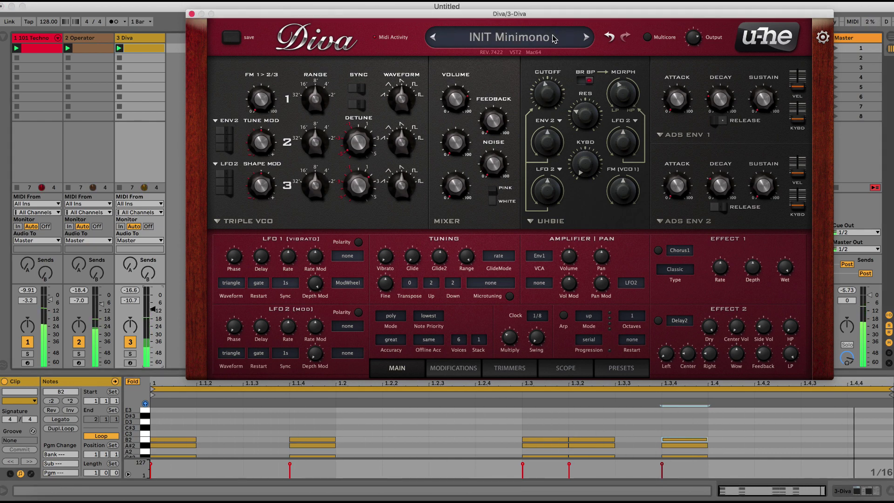
- Show the Diva track's device chain and list the Max for Live devices in the browser
{"action": "left_click", "coordinate": [857, 490]}
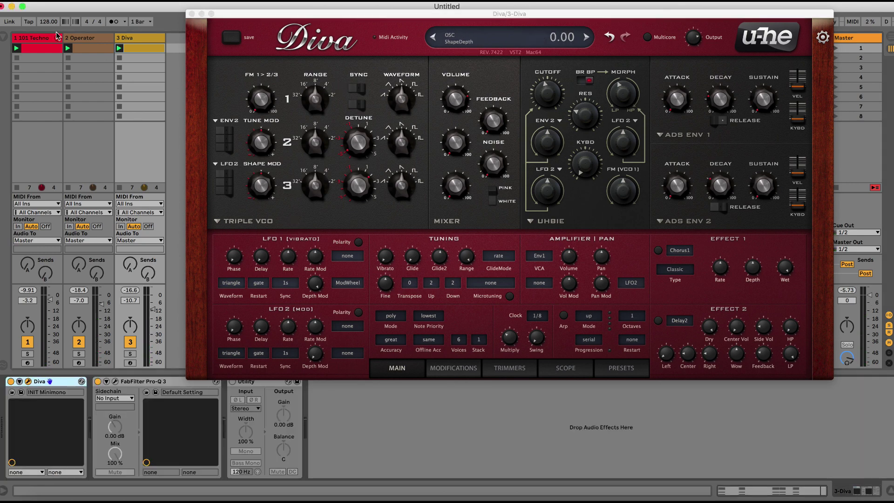
{"action": "left_click", "coordinate": [3, 38]}
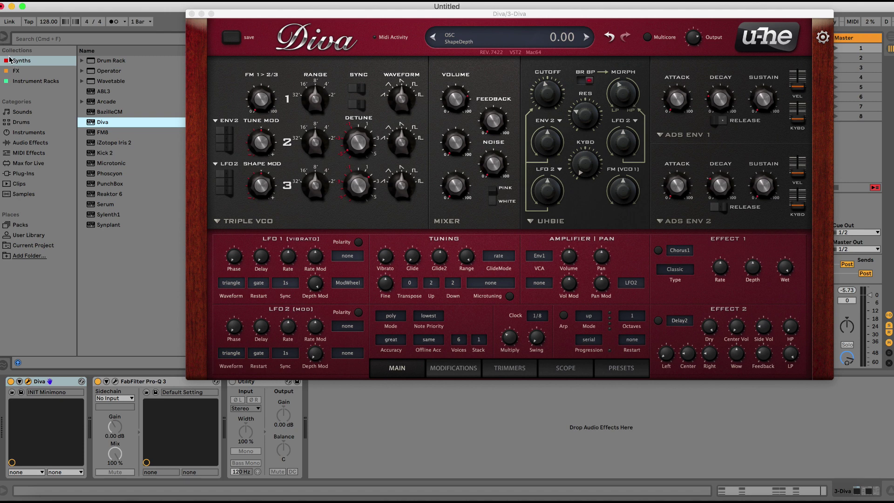
{"action": "left_click", "coordinate": [16, 167]}
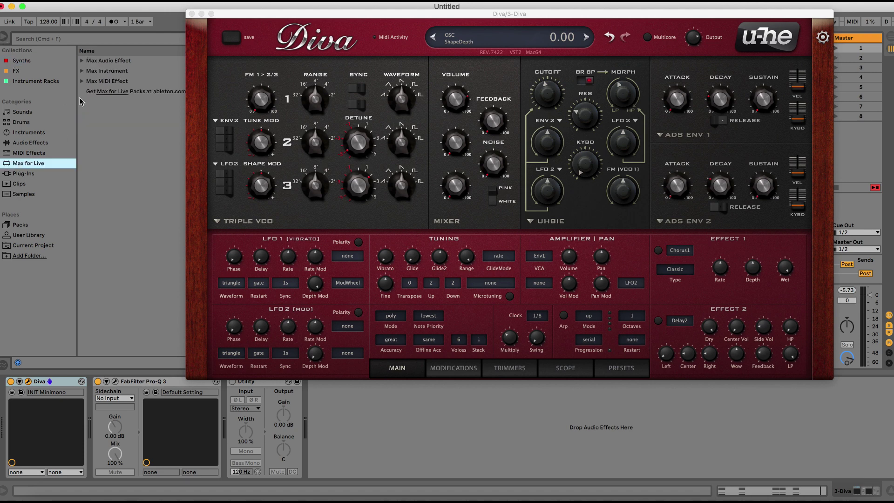
{"action": "left_click", "coordinate": [81, 71]}
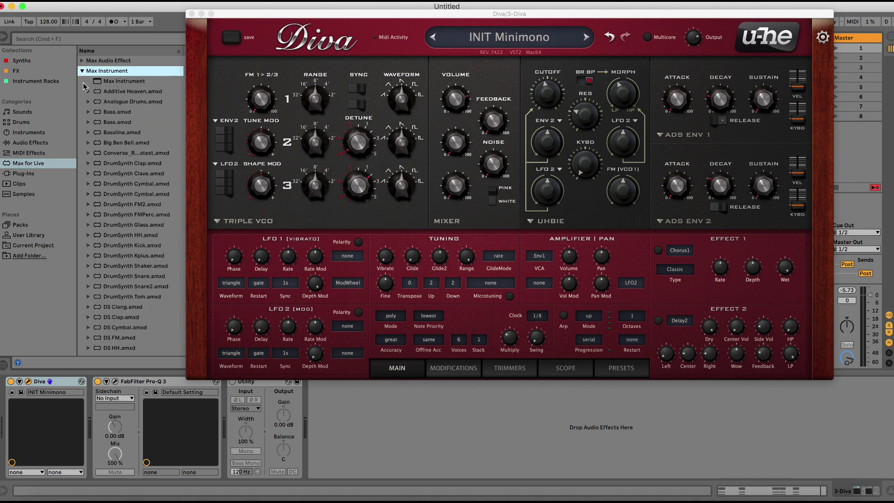
{"action": "scroll", "coordinate": [111, 209], "scroll_direction": "down", "scroll_amount": 10}
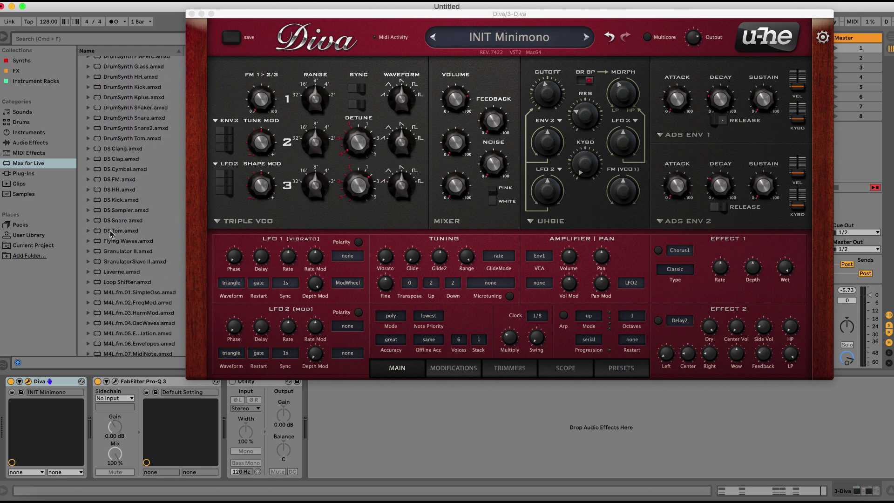
{"action": "scroll", "coordinate": [111, 235], "scroll_direction": "up", "scroll_amount": 10}
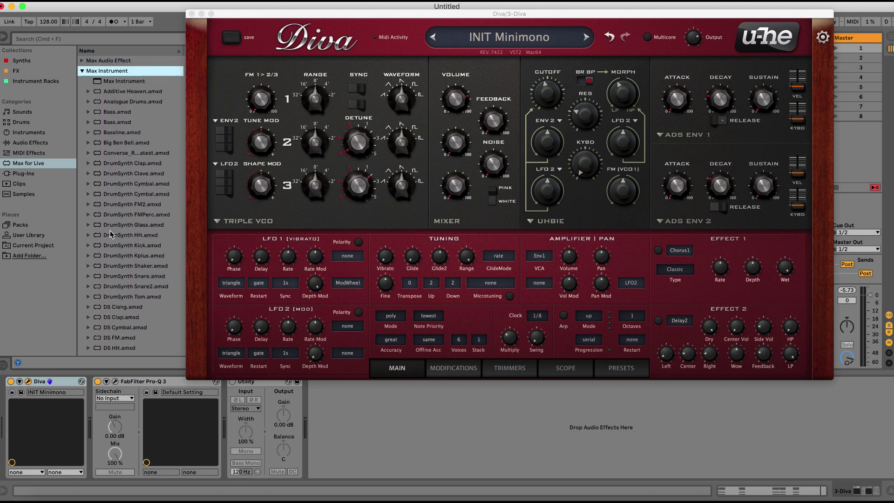
{"action": "left_click", "coordinate": [80, 71]}
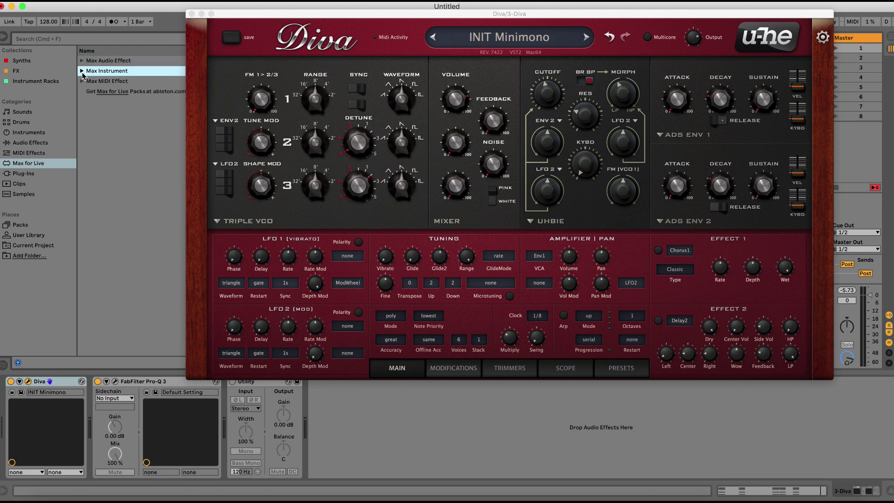
- Insert the Max for Live LFO MIDI effect in front of Diva and duplicate it
{"action": "left_click", "coordinate": [82, 81]}
{"action": "left_click_drag", "start_coordinate": [108, 165], "coordinate": [2, 412]}
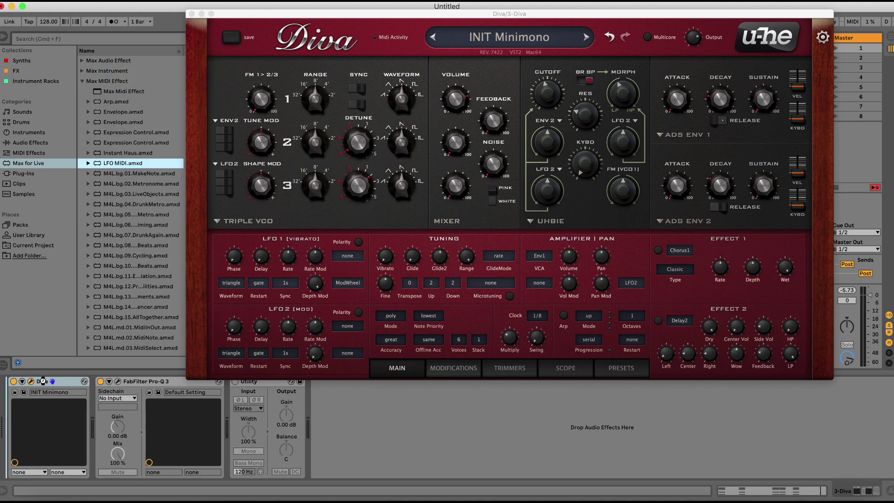
{"action": "left_click_drag", "start_coordinate": [42, 380], "coordinate": [41, 387]}
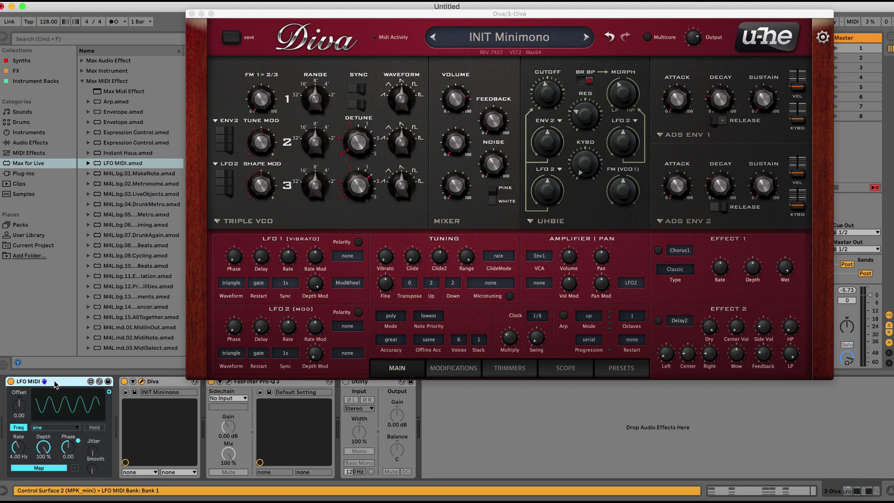
{"action": "key", "text": "super+d"}
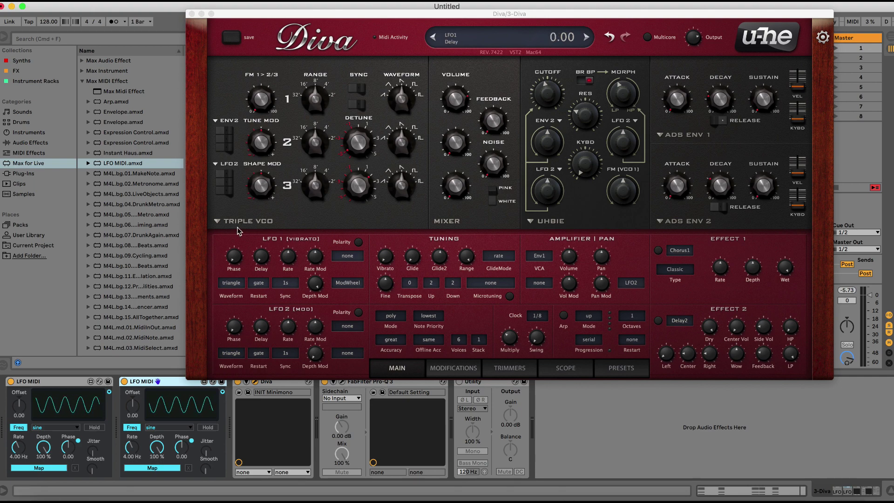
- Configure the Diva device to expose the filter cutoff, resonance, morph and envelope 1 decay as device parameters
{"action": "left_click_drag", "start_coordinate": [264, 19], "coordinate": [268, 10]}
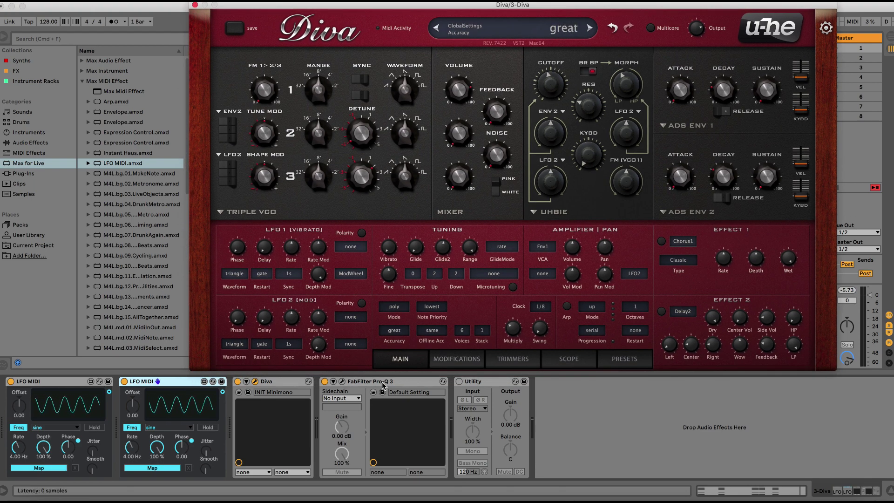
{"action": "left_click", "coordinate": [247, 382]}
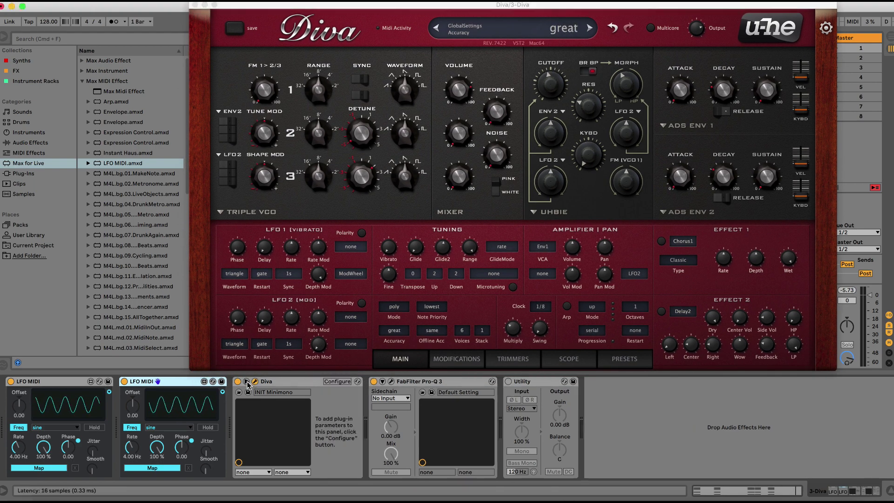
{"action": "left_click", "coordinate": [338, 381]}
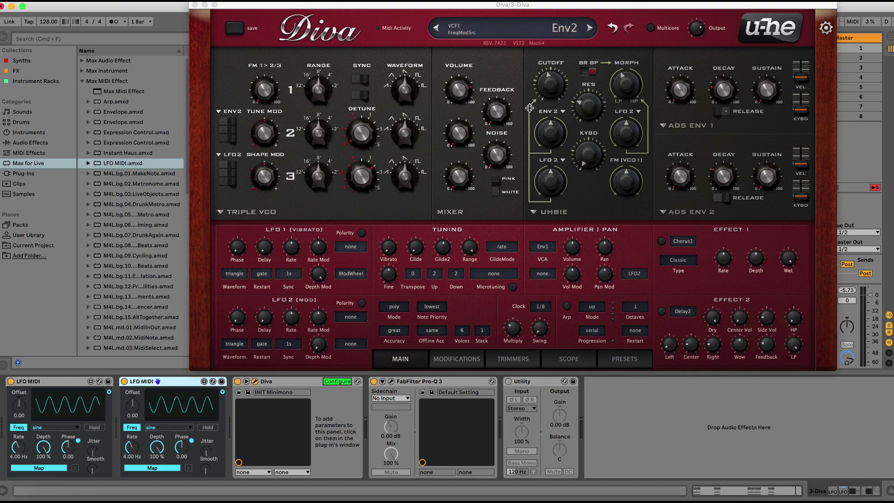
{"action": "left_click", "coordinate": [550, 84]}
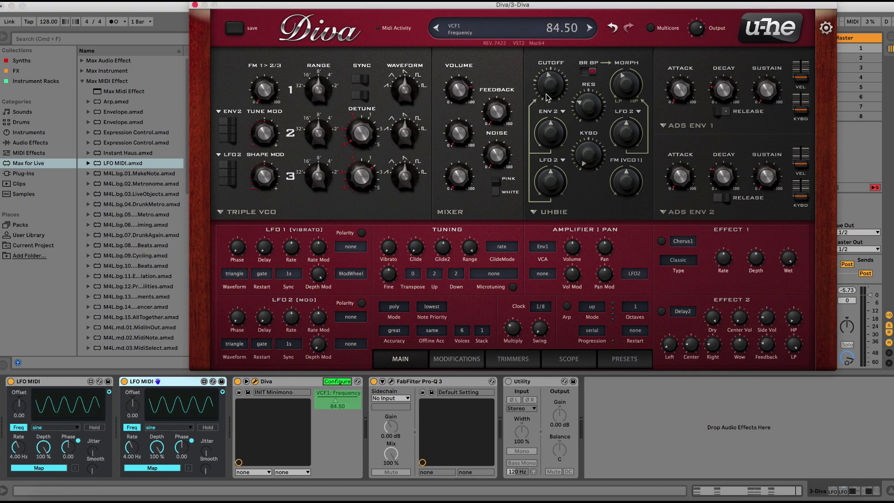
{"action": "left_click", "coordinate": [588, 112]}
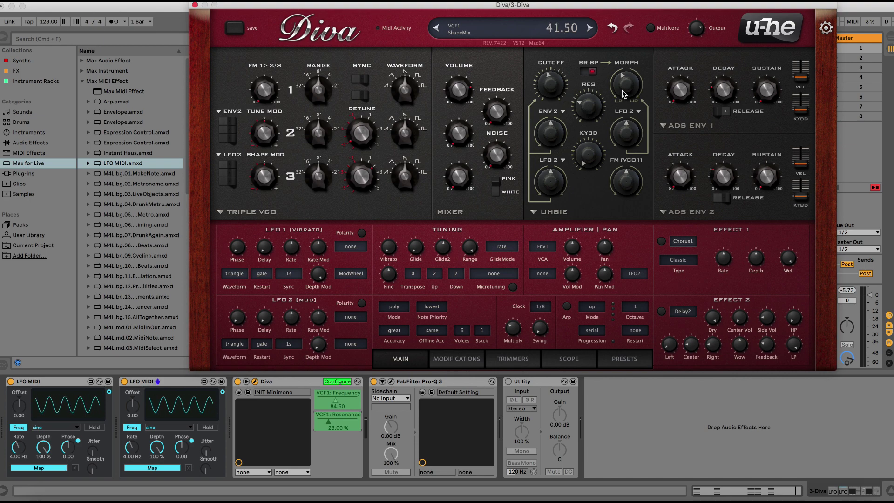
{"action": "left_click", "coordinate": [628, 89]}
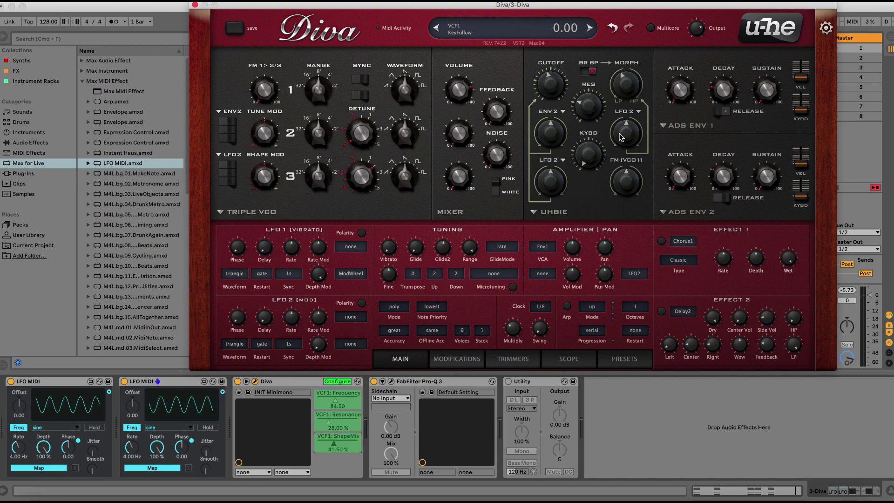
{"action": "left_click", "coordinate": [725, 97]}
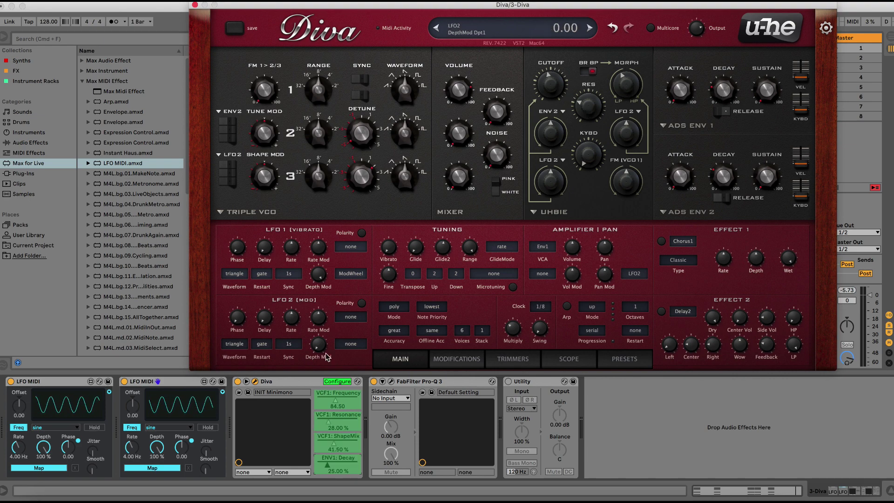
{"action": "left_click", "coordinate": [337, 381]}
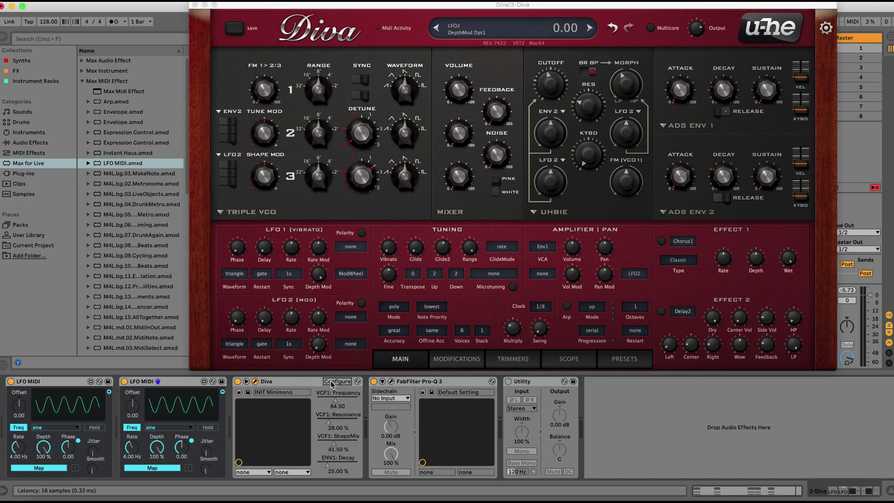
- Map the first LFO MIDI to VCF1: Frequency and the second to VCF1: ShapeMix
{"action": "left_click", "coordinate": [57, 468]}
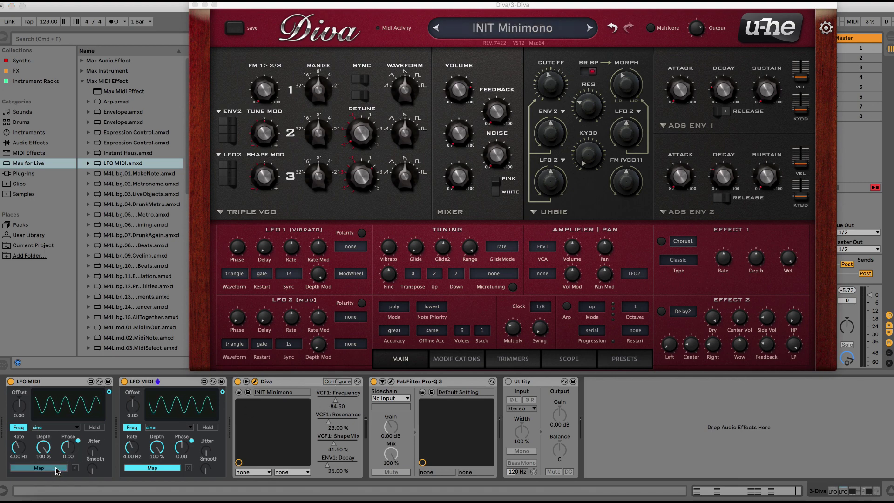
{"action": "left_click", "coordinate": [336, 403]}
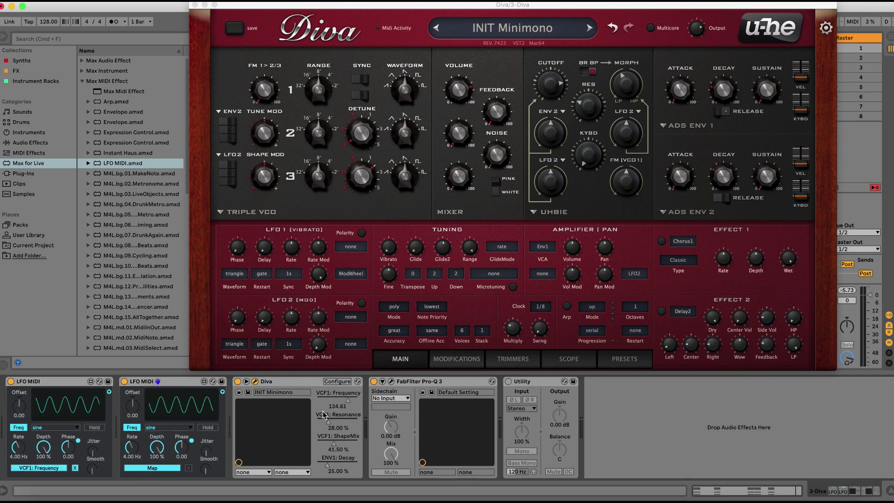
{"action": "left_click", "coordinate": [168, 470]}
{"action": "left_click", "coordinate": [333, 448]}
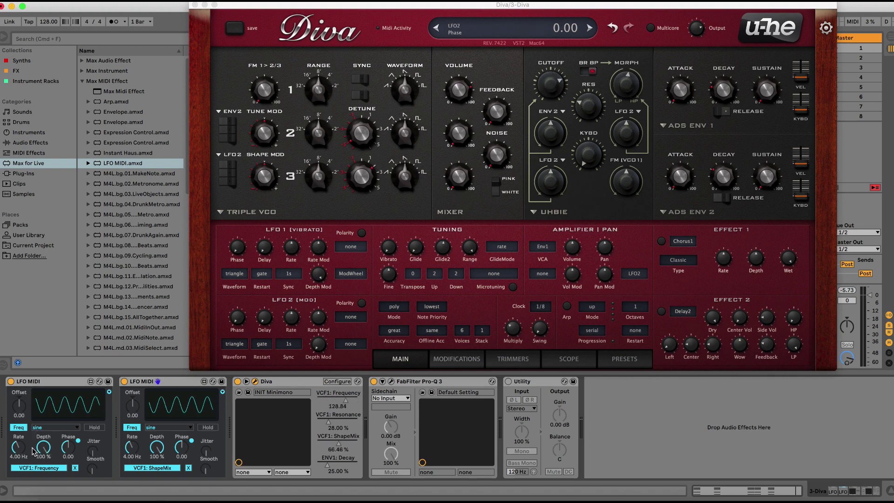
- Set the cutoff LFO to a rate of 0.24 Hz, a depth of 4.52 % and the random waveform
{"action": "left_click_drag", "start_coordinate": [19, 449], "coordinate": [19, 470]}
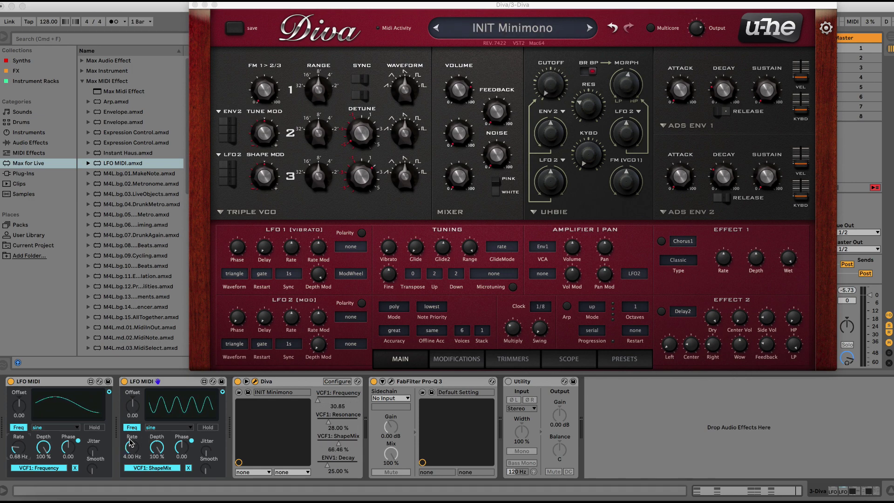
{"action": "mouse_move", "coordinate": [44, 447]}
{"action": "left_mouse_down"}
{"action": "mouse_move", "coordinate": [44, 472]}
{"action": "mouse_move", "coordinate": [43, 454]}
{"action": "left_mouse_up"}
{"action": "left_click_drag", "start_coordinate": [17, 448], "coordinate": [17, 475]}
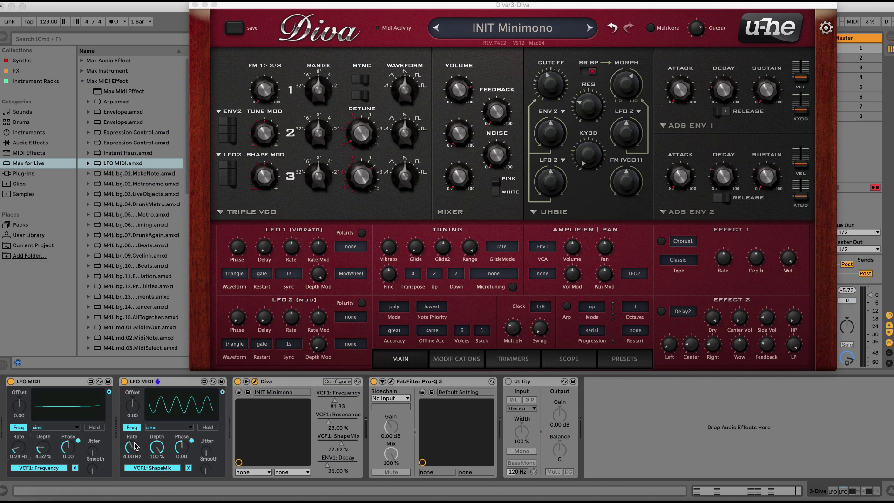
{"action": "left_click", "coordinate": [50, 427]}
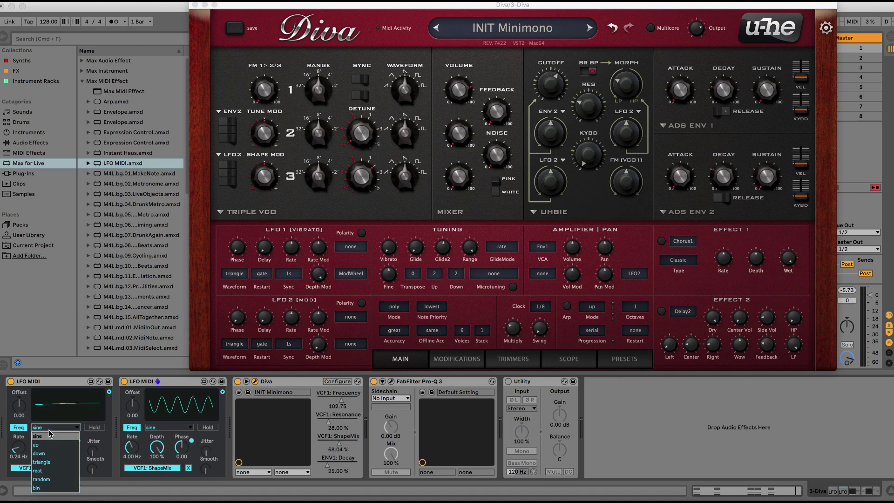
{"action": "left_click", "coordinate": [50, 480]}
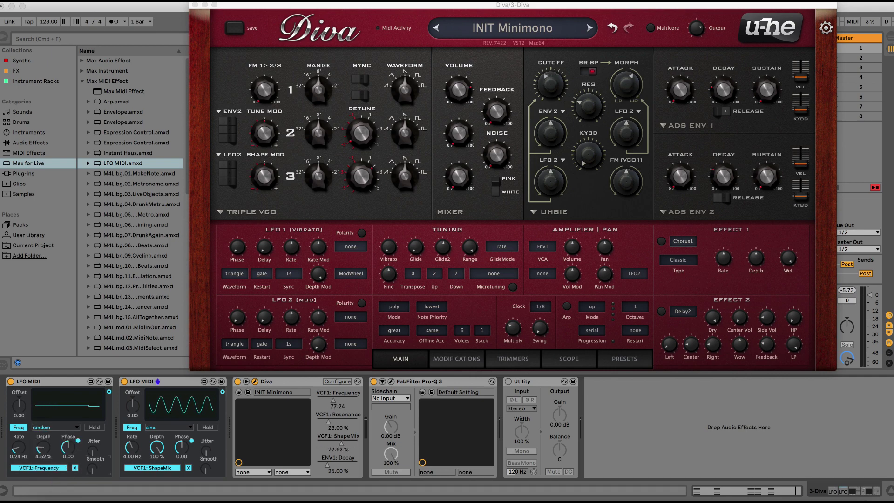
- Set the cutoff LFO's depth to 14.9 % and the ShapeMix LFO to a random waveform at 0.98 Hz and 12.6 % depth with more smoothing
{"action": "left_click_drag", "start_coordinate": [45, 451], "coordinate": [45, 443]}
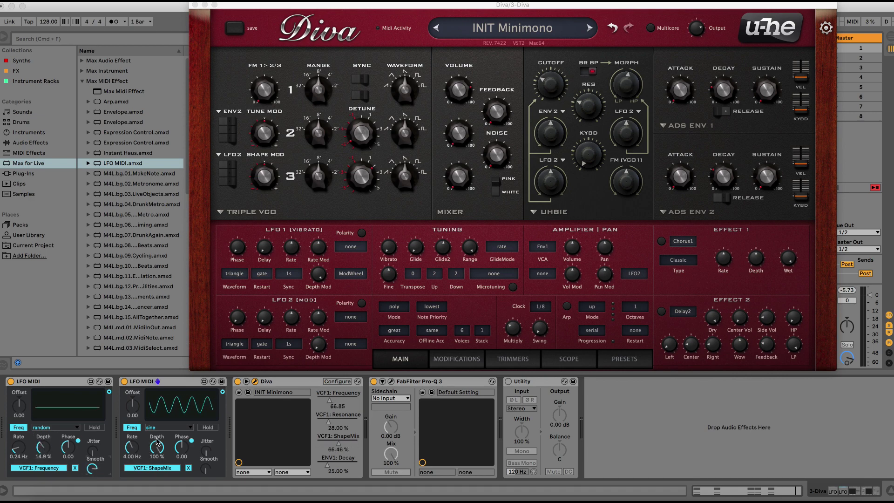
{"action": "left_click_drag", "start_coordinate": [157, 448], "coordinate": [157, 484]}
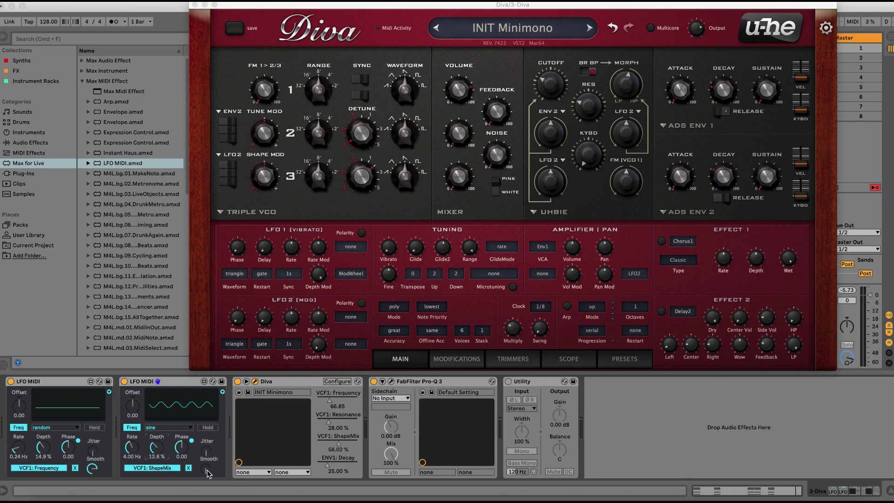
{"action": "left_click", "coordinate": [158, 428]}
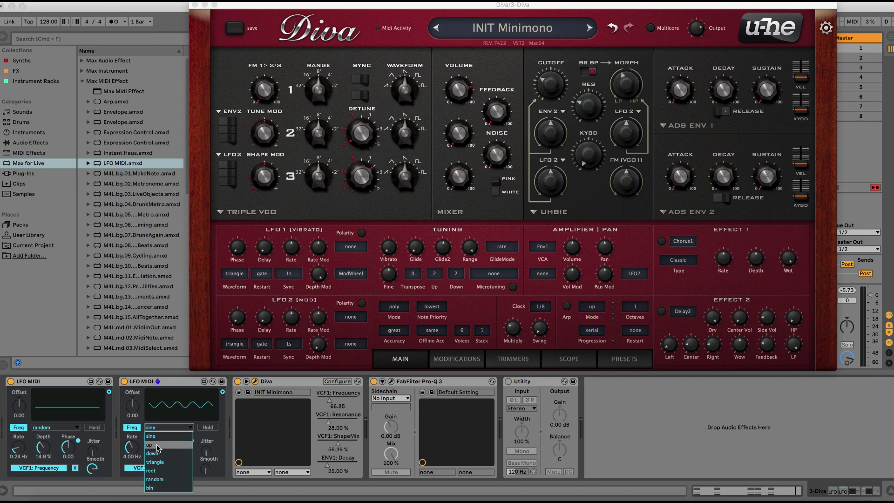
{"action": "left_click", "coordinate": [159, 480]}
{"action": "left_click_drag", "start_coordinate": [130, 448], "coordinate": [131, 465]}
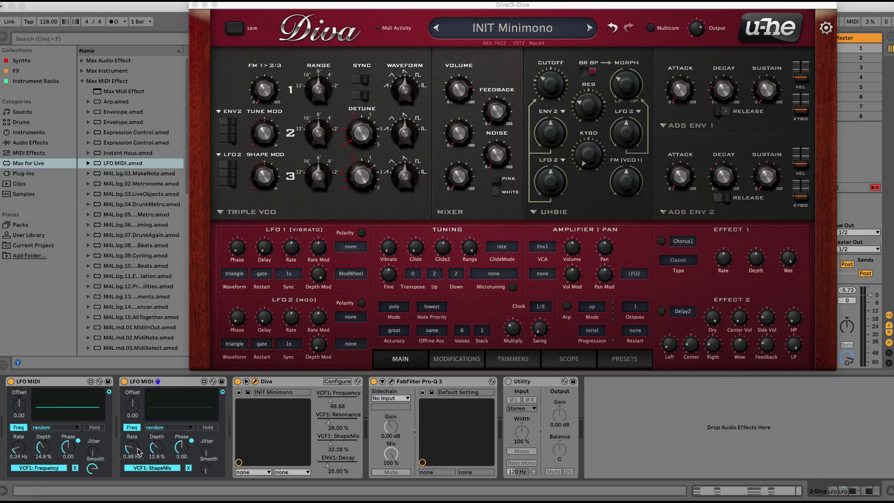
{"action": "left_click_drag", "start_coordinate": [206, 471], "coordinate": [208, 473]}
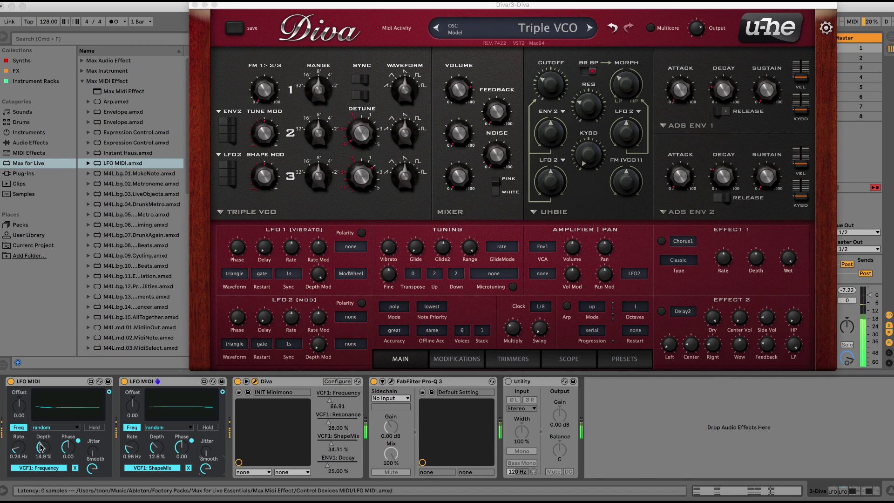
- Give the cutoff LFO 19.4 % depth and 0.20 offset, and the ShapeMix LFO a triangle waveform at 0.08 Hz and 67.1 % depth
{"action": "left_click_drag", "start_coordinate": [41, 448], "coordinate": [41, 444]}
{"action": "left_click_drag", "start_coordinate": [19, 404], "coordinate": [23, 410]}
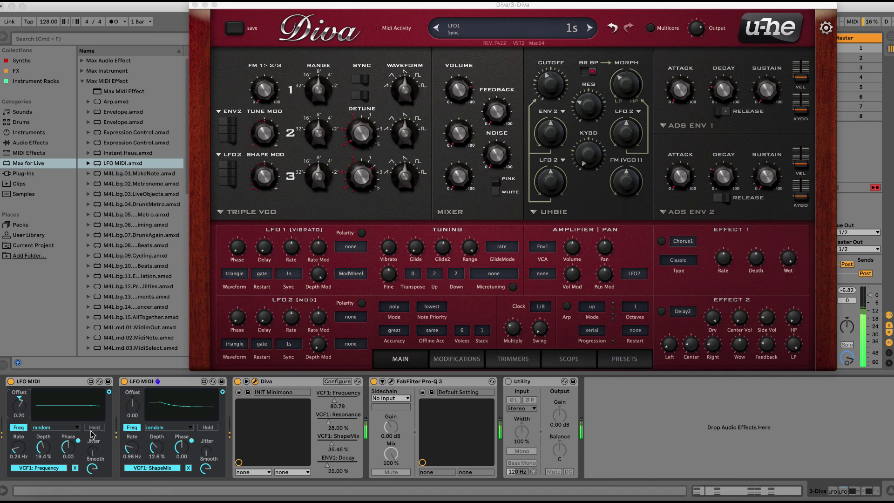
{"action": "left_click", "coordinate": [170, 428]}
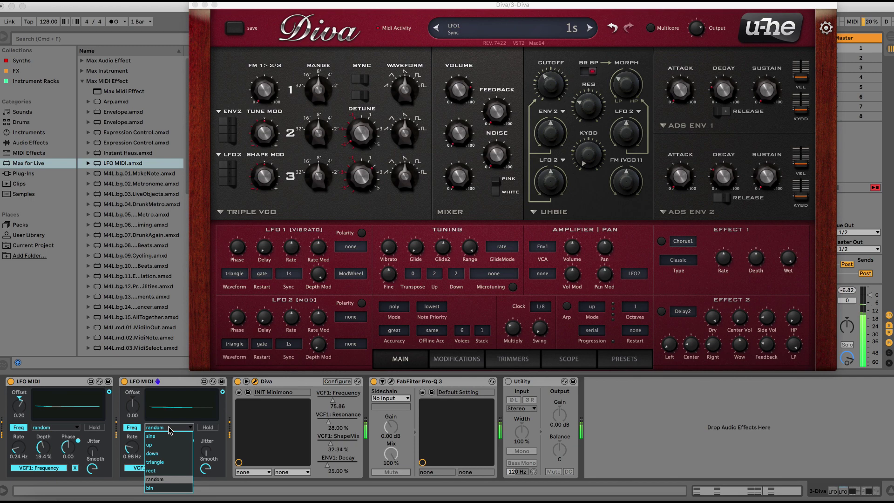
{"action": "left_click", "coordinate": [169, 462]}
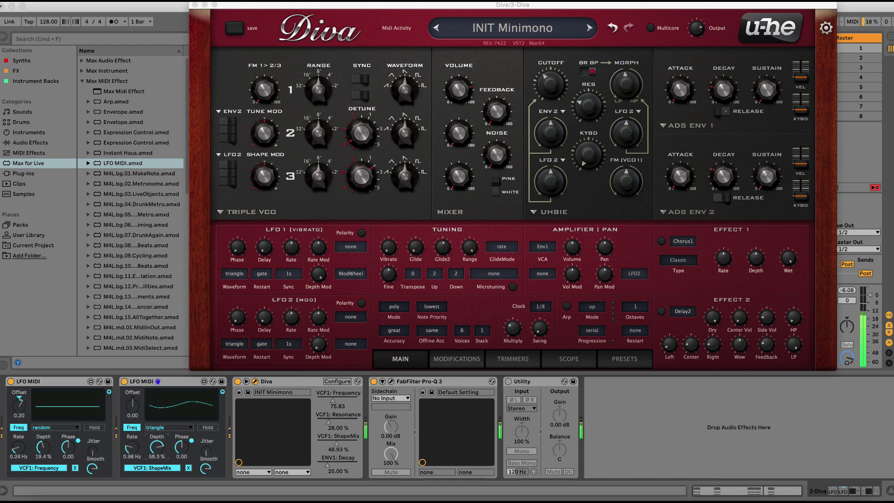
{"action": "left_click_drag", "start_coordinate": [134, 452], "coordinate": [134, 475]}
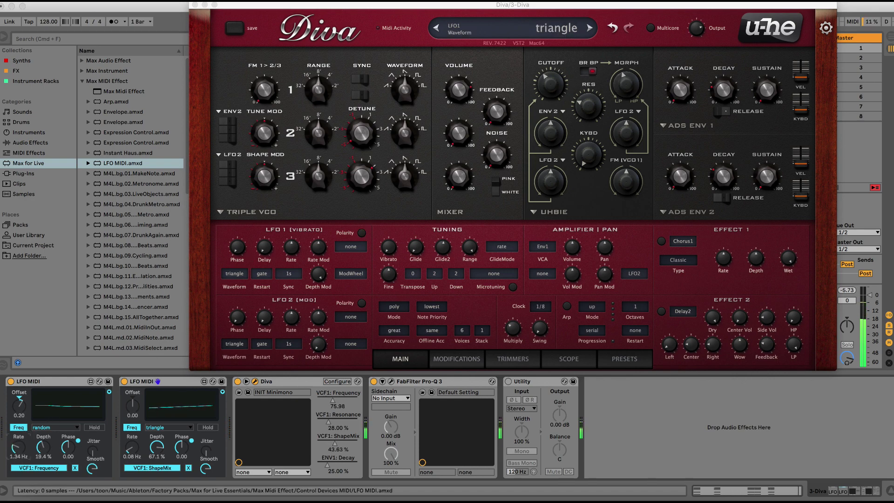
- Set the cutoff LFO's rate to 1.44 Hz and depth to 16.1 %, and close the Diva plug-in window
{"action": "left_click_drag", "start_coordinate": [19, 448], "coordinate": [18, 451]}
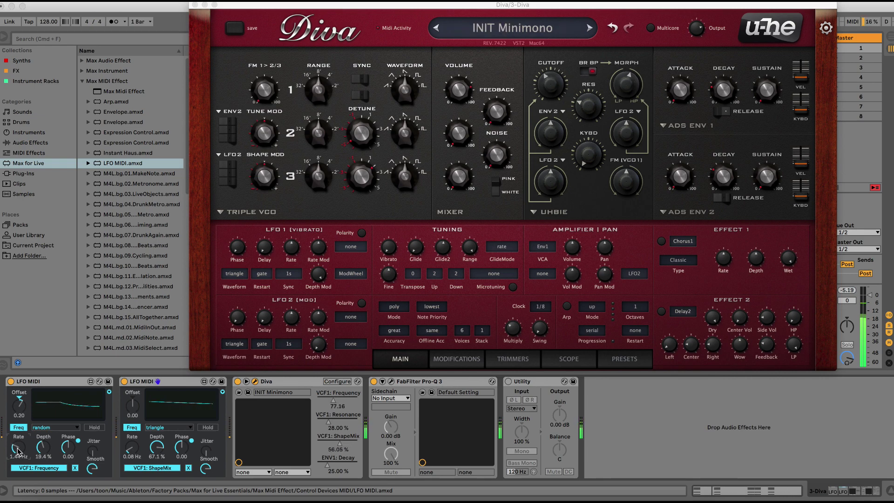
{"action": "left_click_drag", "start_coordinate": [44, 449], "coordinate": [47, 450]}
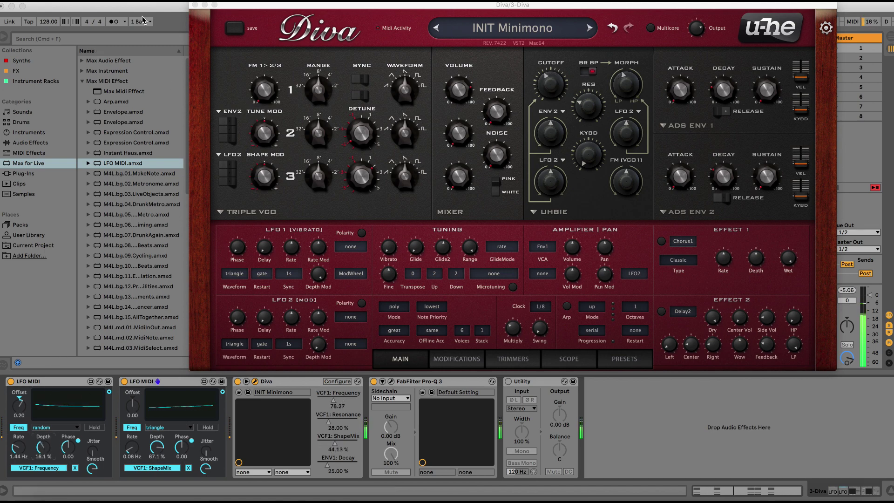
{"action": "left_click", "coordinate": [195, 5]}
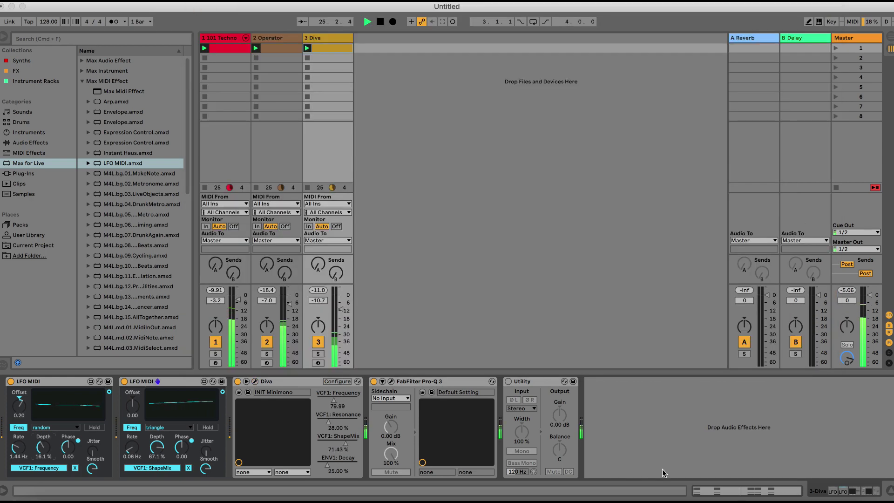
- Stop playback and duplicate the Diva chord track together with its clip
{"action": "left_click", "coordinate": [688, 485]}
{"action": "key", "text": "space"}
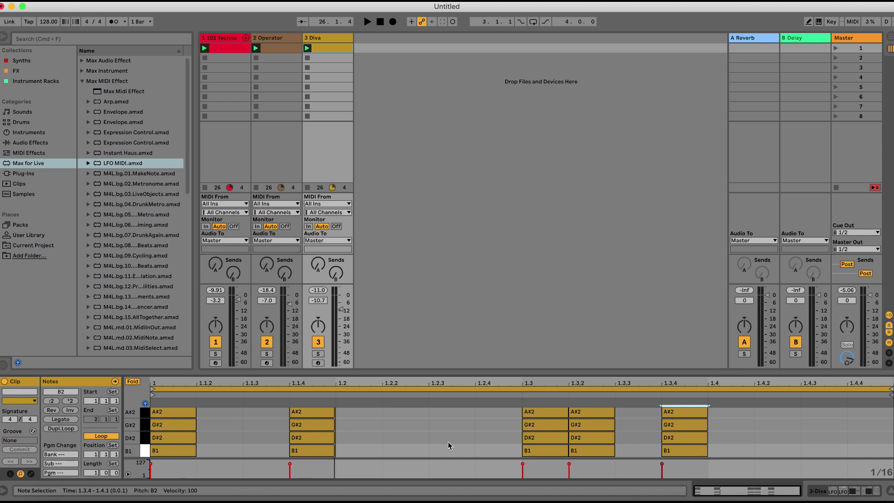
{"action": "left_click", "coordinate": [328, 42]}
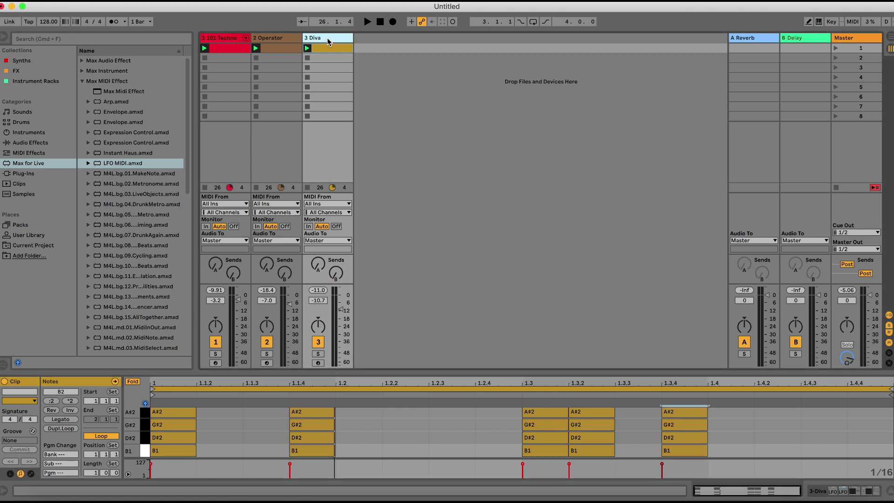
{"action": "key", "text": "super+d"}
- Show the duplicated track's clip unfolded in a taller note editor and select all notes of its first chord, B1 to B2
{"action": "left_click", "coordinate": [370, 51]}
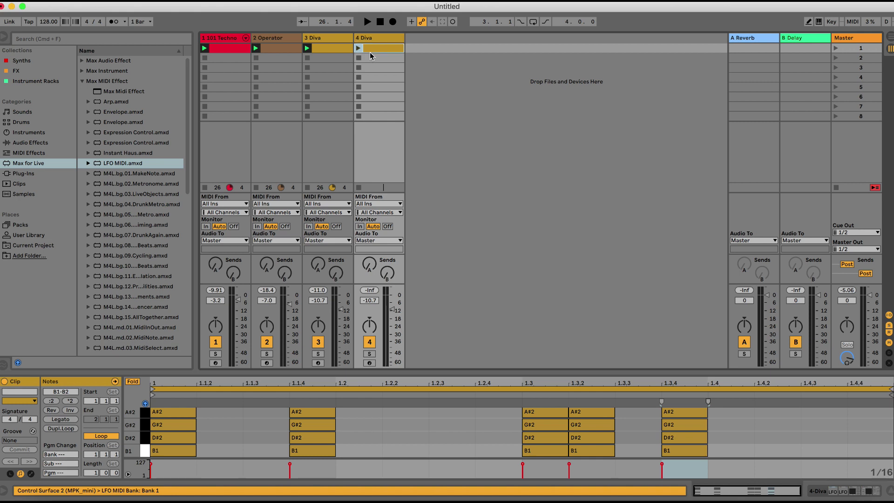
{"action": "left_click", "coordinate": [167, 413]}
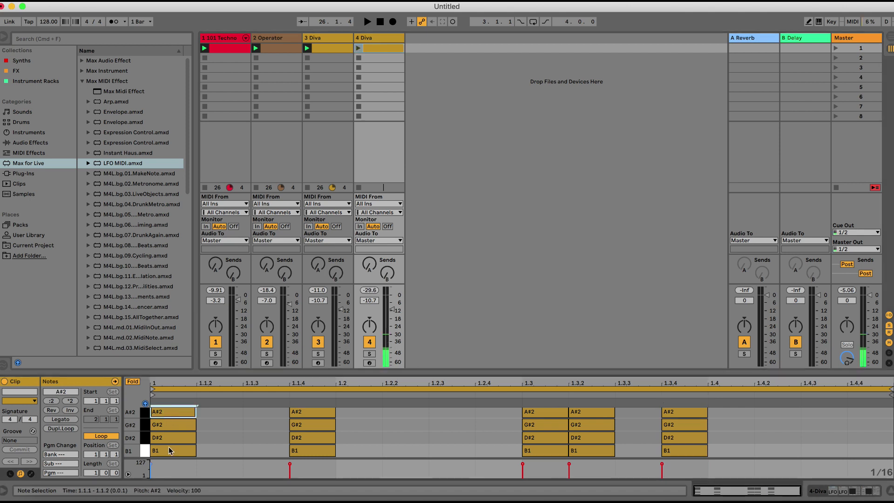
{"action": "left_click", "coordinate": [169, 450], "text": "shift"}
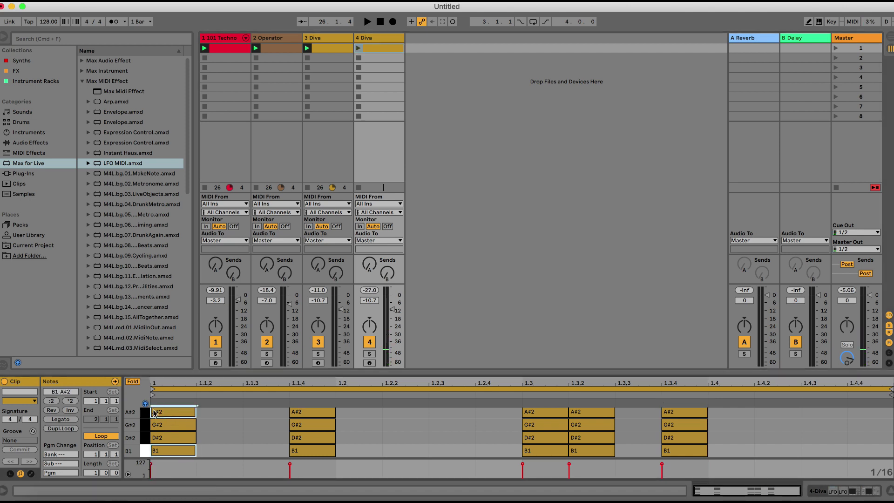
{"action": "left_click", "coordinate": [170, 424], "text": "shift"}
{"action": "left_click", "coordinate": [170, 438], "text": "shift"}
{"action": "left_click", "coordinate": [133, 382]}
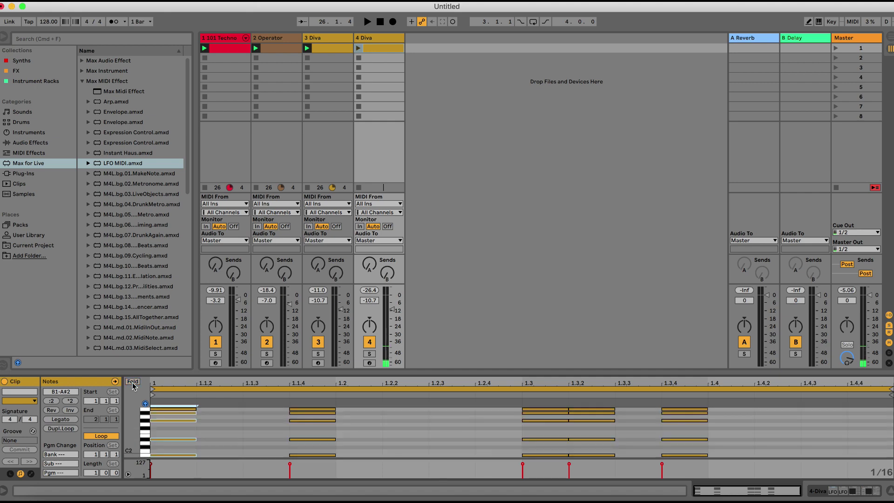
{"action": "left_click_drag", "start_coordinate": [144, 371], "coordinate": [144, 294]}
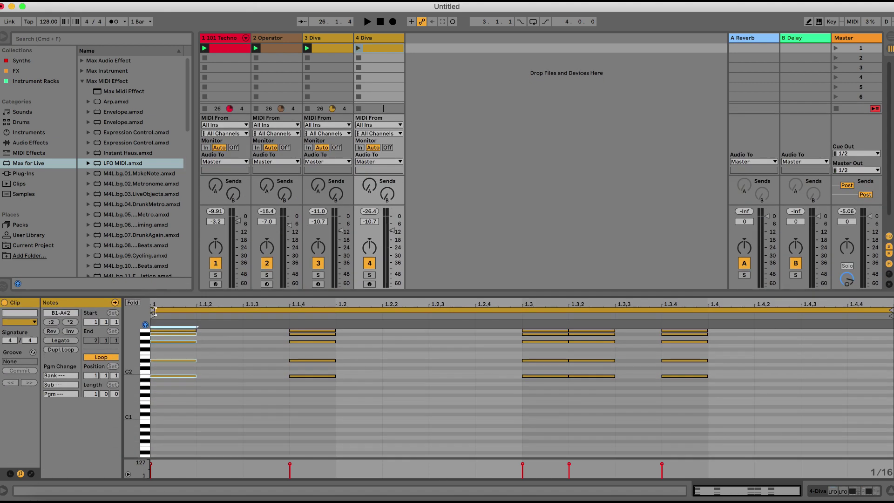
{"action": "scroll", "coordinate": [163, 363], "scroll_direction": "up", "scroll_amount": 3}
{"action": "left_click_drag", "start_coordinate": [170, 343], "coordinate": [176, 437]}
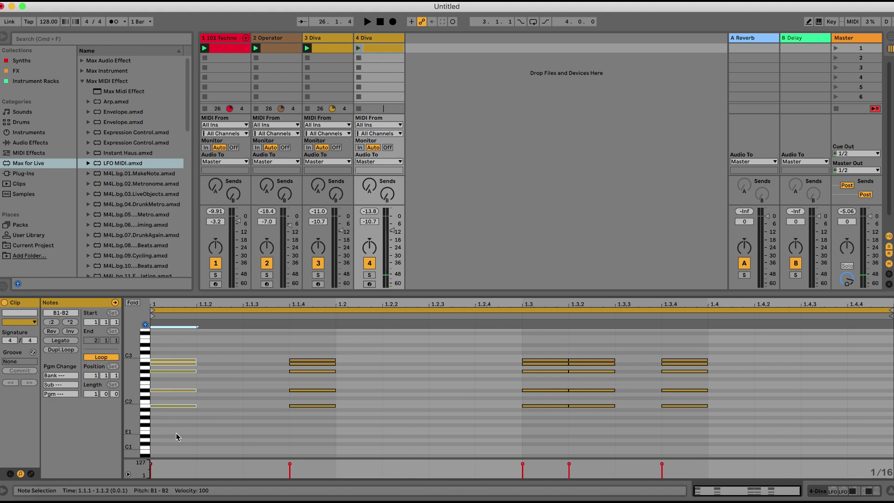
- Play the loop briefly and colour the duplicated Diva clip and its track bright yellow
{"action": "key", "text": "space"}
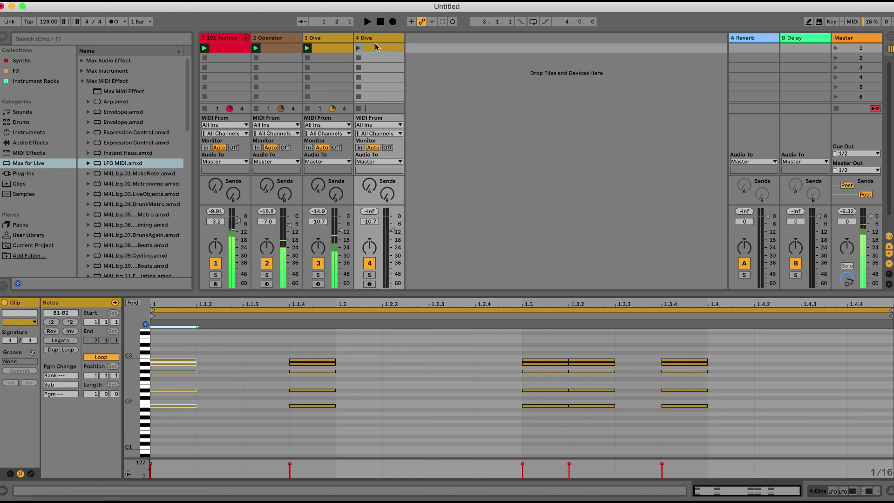
{"action": "right_click", "coordinate": [375, 47]}
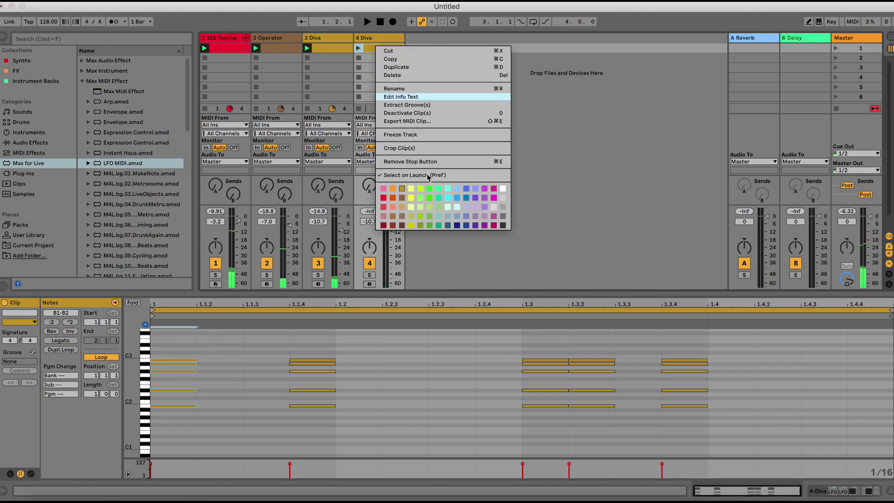
{"action": "left_click", "coordinate": [402, 198]}
{"action": "right_click", "coordinate": [382, 52]}
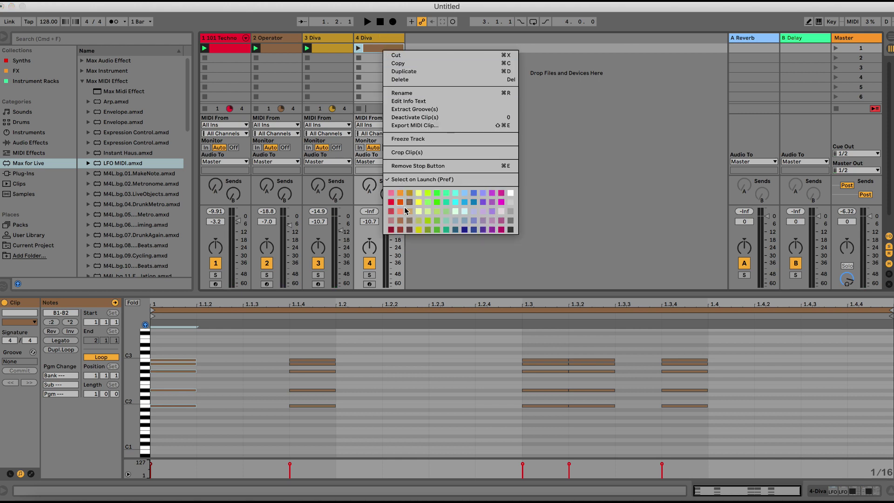
{"action": "left_click", "coordinate": [420, 203]}
{"action": "right_click", "coordinate": [372, 40]}
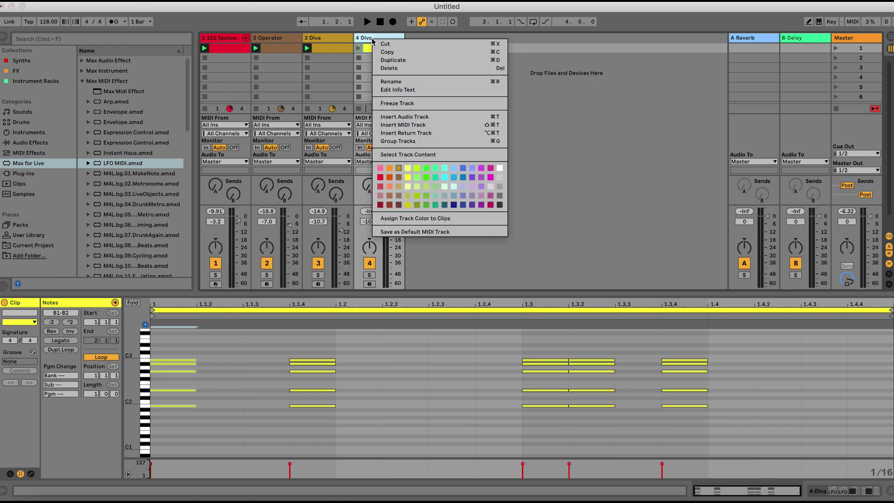
{"action": "left_click", "coordinate": [409, 177]}
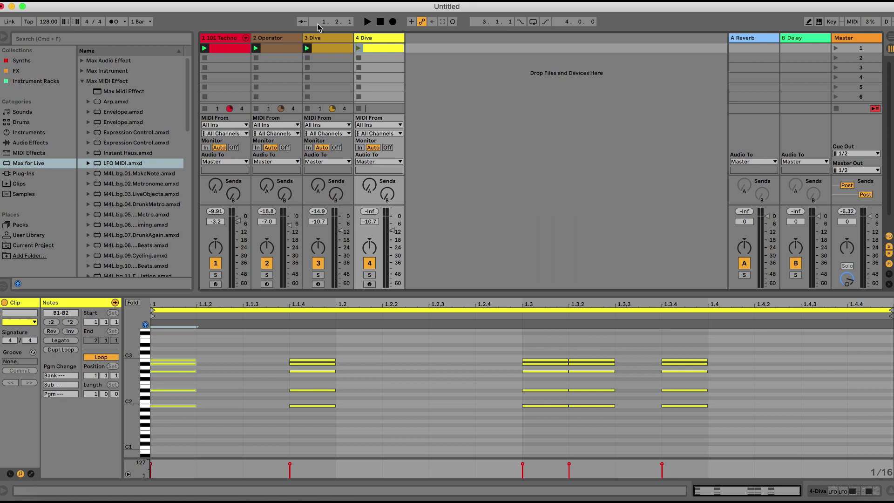
- Open both Diva clips together for multi-clip editing and make the yellow 4-Diva clip the editable one
{"action": "left_click", "coordinate": [333, 49]}
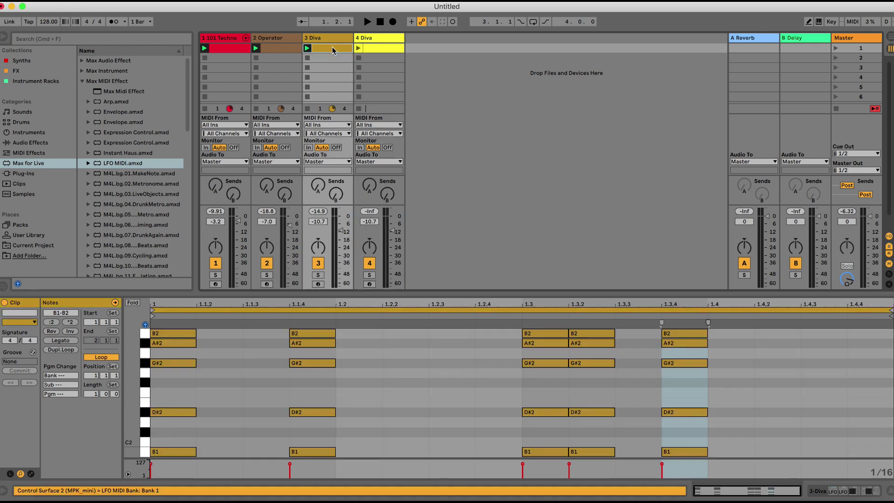
{"action": "left_click", "coordinate": [370, 48], "text": "shift"}
{"action": "left_click", "coordinate": [169, 311]}
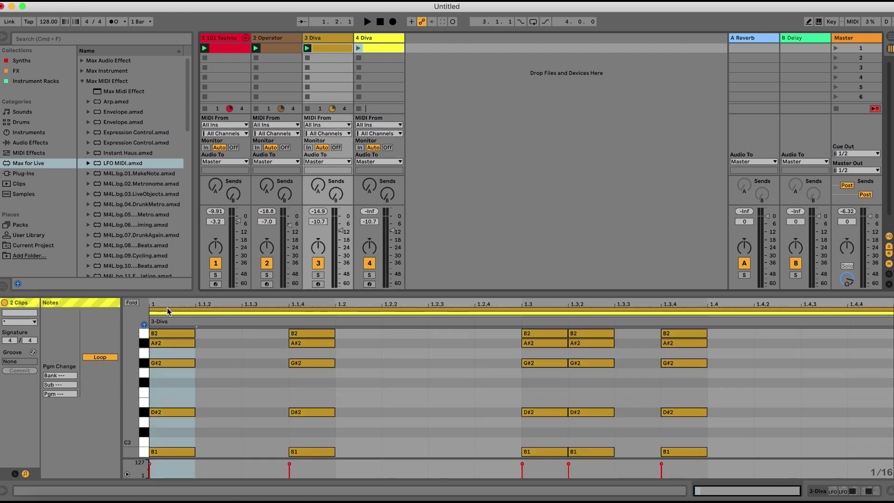
{"action": "left_click", "coordinate": [167, 312]}
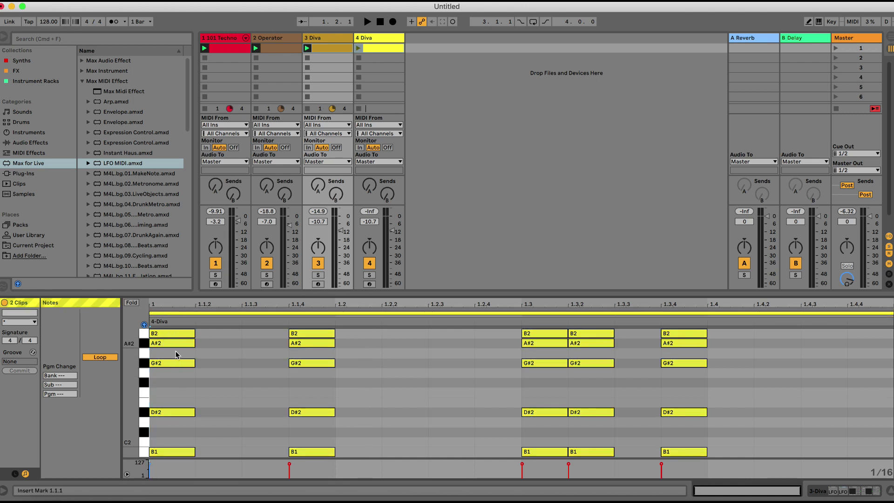
- Move the first 4-Diva chord one sixteenth later to 1.1.2 and duplicate it to 1.1.3
{"action": "left_click_drag", "start_coordinate": [204, 332], "coordinate": [164, 477]}
{"action": "key", "text": "Right"}
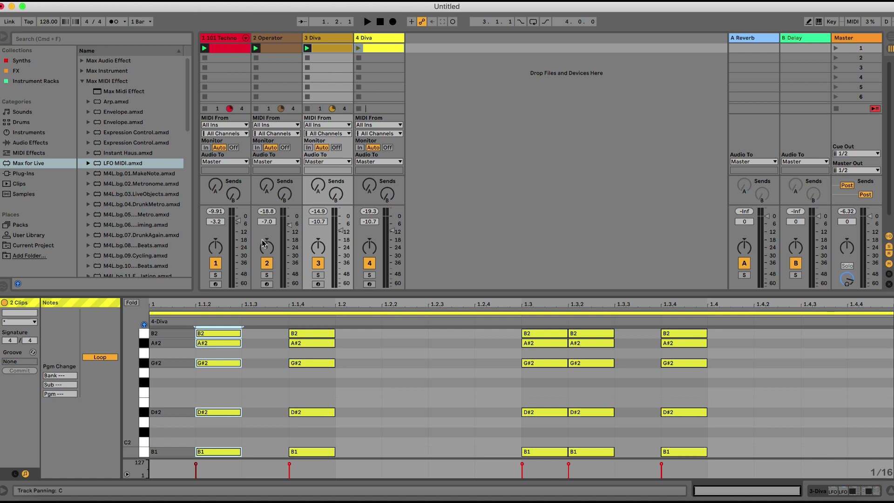
{"action": "key", "text": "super+d"}
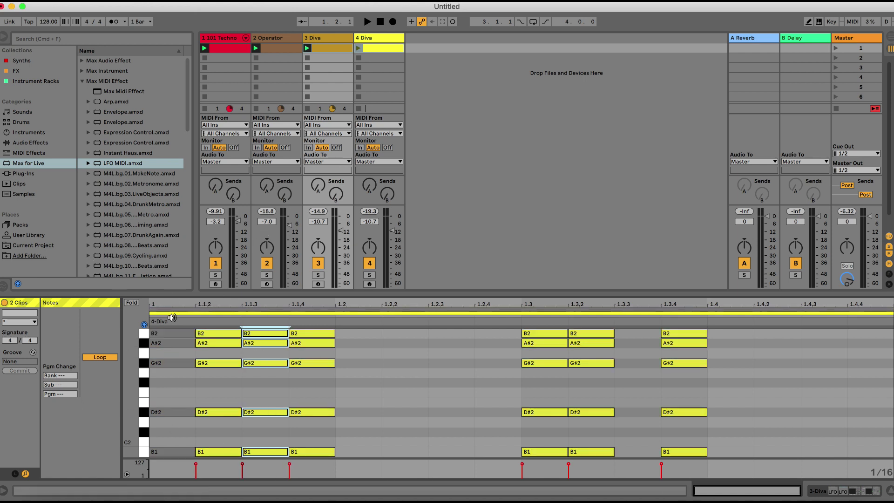
- Compare the two chord patterns by switching the active clip between 3-Diva and 4-Diva, ending on 4-Diva
{"action": "left_click", "coordinate": [171, 313]}
{"action": "left_click", "coordinate": [171, 310]}
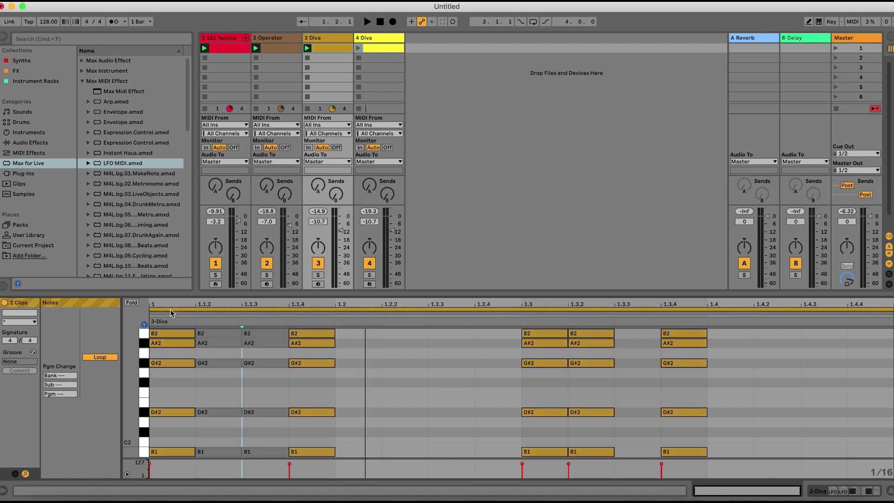
{"action": "left_click", "coordinate": [170, 315]}
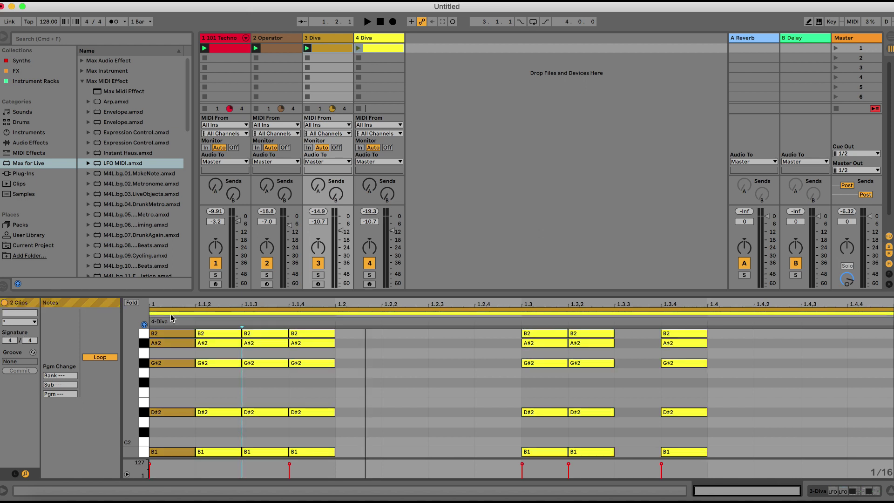
{"action": "left_click", "coordinate": [171, 313]}
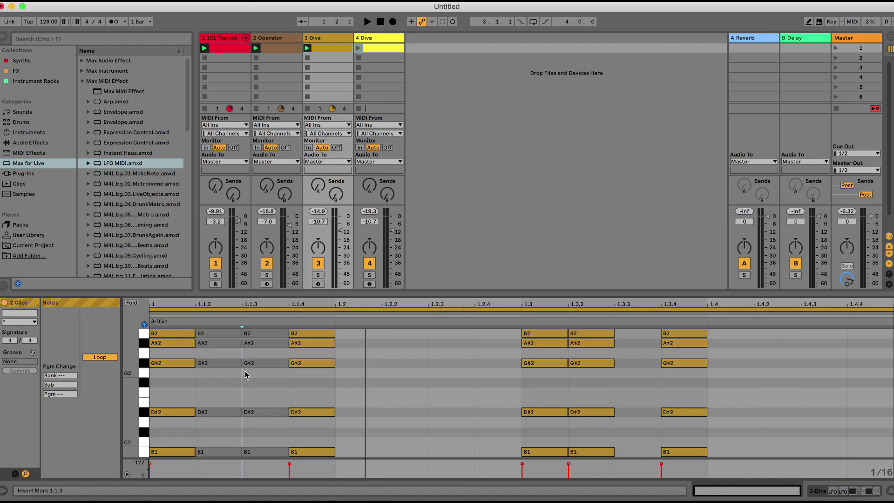
{"action": "left_click", "coordinate": [173, 314]}
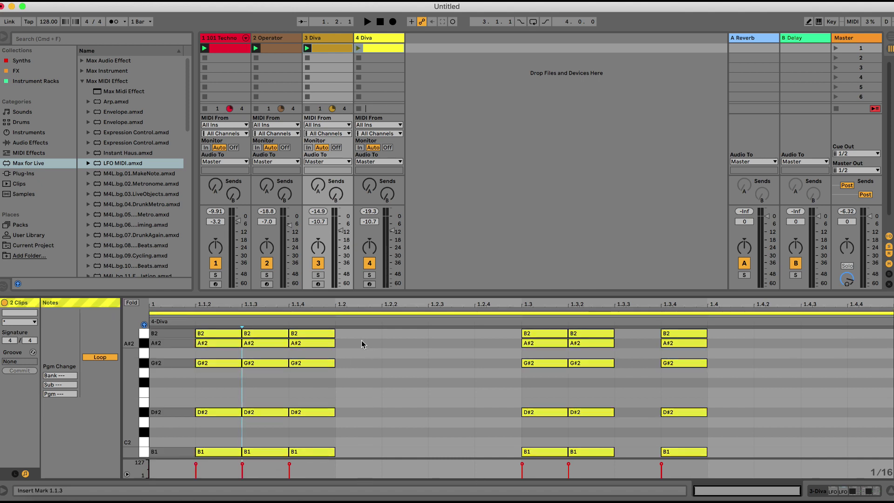
- Move the 4-Diva chord at 1.1.4 one sixteenth later to 1.2
{"action": "left_click", "coordinate": [348, 337]}
{"action": "left_click_drag", "start_coordinate": [348, 336], "coordinate": [308, 454]}
{"action": "key", "text": "Right"}
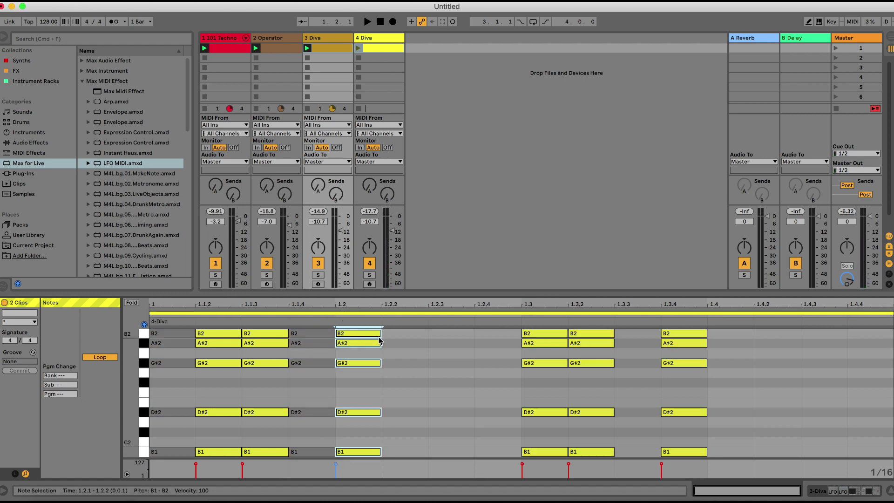
- Duplicate the 4-Diva chord at 1.2 onto the following sixteenths at 1.2.2, 1.2.3 and 1.2.4
{"action": "key", "text": "super+d"}
{"action": "key", "text": "super+d"}
{"action": "key", "text": "super+d"}
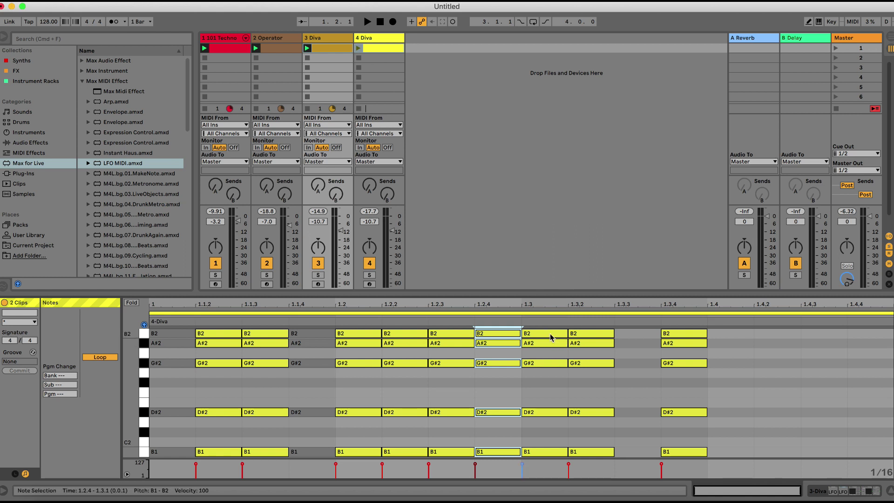
- Delete all notes of the 4-Diva chord at 1.3
{"action": "key", "text": "super+d"}
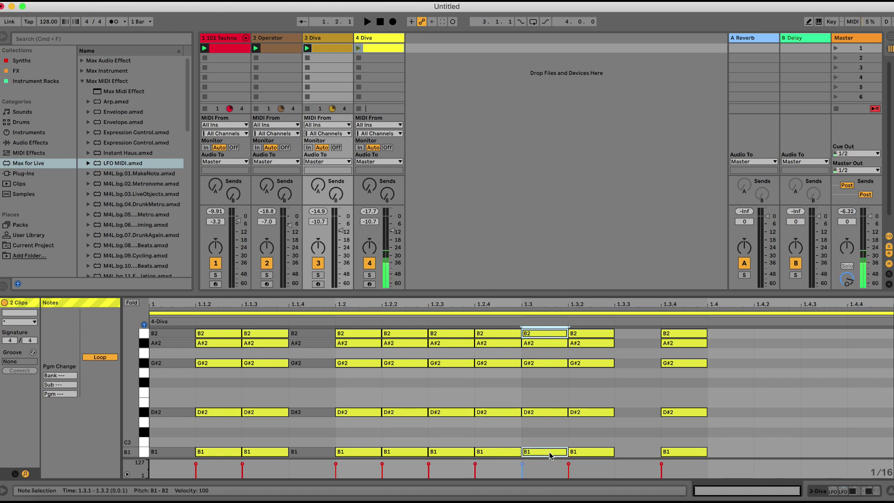
{"action": "key", "text": "Delete"}
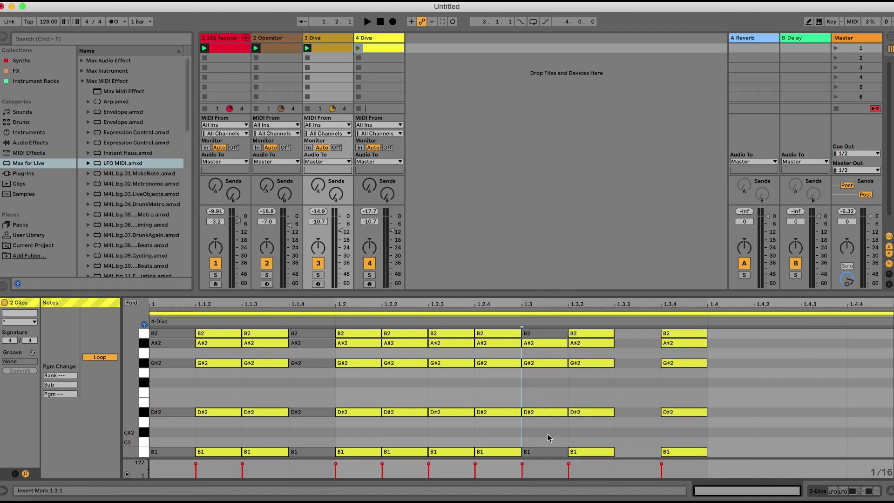
{"action": "left_click_drag", "start_coordinate": [548, 434], "coordinate": [547, 340]}
{"action": "key", "text": "Delete"}
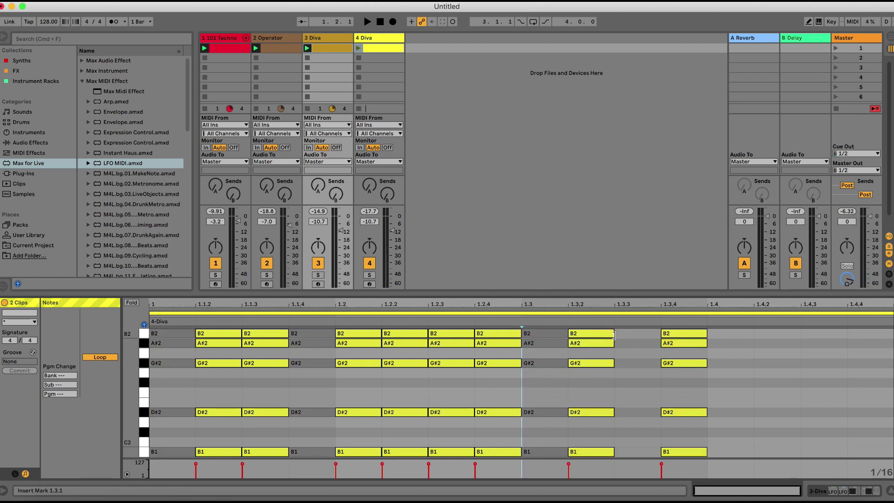
- Move the 4-Diva chords at 1.3.2 and 1.3.4 one sixteenth later, to 1.3.3 and 1.4
{"action": "left_click", "coordinate": [599, 335]}
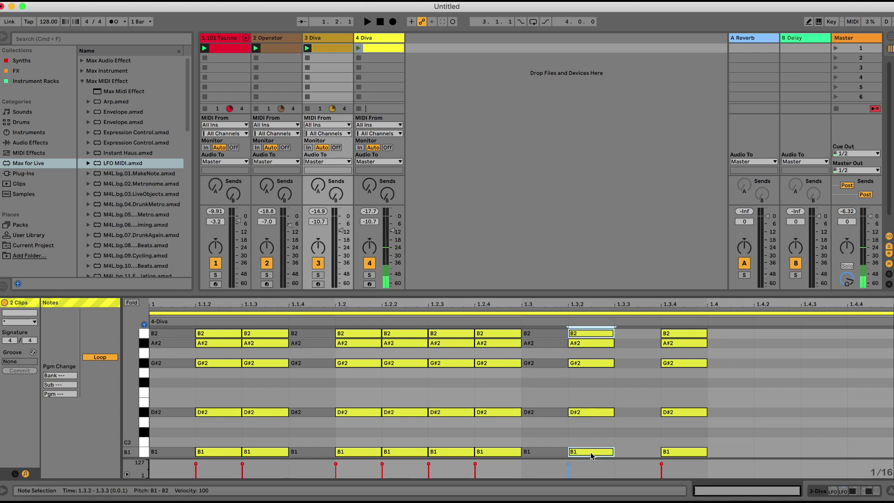
{"action": "left_click", "coordinate": [638, 396]}
{"action": "left_click_drag", "start_coordinate": [627, 335], "coordinate": [589, 487]}
{"action": "key", "text": "Right"}
{"action": "left_click_drag", "start_coordinate": [715, 334], "coordinate": [688, 465]}
{"action": "key", "text": "Right"}
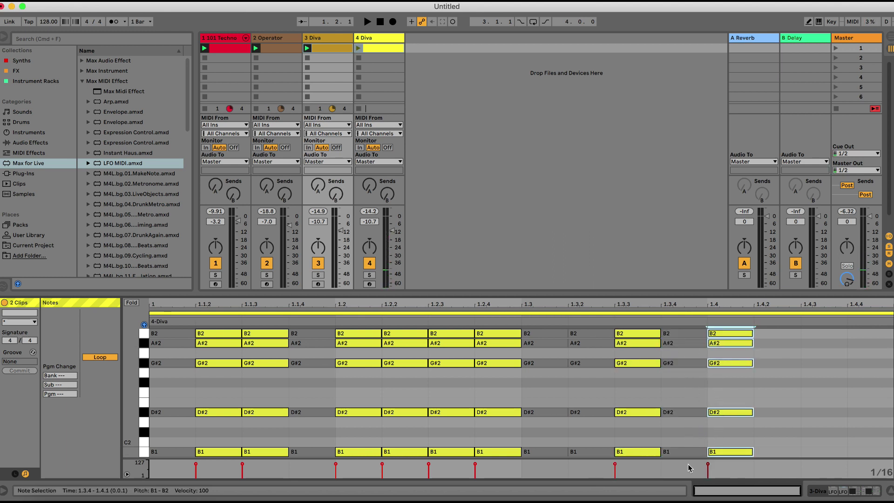
- Duplicate the 4-Diva chord at 1.4 onto the remaining sixteenths at 1.4.2, 1.4.3 and 1.4.4
{"action": "key", "text": "super+d"}
{"action": "key", "text": "super+d"}
{"action": "key", "text": "super+d"}
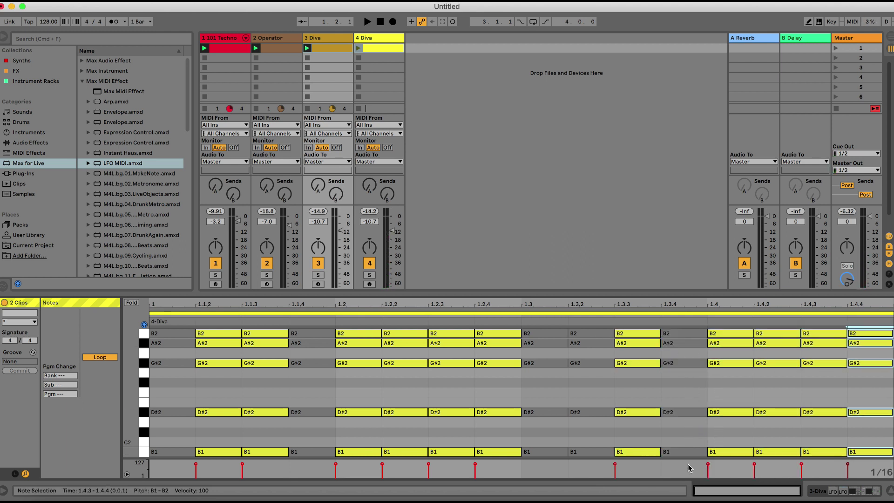
- Compare the 3-Diva and 4-Diva chord patterns, then open the 4-Diva clip alone and fold its editor to the used notes
{"action": "left_click", "coordinate": [544, 312]}
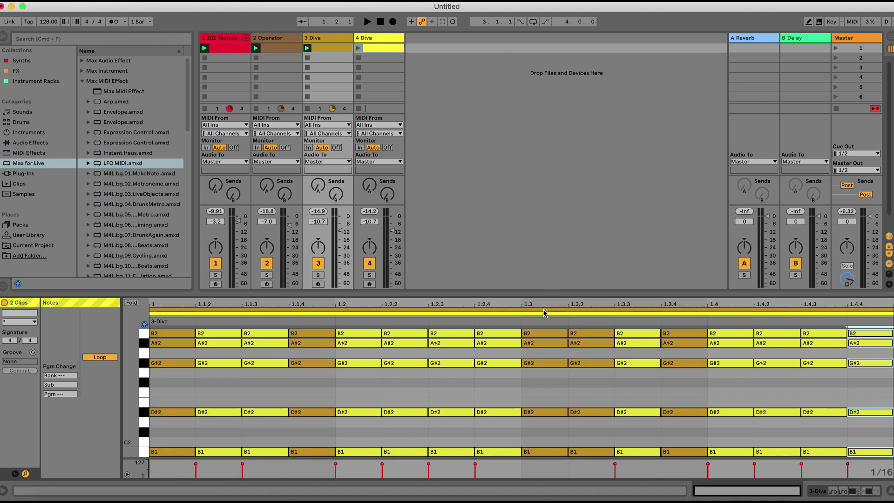
{"action": "left_click", "coordinate": [334, 49]}
{"action": "left_click", "coordinate": [331, 59]}
{"action": "left_click", "coordinate": [331, 49]}
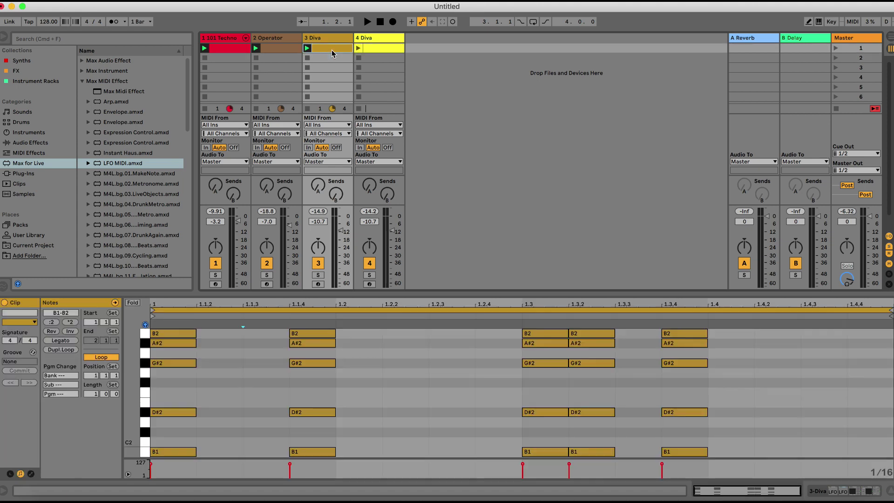
{"action": "left_click", "coordinate": [373, 49]}
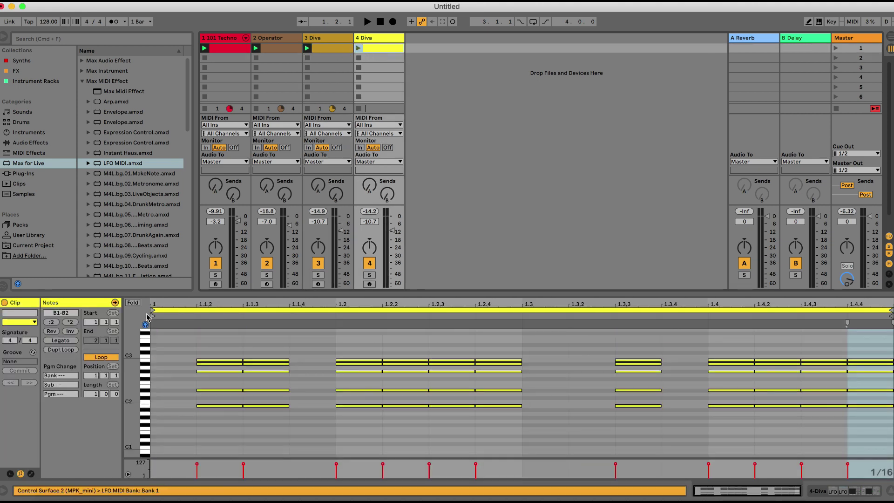
{"action": "left_click", "coordinate": [133, 302]}
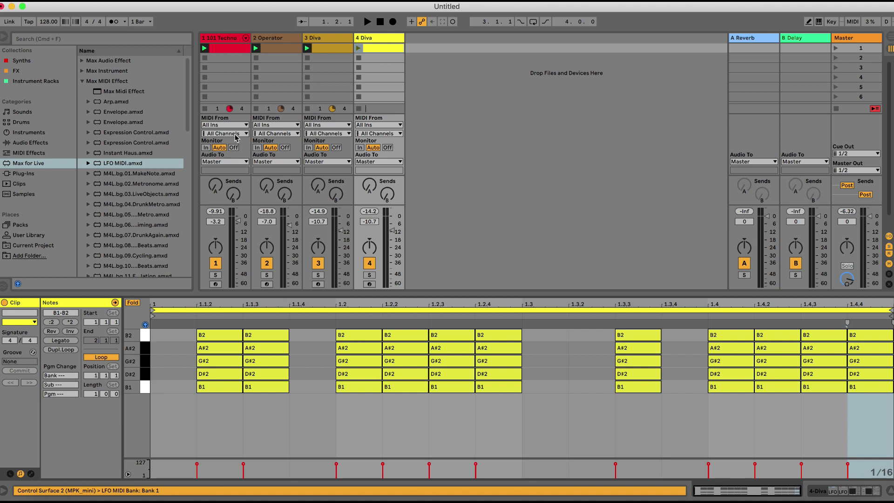
- Play the loop briefly with the 3-Diva clip open to check its chord rhythm, then stop playback
{"action": "left_click", "coordinate": [274, 49]}
{"action": "left_click", "coordinate": [308, 49]}
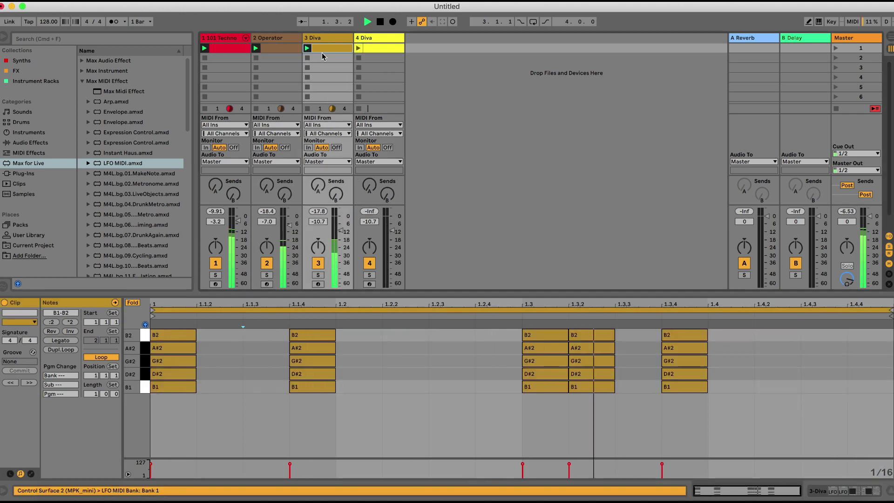
{"action": "key", "text": "space"}
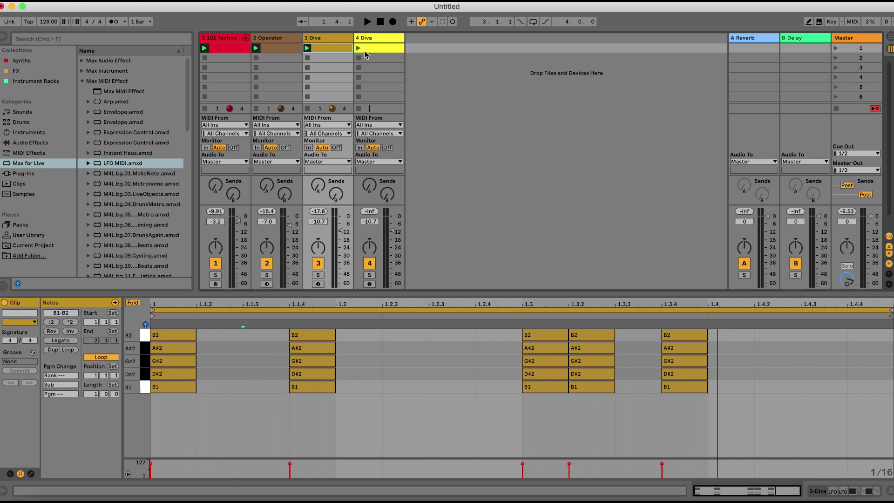
- Load the user library's Random Note Generator 3 MIDI effect rack at the start of the 4-Diva track's device chain
{"action": "left_click", "coordinate": [377, 38]}
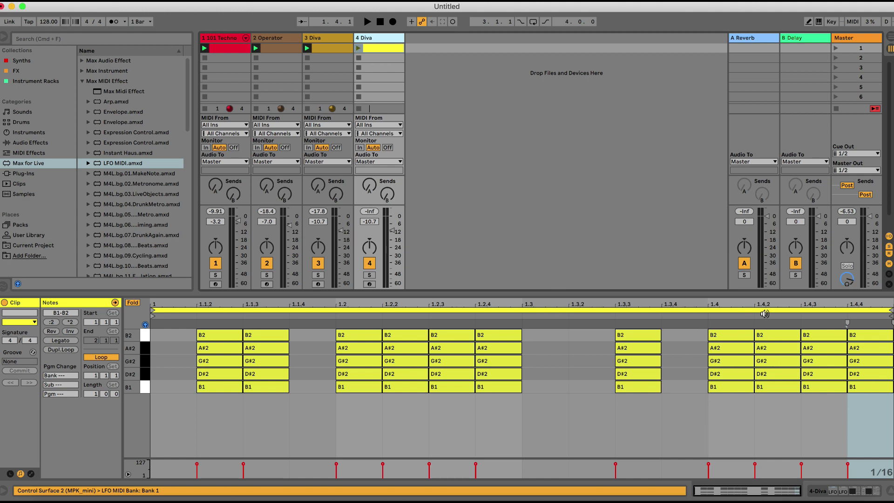
{"action": "left_click_drag", "start_coordinate": [767, 293], "coordinate": [781, 380]}
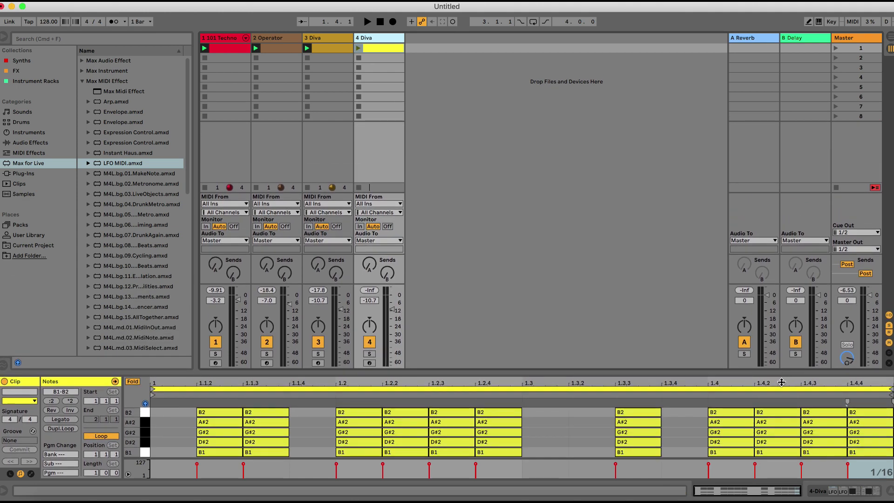
{"action": "left_click", "coordinate": [851, 490]}
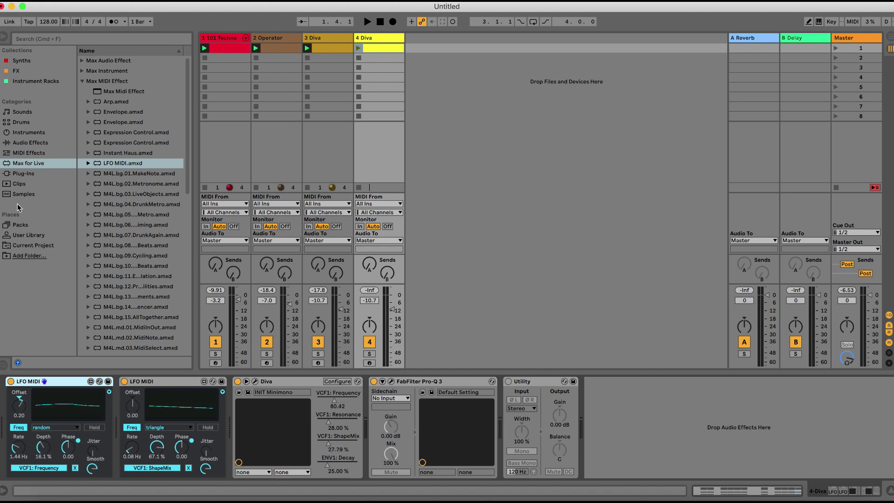
{"action": "left_click", "coordinate": [24, 236]}
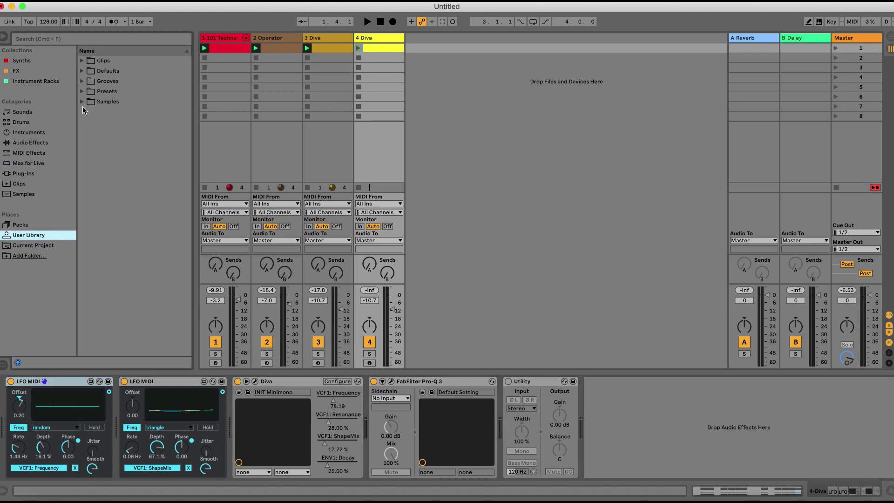
{"action": "left_click", "coordinate": [83, 93]}
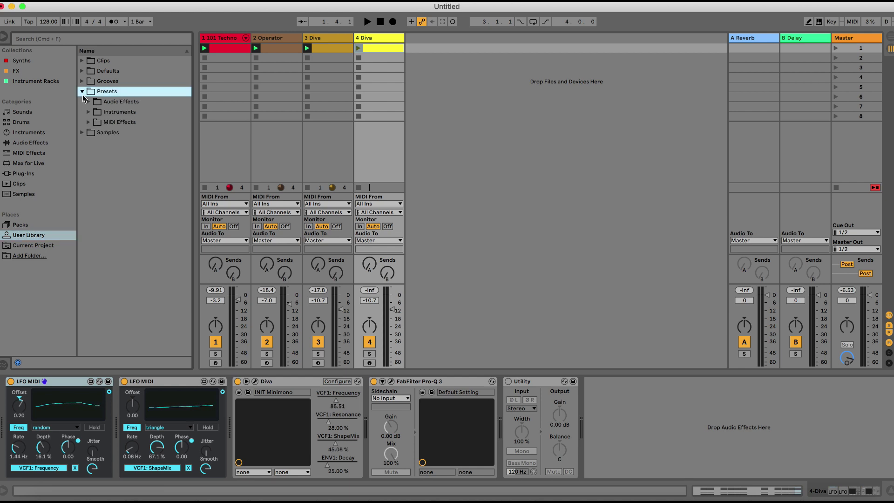
{"action": "left_click", "coordinate": [89, 123]}
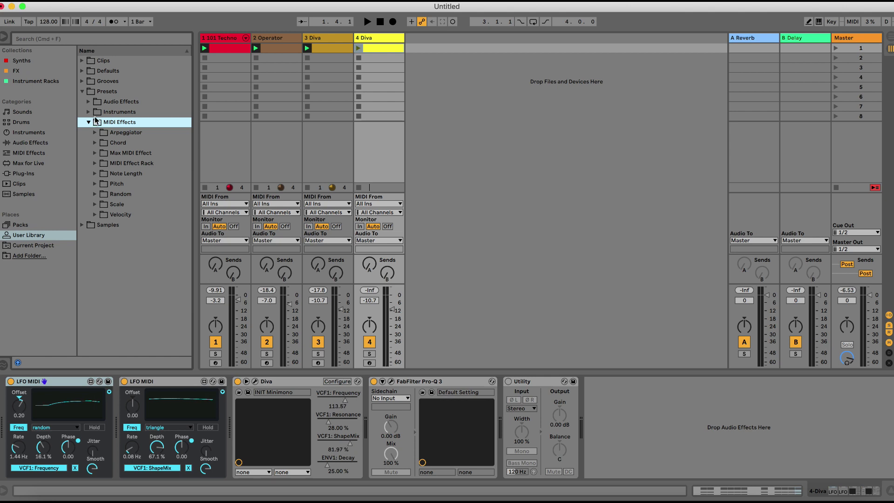
{"action": "left_click", "coordinate": [95, 163]}
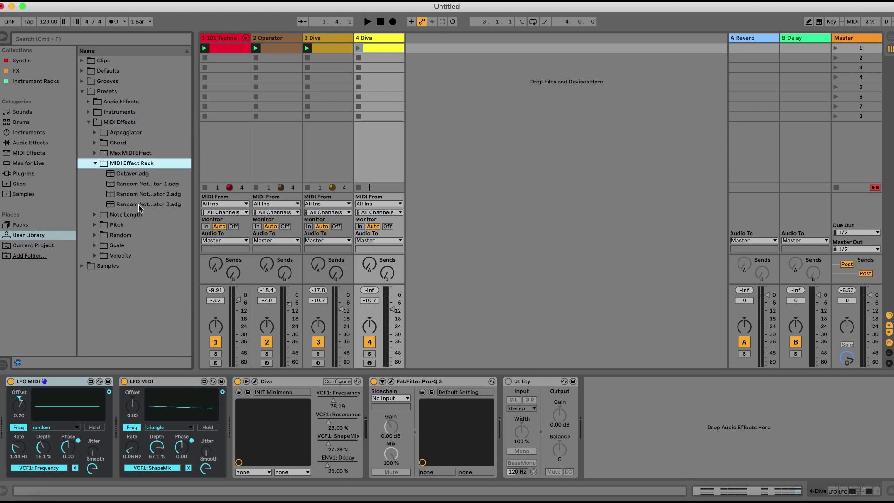
{"action": "left_click_drag", "start_coordinate": [139, 205], "coordinate": [10, 403]}
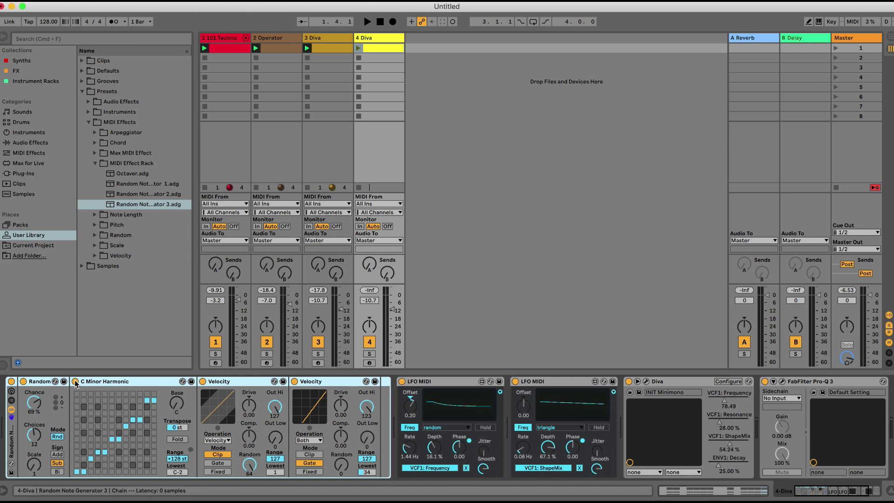
- Turn off the Random and C Minor Harmonic devices inside the Random Note Generator rack, keeping both Velocity devices on
{"action": "left_click", "coordinate": [41, 385]}
{"action": "left_click", "coordinate": [24, 382]}
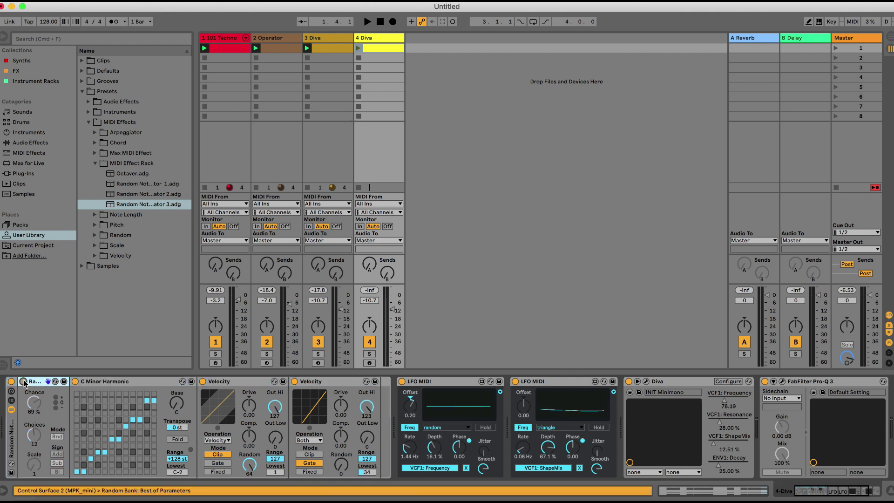
{"action": "left_click", "coordinate": [75, 383]}
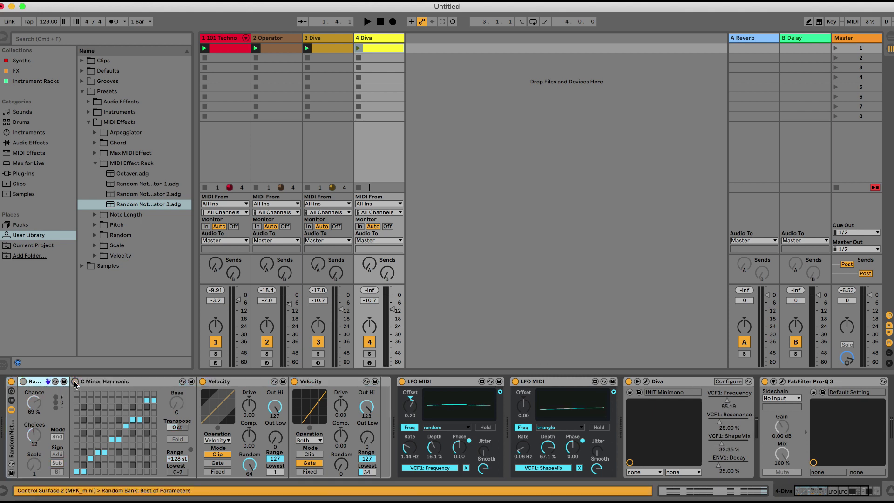
- Solo the 4-Diva track and check its clip's notes, then return to its device chain
{"action": "left_click", "coordinate": [370, 354]}
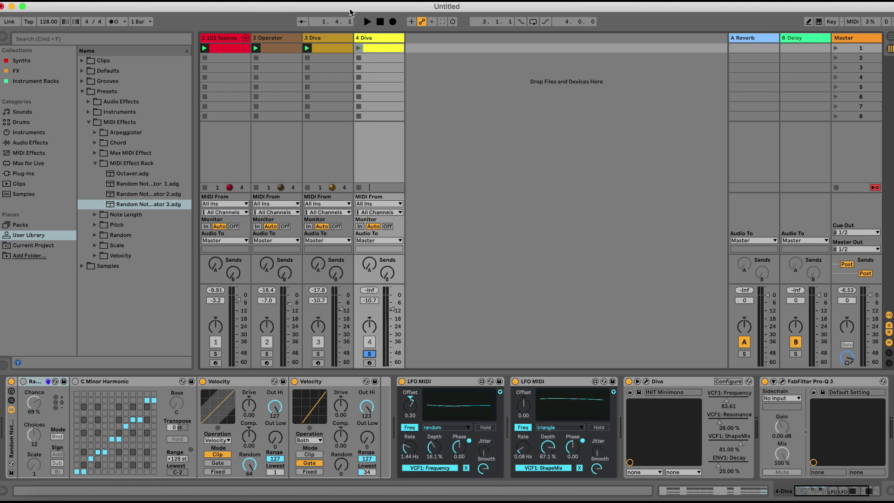
{"action": "left_click", "coordinate": [366, 39]}
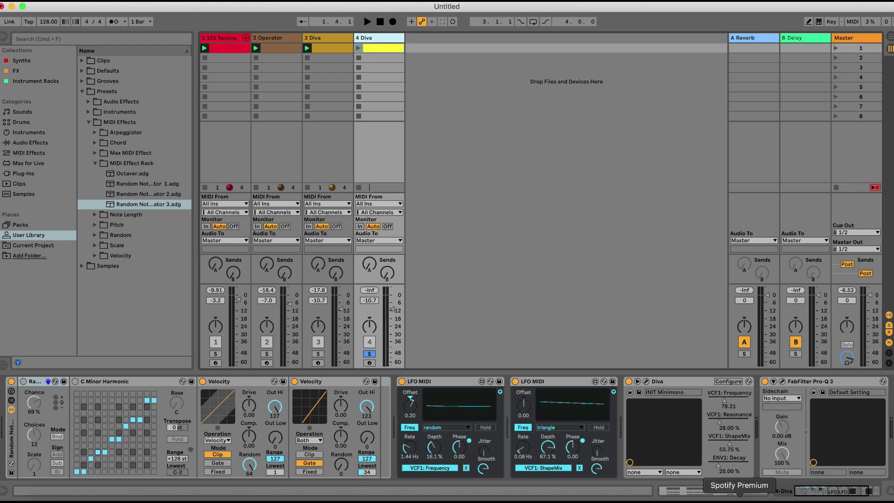
{"action": "left_click", "coordinate": [707, 491]}
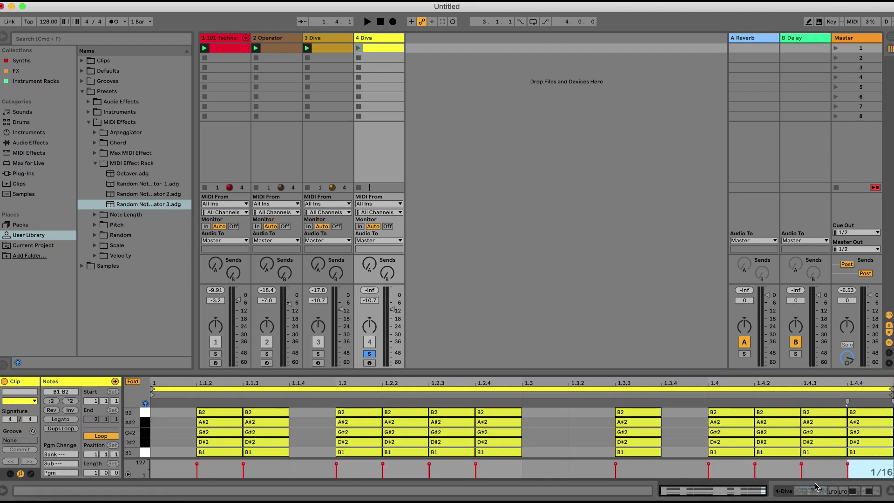
{"action": "left_click", "coordinate": [819, 497]}
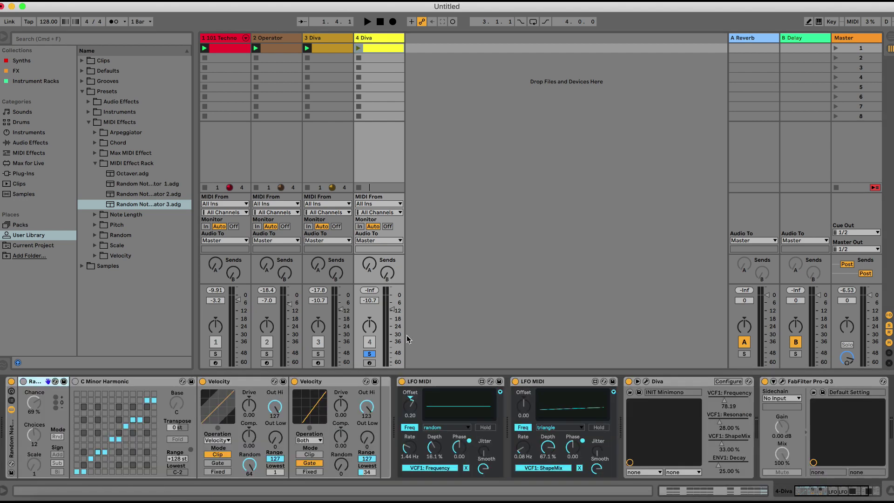
- Launch the 4-Diva clip and compare its sound with the Random Note Generator rack bypassed and re-enabled, then stop playback
{"action": "left_click", "coordinate": [11, 381]}
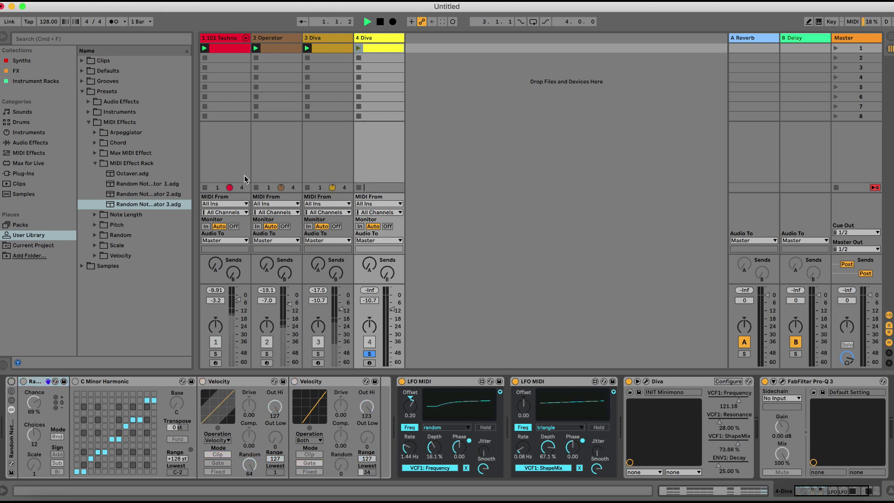
{"action": "left_click", "coordinate": [360, 48]}
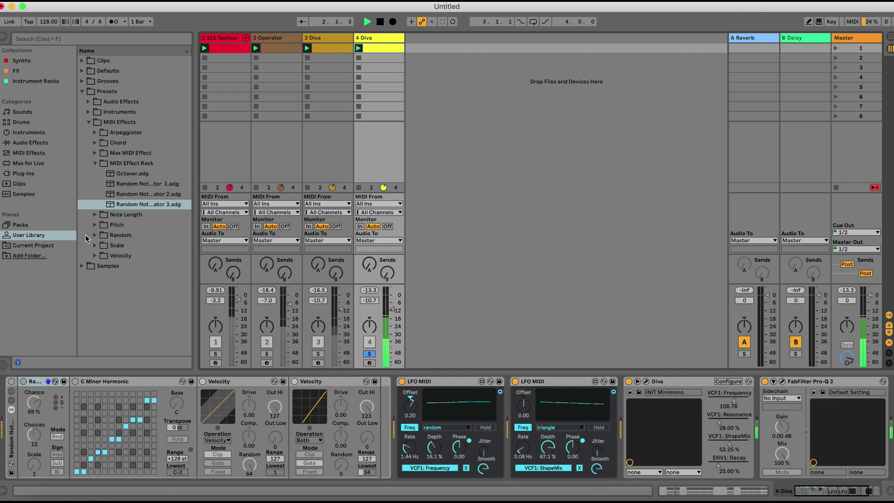
{"action": "left_click", "coordinate": [11, 382]}
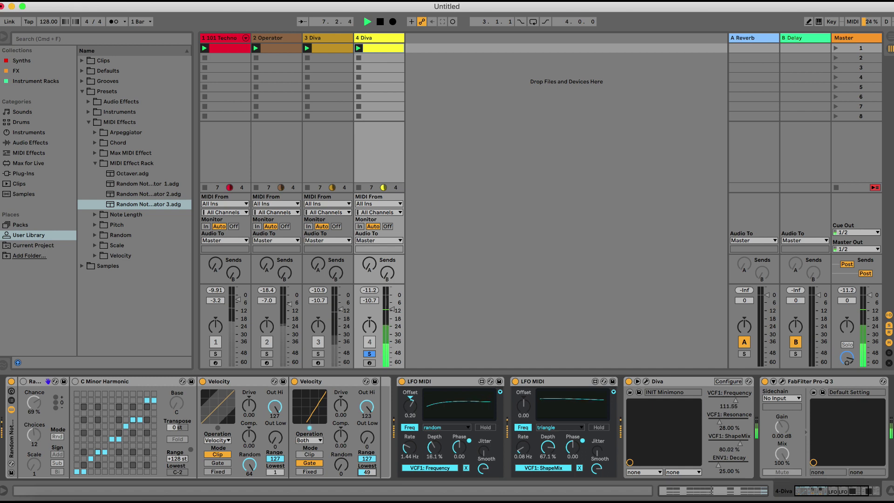
{"action": "key", "text": "space"}
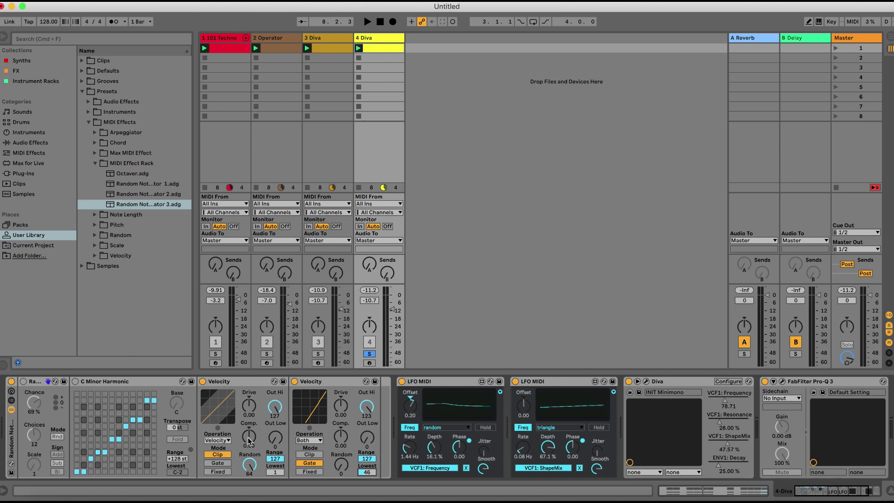
- Try a Lowest value of 100 on the rack's second Velocity device, then set it to 68 during playback
{"action": "left_click", "coordinate": [249, 384]}
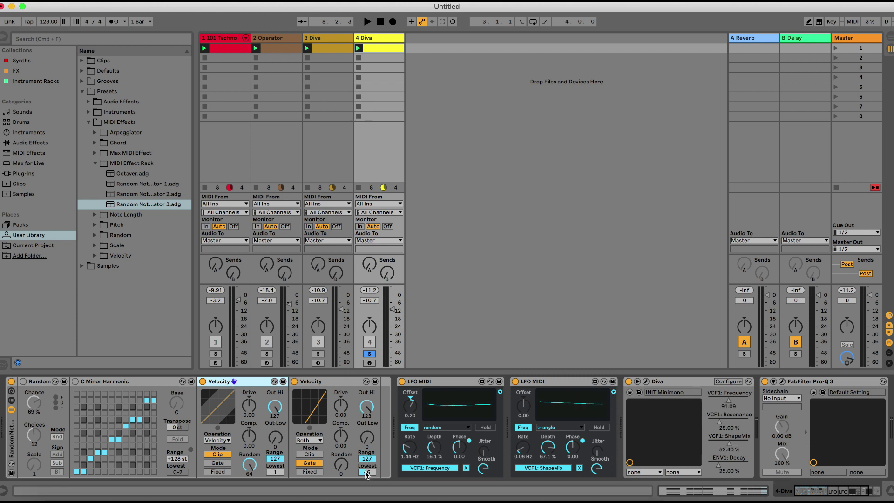
{"action": "left_click_drag", "start_coordinate": [366, 472], "coordinate": [366, 470]}
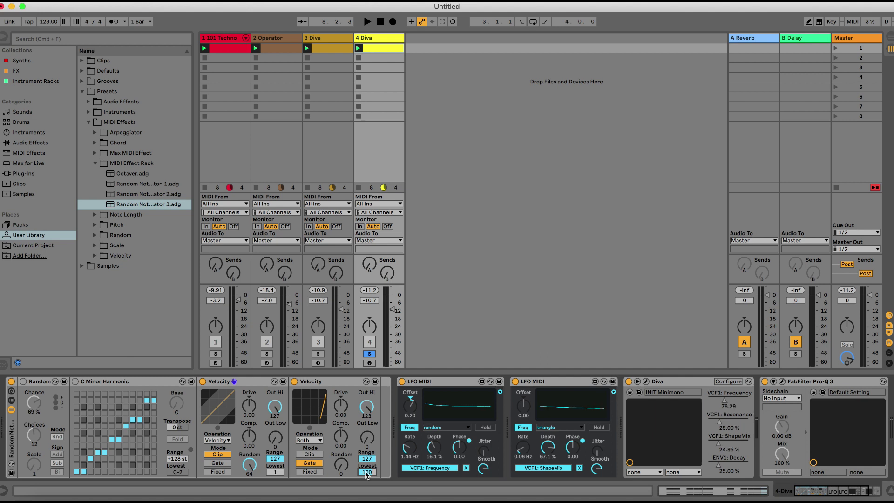
{"action": "key", "text": "space"}
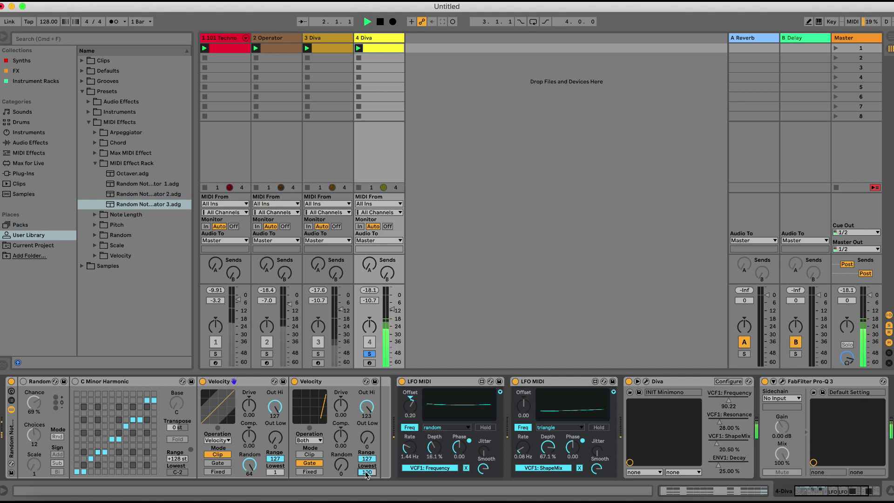
{"action": "left_click_drag", "start_coordinate": [367, 475], "coordinate": [367, 490]}
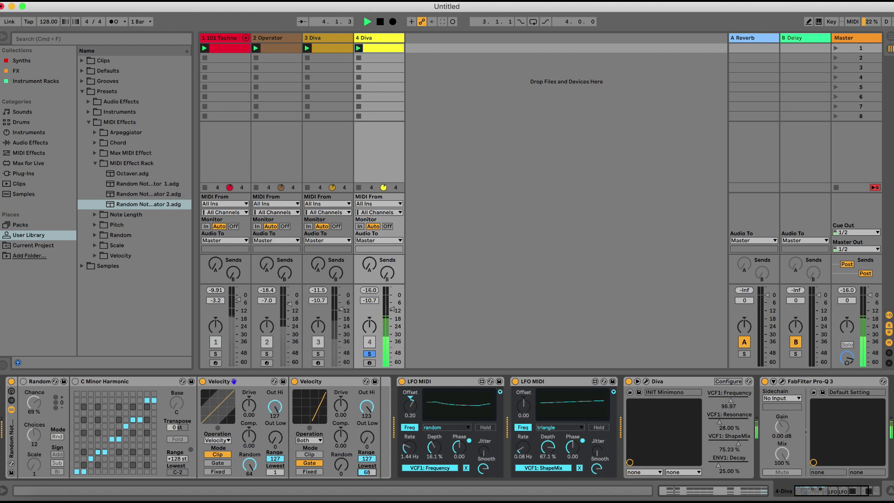
- Check the 4-Diva clip's notes, then raise the second Velocity device's Lowest value to 96 during playback
{"action": "key", "text": "space"}
{"action": "left_click", "coordinate": [676, 491]}
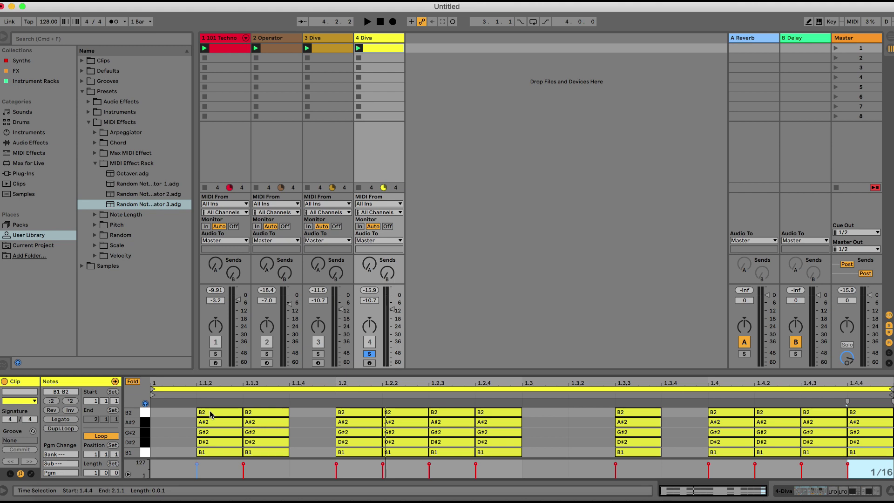
{"action": "left_click", "coordinate": [837, 490]}
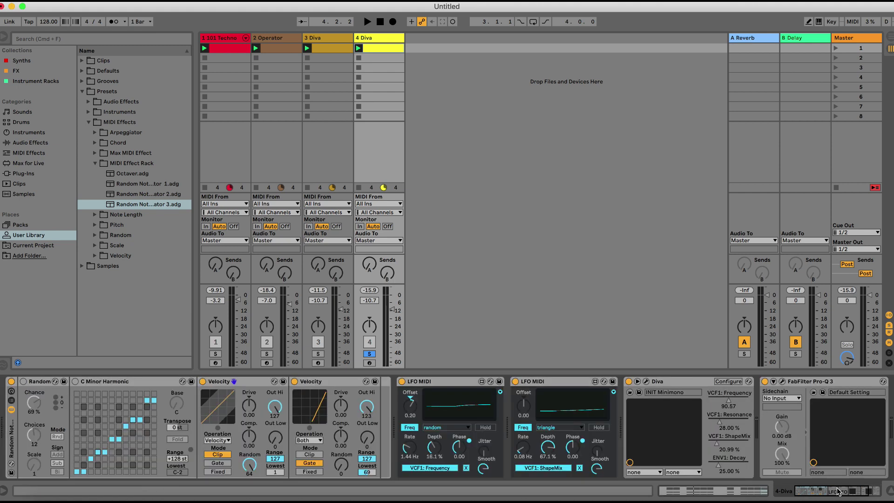
{"action": "key", "text": "space"}
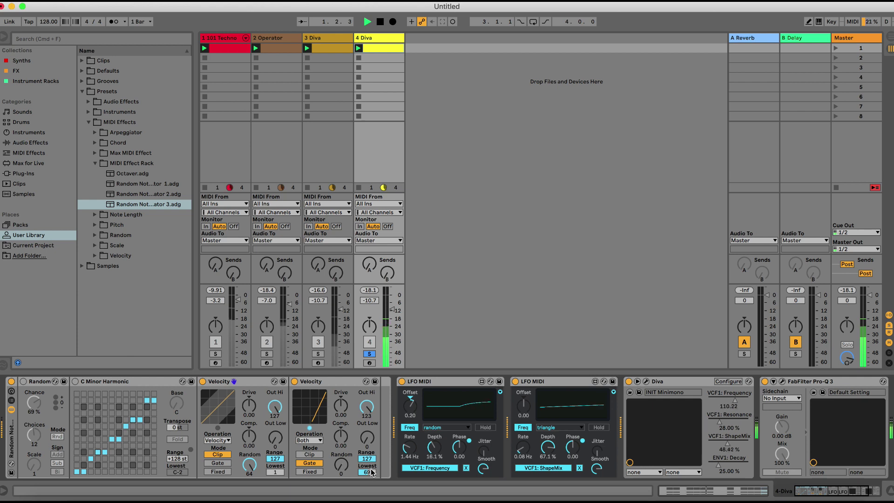
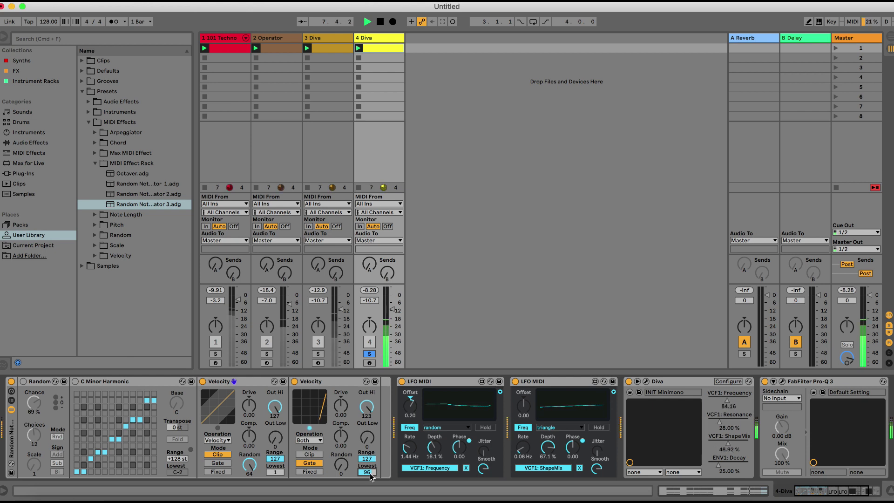
- Unsolo 4-Diva and set its volume to -15.0 dB, then set 3-Diva to -8.7 dB, solo it and stop playback
{"action": "left_click", "coordinate": [369, 355]}
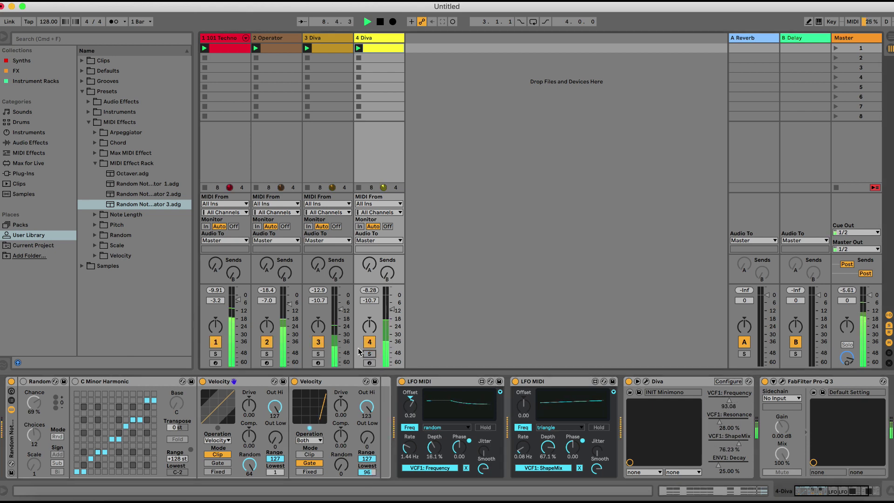
{"action": "left_click_drag", "start_coordinate": [378, 309], "coordinate": [341, 306]}
{"action": "left_click", "coordinate": [317, 354]}
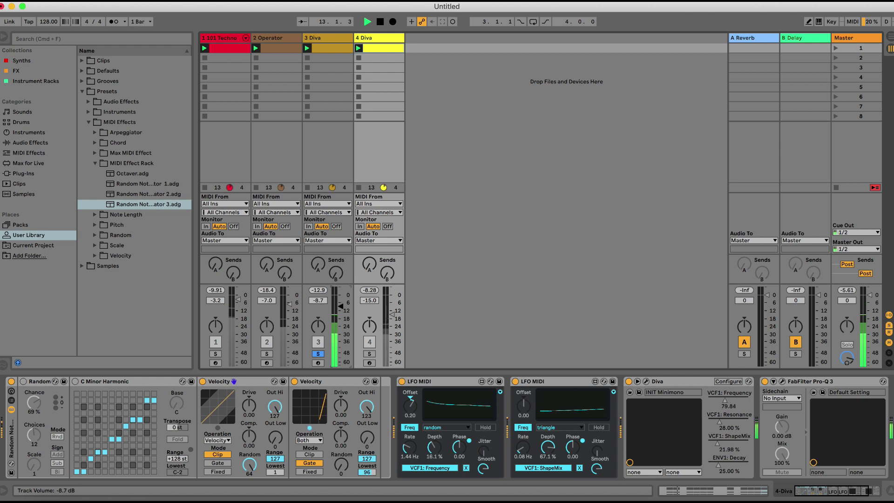
{"action": "key", "text": "space"}
- Raise the random LFO MIDI's Offset on 3-Diva to about 0.46 and audition the soloed track
{"action": "left_click", "coordinate": [331, 38]}
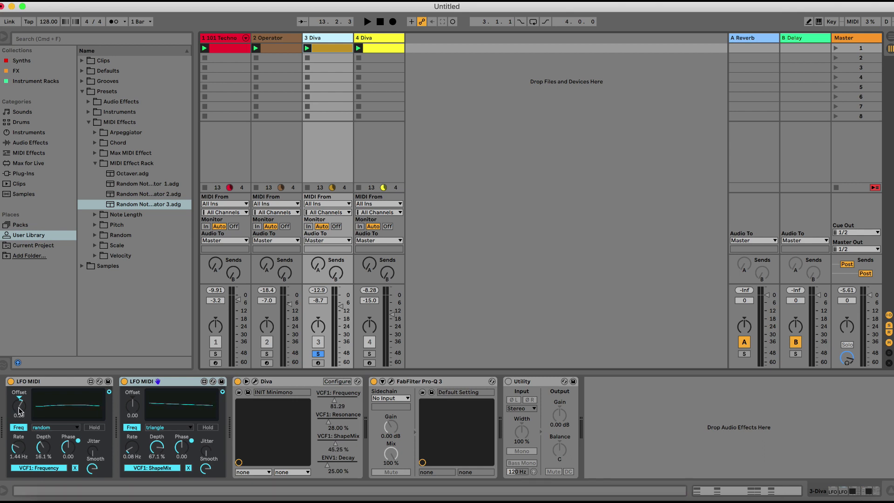
{"action": "left_click", "coordinate": [19, 409]}
{"action": "key", "text": "space"}
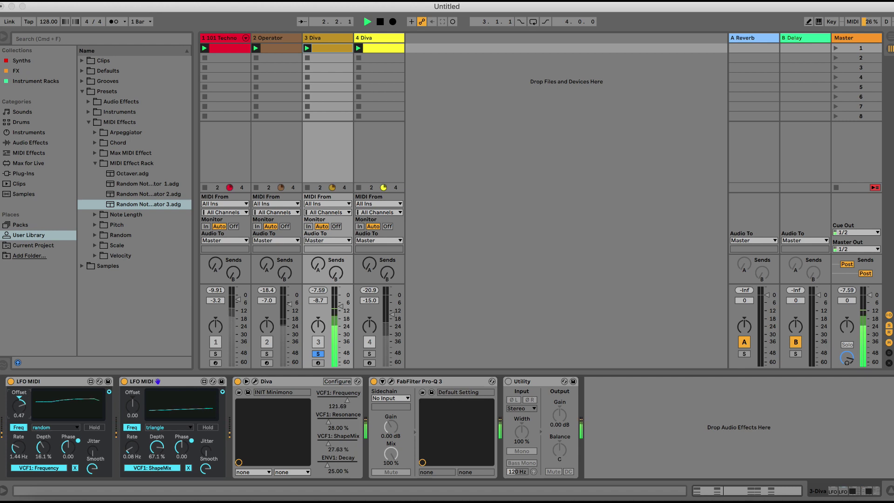
{"action": "key", "text": "space"}
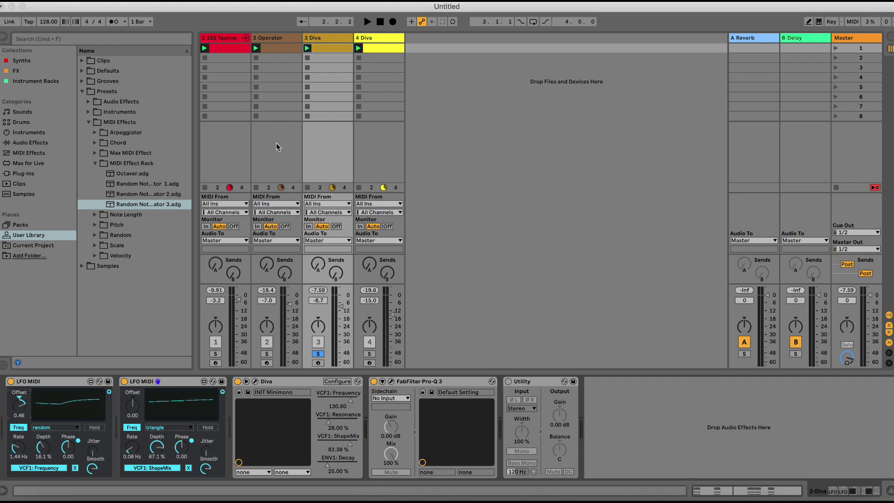
- Match the random LFO MIDI's Offset on 4-Diva to about 0.46, then play the loop with 3-Diva unsoloed
{"action": "left_click", "coordinate": [379, 38]}
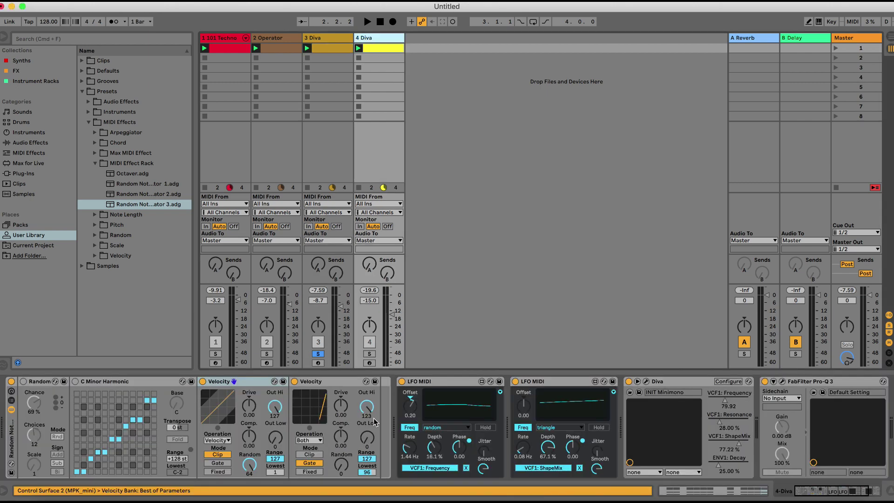
{"action": "left_click_drag", "start_coordinate": [410, 405], "coordinate": [410, 397]}
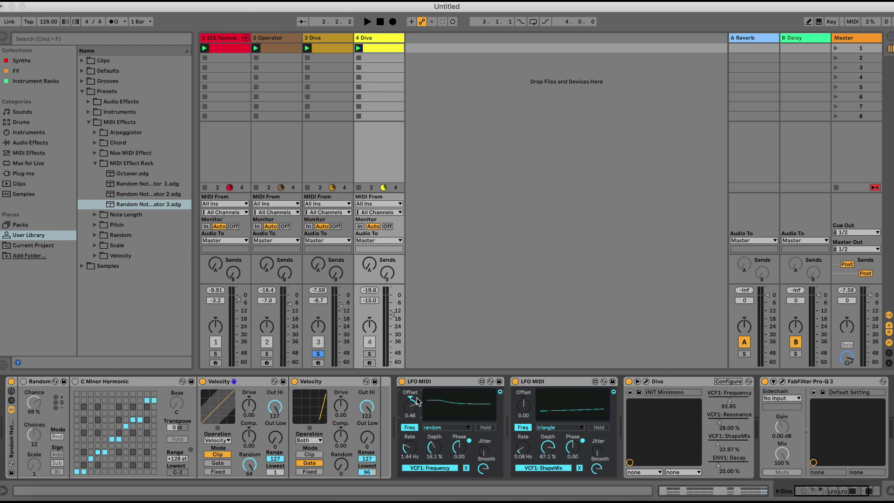
{"action": "key", "text": "space"}
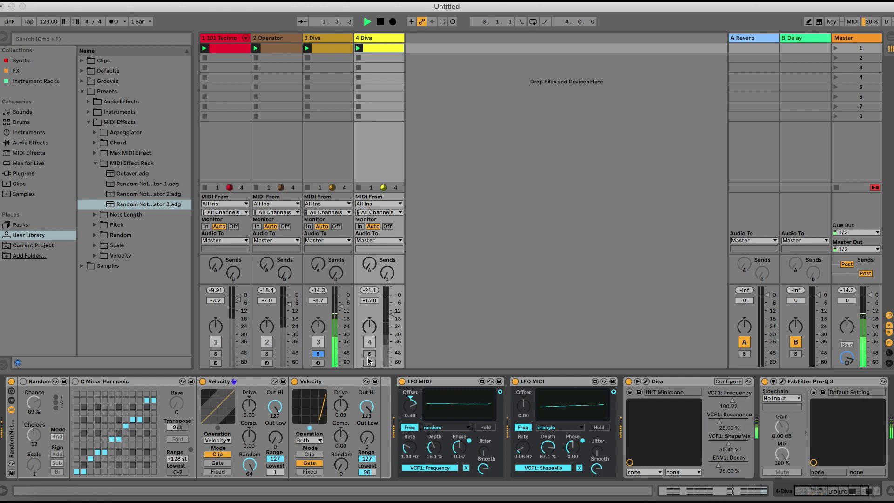
{"action": "left_click", "coordinate": [318, 355]}
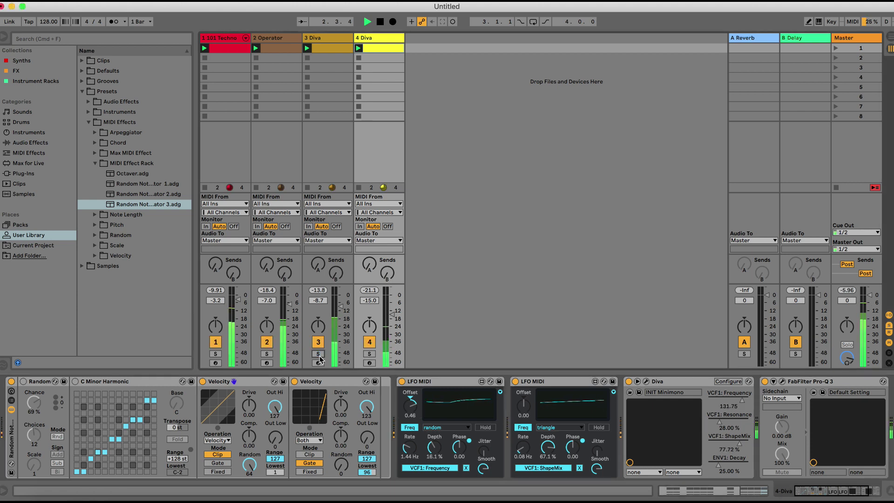
- Set the Lowest value of 4-Diva's second Velocity device to 112 while the full loop plays
{"action": "left_click", "coordinate": [334, 38]}
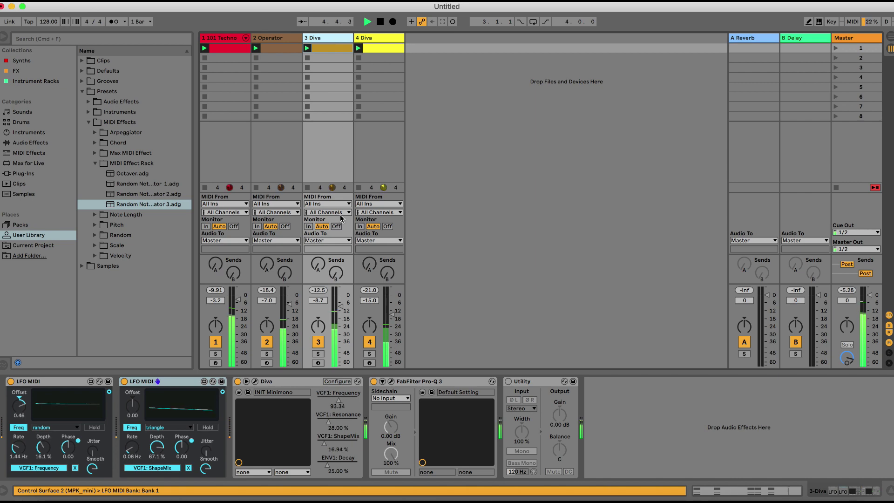
{"action": "left_click", "coordinate": [372, 192]}
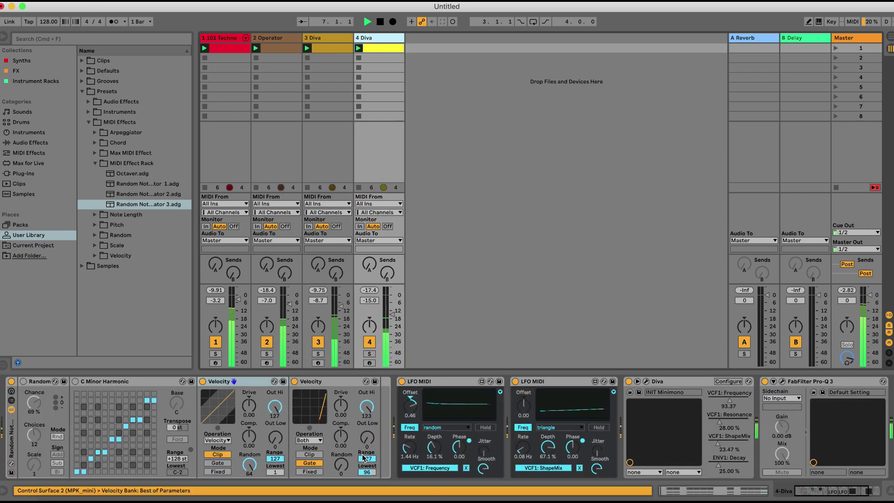
{"action": "left_click_drag", "start_coordinate": [366, 472], "coordinate": [366, 465]}
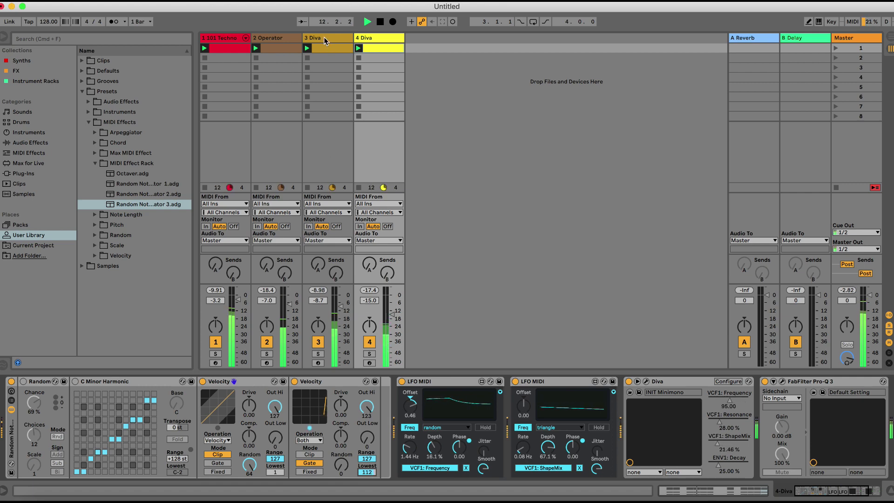
- Select the 3-Diva and 4-Diva tracks together
{"action": "left_click", "coordinate": [323, 40]}
{"action": "left_click", "coordinate": [379, 37], "text": "shift"}
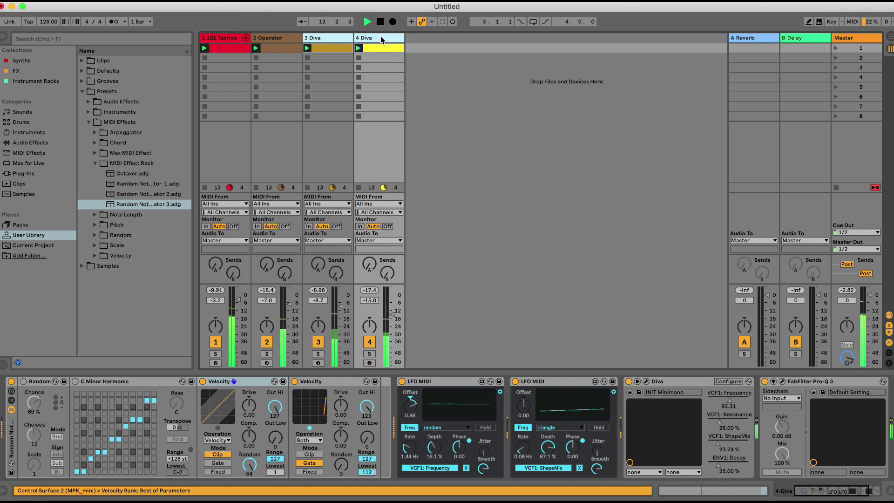
- Stop playback, group the two Diva tracks, and assign the group track a reddish-brown colour
{"action": "key", "text": "super+g"}
{"action": "key", "text": "space"}
{"action": "right_click", "coordinate": [330, 41]}
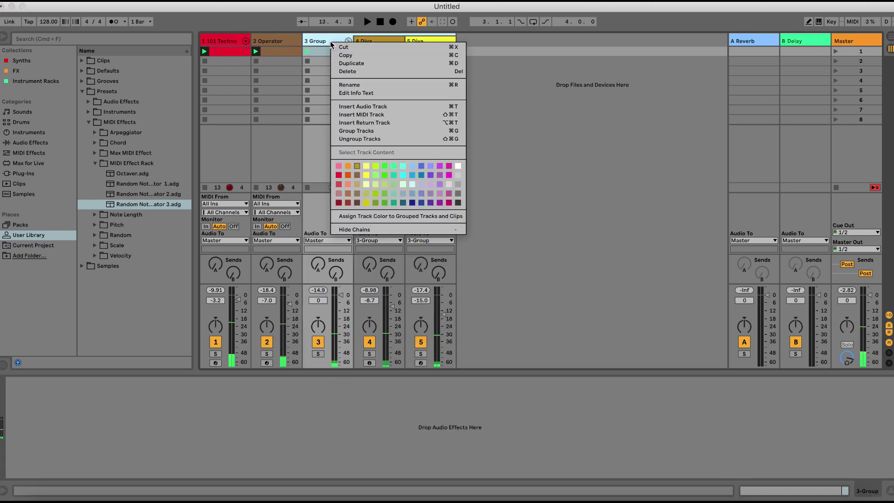
{"action": "left_click", "coordinate": [347, 195]}
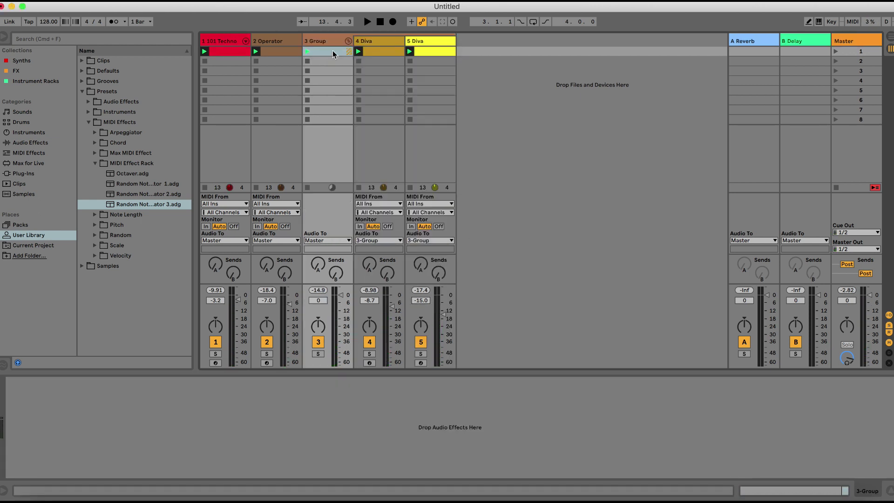
{"action": "left_click", "coordinate": [334, 43]}
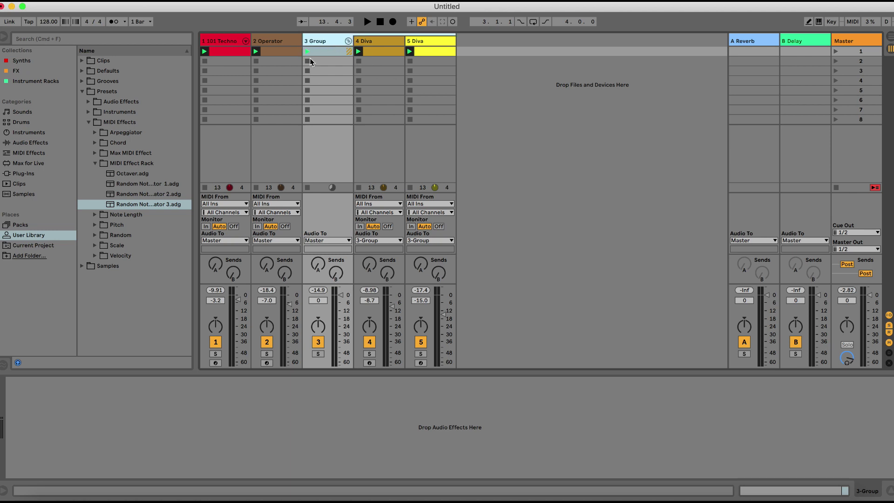
- Set the return track's Delay to Ping Pong with 60% feedback, and enable its filter at 1.61 kHz with width 4.64
{"action": "left_click", "coordinate": [813, 46]}
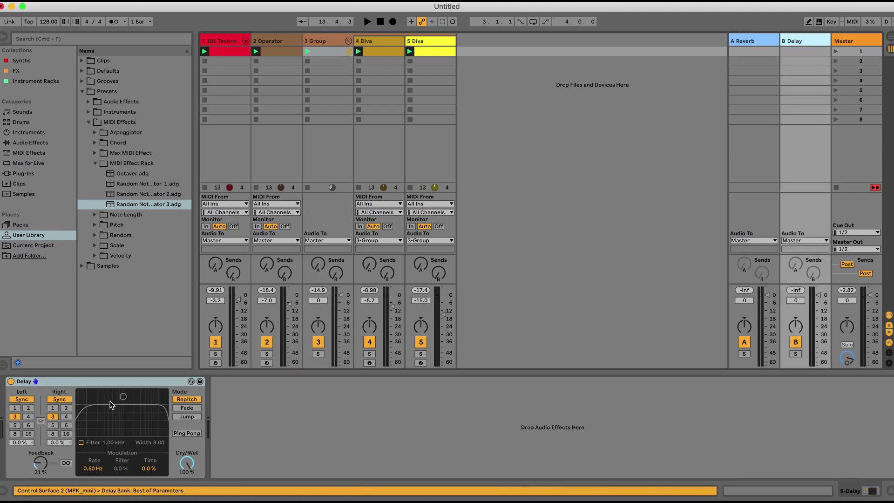
{"action": "left_click", "coordinate": [184, 435]}
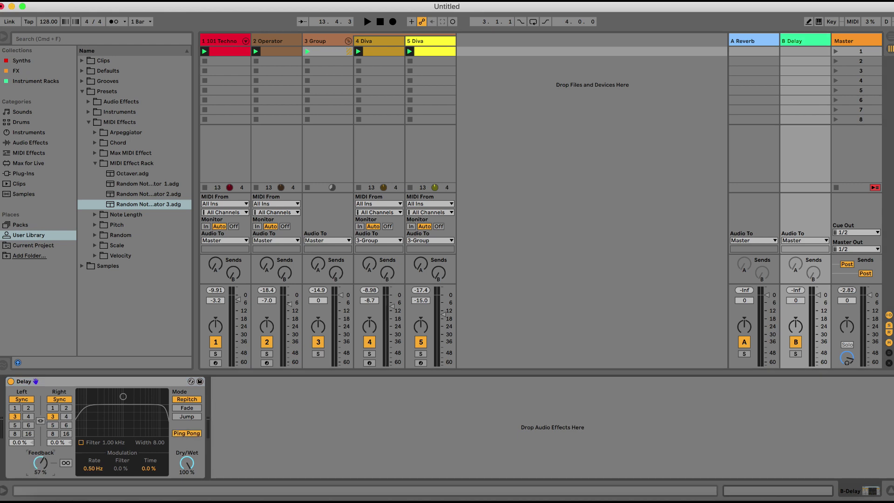
{"action": "left_click", "coordinate": [82, 442]}
{"action": "left_click_drag", "start_coordinate": [123, 397], "coordinate": [131, 412]}
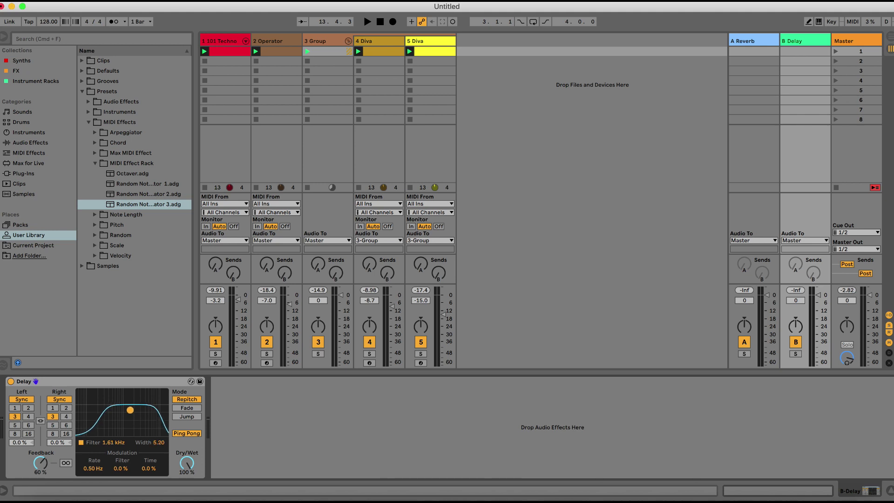
{"action": "left_click_drag", "start_coordinate": [130, 410], "coordinate": [129, 413]}
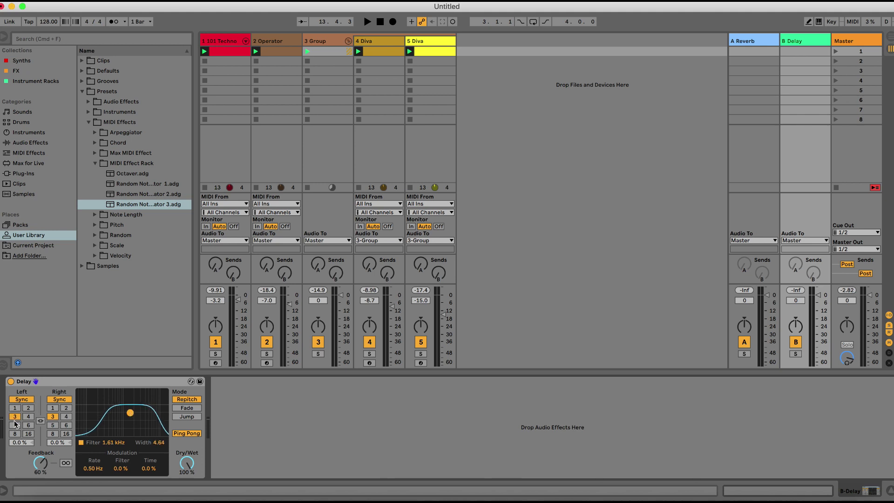
- Play the set and raise the Diva group's Send B to feed the delay return
{"action": "key", "text": "space"}
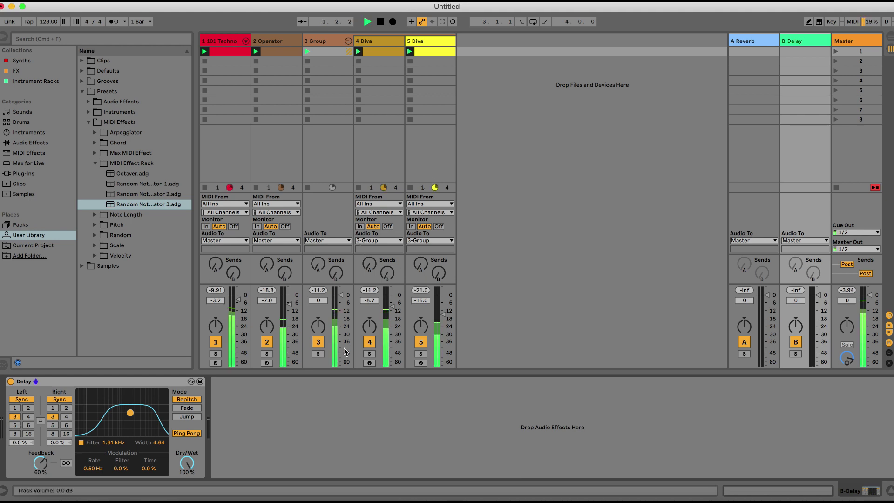
{"action": "left_click_drag", "start_coordinate": [335, 272], "coordinate": [335, 256]}
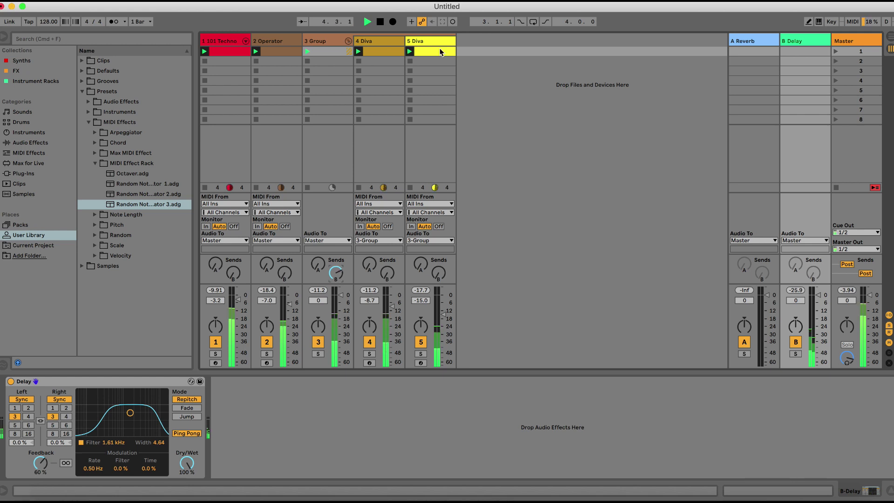
{"action": "left_click", "coordinate": [319, 42]}
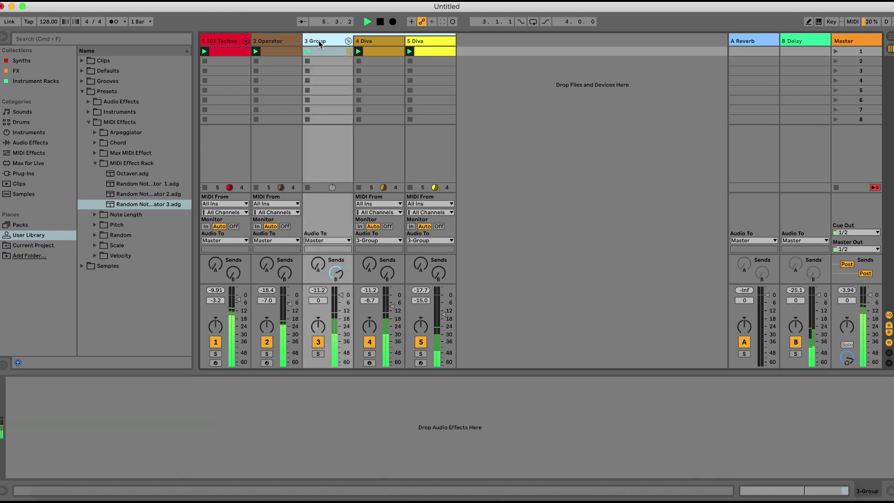
- Audition the clip on track 5 Diva, and delete its B2, A#2, D#2 and B1 notes, keeping only the G#2 pattern
{"action": "left_click", "coordinate": [422, 52]}
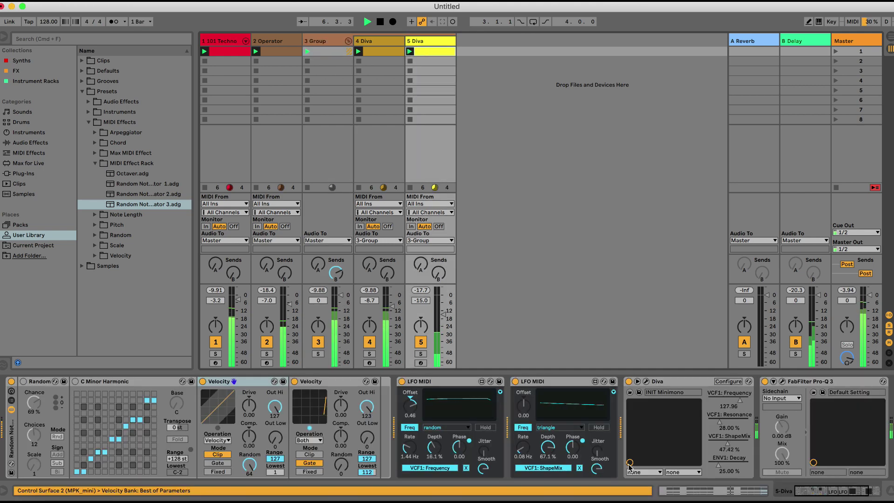
{"action": "left_click", "coordinate": [667, 492]}
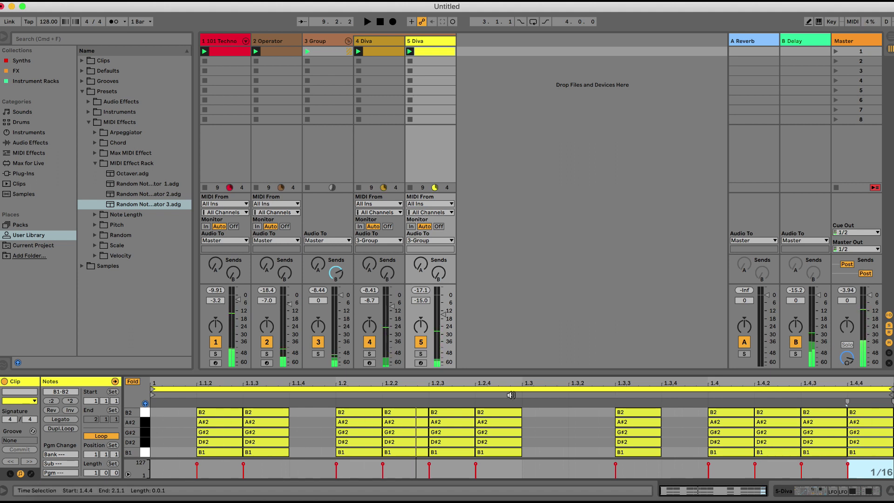
{"action": "key", "text": "space"}
{"action": "left_click", "coordinate": [201, 431]}
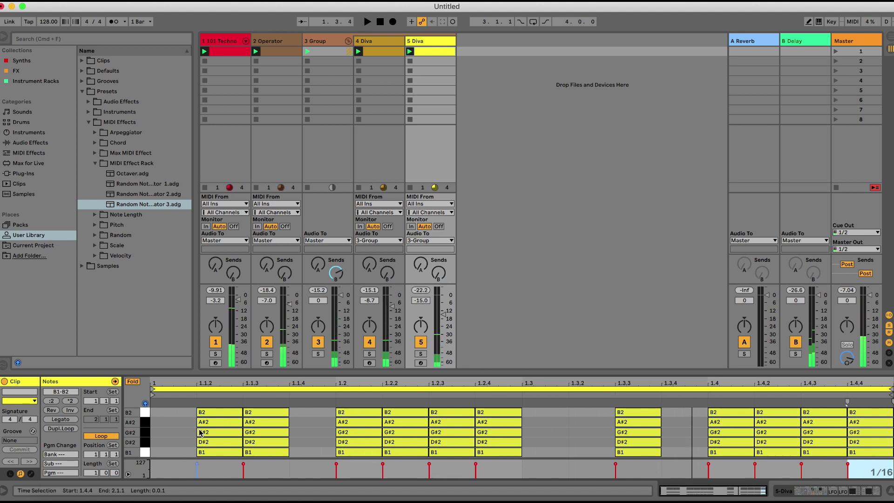
{"action": "key", "text": "space"}
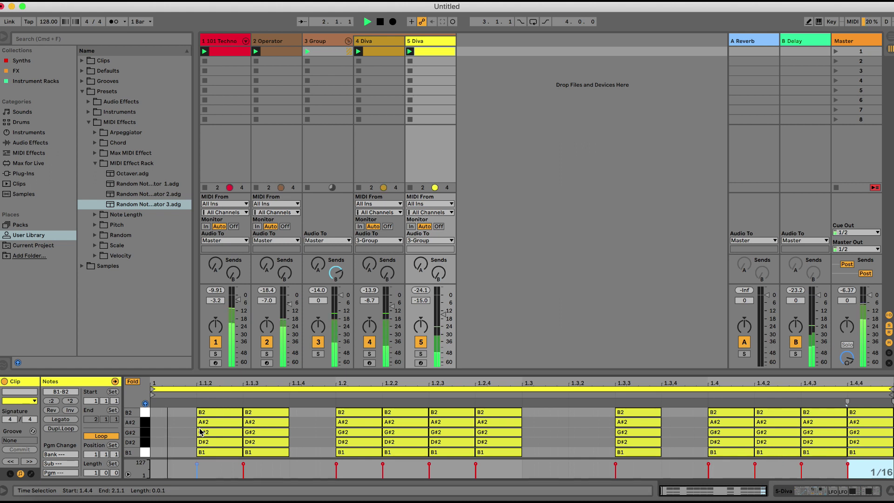
{"action": "key", "text": "space"}
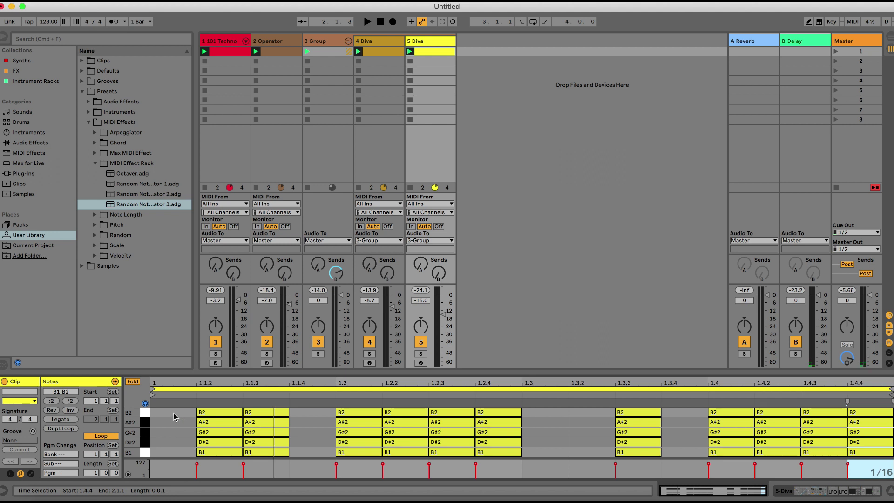
{"action": "left_click_drag", "start_coordinate": [174, 416], "coordinate": [891, 425]}
{"action": "key", "text": "Delete"}
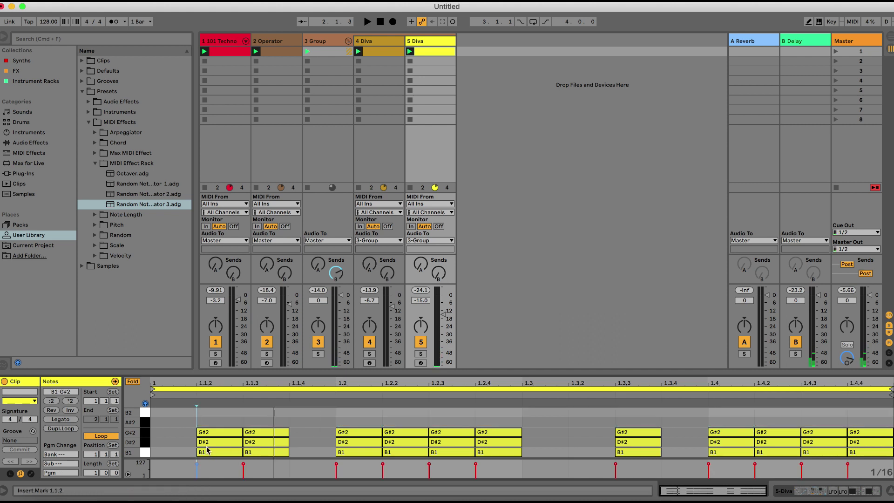
{"action": "left_click_drag", "start_coordinate": [185, 444], "coordinate": [870, 457]}
{"action": "key", "text": "Delete"}
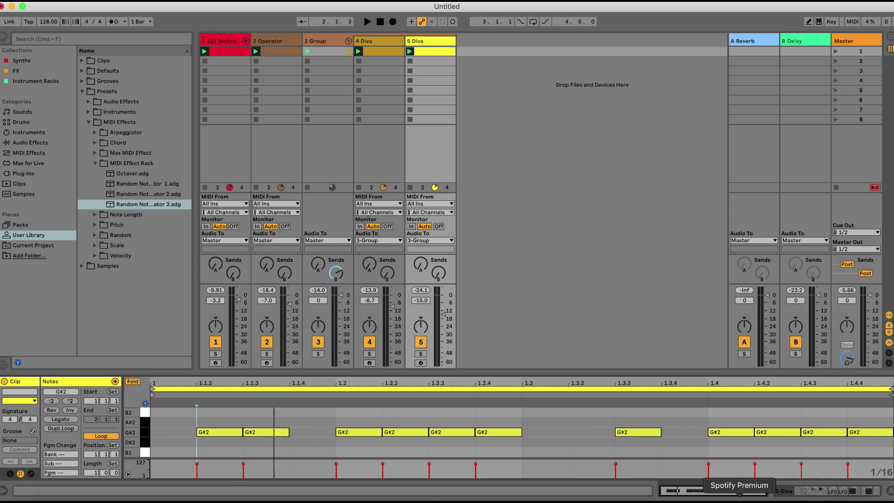
- Lower oscillator 2's volume in the mixer of track 5's Diva synth and close the plugin window
{"action": "left_click", "coordinate": [813, 491]}
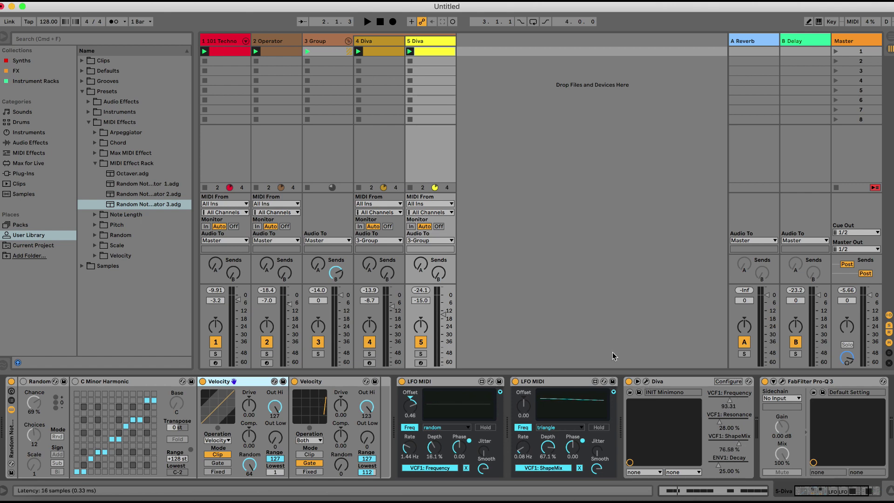
{"action": "left_click", "coordinate": [646, 382]}
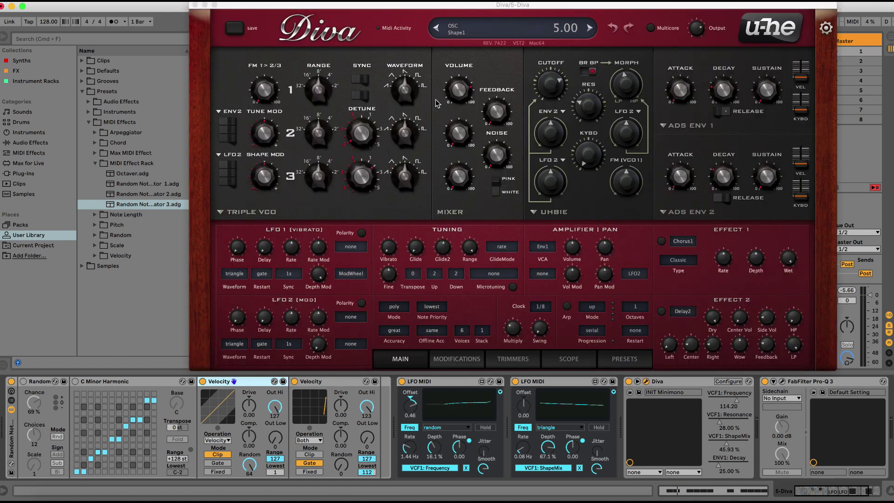
{"action": "mouse_move", "coordinate": [464, 143]}
{"action": "left_mouse_down"}
{"action": "mouse_move", "coordinate": [463, 115]}
{"action": "mouse_move", "coordinate": [463, 156]}
{"action": "left_mouse_up"}
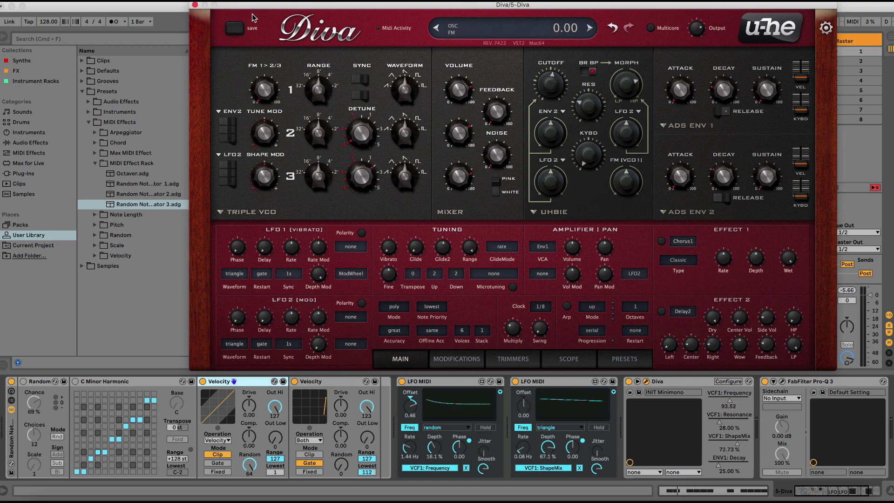
{"action": "left_click", "coordinate": [195, 4]}
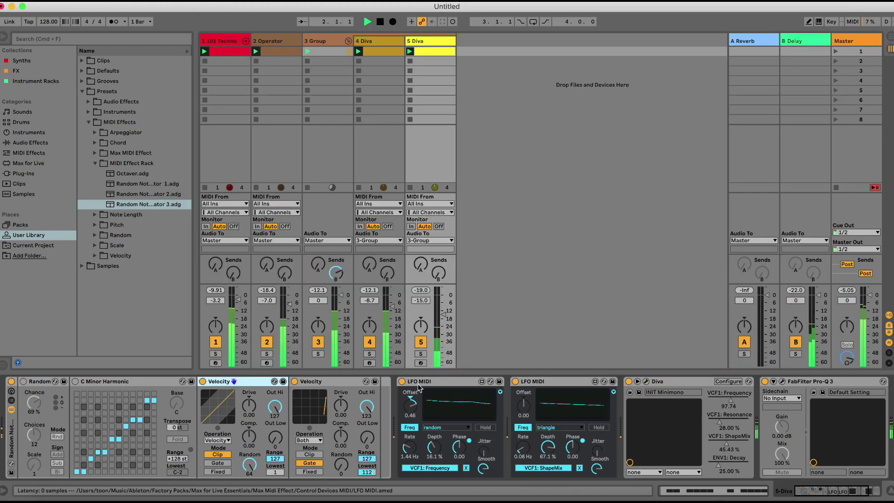
- Listen to track 5 Diva in solo while checking its clip notes and MIDI effect chain, and unsolo it
{"action": "left_click", "coordinate": [420, 354]}
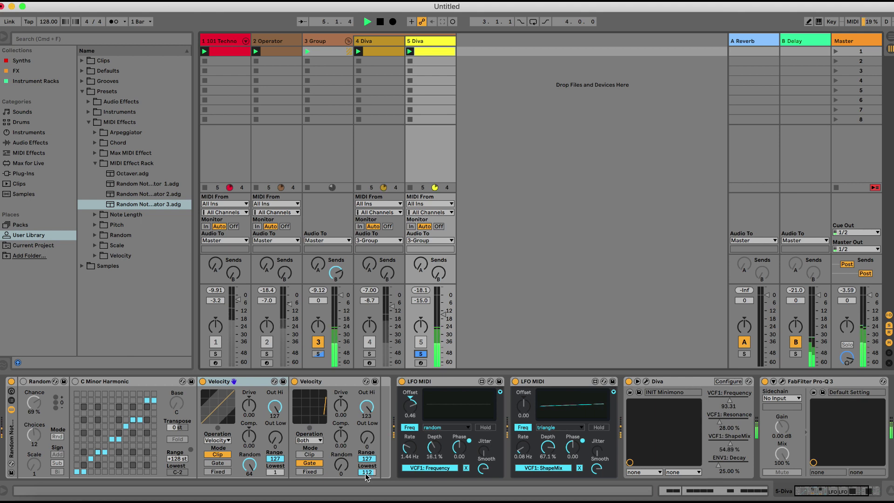
{"action": "left_click", "coordinate": [686, 492]}
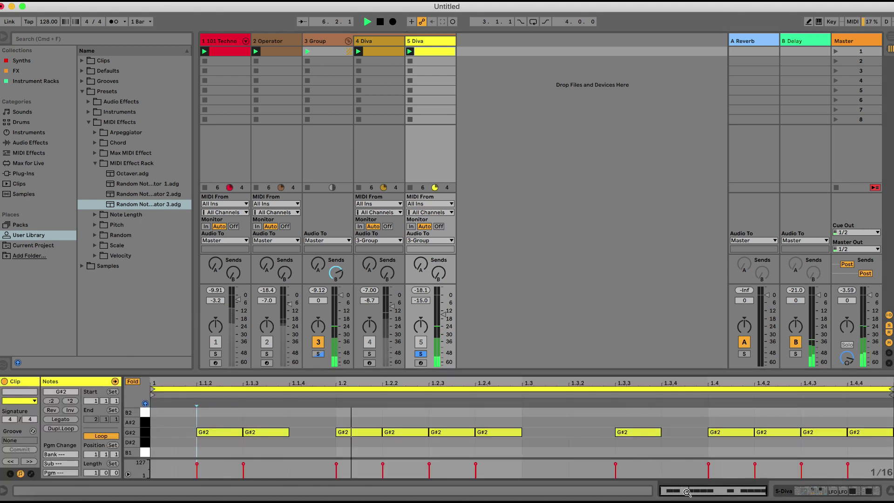
{"action": "left_click", "coordinate": [808, 492]}
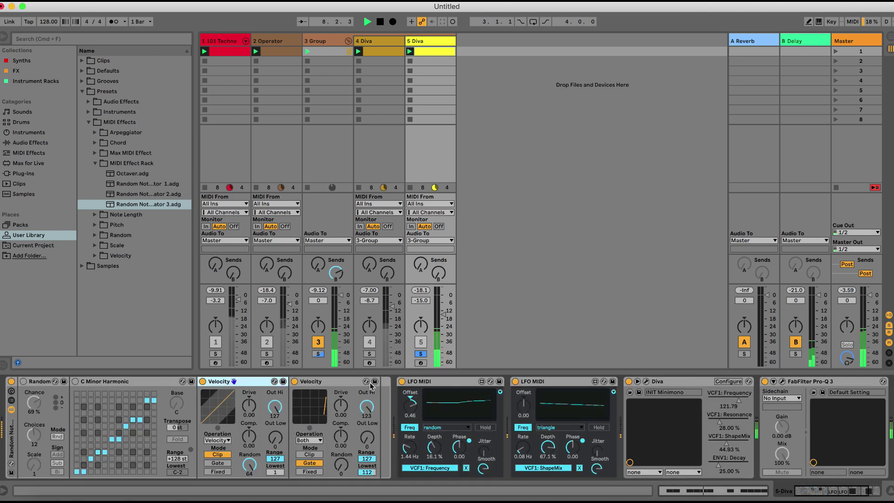
{"action": "left_click", "coordinate": [422, 354]}
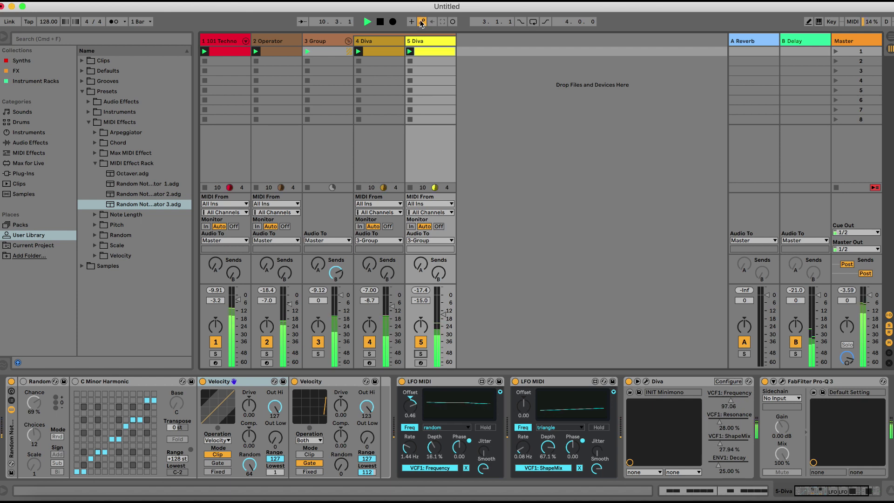
- Solo track 4 Diva and stop playback with that track selected
{"action": "left_click", "coordinate": [417, 41]}
{"action": "left_click", "coordinate": [364, 42]}
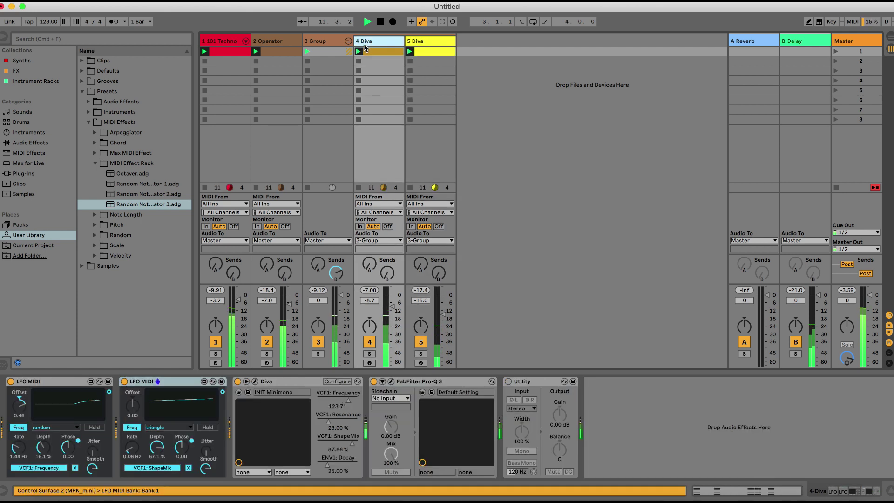
{"action": "left_click", "coordinate": [369, 353]}
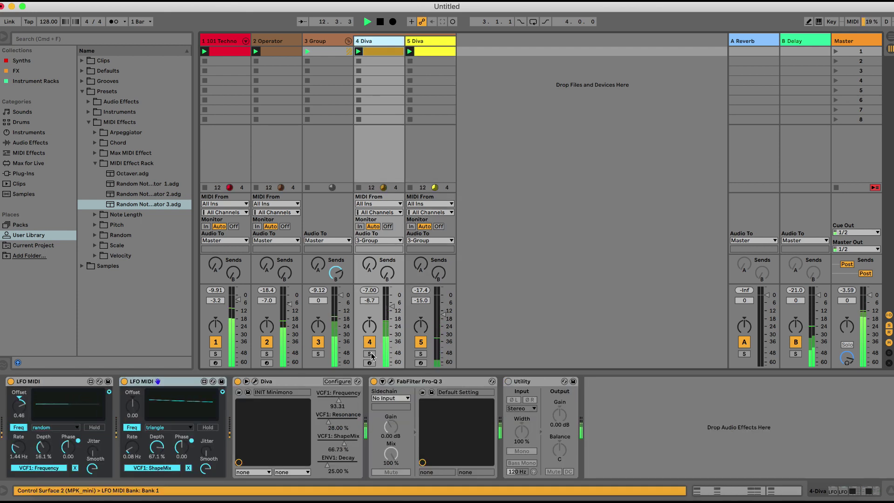
{"action": "key", "text": "space"}
{"action": "left_click", "coordinate": [377, 41]}
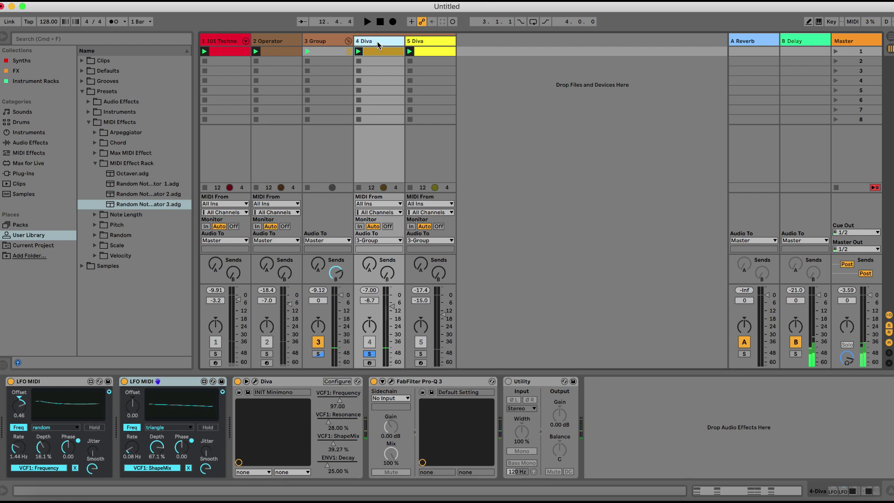
- Open track 4's Diva synth and raise the Pan Mod amount driven by LFO2
{"action": "left_click", "coordinate": [255, 381]}
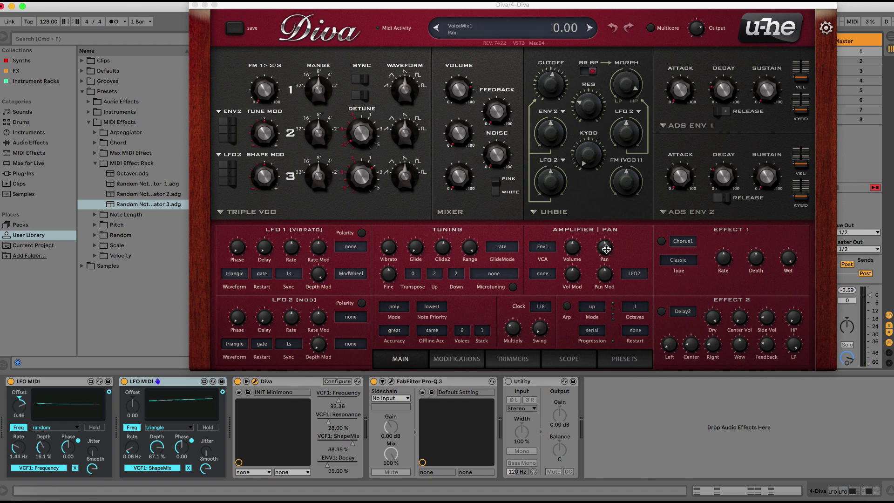
{"action": "left_click", "coordinate": [606, 276]}
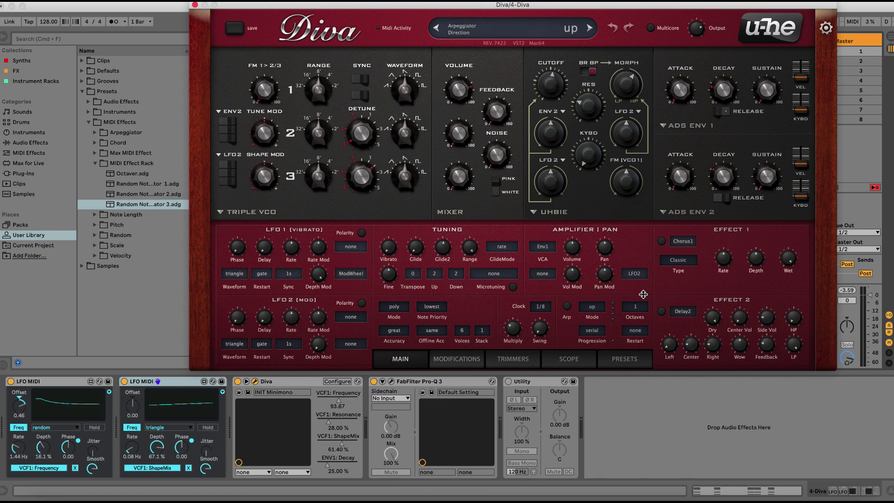
{"action": "left_click_drag", "start_coordinate": [605, 278], "coordinate": [602, 260]}
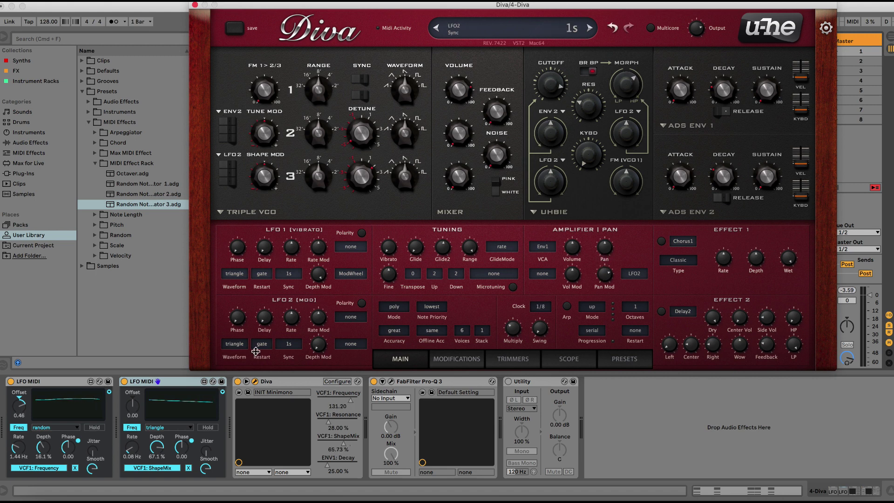
- Set LFO 2's sync rate to 1/16 and its restart mode to sync
{"action": "left_click", "coordinate": [284, 345]}
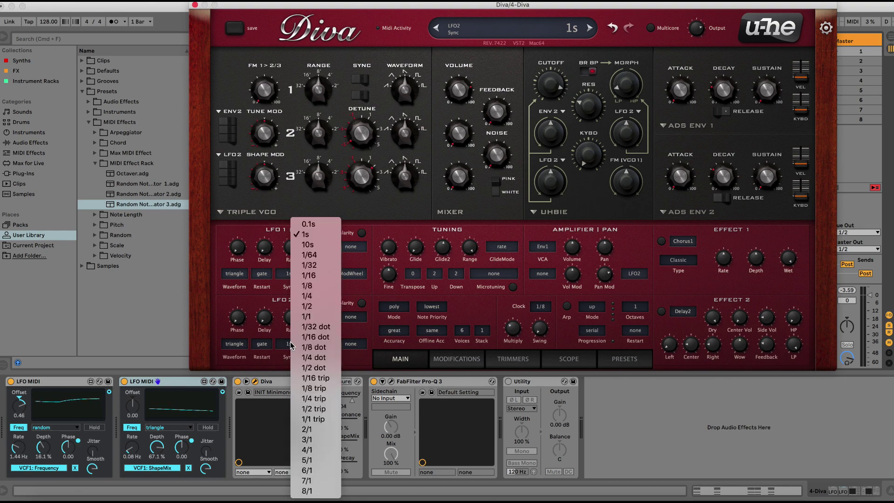
{"action": "left_click", "coordinate": [301, 276]}
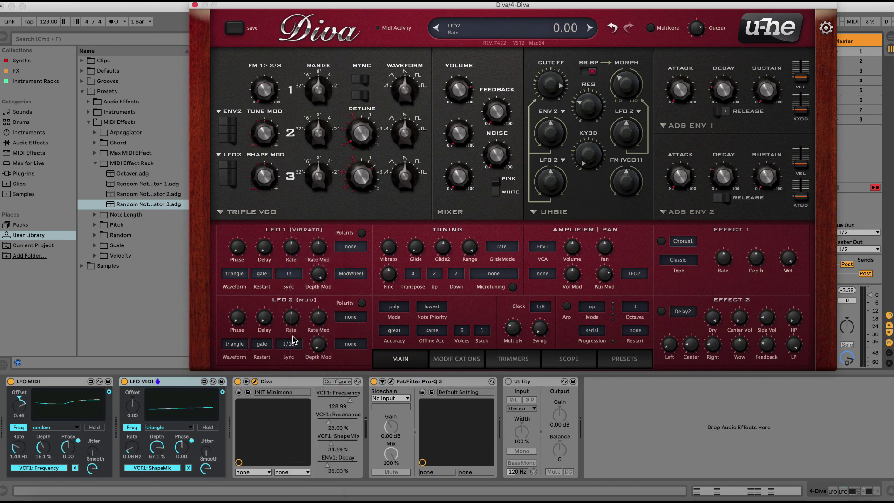
{"action": "left_click", "coordinate": [262, 344]}
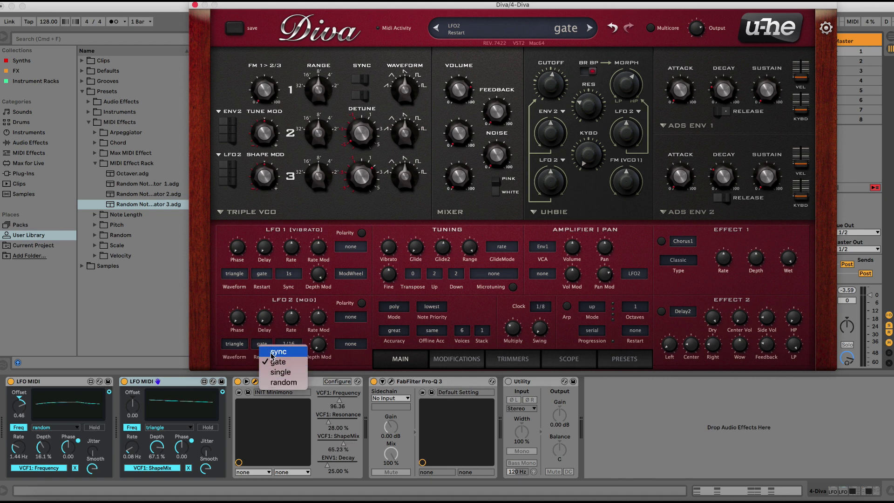
{"action": "left_click", "coordinate": [272, 355]}
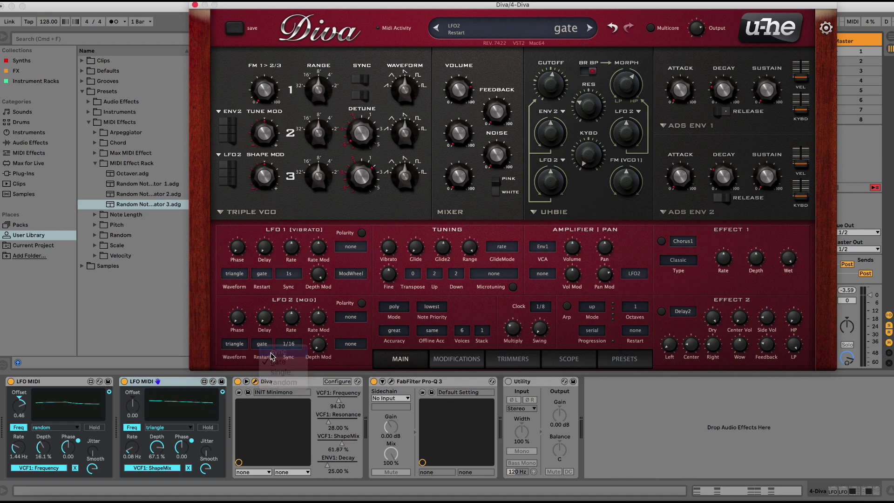
- Set the LFO 2 waveform of track 4's Diva to rand hold and raise its Pan Mod amount
{"action": "left_click", "coordinate": [243, 345]}
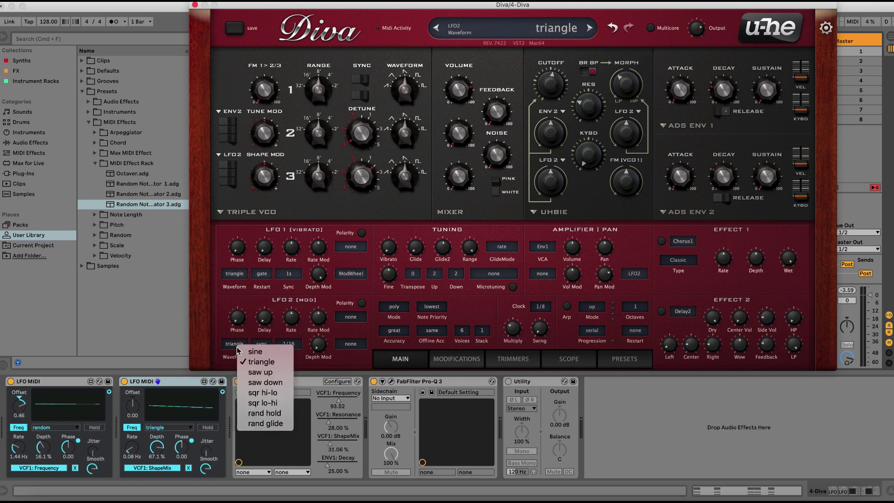
{"action": "left_click", "coordinate": [252, 416]}
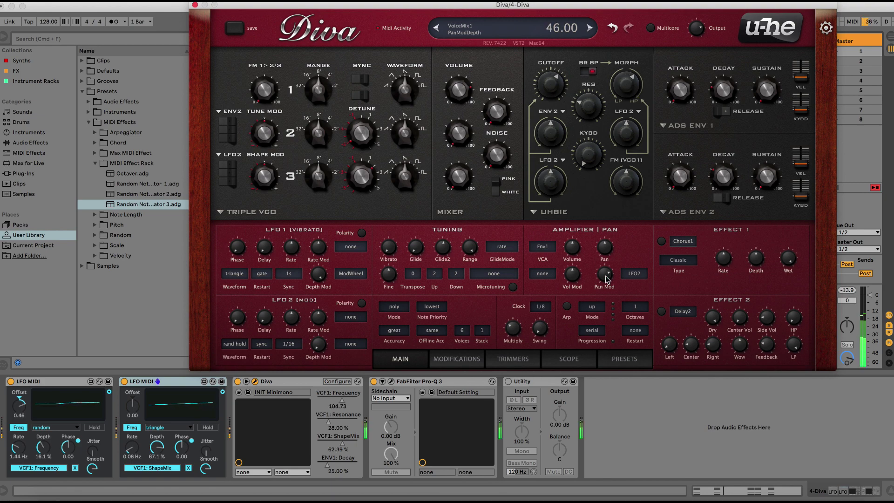
{"action": "left_click_drag", "start_coordinate": [607, 280], "coordinate": [607, 270]}
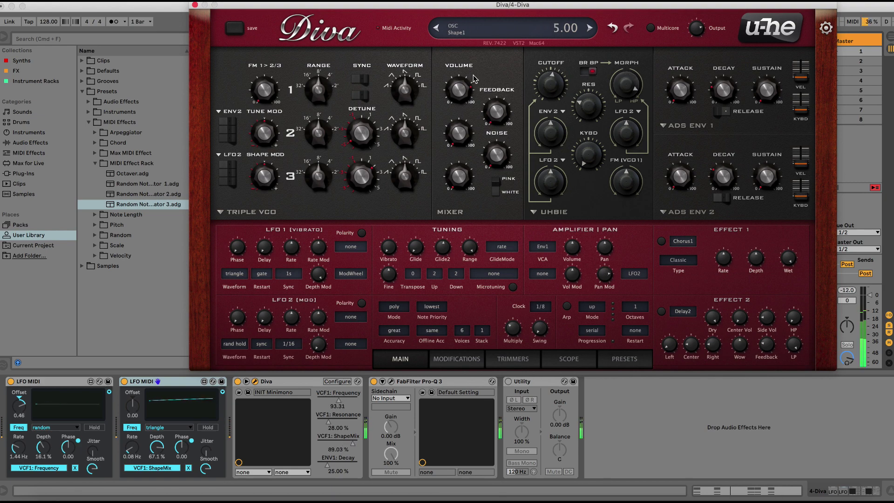
- Deactivate the B Delay return, readjust the Pan Mod amount in track 4's Diva and close its window
{"action": "left_click_drag", "start_coordinate": [674, 9], "coordinate": [449, 118]}
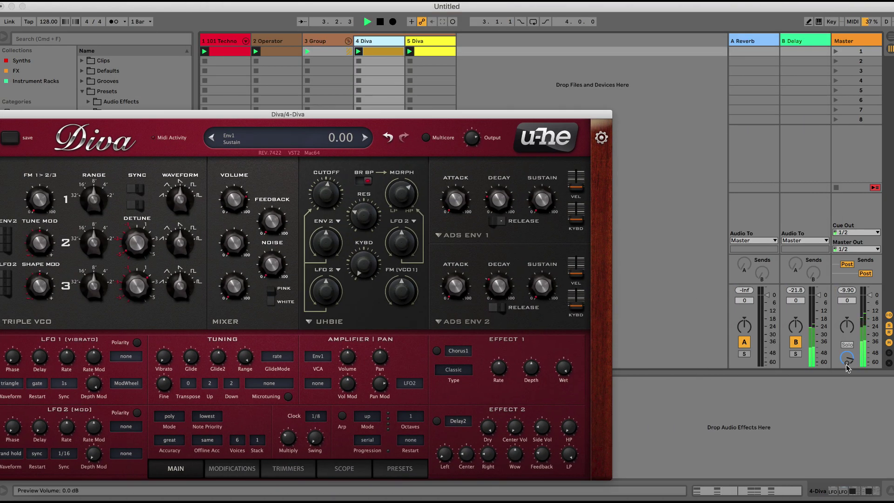
{"action": "left_click", "coordinate": [791, 332]}
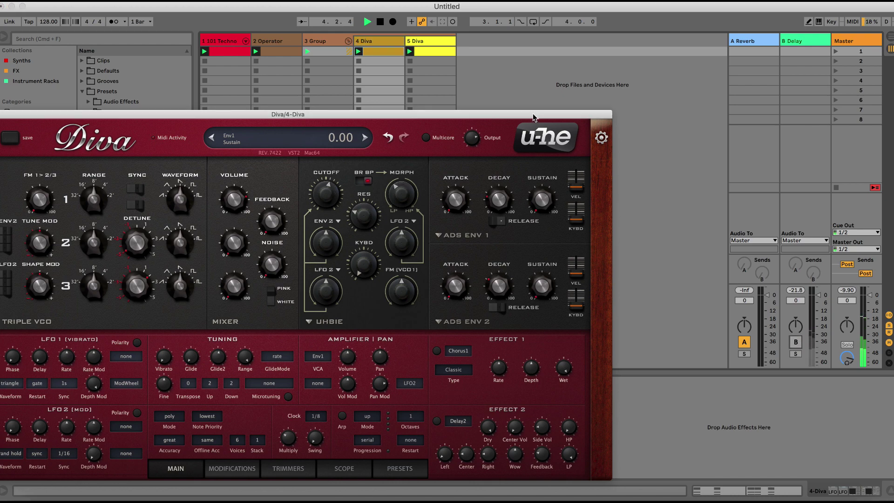
{"action": "left_click_drag", "start_coordinate": [533, 116], "coordinate": [659, 80]}
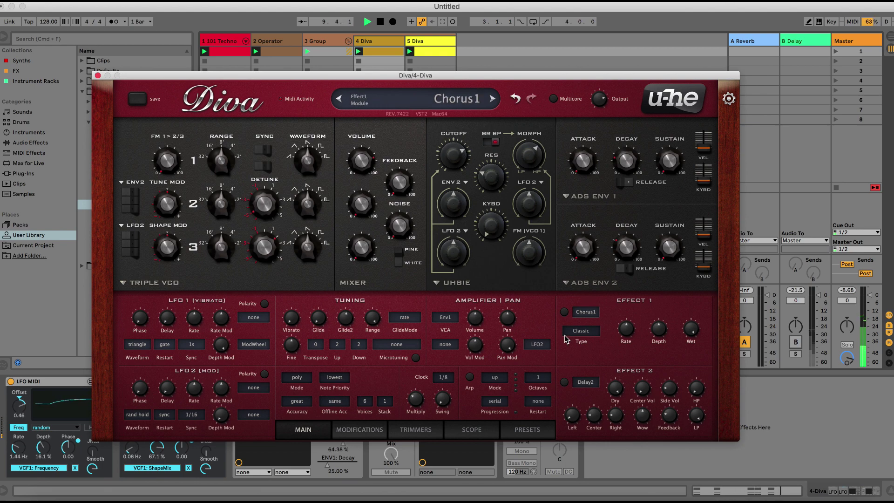
{"action": "mouse_move", "coordinate": [508, 350]}
{"action": "left_mouse_down"}
{"action": "mouse_move", "coordinate": [511, 375]}
{"action": "mouse_move", "coordinate": [513, 358]}
{"action": "left_mouse_up"}
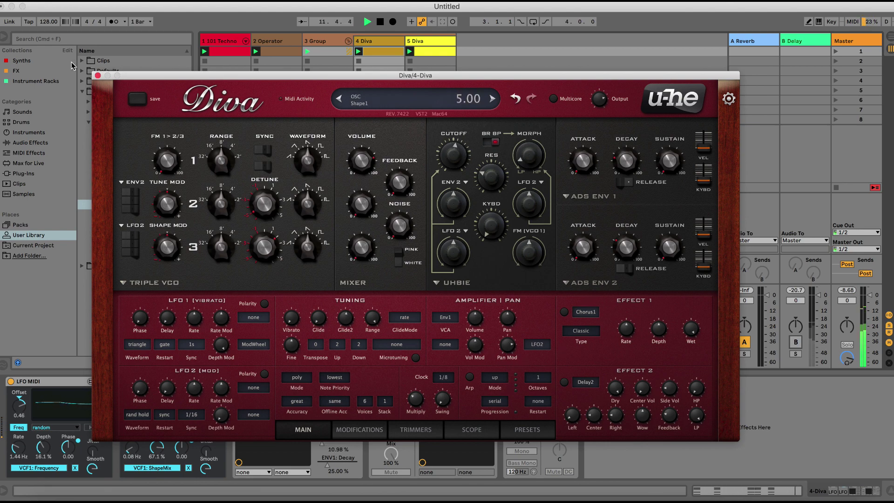
{"action": "left_click", "coordinate": [98, 75]}
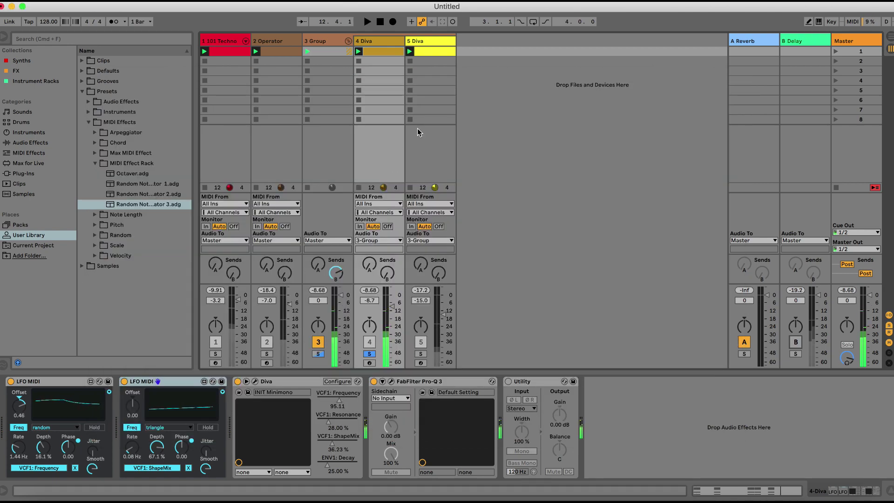
- Solo track 5 Diva during playback and raise the Pan Mod amount in its Diva synth
{"action": "left_click", "coordinate": [422, 355]}
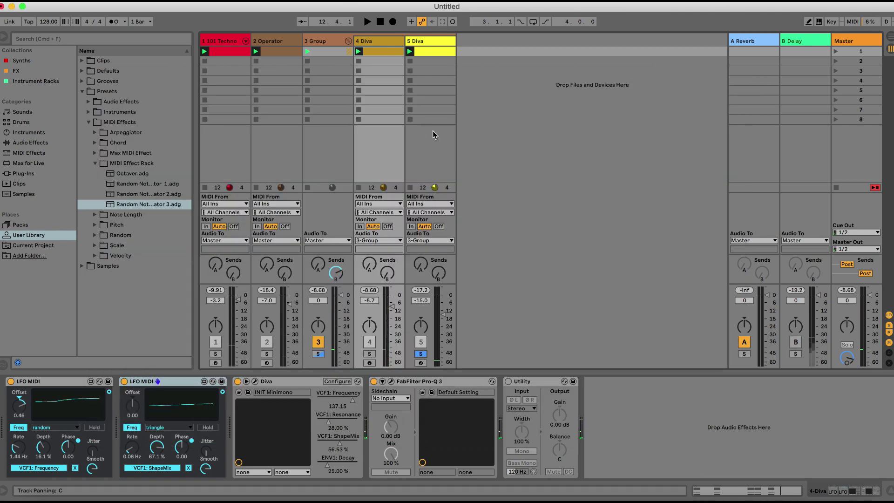
{"action": "left_click", "coordinate": [431, 43]}
{"action": "key", "text": "space"}
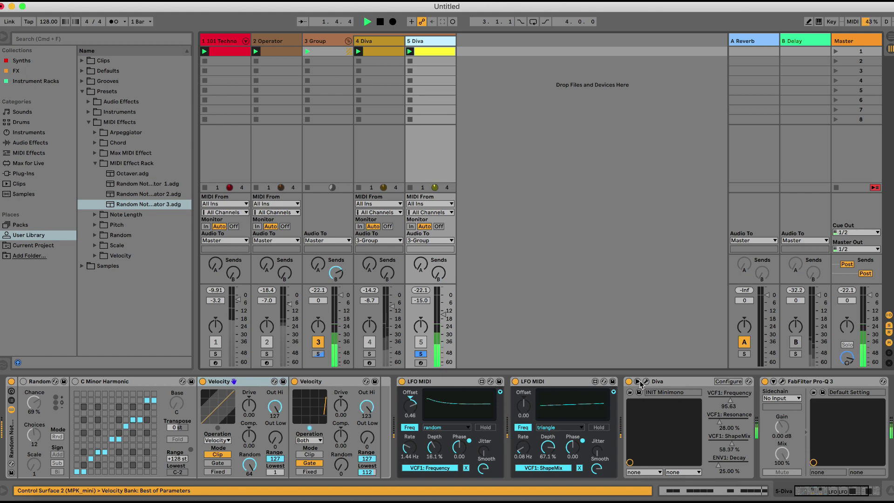
{"action": "key", "text": "super+alt+p"}
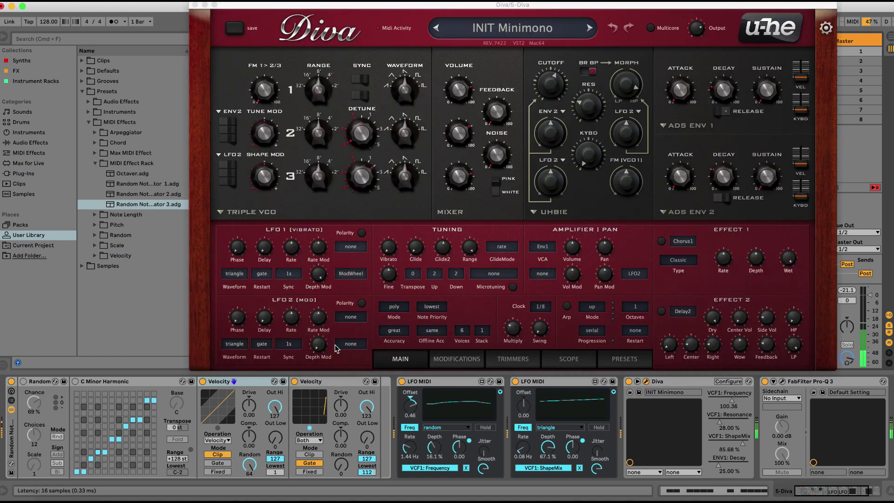
{"action": "left_click_drag", "start_coordinate": [604, 282], "coordinate": [604, 261]}
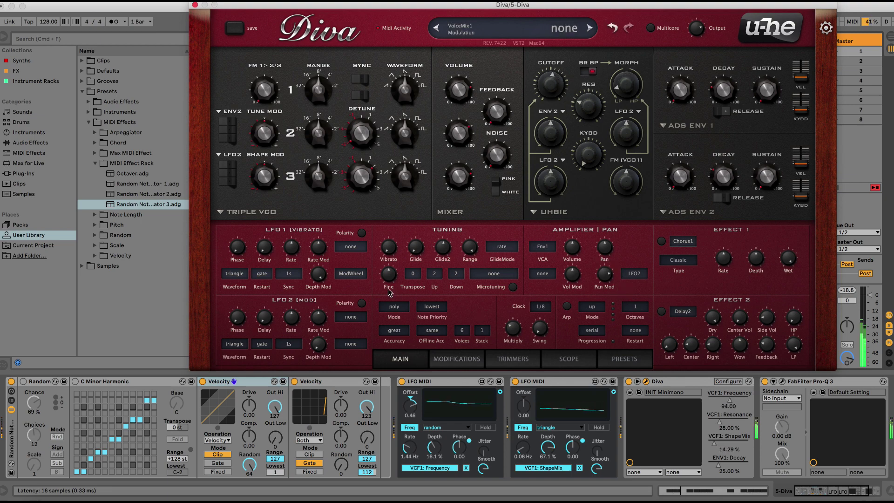
- Set LFO 2 of track 5's Diva to a 1/16 sync rate, sync restart and the rand hold waveform
{"action": "left_click", "coordinate": [288, 344]}
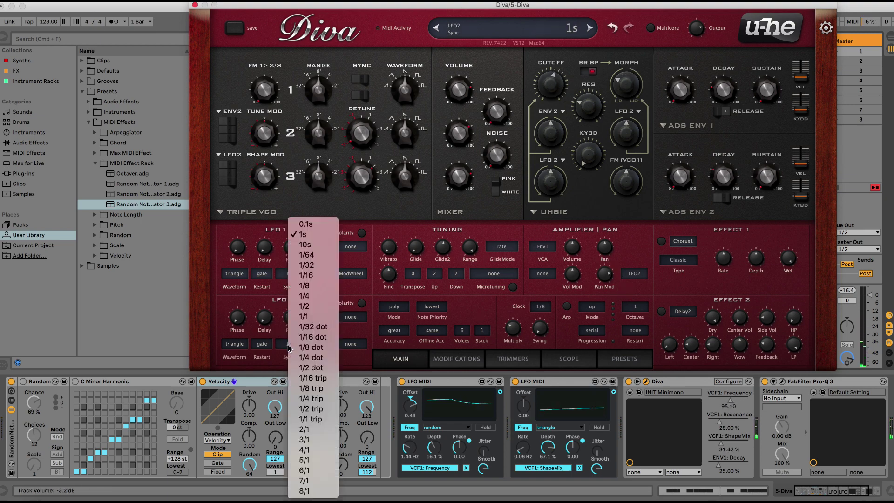
{"action": "left_click", "coordinate": [302, 275]}
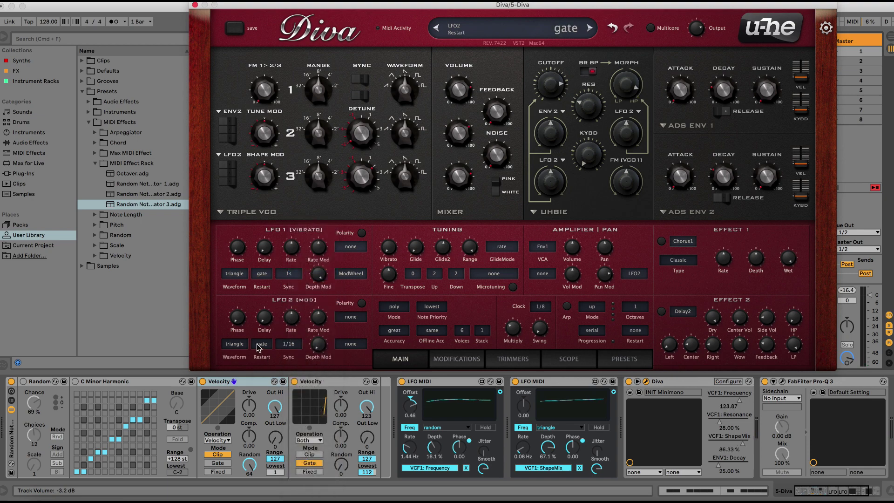
{"action": "left_click", "coordinate": [261, 345]}
{"action": "left_click", "coordinate": [276, 348]}
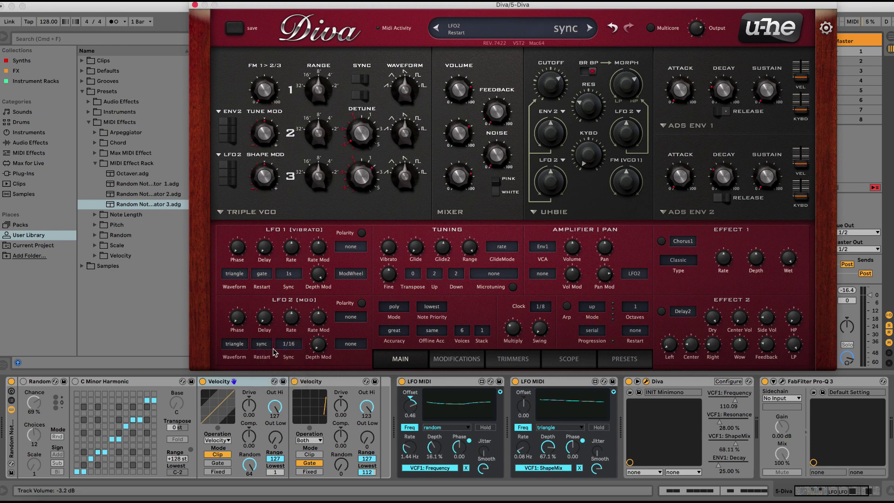
{"action": "left_click", "coordinate": [231, 357]}
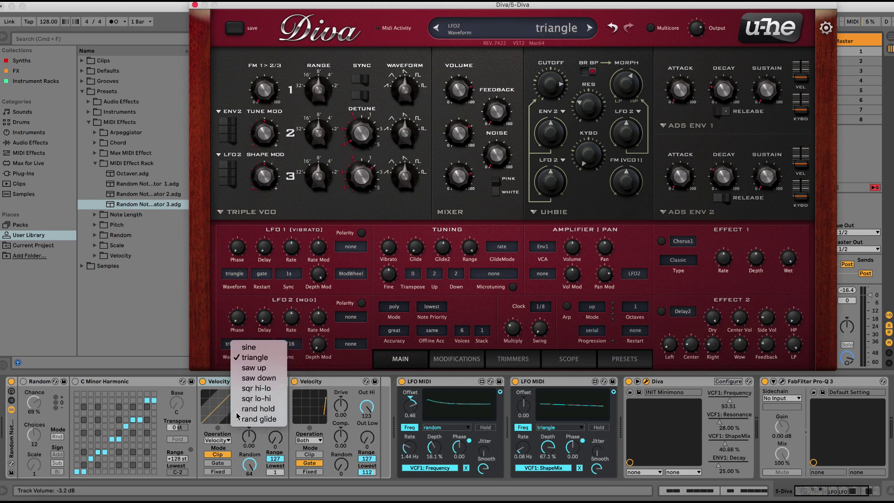
{"action": "left_click", "coordinate": [258, 409]}
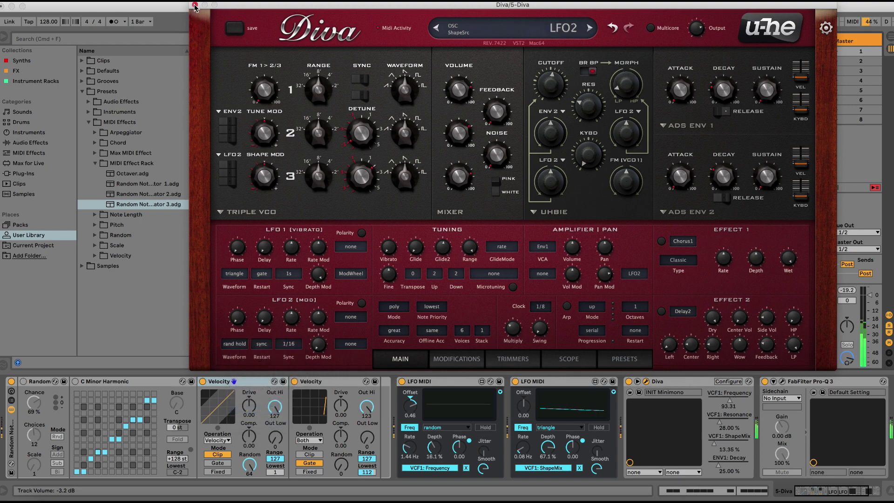
- Readjust the Pan Mod amount in track 5's Diva, then unsolo the track and reactivate the B Delay return
{"action": "left_click_drag", "start_coordinate": [610, 285], "coordinate": [595, 275]}
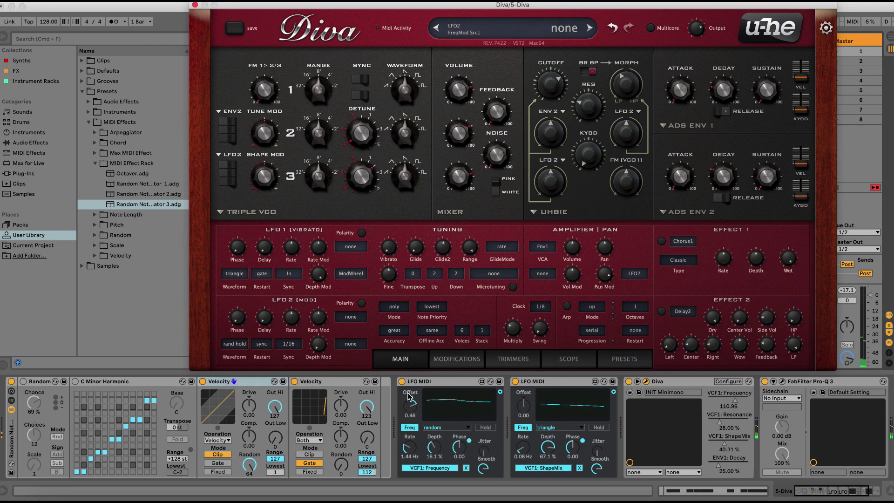
{"action": "left_click", "coordinate": [195, 5]}
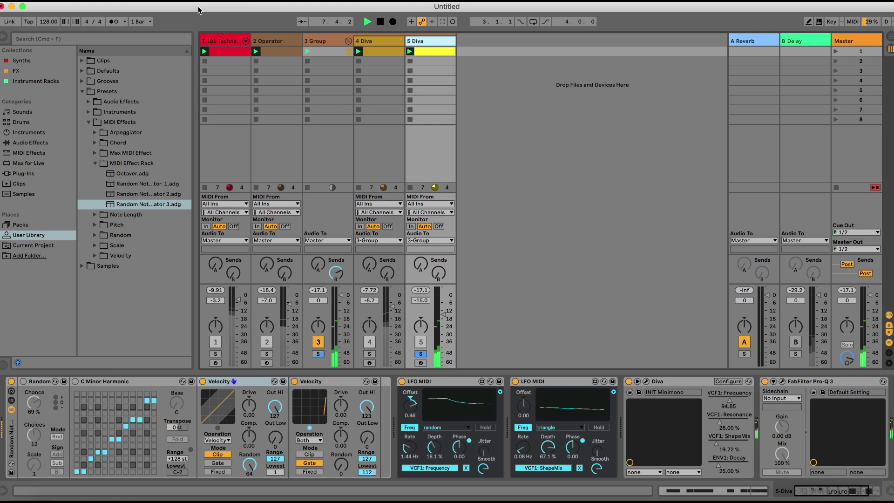
{"action": "left_click", "coordinate": [420, 354]}
{"action": "left_click", "coordinate": [420, 354]}
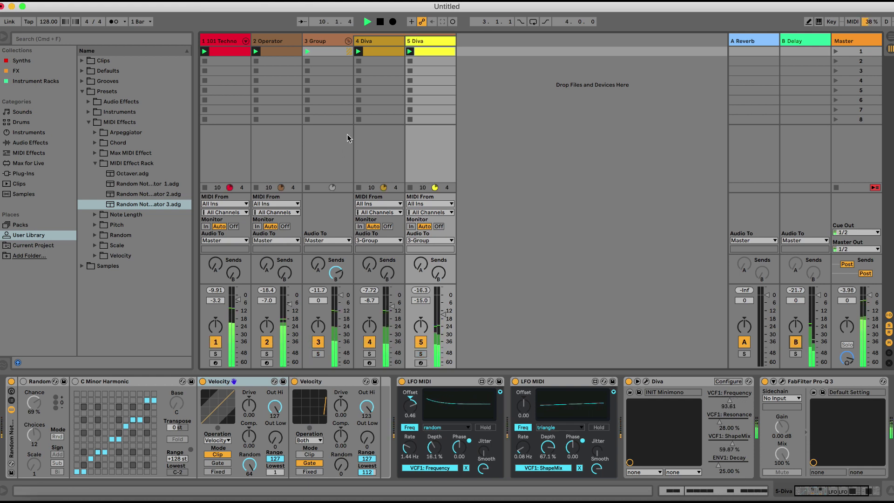
- Rename the group track holding both Diva tracks as Dub and fold it
{"action": "left_click", "coordinate": [329, 52]}
{"action": "key", "text": "super+r"}
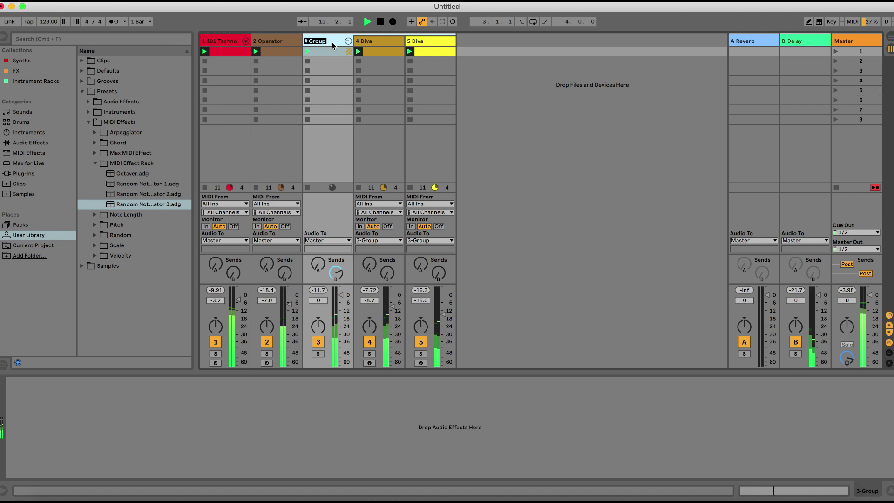
{"action": "type", "text": "Dub"}
{"action": "key", "text": "Return"}
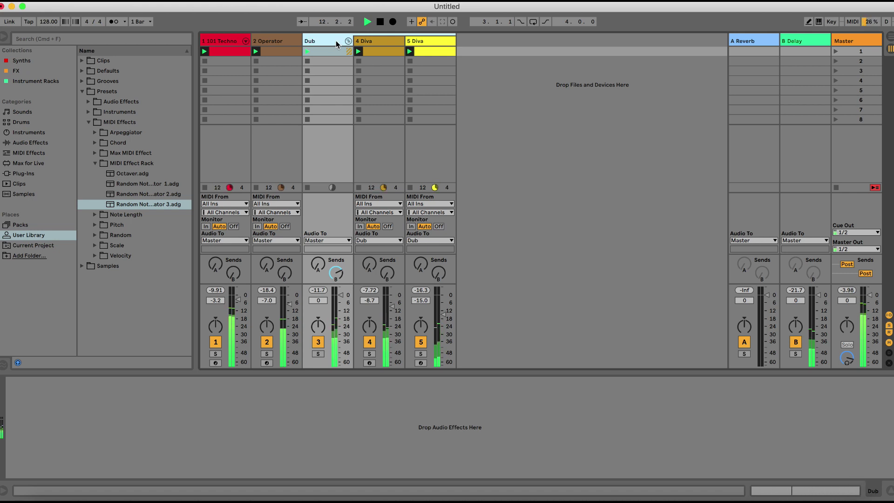
{"action": "left_click", "coordinate": [347, 41]}
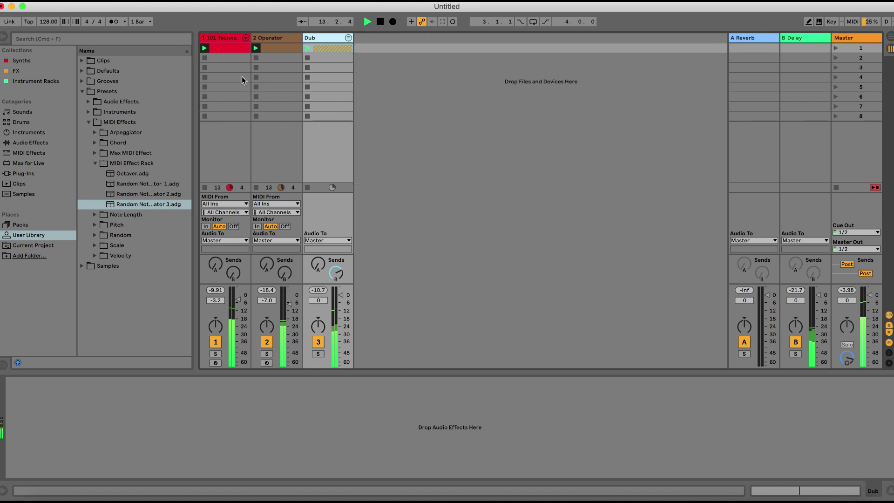
- Stop playback and collapse the Presets folder in the user library, with the Dub group selected
{"action": "key", "text": "space"}
{"action": "left_click", "coordinate": [83, 94]}
{"action": "left_click", "coordinate": [316, 39]}
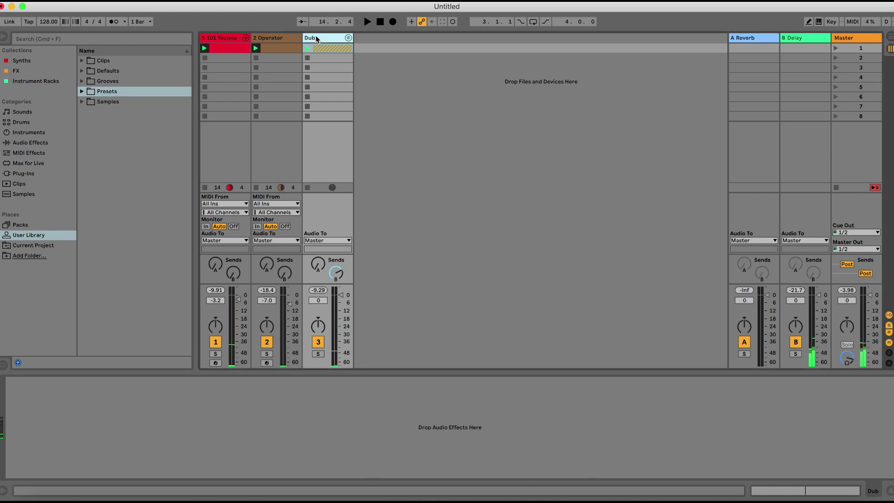
- Unfold the Dub group and raise the noise volume of track 4's Diva to about 33 during playback
{"action": "left_click", "coordinate": [348, 37]}
{"action": "left_click", "coordinate": [372, 43]}
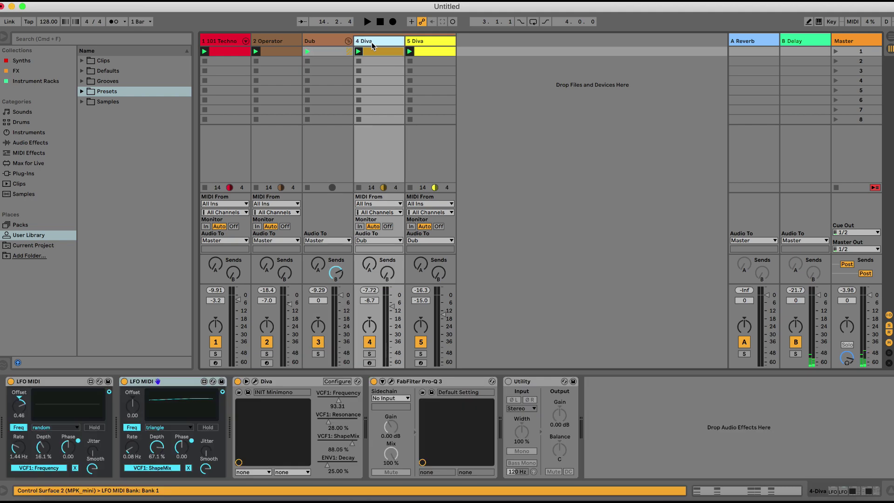
{"action": "left_click", "coordinate": [253, 381]}
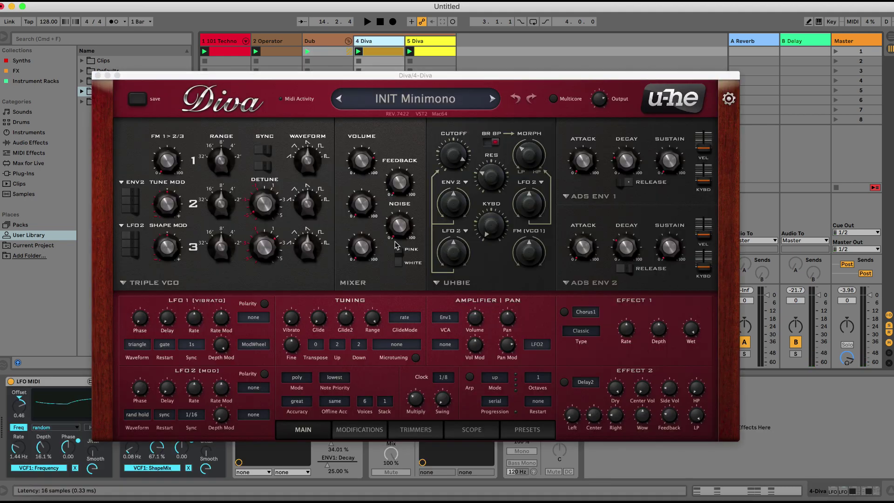
{"action": "mouse_move", "coordinate": [402, 226]}
{"action": "left_click_drag", "start_coordinate": [404, 227], "coordinate": [409, 158]}
{"action": "key", "text": "space"}
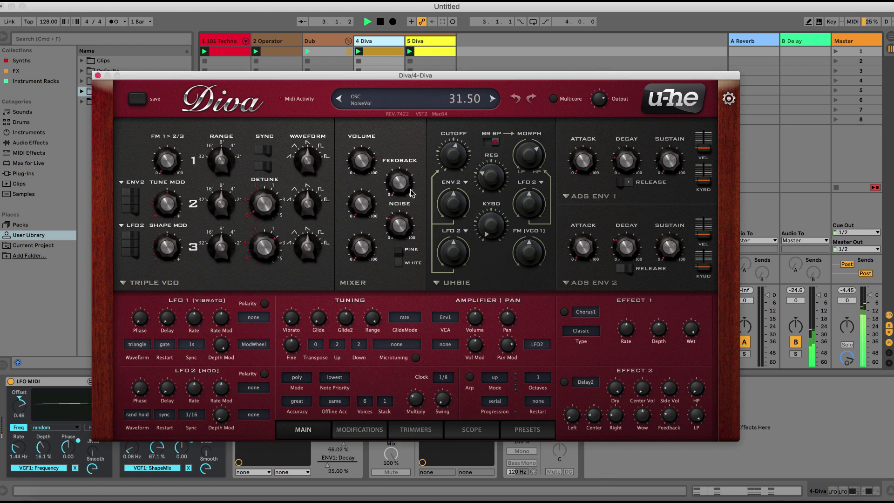
{"action": "left_click_drag", "start_coordinate": [411, 193], "coordinate": [411, 191]}
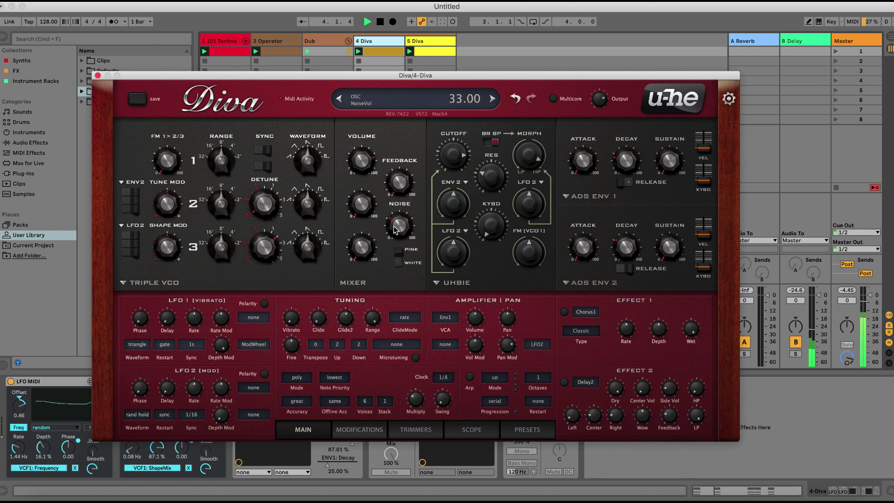
{"action": "left_click_drag", "start_coordinate": [394, 228], "coordinate": [395, 231]}
- Set the envelope 1 decay of track 4's Diva to 24 and close the synth window
{"action": "mouse_move", "coordinate": [628, 163]}
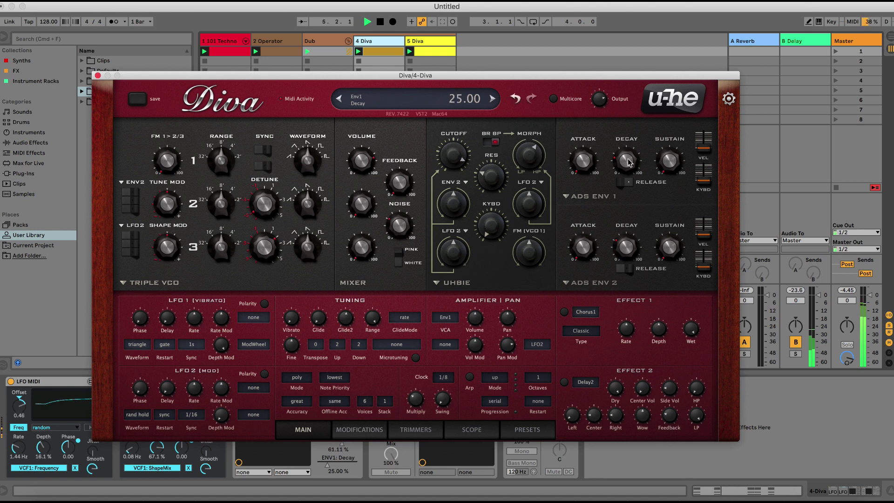
{"action": "mouse_move", "coordinate": [628, 166]}
{"action": "left_mouse_down"}
{"action": "mouse_move", "coordinate": [629, 143]}
{"action": "mouse_move", "coordinate": [637, 166]}
{"action": "left_mouse_up"}
{"action": "left_click", "coordinate": [97, 75]}
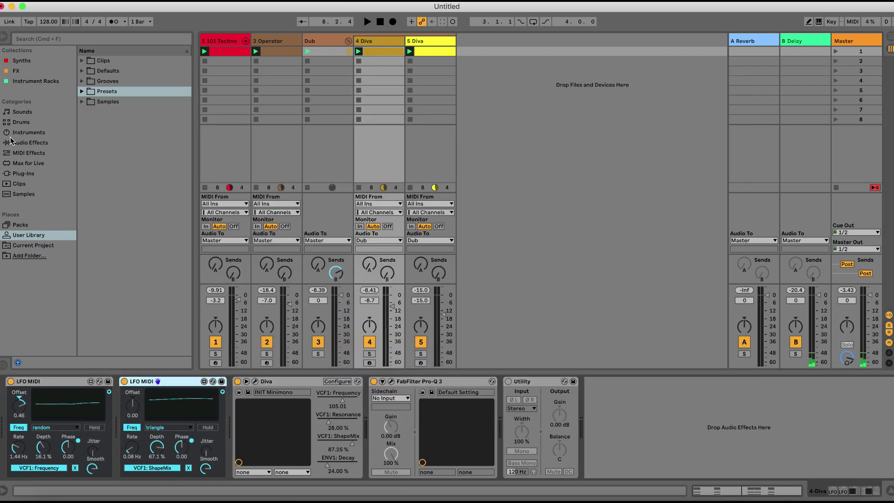
- Add a third Max for Live LFO MIDI device to track 4's chain, directly before the Diva synth
{"action": "left_click", "coordinate": [377, 43]}
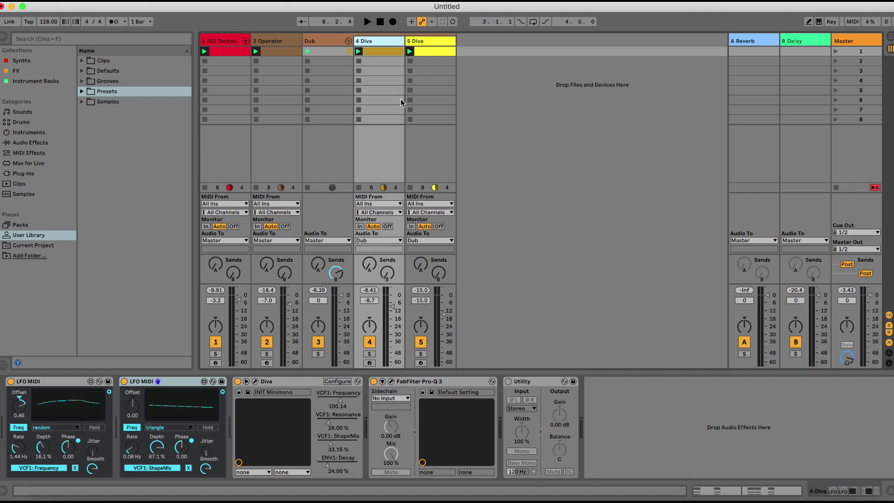
{"action": "left_click", "coordinate": [427, 42]}
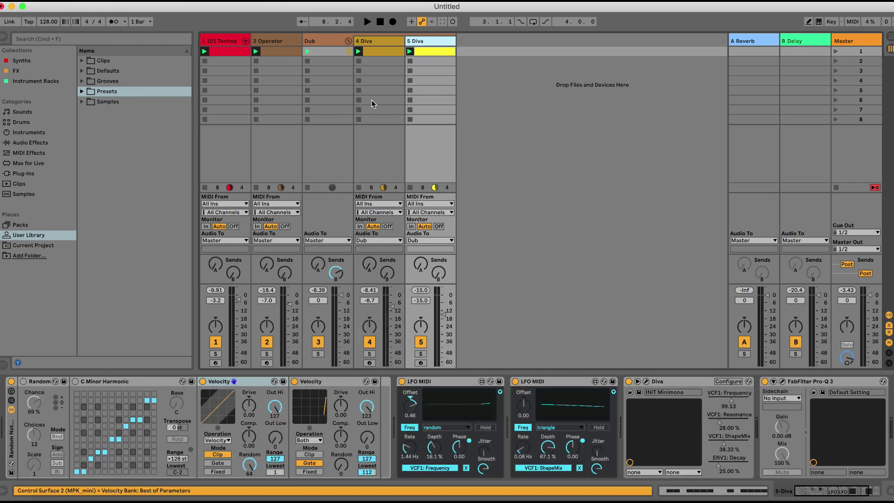
{"action": "left_click", "coordinate": [380, 41]}
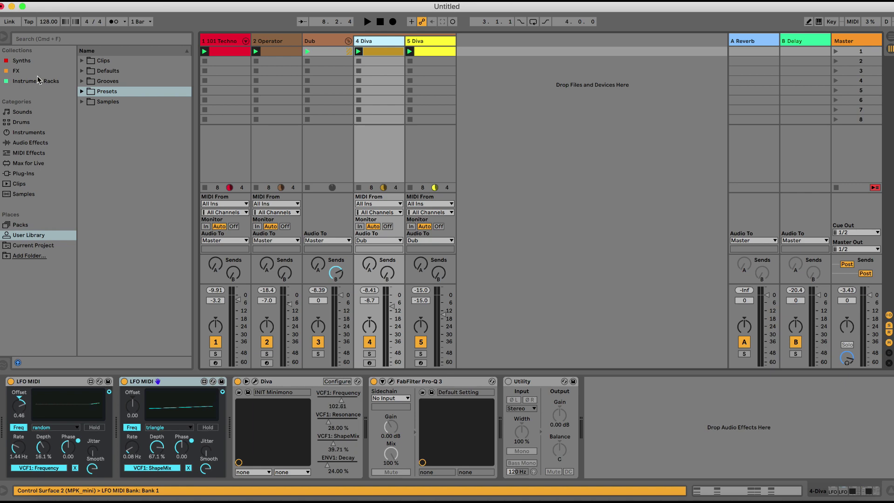
{"action": "left_click", "coordinate": [23, 164]}
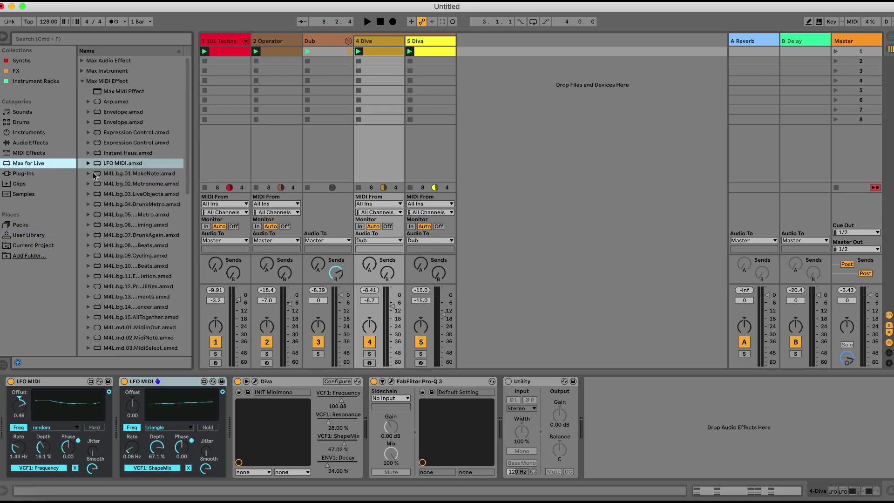
{"action": "left_click_drag", "start_coordinate": [120, 163], "coordinate": [239, 405]}
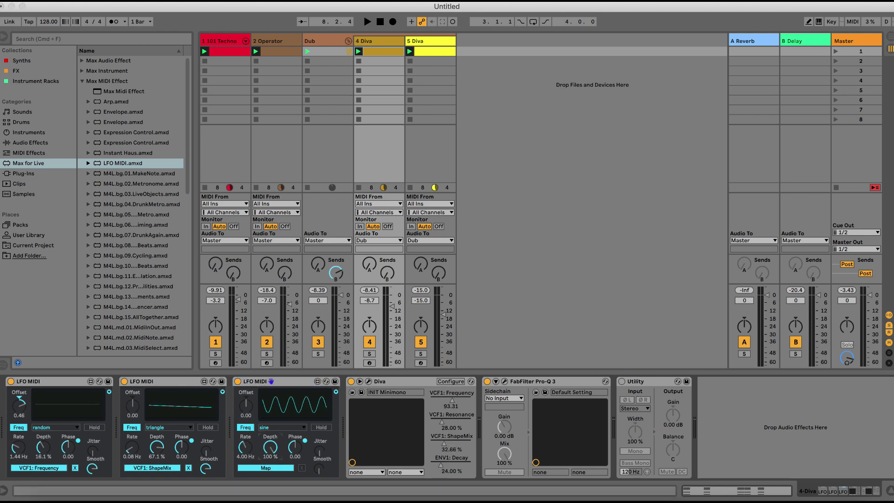
- Set the third LFO's depth to 0 % and solo track 4 during playback
{"action": "left_click_drag", "start_coordinate": [270, 447], "coordinate": [270, 470]}
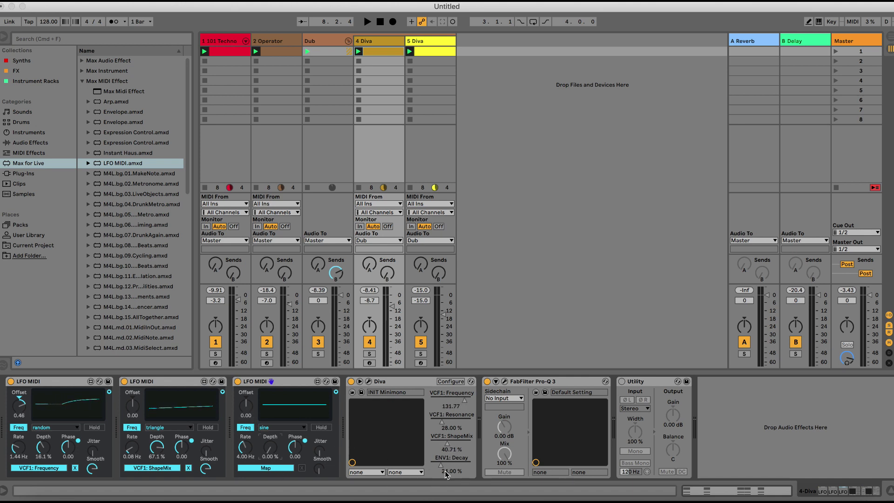
{"action": "key", "text": "space"}
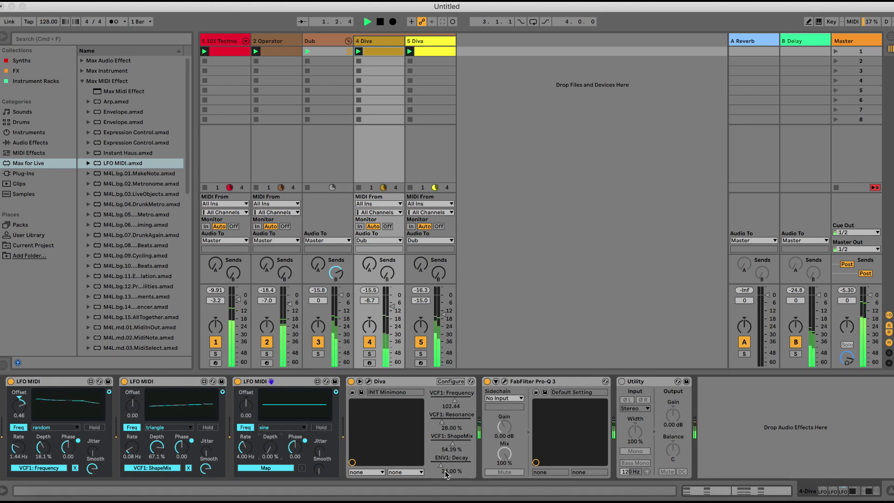
{"action": "left_click", "coordinate": [369, 354]}
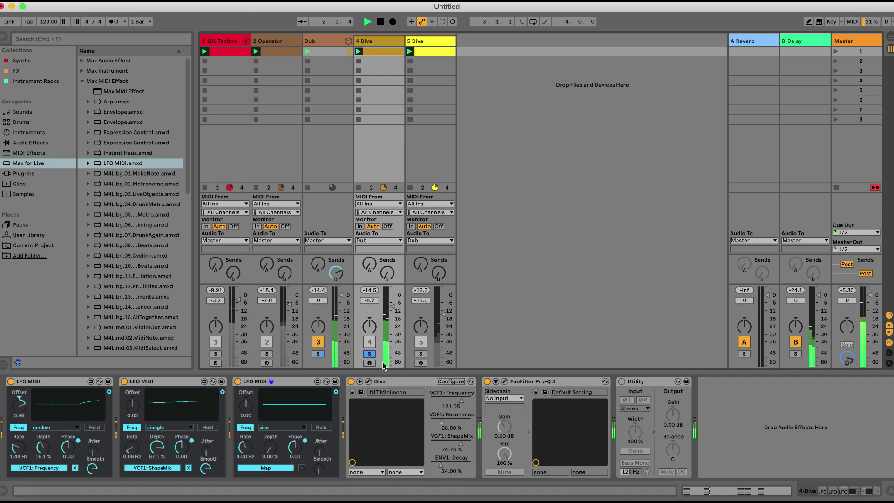
- Set the envelope 1 decay of track 4's Diva to 28.5 and close the synth window
{"action": "left_click", "coordinate": [371, 40]}
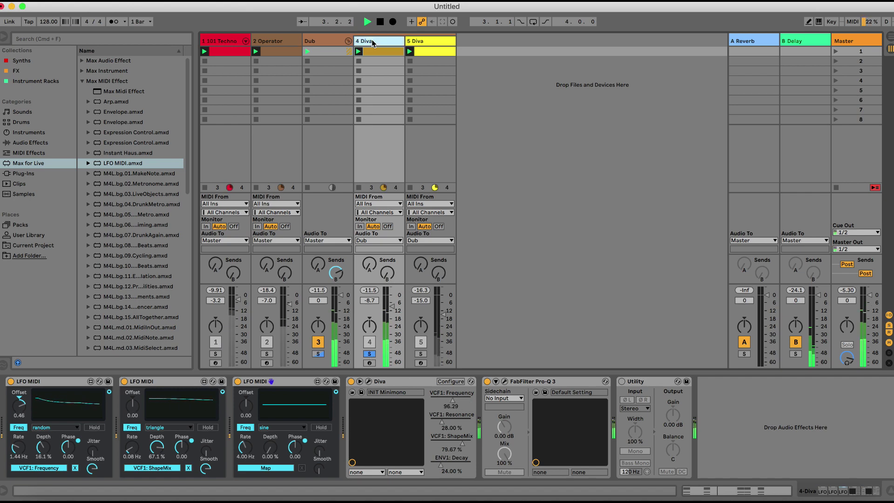
{"action": "left_click", "coordinate": [369, 381]}
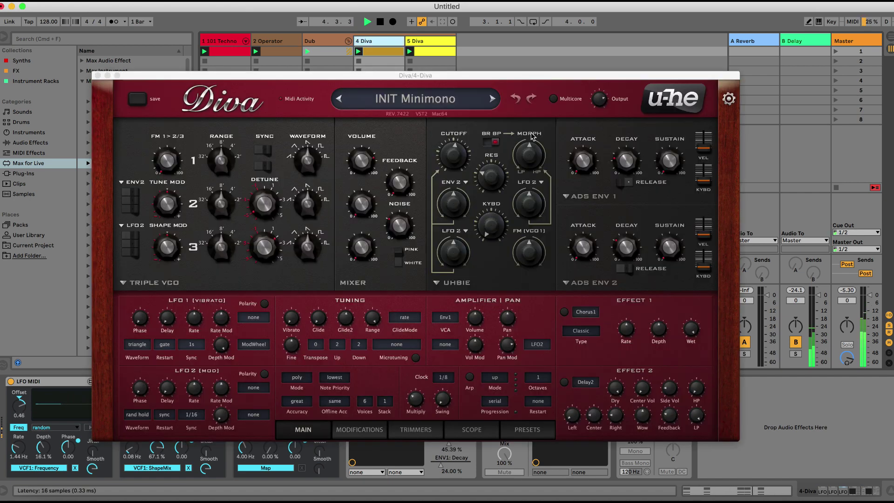
{"action": "left_click", "coordinate": [628, 163]}
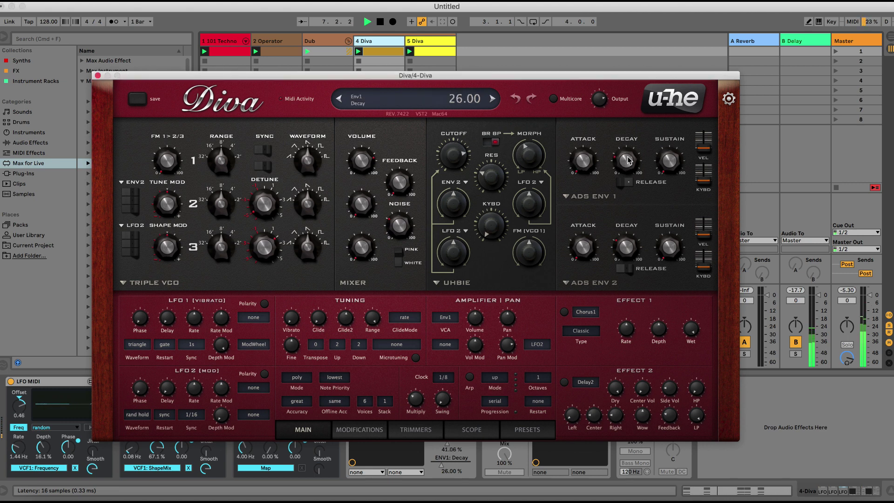
{"action": "left_click_drag", "start_coordinate": [624, 161], "coordinate": [623, 151]}
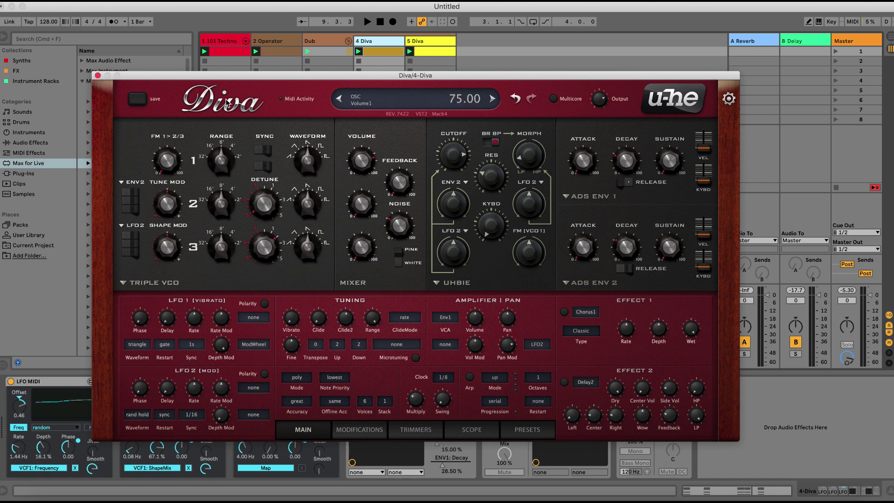
{"action": "left_click", "coordinate": [97, 75]}
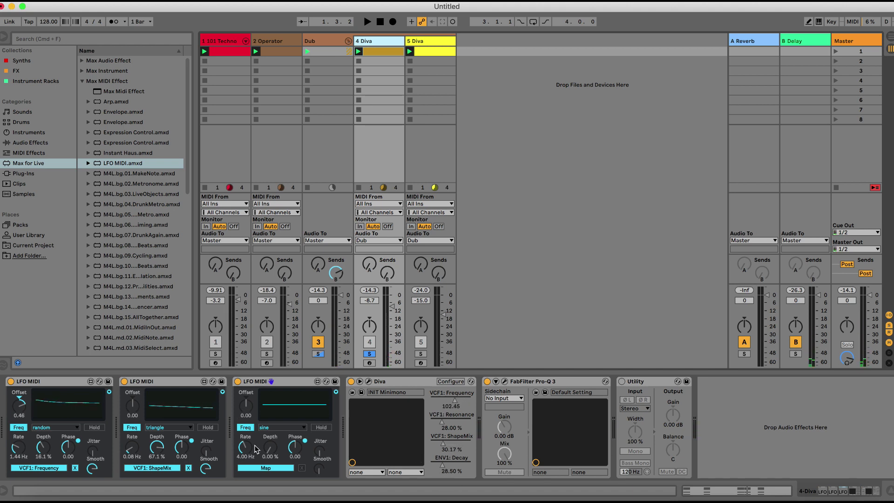
- Map the third LFO to Diva's ENV1: Decay, with a triangle waveform and a rate of 0.75 Hz
{"action": "left_click", "coordinate": [259, 469]}
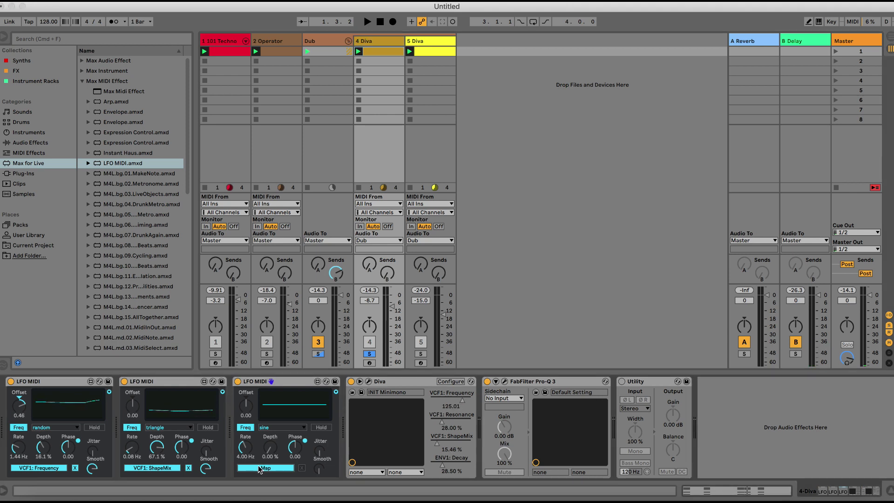
{"action": "left_click", "coordinate": [450, 466]}
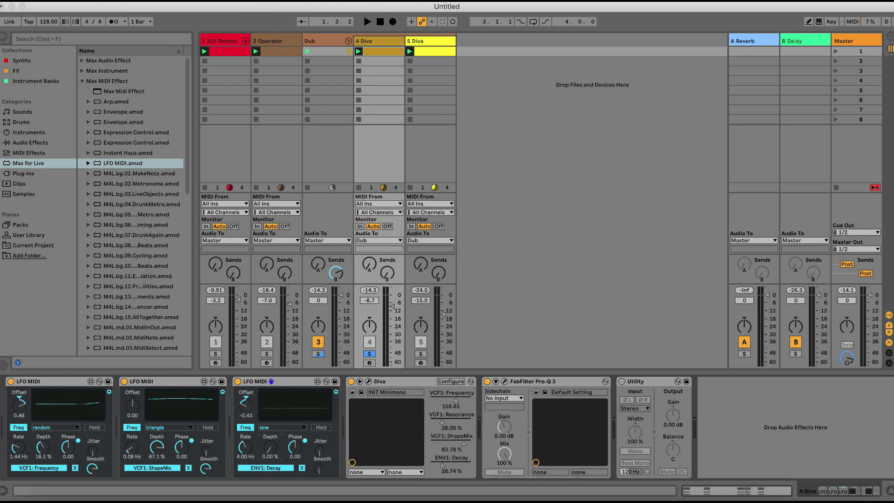
{"action": "left_click", "coordinate": [281, 427]}
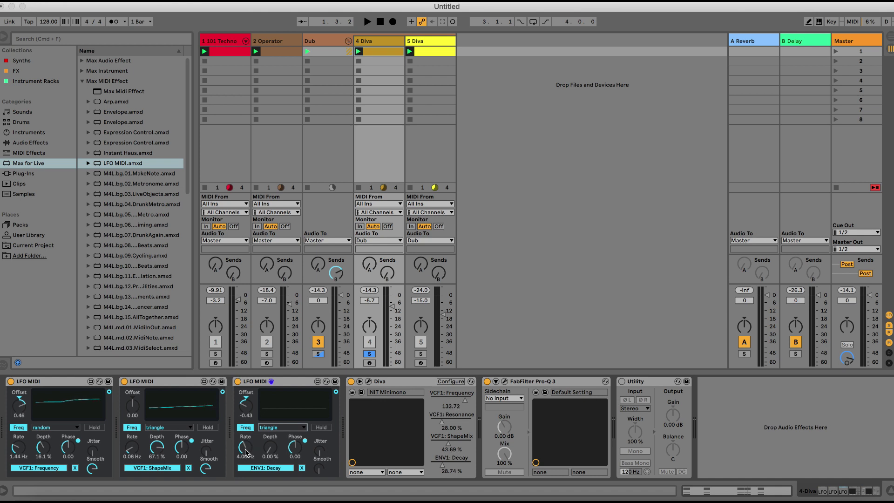
{"action": "left_click_drag", "start_coordinate": [244, 448], "coordinate": [243, 466]}
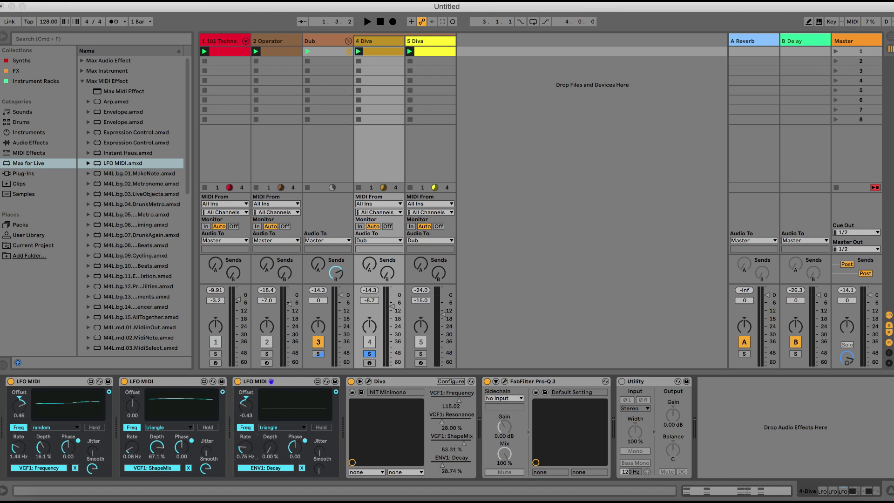
- Set the third LFO's depth to 1.05 % and its rate to 0.40 Hz while auditioning track 4
{"action": "key", "text": "space"}
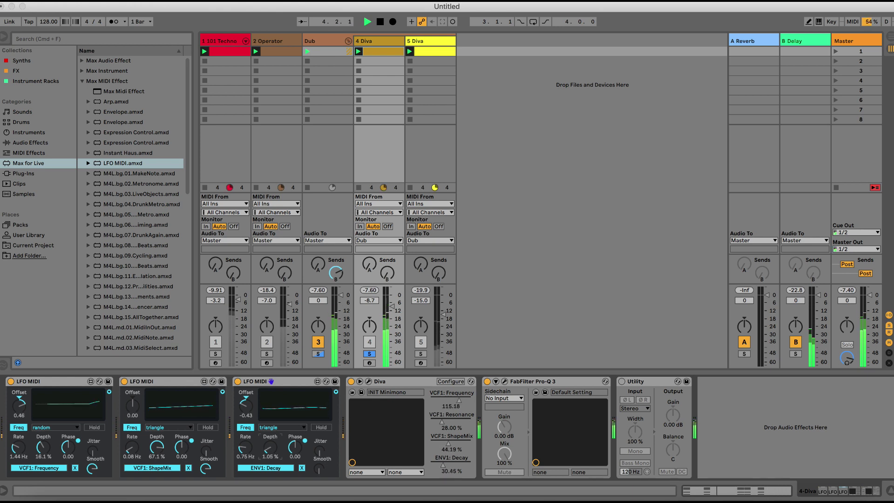
{"action": "key", "text": "space"}
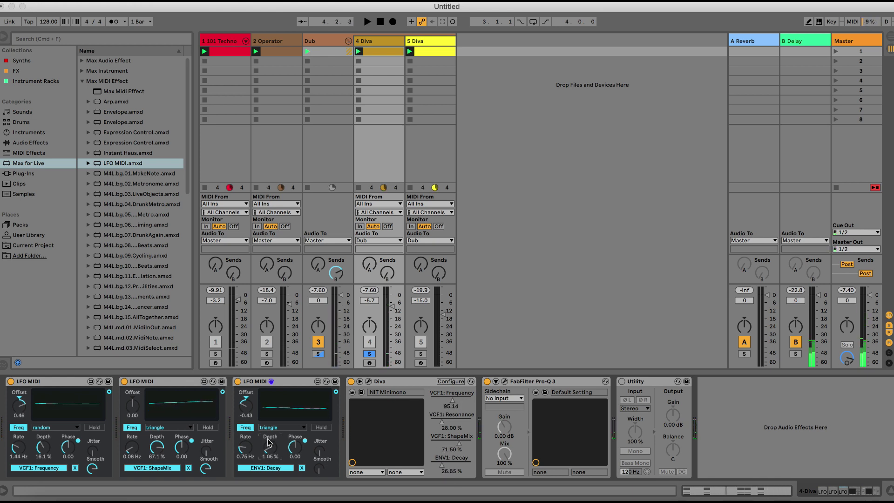
{"action": "key", "text": "space"}
{"action": "left_click", "coordinate": [443, 467]}
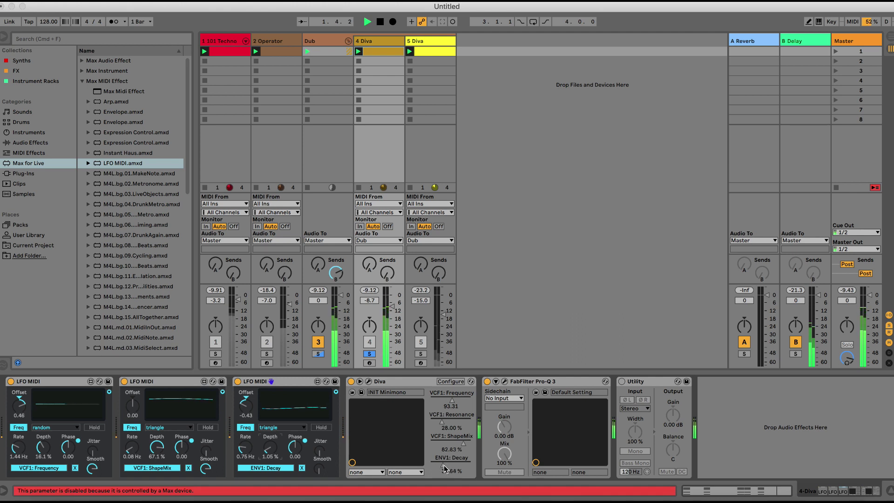
{"action": "left_click_drag", "start_coordinate": [247, 446], "coordinate": [247, 457]}
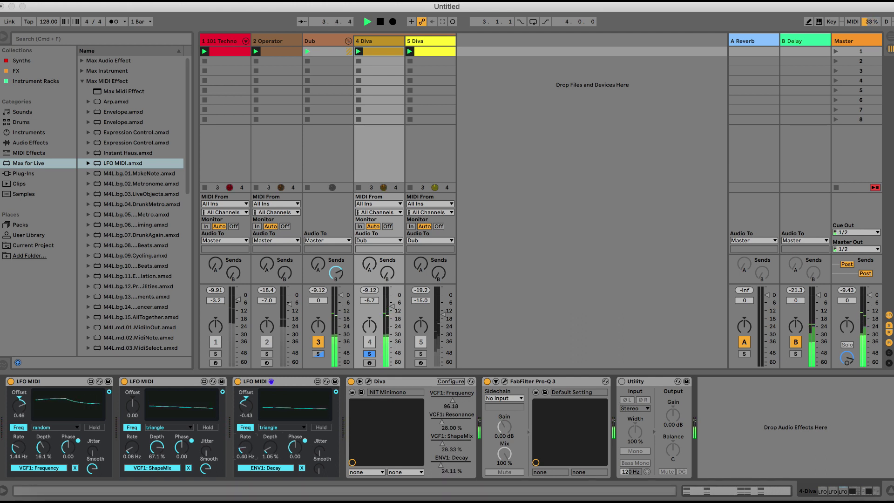
- Switch the solo from track 4 to the whole Dub group and select the group, leaving it unfolded
{"action": "left_click", "coordinate": [318, 354]}
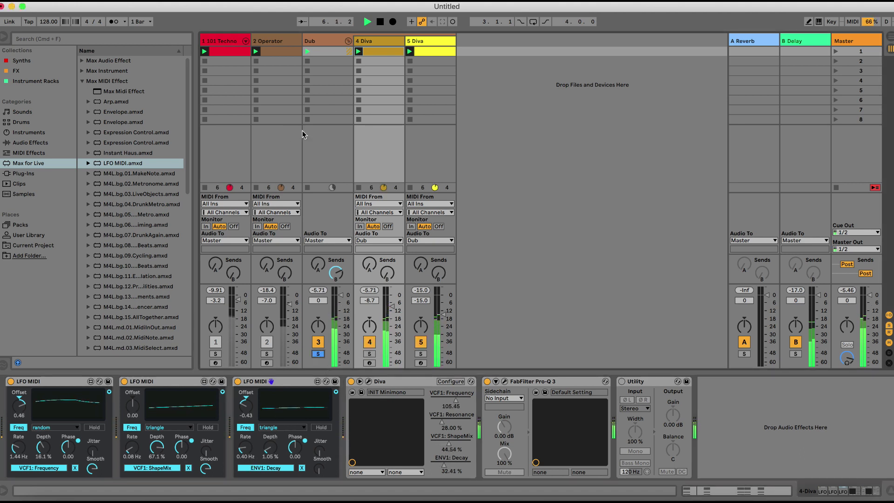
{"action": "left_click", "coordinate": [349, 41]}
{"action": "left_click", "coordinate": [336, 42]}
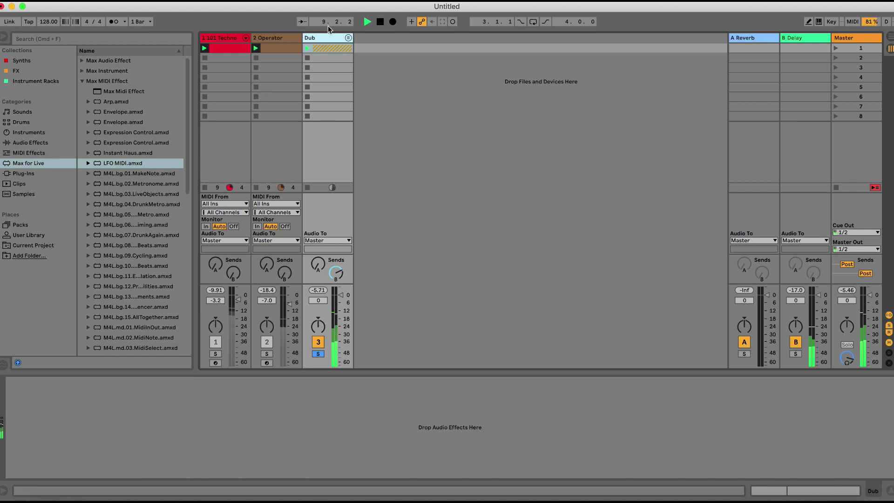
{"action": "left_click", "coordinate": [348, 37]}
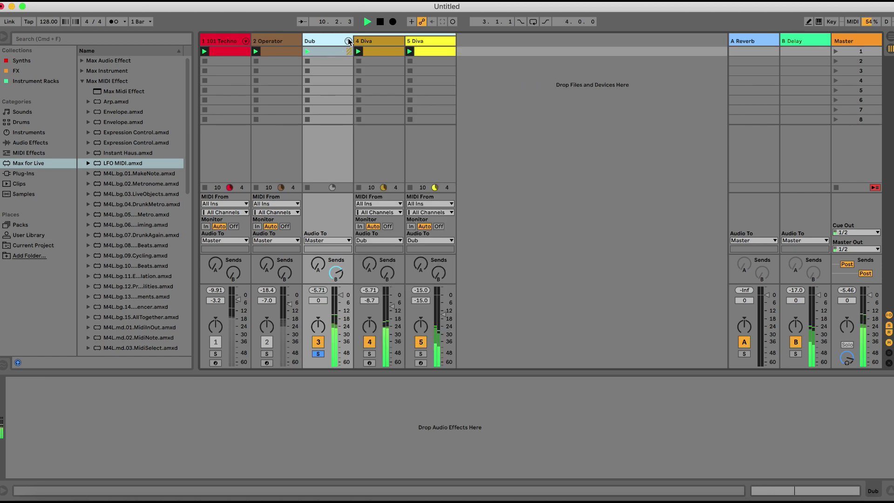
- Fine-tune the third LFO on track 4 to an offset of -0.44 and a depth of 0.75 %
{"action": "left_click", "coordinate": [367, 47]}
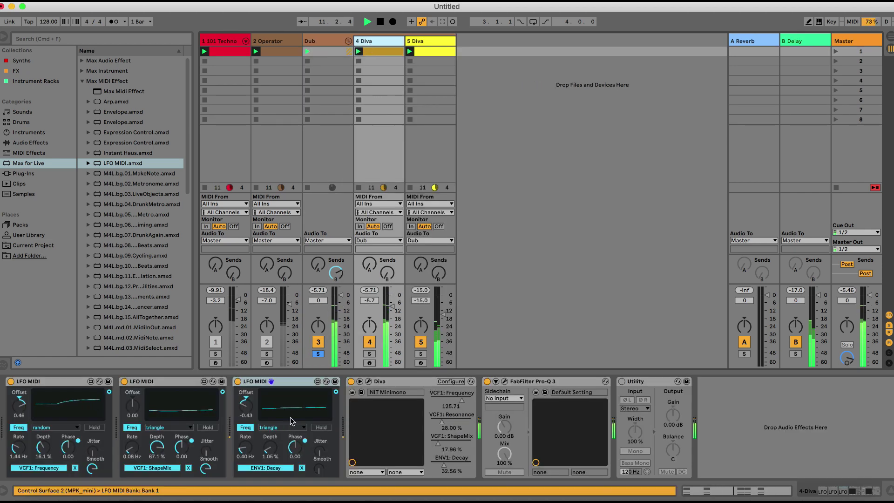
{"action": "left_click", "coordinate": [243, 404]}
{"action": "left_click_drag", "start_coordinate": [244, 405], "coordinate": [243, 403]}
{"action": "left_click_drag", "start_coordinate": [275, 448], "coordinate": [274, 450]}
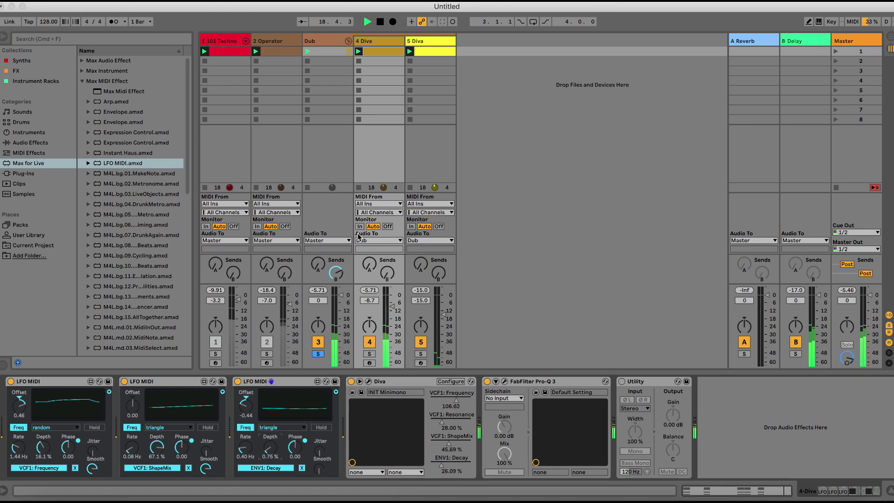
- Unsolo the Dub group to hear it with the other tracks, and stop playback with the unfolded group selected
{"action": "left_click", "coordinate": [318, 354]}
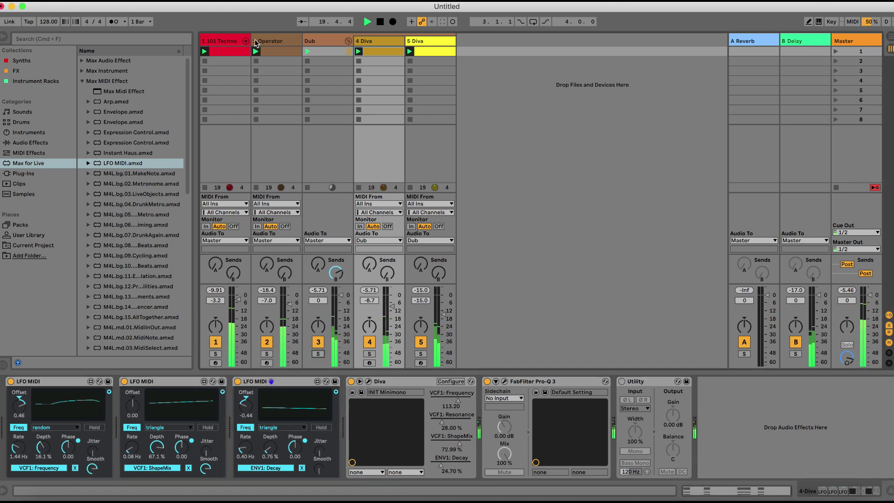
{"action": "left_click", "coordinate": [348, 41]}
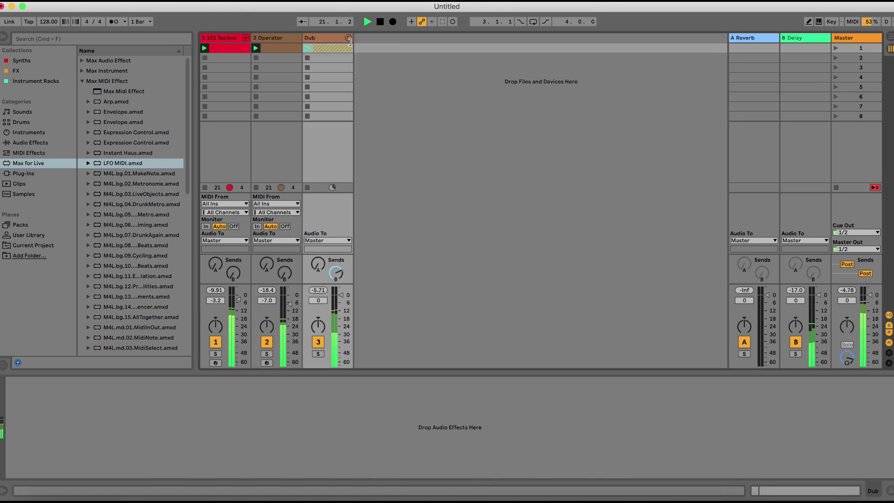
{"action": "left_click", "coordinate": [348, 38]}
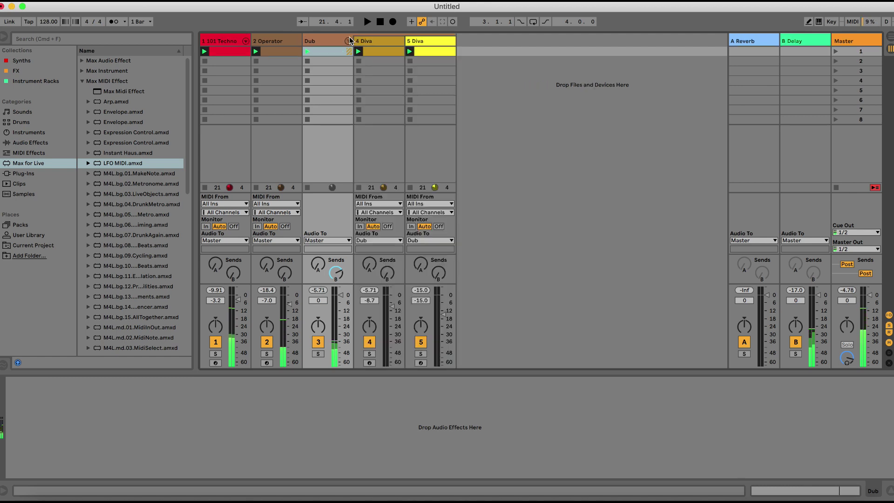
{"action": "left_click", "coordinate": [347, 41]}
{"action": "left_click", "coordinate": [347, 39]}
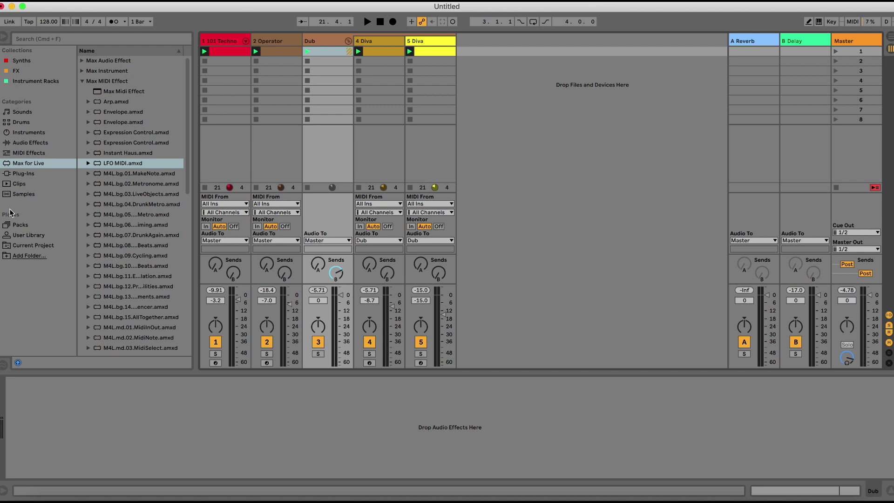
- Load the Soundtoys PhaseMistress Audio Unit onto the Dub group
{"action": "left_click", "coordinate": [25, 175]}
{"action": "left_click", "coordinate": [83, 82]}
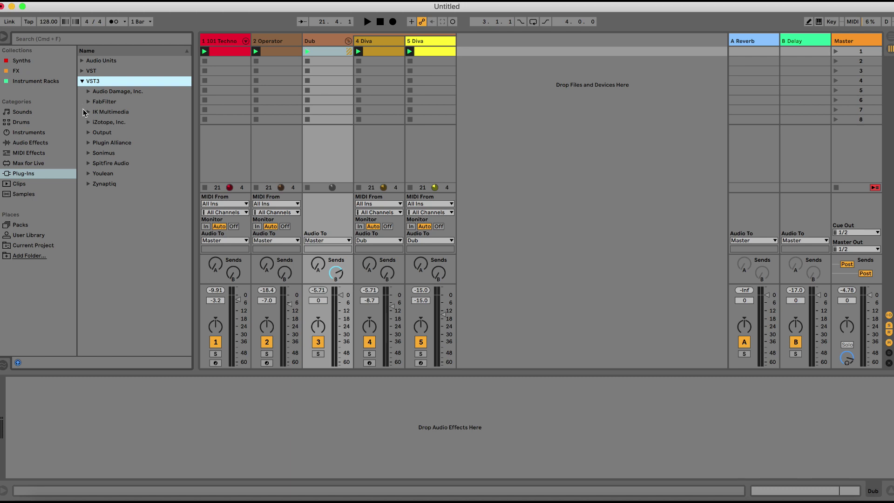
{"action": "left_click", "coordinate": [83, 71]}
{"action": "left_click", "coordinate": [82, 60]}
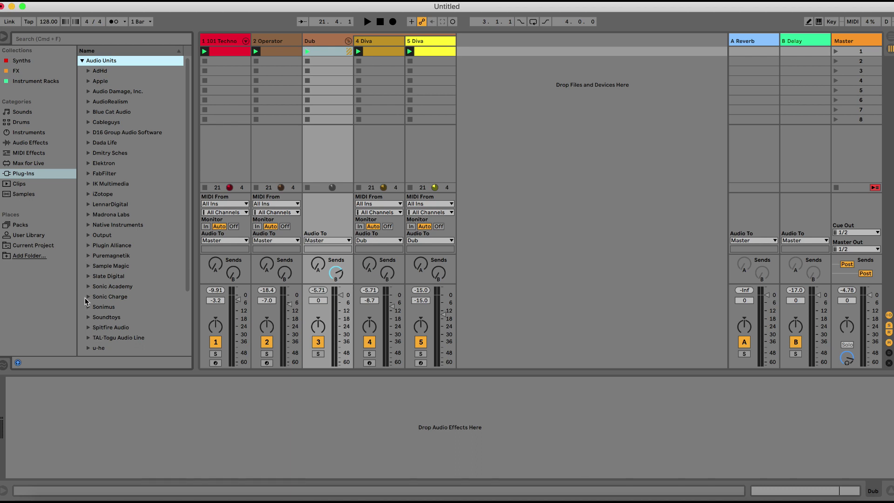
{"action": "left_click", "coordinate": [85, 315]}
{"action": "scroll", "coordinate": [114, 298], "scroll_direction": "down", "scroll_amount": 10}
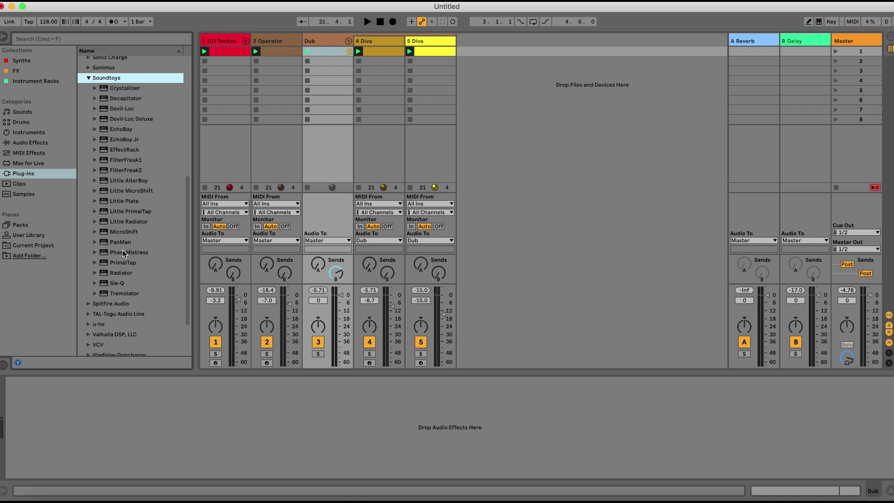
{"action": "left_click_drag", "start_coordinate": [123, 252], "coordinate": [140, 314]}
{"action": "left_click_drag", "start_coordinate": [320, 71], "coordinate": [334, 40]}
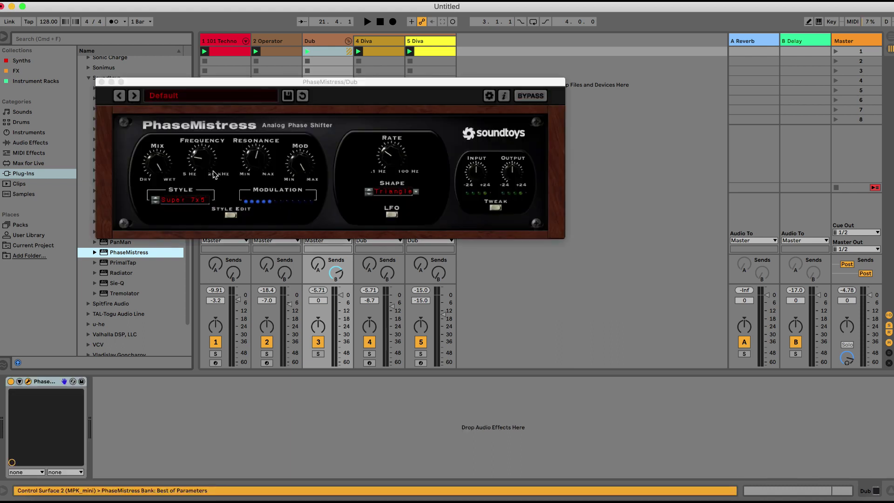
- Start playback, lower PhaseMistress's mix to about halfway, reduce its modulation amount and set the LFO rate to 0.55 Hz
{"action": "left_click", "coordinate": [165, 168]}
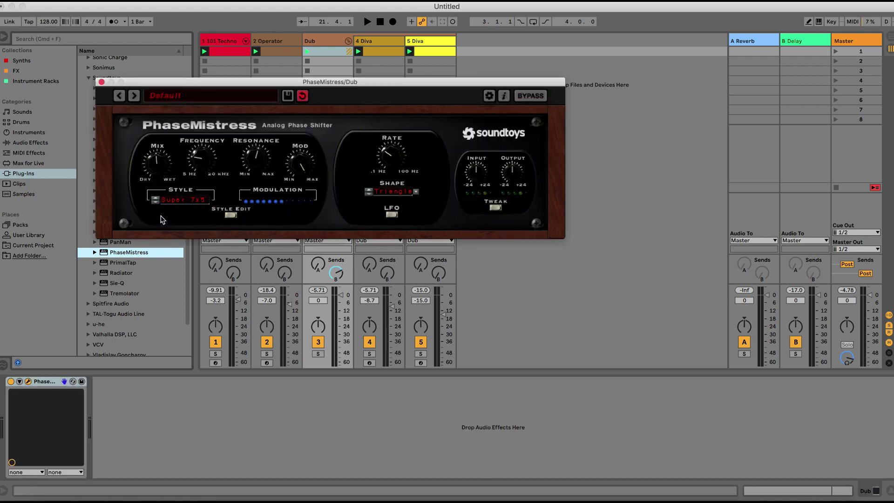
{"action": "key", "text": "space"}
{"action": "mouse_move", "coordinate": [158, 160]}
{"action": "left_mouse_down"}
{"action": "mouse_move", "coordinate": [157, 176]}
{"action": "mouse_move", "coordinate": [162, 164]}
{"action": "left_mouse_up"}
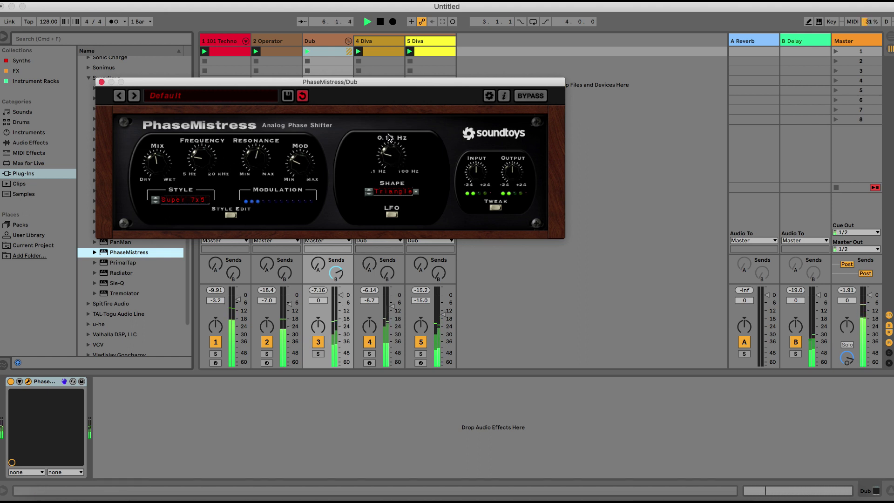
{"action": "left_click_drag", "start_coordinate": [390, 160], "coordinate": [398, 147]}
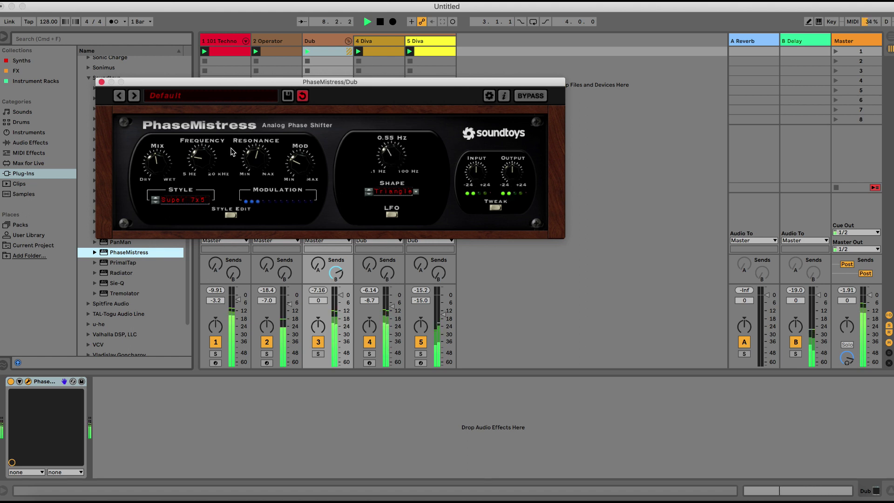
- Audition a wetter PhaseMistress mix, return it to about halfway, and fine-tune the resonance and frequency
{"action": "left_click_drag", "start_coordinate": [167, 166], "coordinate": [173, 150]}
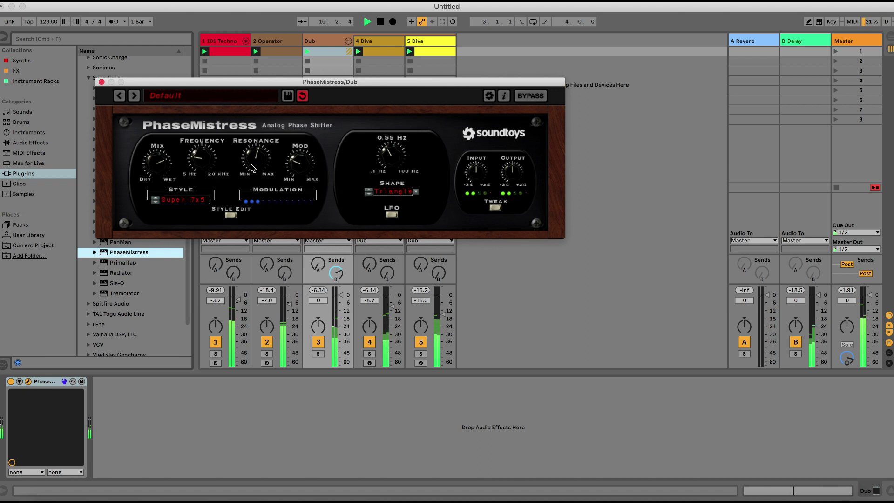
{"action": "left_click_drag", "start_coordinate": [250, 159], "coordinate": [267, 125]}
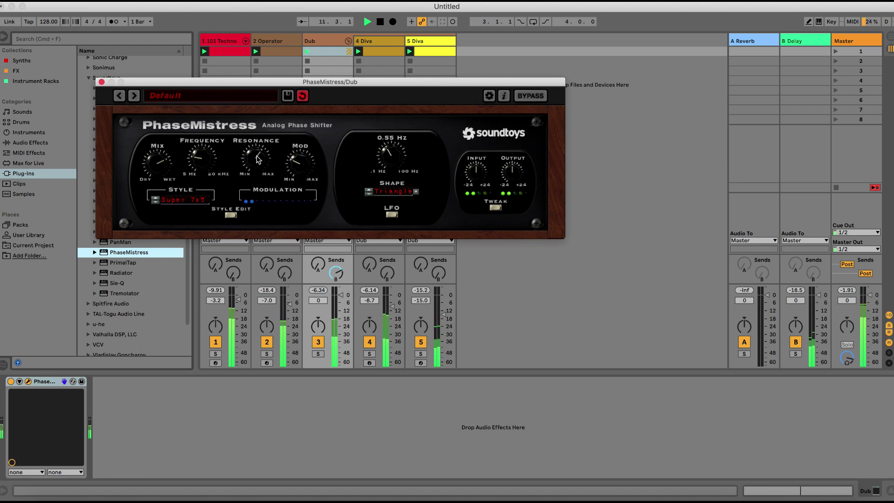
{"action": "left_click_drag", "start_coordinate": [257, 165], "coordinate": [212, 165]}
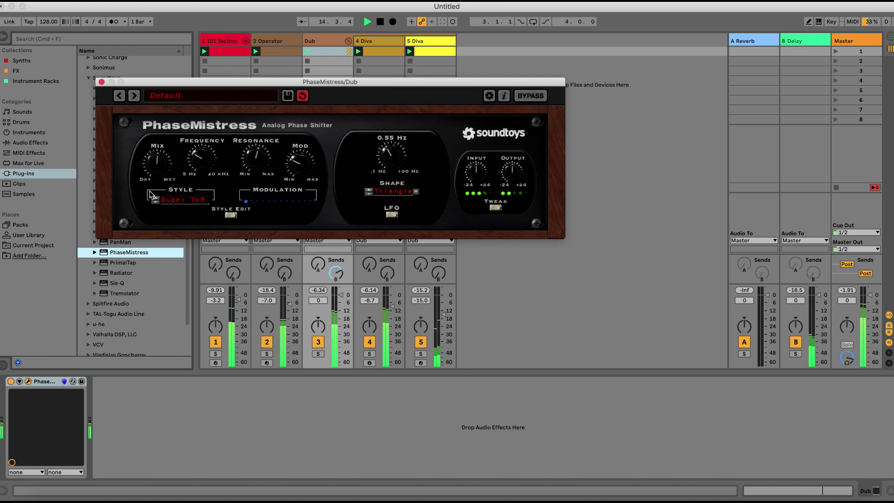
- Fine-tune PhaseMistress's frequency, close the plug-in, and load FabFilter Pro-Q 3 ahead of it on the Dub group
{"action": "left_click_drag", "start_coordinate": [214, 152], "coordinate": [207, 163]}
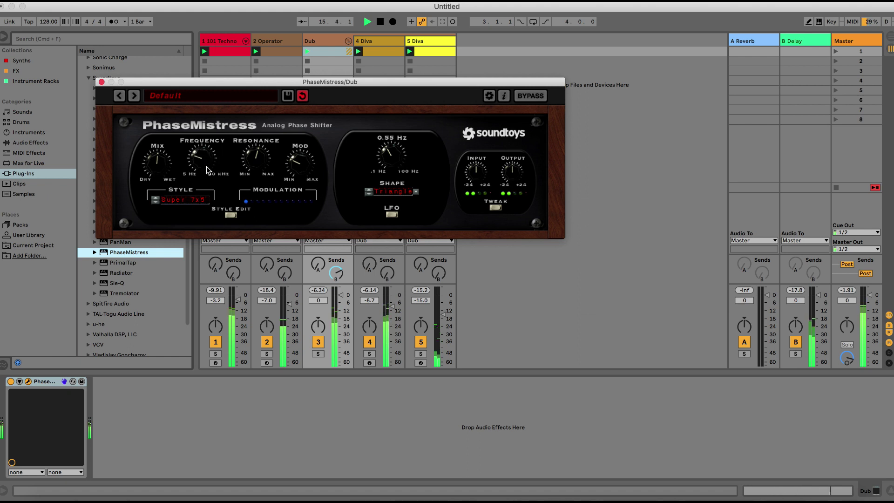
{"action": "left_click", "coordinate": [101, 83]}
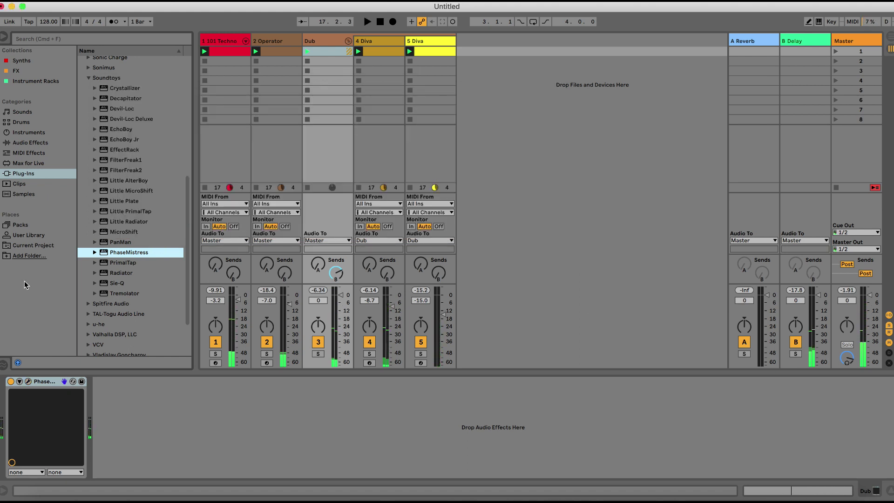
{"action": "left_click", "coordinate": [16, 71]}
{"action": "left_click_drag", "start_coordinate": [118, 265], "coordinate": [25, 402]}
{"action": "left_click_drag", "start_coordinate": [322, 169], "coordinate": [335, 213]}
- Add a 24 dB/oct low cut at about 208 Hz to the Dub group's Pro-Q 3 while auditioning the loop
{"action": "key", "text": "space"}
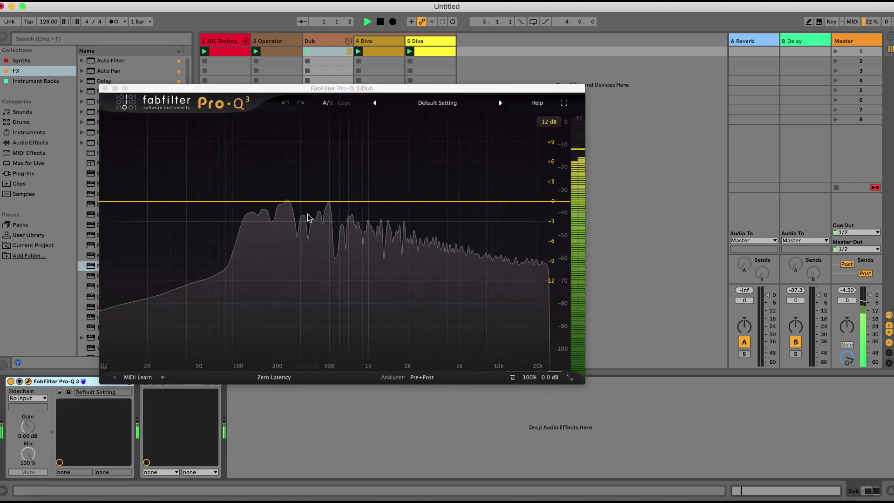
{"action": "left_click", "coordinate": [271, 202]}
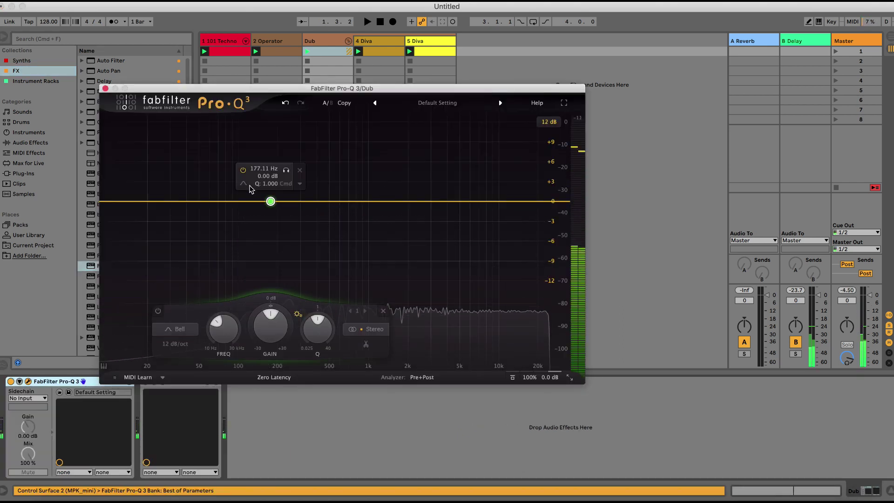
{"action": "left_click", "coordinate": [268, 196]}
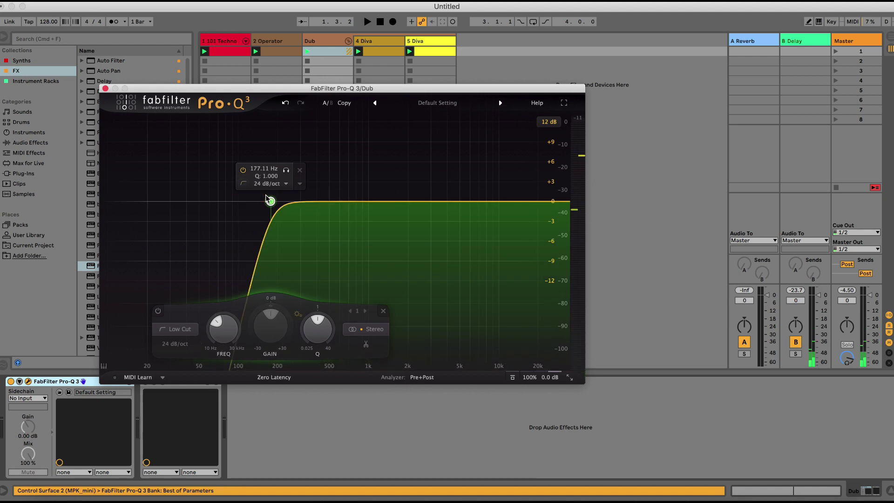
{"action": "key", "text": "space"}
{"action": "mouse_move", "coordinate": [273, 200]}
{"action": "left_mouse_down"}
{"action": "mouse_move", "coordinate": [254, 201]}
{"action": "mouse_move", "coordinate": [282, 205]}
{"action": "left_mouse_up"}
{"action": "key", "text": "space"}
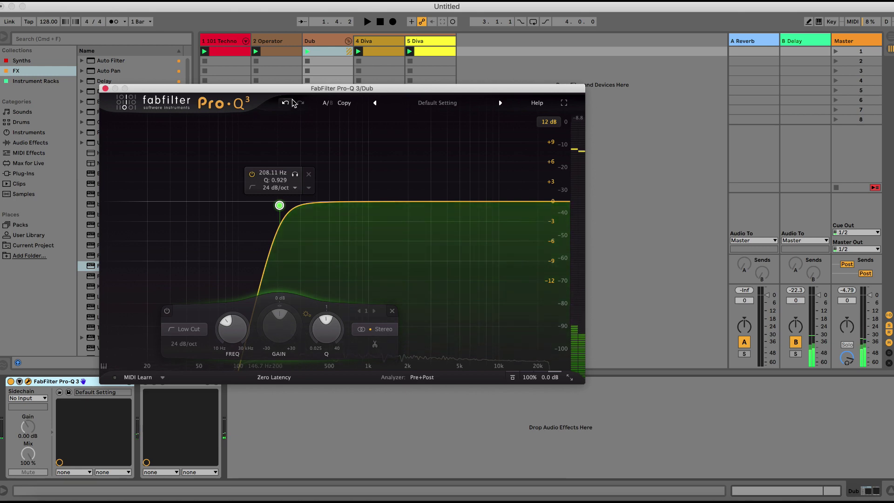
- Check the first Diva track's device chain, raise the Dub group's low cut to about 239 Hz during playback, and close the equalizer
{"action": "left_click", "coordinate": [374, 40]}
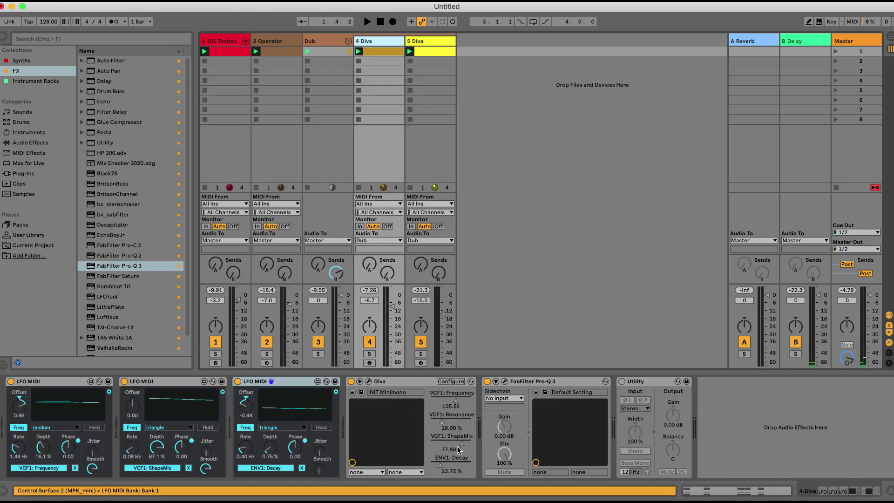
{"action": "left_click", "coordinate": [810, 492]}
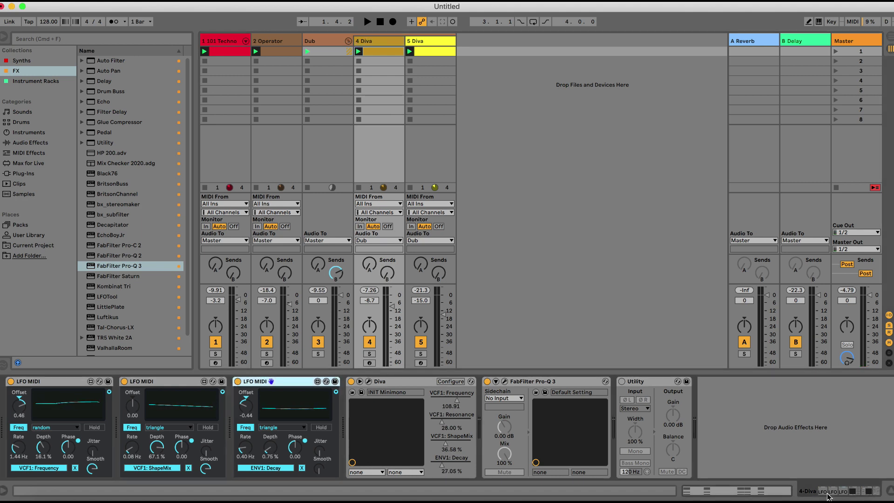
{"action": "left_click", "coordinate": [328, 46]}
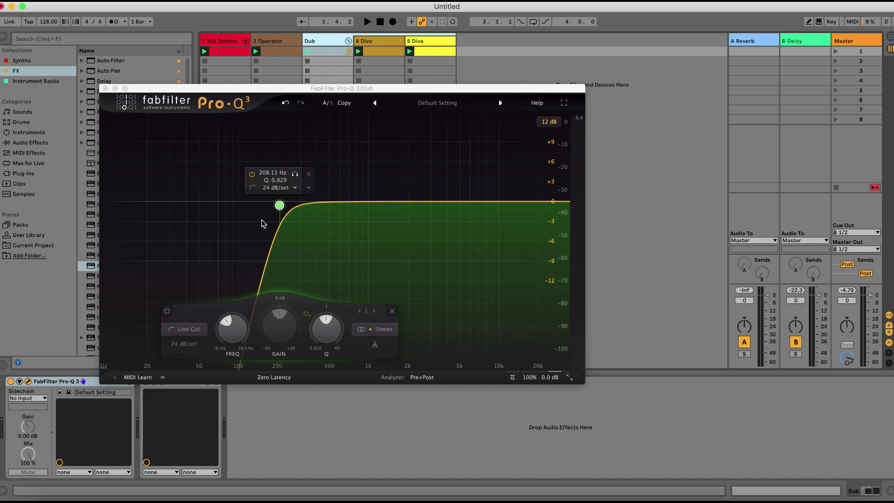
{"action": "key", "text": "space"}
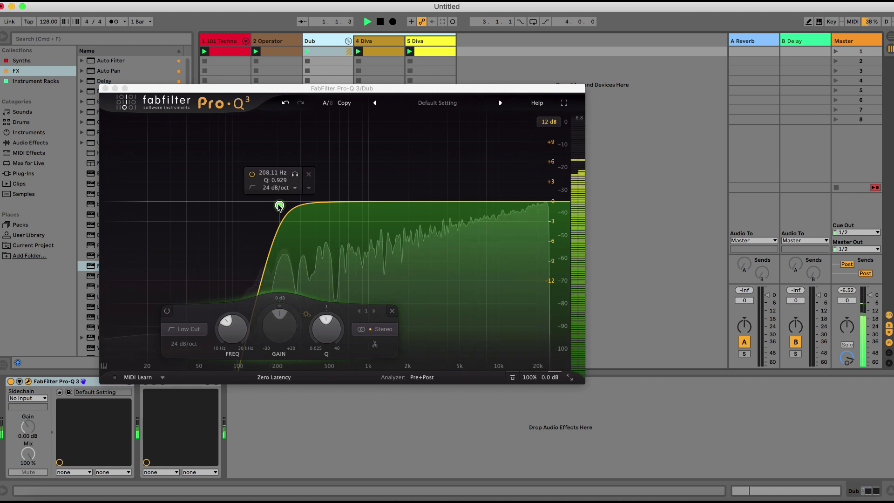
{"action": "left_click_drag", "start_coordinate": [279, 205], "coordinate": [287, 205]}
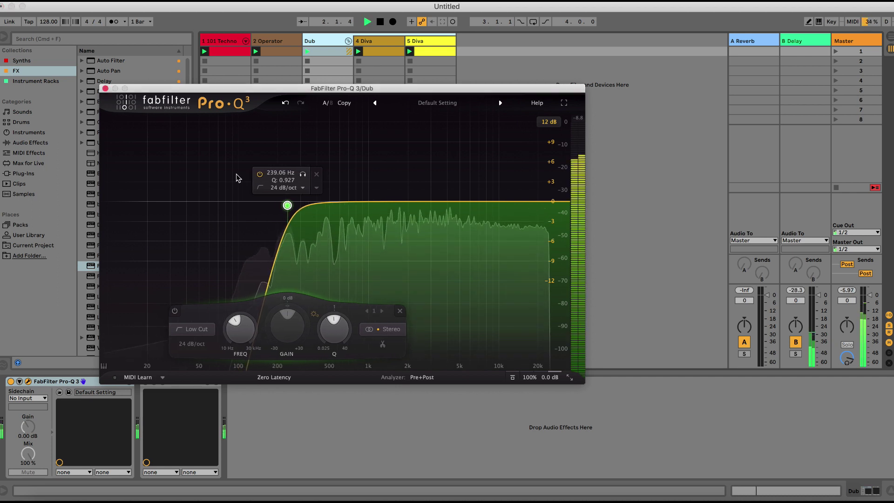
{"action": "key", "text": "space"}
{"action": "left_click", "coordinate": [105, 88]}
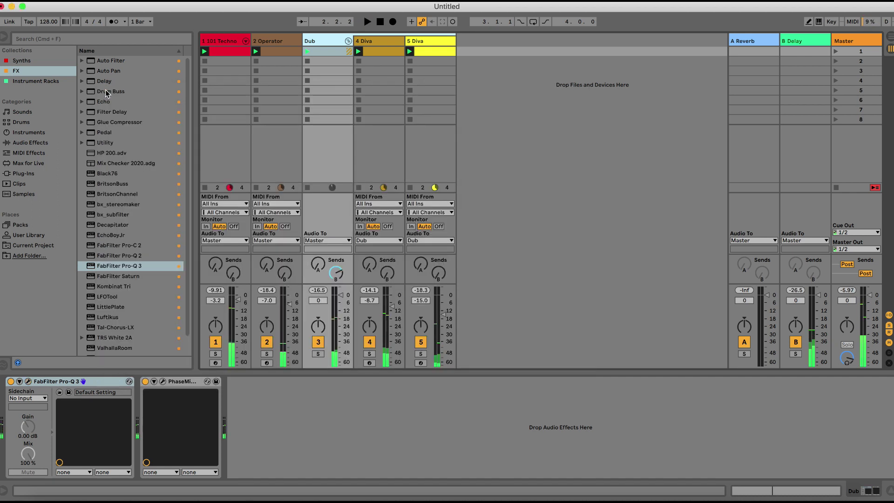
- Load FabFilter Pro-C 2 between Pro-Q 3 and PhaseMistress on the Dub group and set its style to Classic
{"action": "left_click", "coordinate": [120, 246]}
{"action": "left_click_drag", "start_coordinate": [134, 380], "coordinate": [132, 376]}
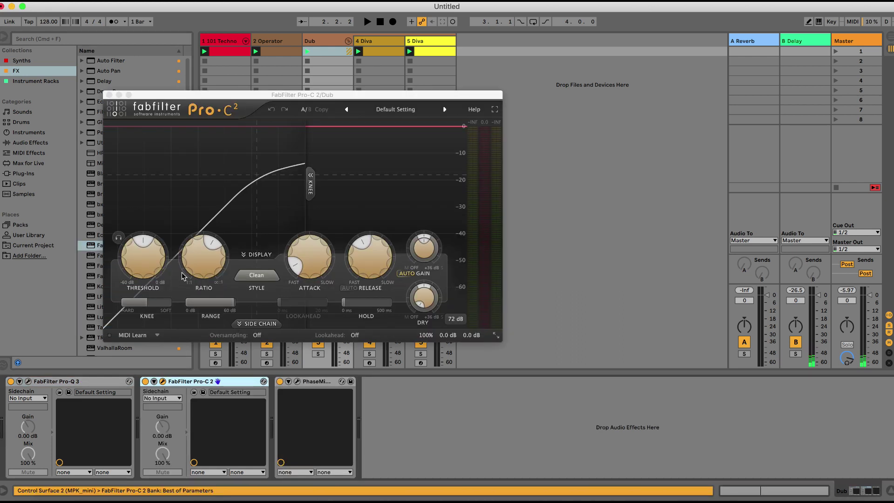
{"action": "left_click", "coordinate": [256, 276]}
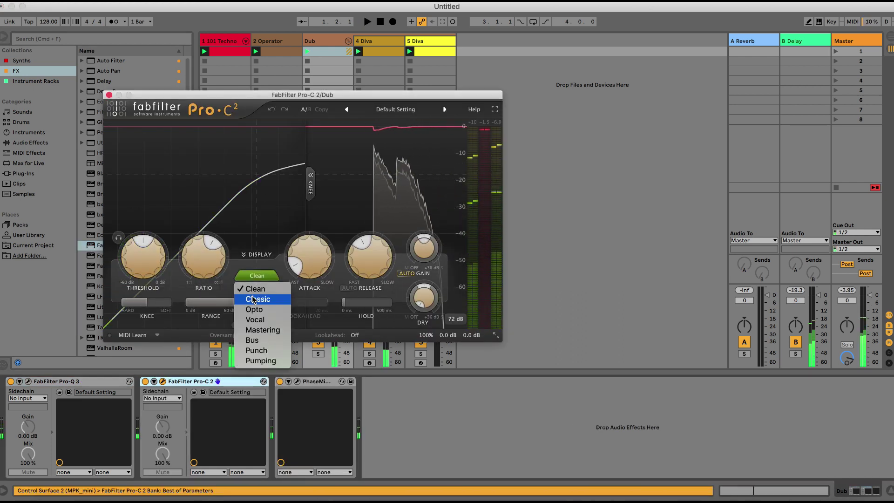
{"action": "left_click", "coordinate": [258, 299]}
- Set the compressor's threshold to about -22.1 dB, its ratio to about 4.8:1 and its attack to about 4.2 ms while auditioning
{"action": "left_click_drag", "start_coordinate": [142, 268], "coordinate": [142, 274]}
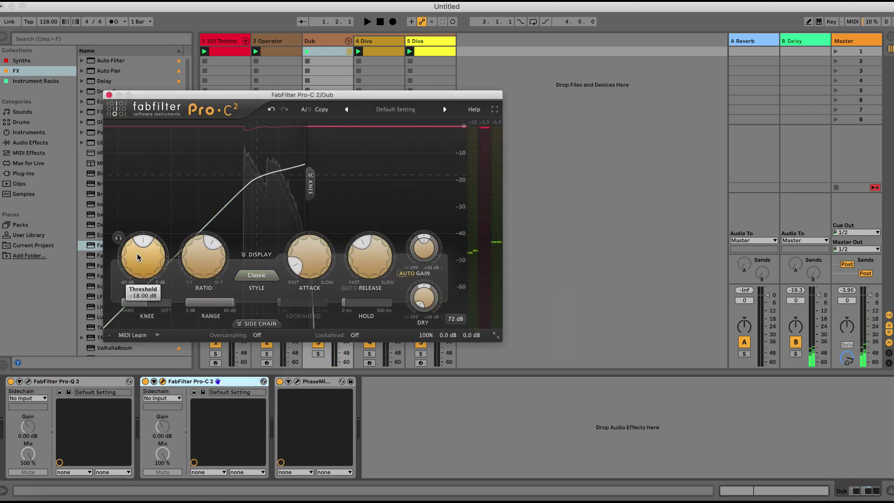
{"action": "key", "text": "space"}
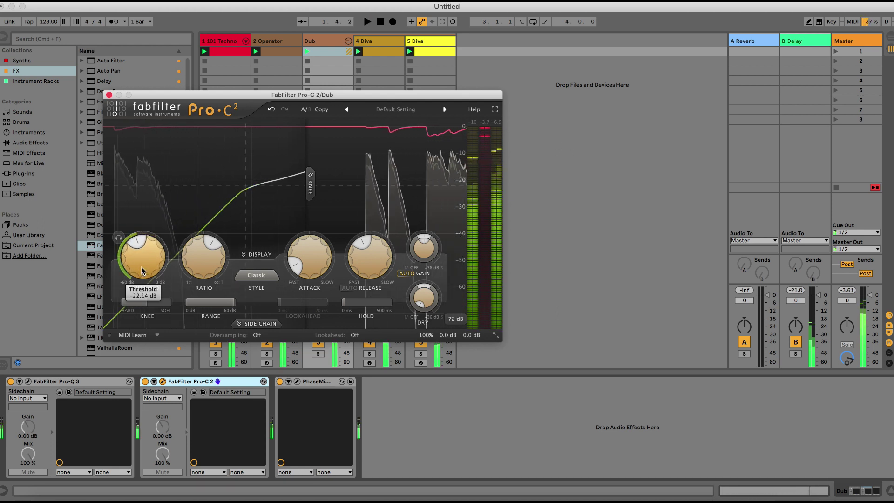
{"action": "key", "text": "space"}
{"action": "mouse_move", "coordinate": [198, 258]}
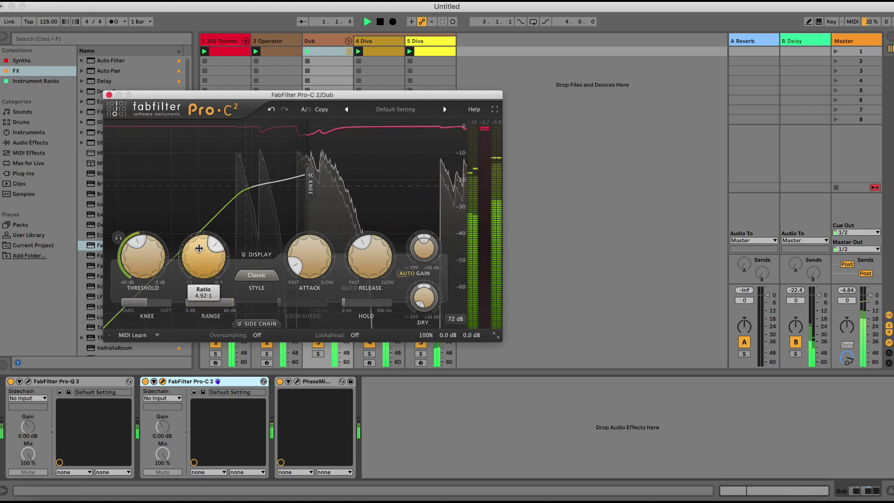
{"action": "key", "text": "space"}
{"action": "mouse_move", "coordinate": [317, 265]}
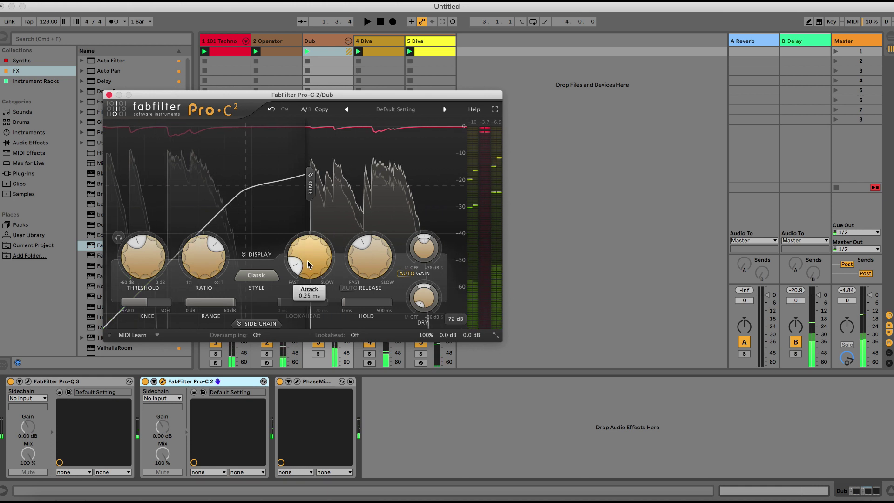
{"action": "left_click_drag", "start_coordinate": [316, 265], "coordinate": [320, 244]}
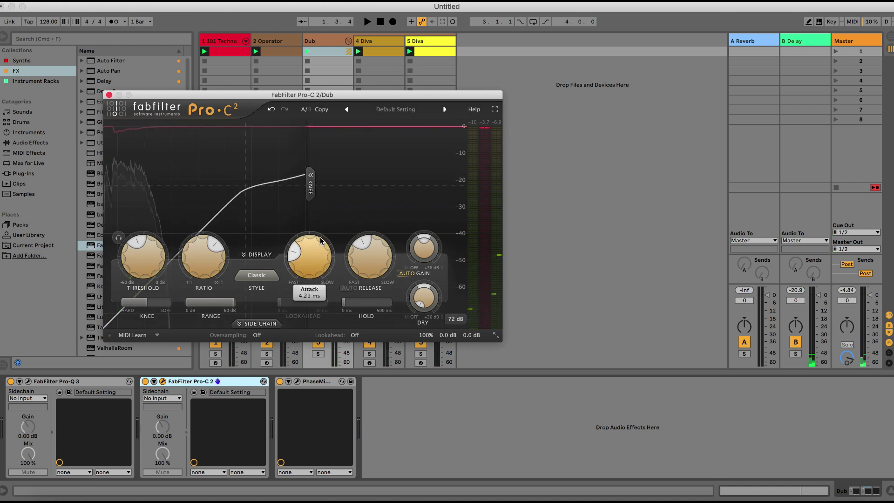
{"action": "mouse_move", "coordinate": [336, 279]}
- Lower the compressor's threshold further during playback, close it, and compare the Dub group with the compressor bypassed and active
{"action": "key", "text": "space"}
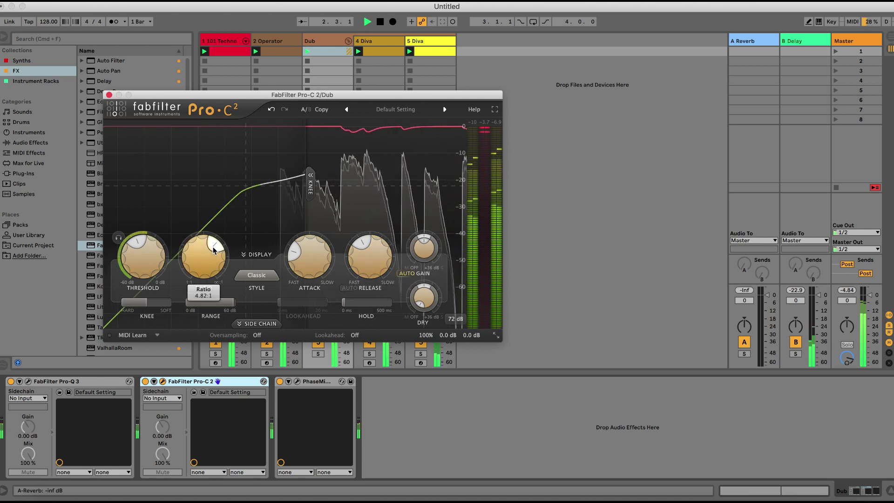
{"action": "mouse_move", "coordinate": [144, 258]}
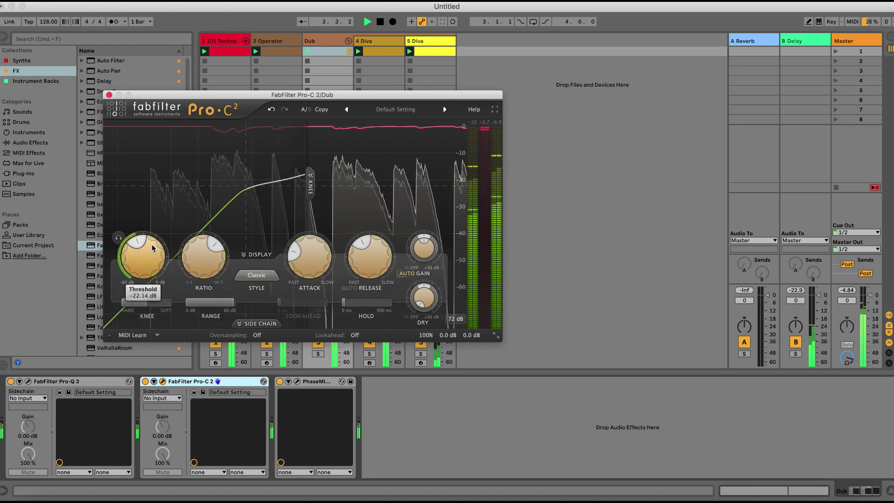
{"action": "left_click_drag", "start_coordinate": [143, 259], "coordinate": [141, 280]}
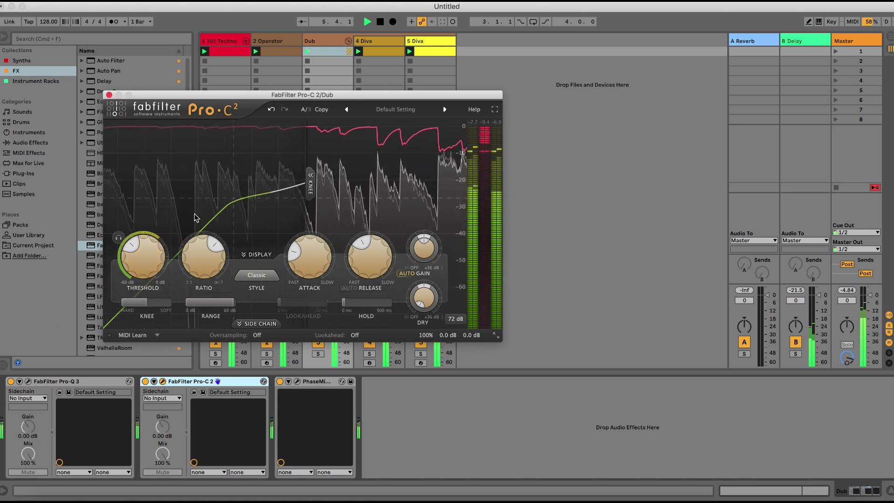
{"action": "left_click", "coordinate": [109, 95]}
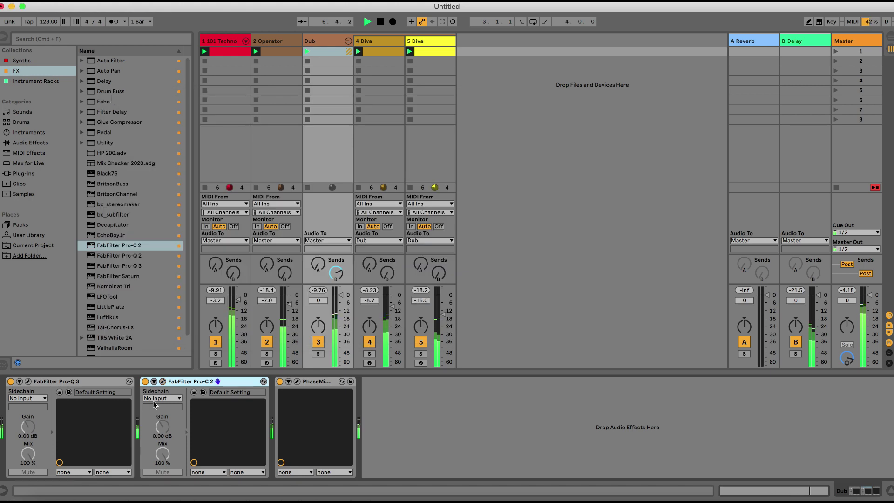
{"action": "left_click", "coordinate": [145, 382]}
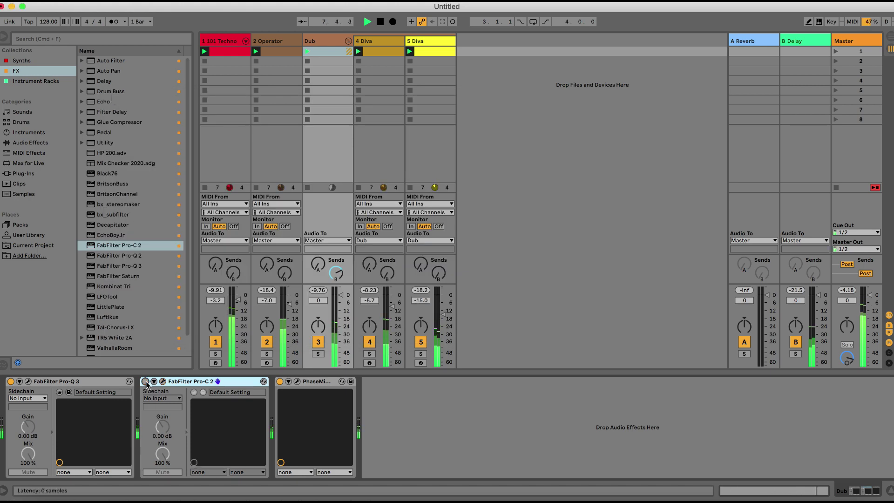
{"action": "left_click", "coordinate": [145, 381]}
- Reduce the depth of the first Diva track's VCF1: Frequency LFO to 11.5% and restart playback
{"action": "left_click", "coordinate": [376, 43]}
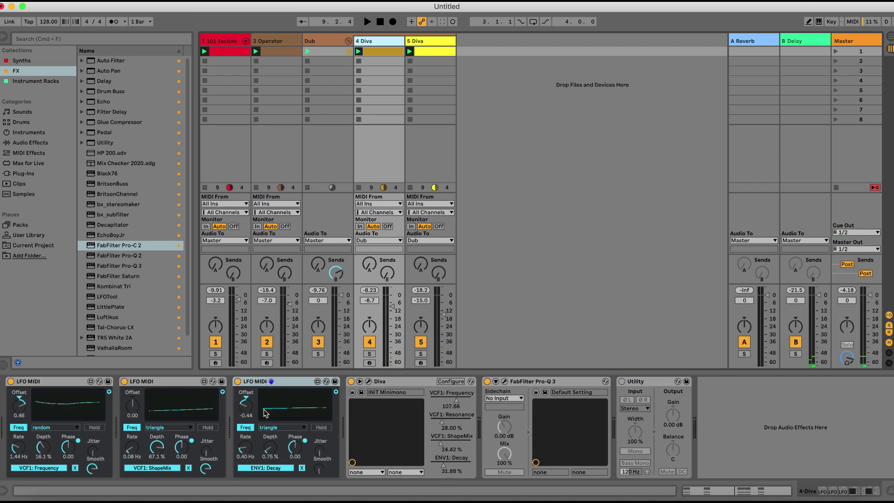
{"action": "left_click", "coordinate": [46, 387]}
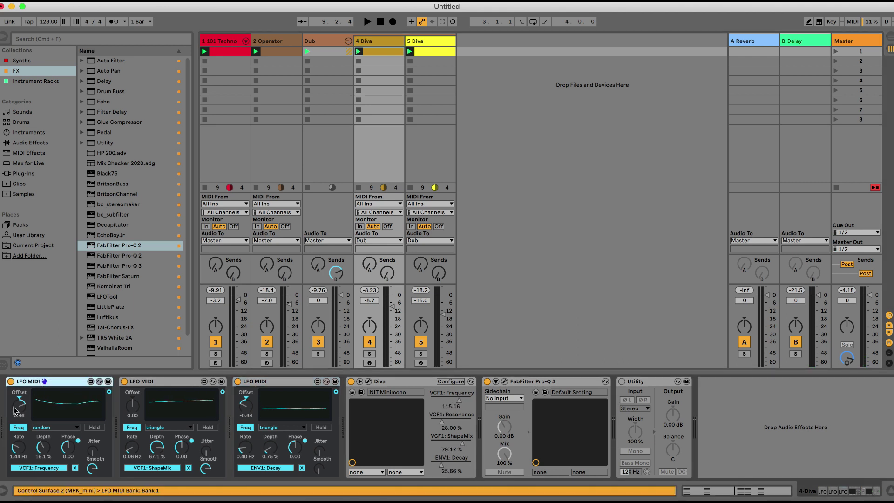
{"action": "left_click_drag", "start_coordinate": [42, 448], "coordinate": [43, 451]}
{"action": "key", "text": "space"}
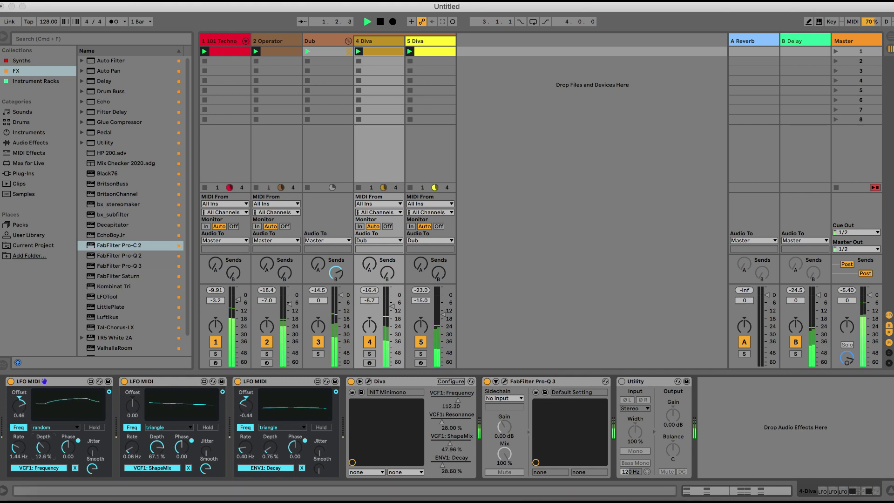
- Set the second Diva track's VCF1: Frequency LFO to 10.4% depth and 0.50 offset, and restart playback
{"action": "left_click", "coordinate": [424, 43]}
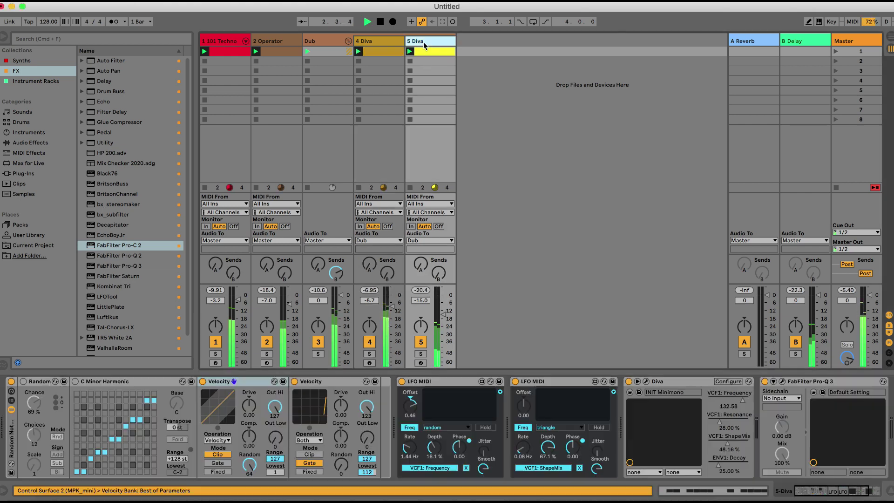
{"action": "left_click", "coordinate": [435, 447]}
{"action": "left_click_drag", "start_coordinate": [435, 448], "coordinate": [434, 453]}
{"action": "key", "text": "space"}
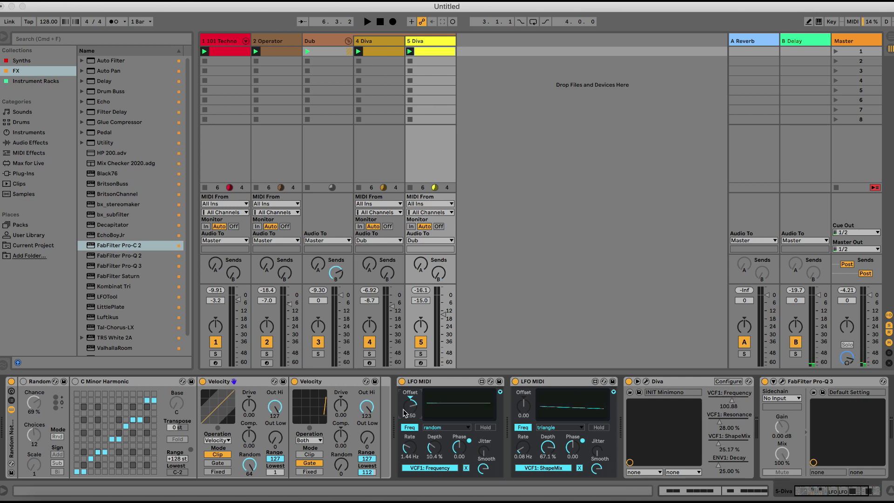
{"action": "key", "text": "space"}
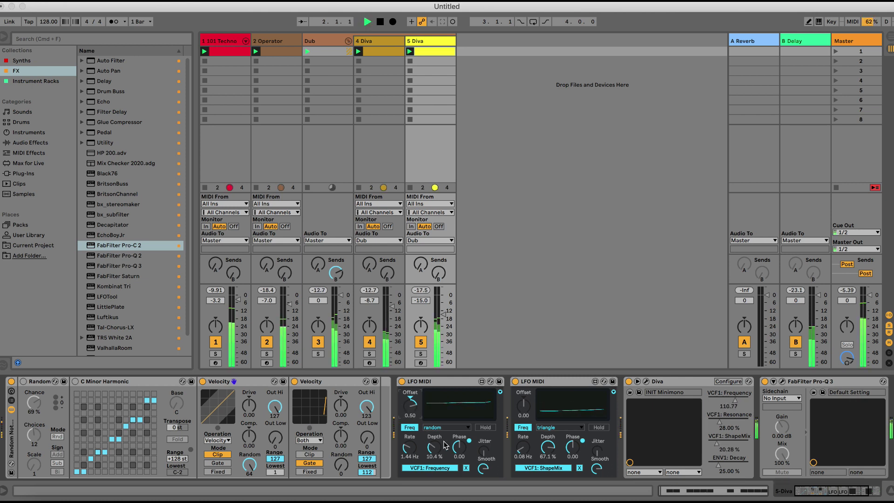
- Delete the individual FabFilter Pro-Q 3 from both Diva tracks and fold the Dub group
{"action": "left_click", "coordinate": [804, 383]}
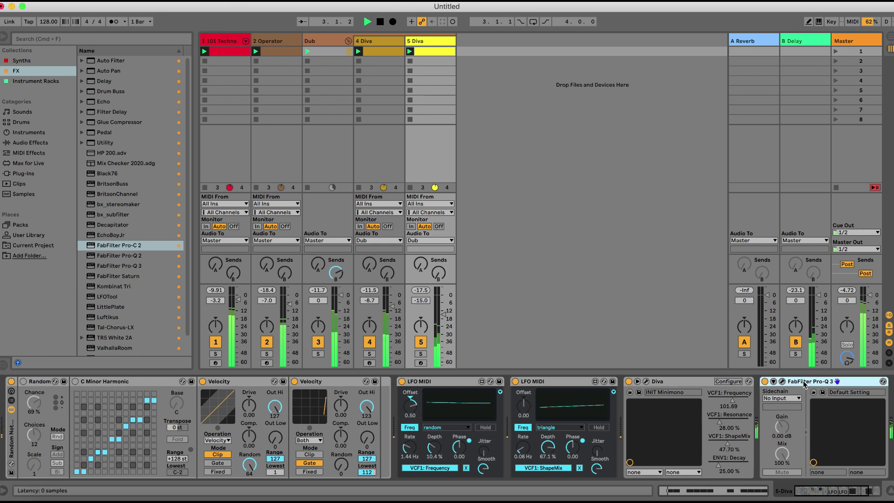
{"action": "key", "text": "Delete"}
{"action": "left_click", "coordinate": [368, 42]}
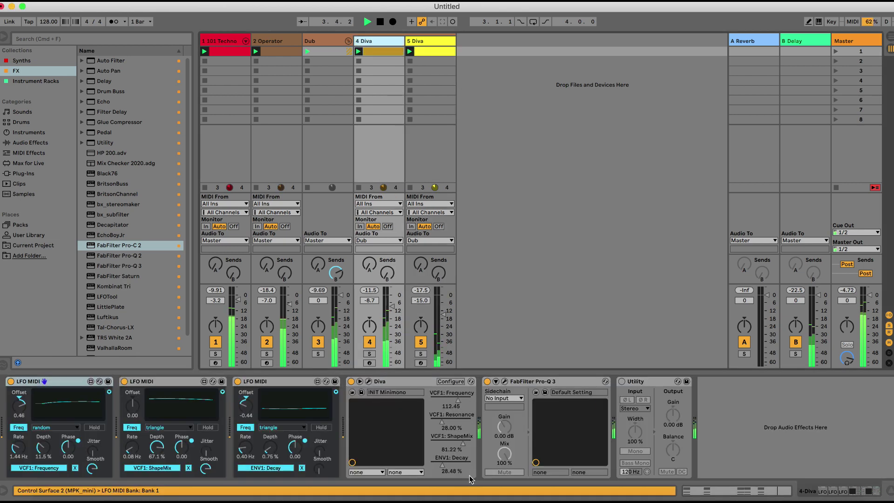
{"action": "left_click", "coordinate": [545, 382]}
{"action": "left_click", "coordinate": [504, 382]}
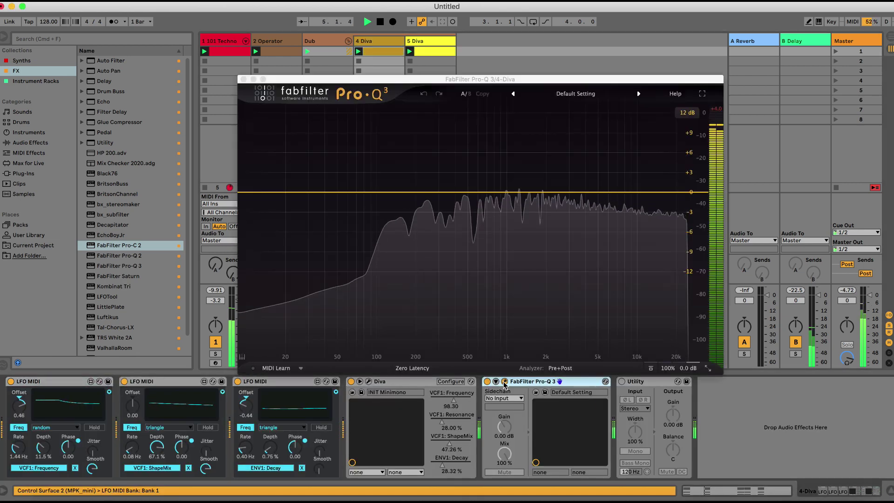
{"action": "left_click", "coordinate": [505, 382]}
{"action": "key", "text": "Delete"}
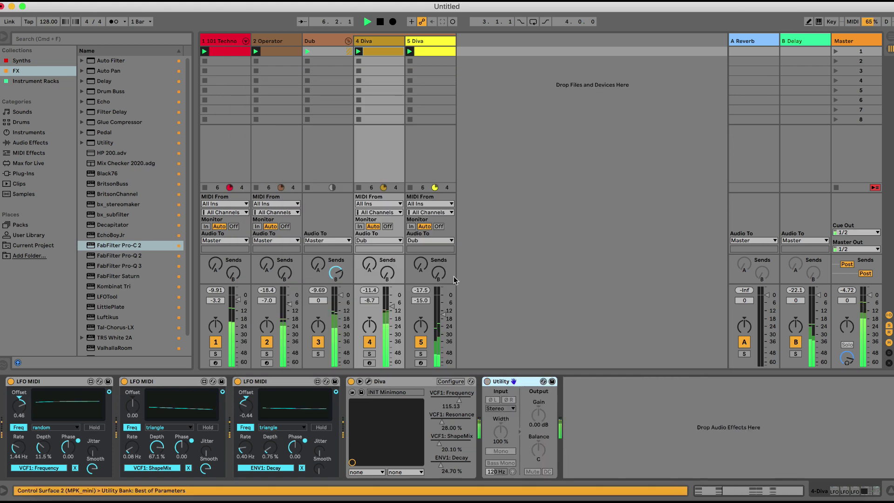
{"action": "left_click", "coordinate": [348, 41]}
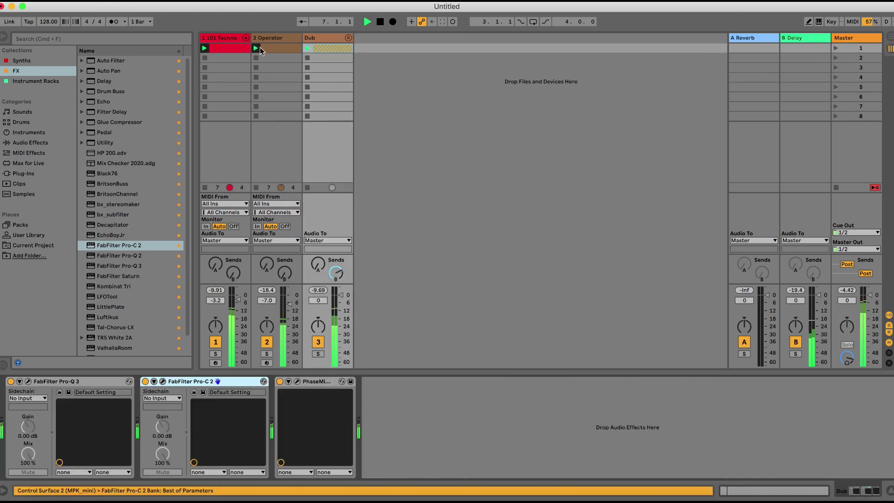
- Add a MIDI track after the Dub group and search the sample library for hihat
{"action": "left_click", "coordinate": [315, 39]}
{"action": "key", "text": "super+shift+t"}
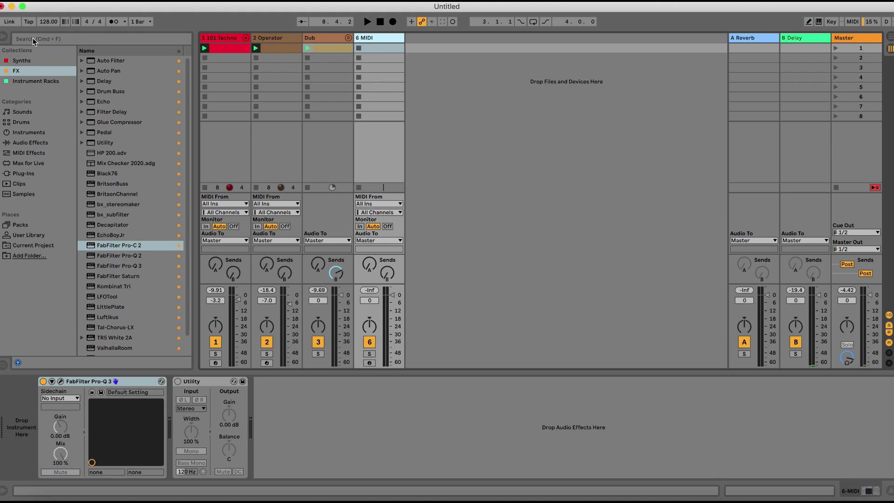
{"action": "left_click", "coordinate": [47, 38]}
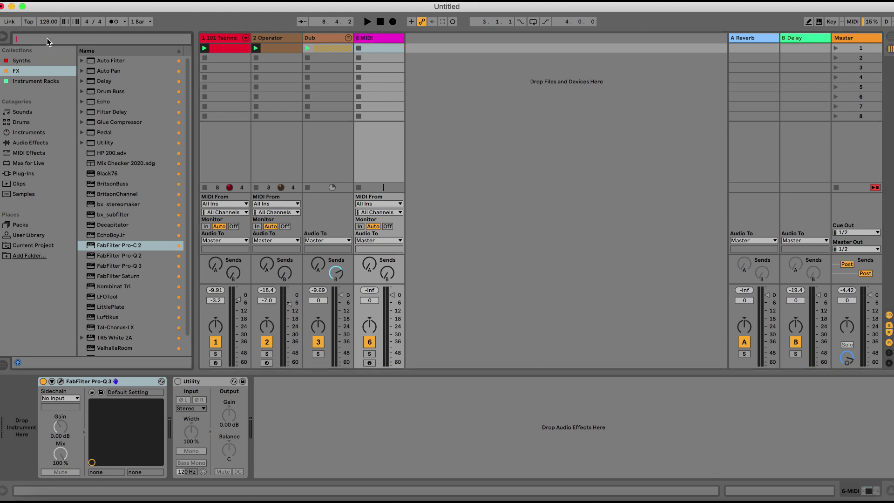
{"action": "type", "text": "hihat"}
{"action": "left_click", "coordinate": [28, 194]}
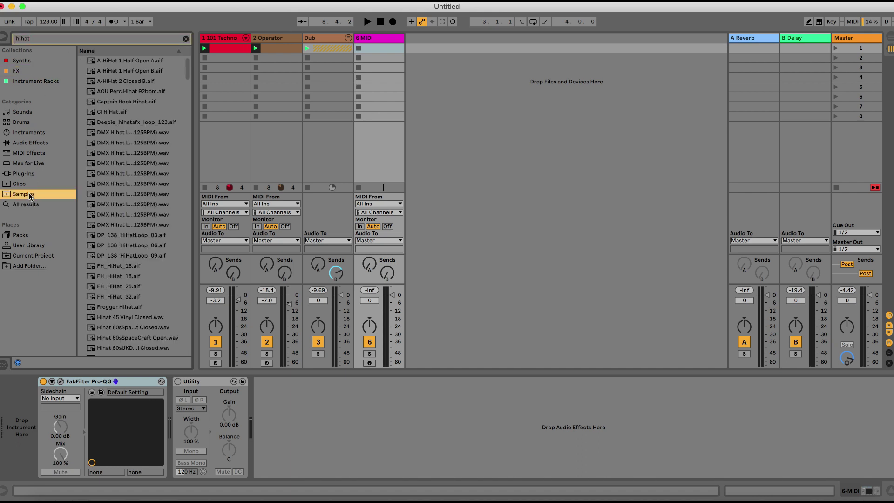
- Audition hi-hat samples, then load Hihat BlackHole Closed 2.wav on the new track with an empty clip in its first slot
{"action": "left_click", "coordinate": [136, 237]}
{"action": "scroll", "coordinate": [137, 237], "scroll_direction": "down", "scroll_amount": 3}
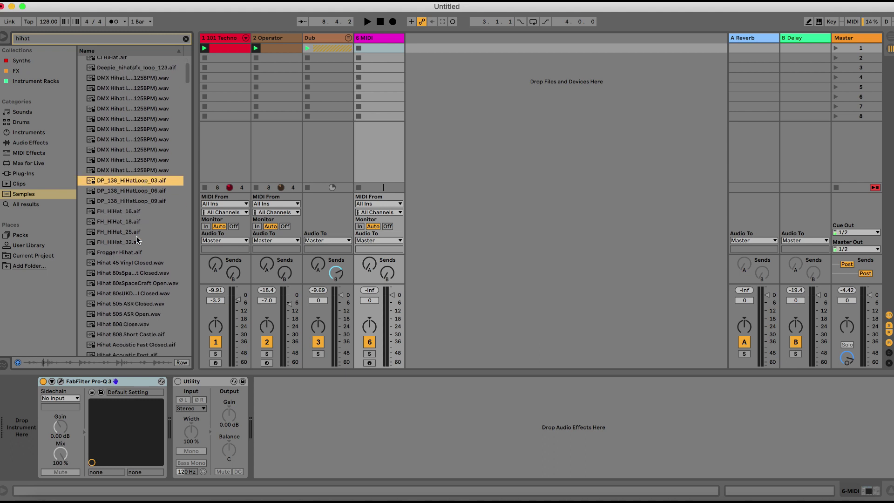
{"action": "left_click", "coordinate": [136, 235]}
{"action": "scroll", "coordinate": [137, 236], "scroll_direction": "down", "scroll_amount": 8}
{"action": "left_click", "coordinate": [137, 236]}
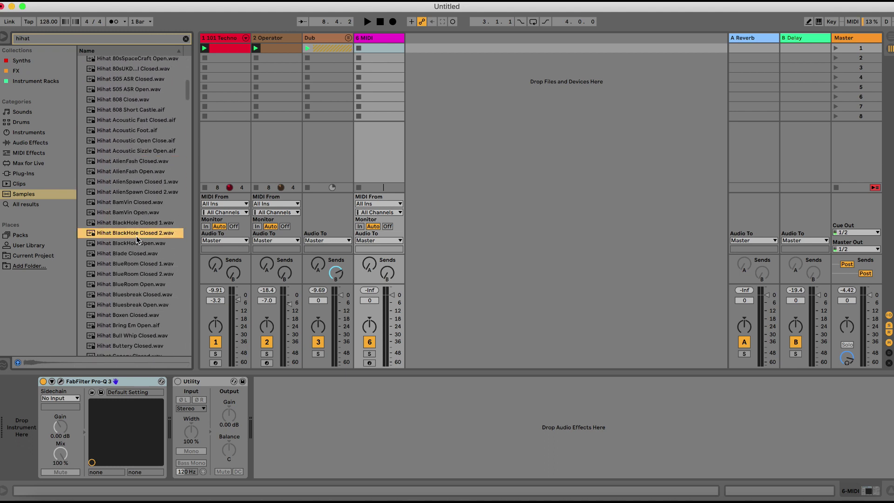
{"action": "scroll", "coordinate": [134, 196], "scroll_direction": "down", "scroll_amount": 5}
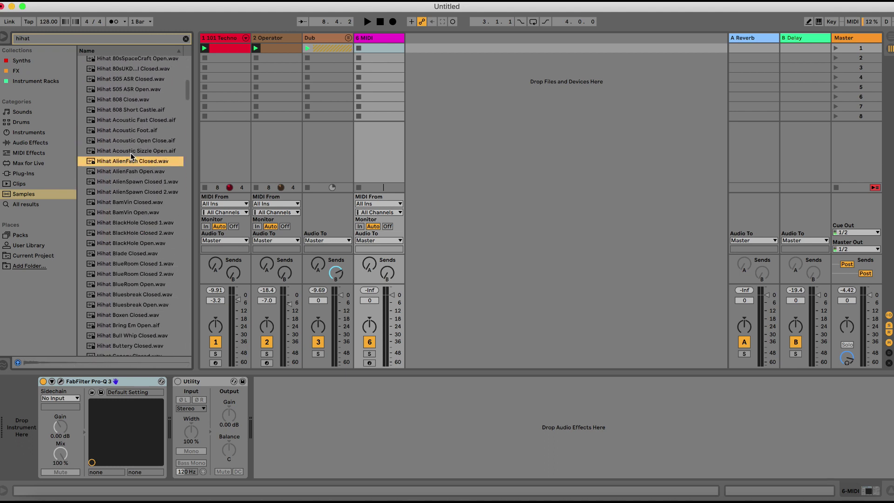
{"action": "left_click", "coordinate": [134, 171]}
{"action": "left_click", "coordinate": [139, 232]}
{"action": "scroll", "coordinate": [140, 233], "scroll_direction": "down", "scroll_amount": 4}
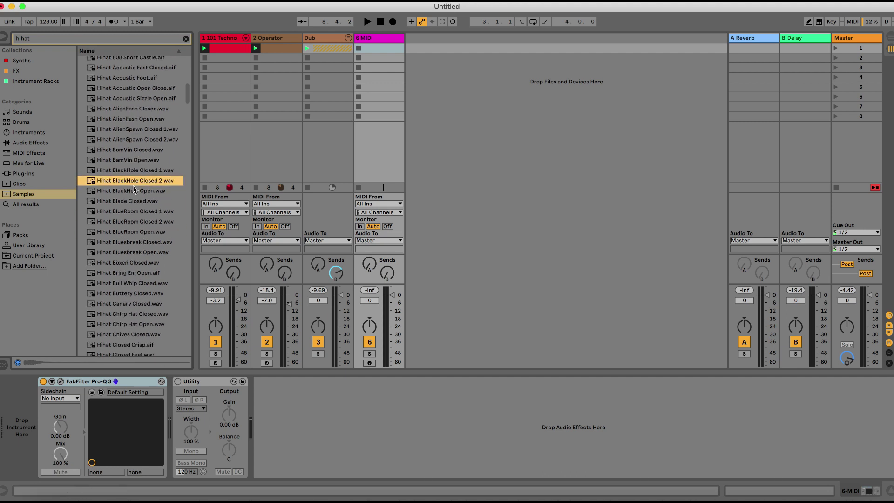
{"action": "left_click_drag", "start_coordinate": [205, 162], "coordinate": [375, 48]}
- Place a C3 note at 1.1.3 in the hi-hat clip and duplicate it to the off-beat of every beat in the bar
{"action": "scroll", "coordinate": [273, 453], "scroll_direction": "down", "scroll_amount": 4}
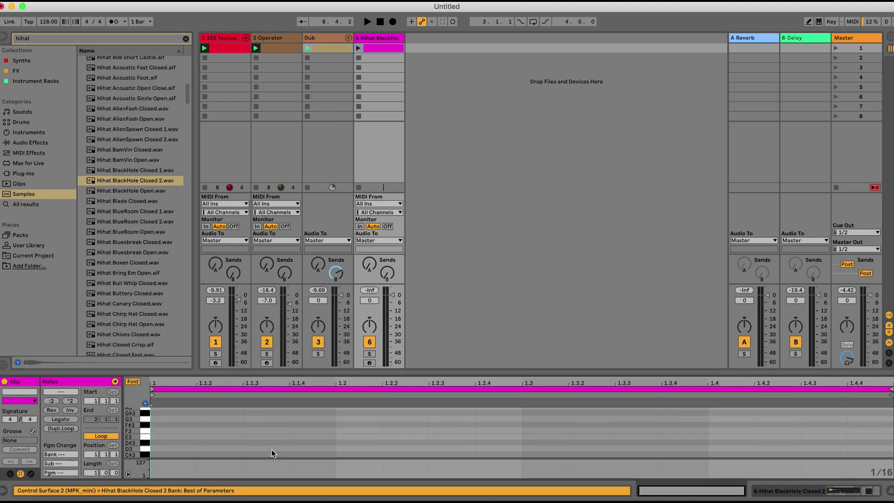
{"action": "left_click", "coordinate": [273, 453]}
{"action": "double_click", "coordinate": [273, 453]}
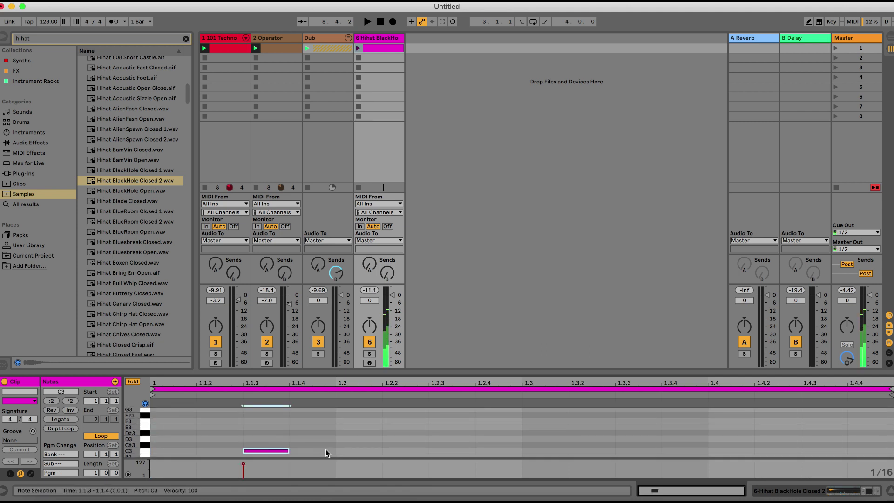
{"action": "key", "text": "super+d"}
{"action": "key", "text": "super+d"}
{"action": "key", "text": "super+d"}
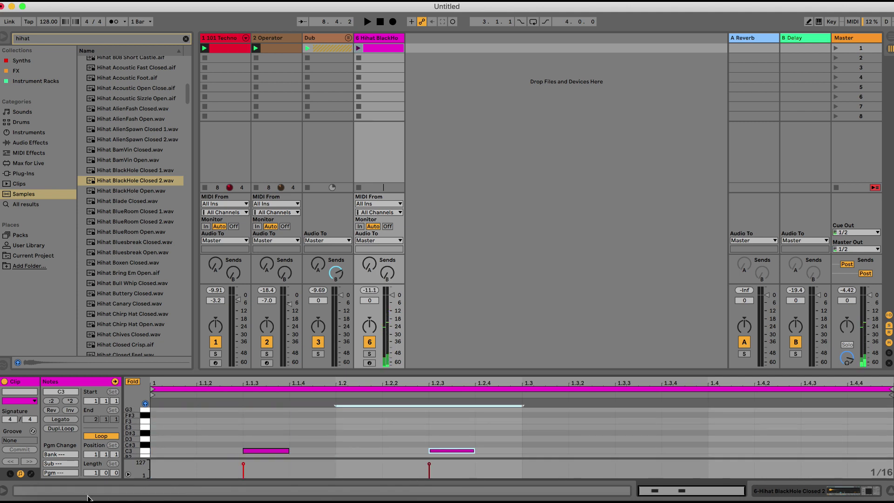
- Set the hi-hat sampler's attack to 7.82 ms and, with its clip playing, set the track volume to -5.0 dB
{"action": "left_click", "coordinate": [863, 492]}
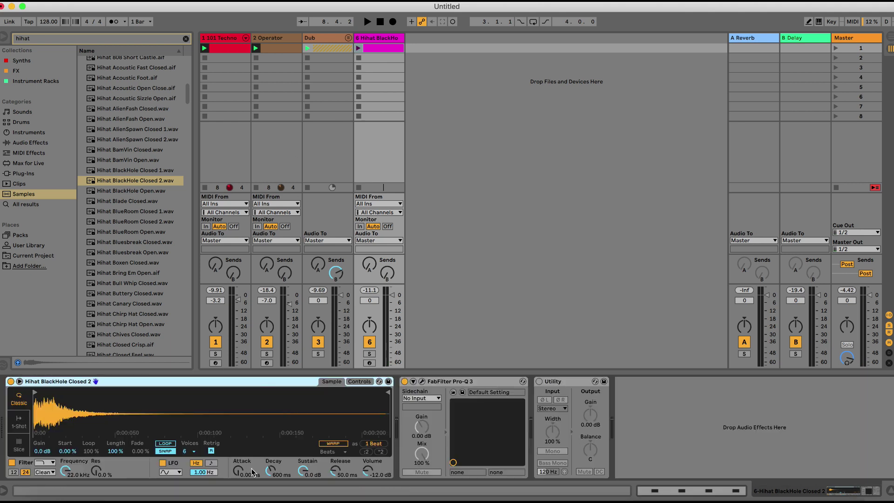
{"action": "left_click_drag", "start_coordinate": [238, 474], "coordinate": [238, 468]}
{"action": "key", "text": "space"}
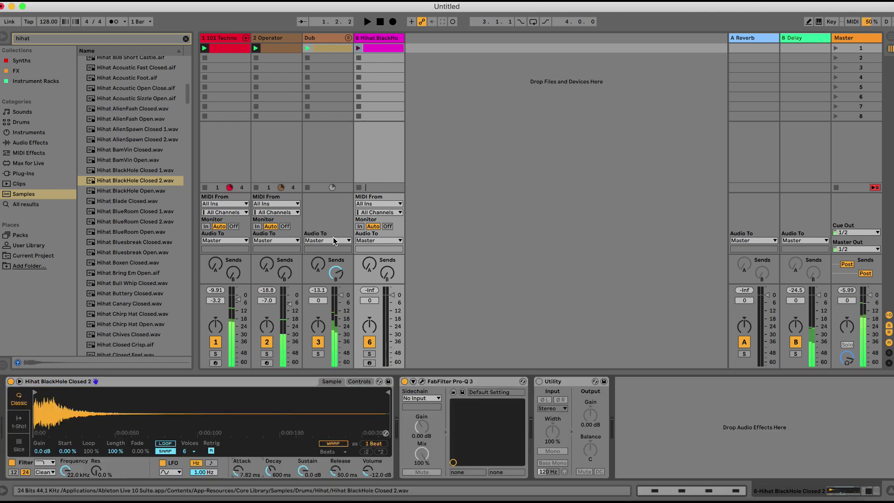
{"action": "left_click", "coordinate": [358, 48]}
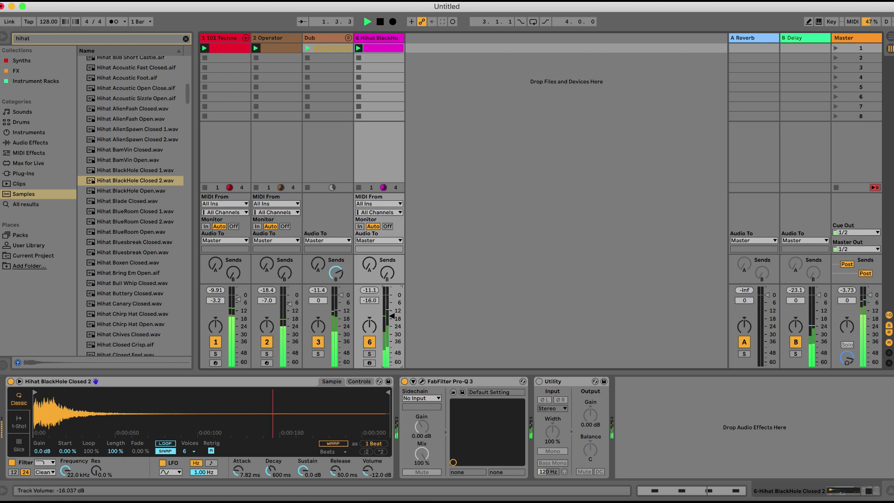
{"action": "left_click_drag", "start_coordinate": [392, 295], "coordinate": [392, 302]}
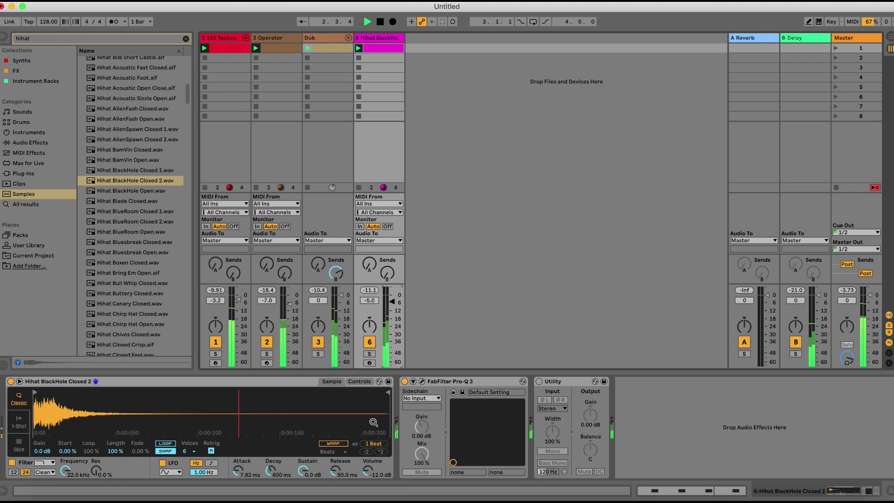
- Pan the hi-hat sampler to 13L and shorten its attack to 2.97 ms during playback
{"action": "left_click", "coordinate": [359, 381]}
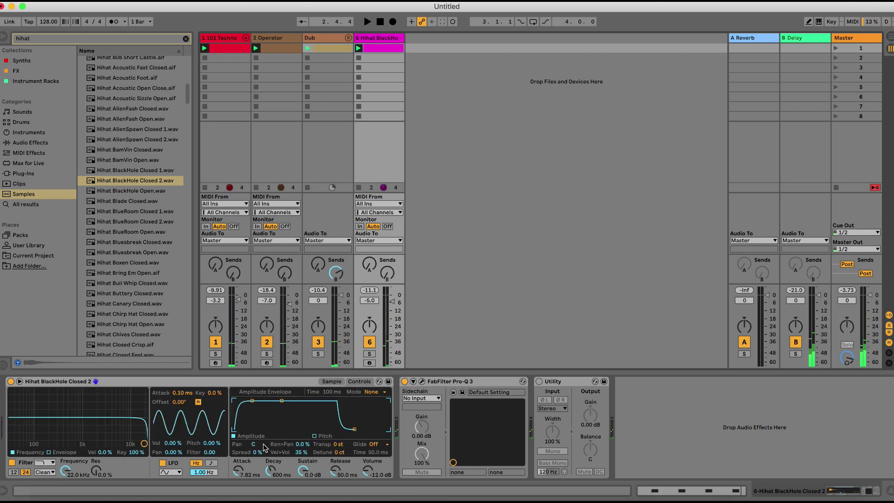
{"action": "left_click", "coordinate": [303, 444]}
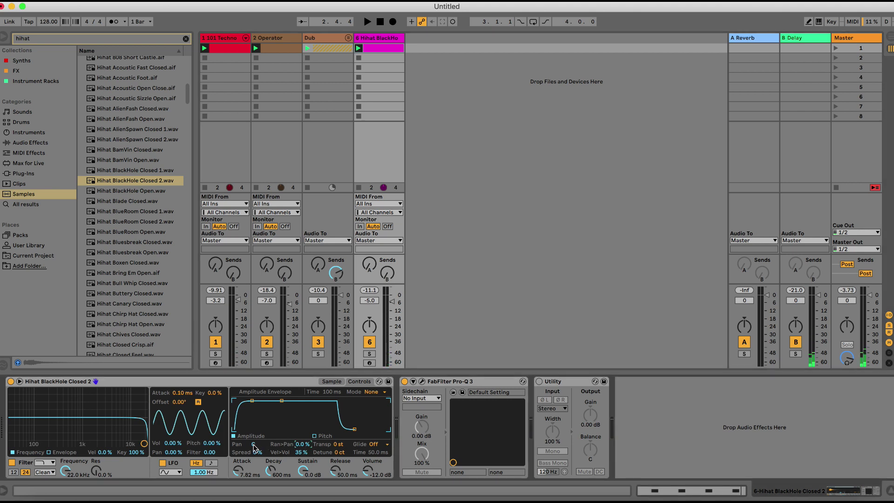
{"action": "key", "text": "space"}
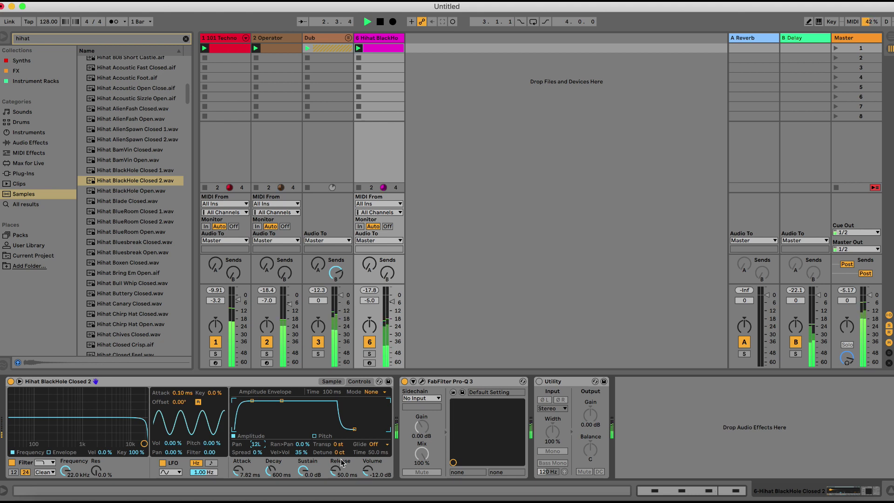
{"action": "mouse_move", "coordinate": [238, 471]}
{"action": "left_mouse_down"}
{"action": "mouse_move", "coordinate": [238, 484]}
{"action": "mouse_move", "coordinate": [238, 467]}
{"action": "left_mouse_up"}
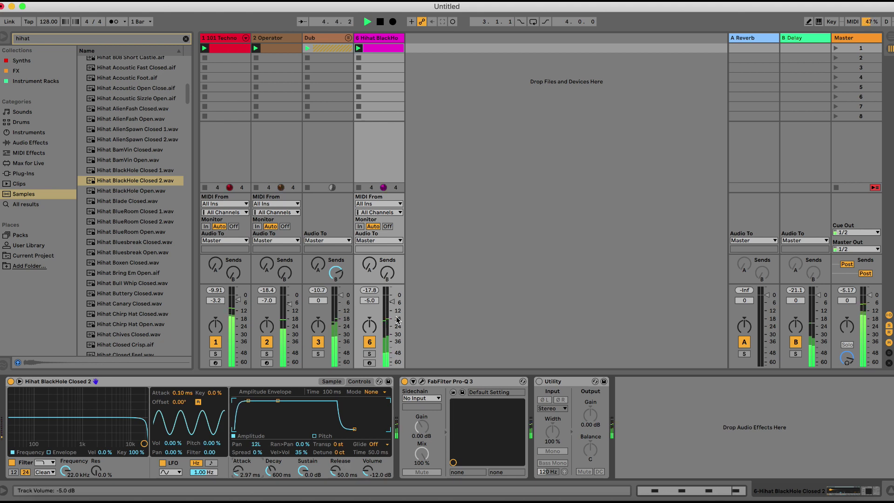
{"action": "left_click_drag", "start_coordinate": [256, 444], "coordinate": [256, 447]}
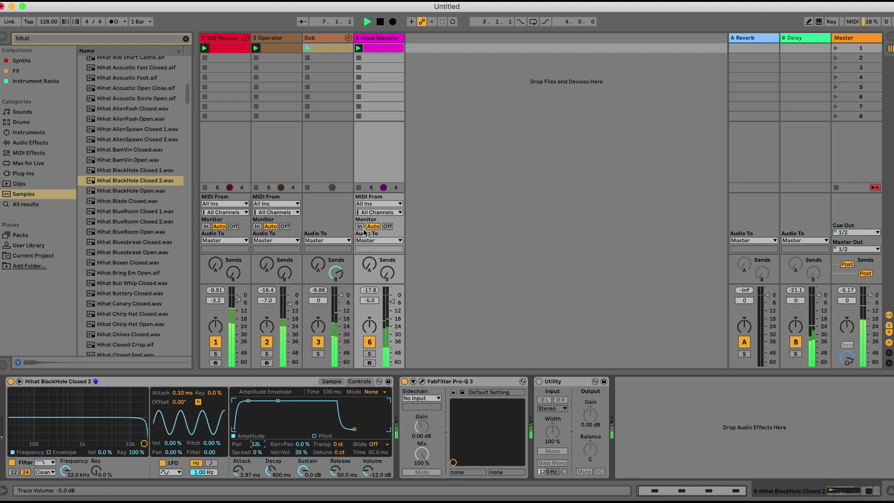
{"action": "key", "text": "space"}
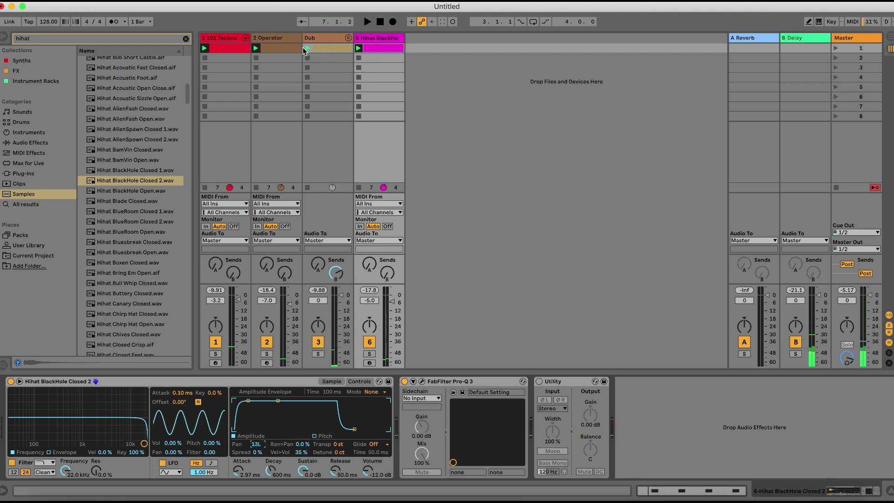
- Add a MIDI track after the hi-hat track, search the sample library for dub, and clear the search
{"action": "left_click", "coordinate": [372, 38]}
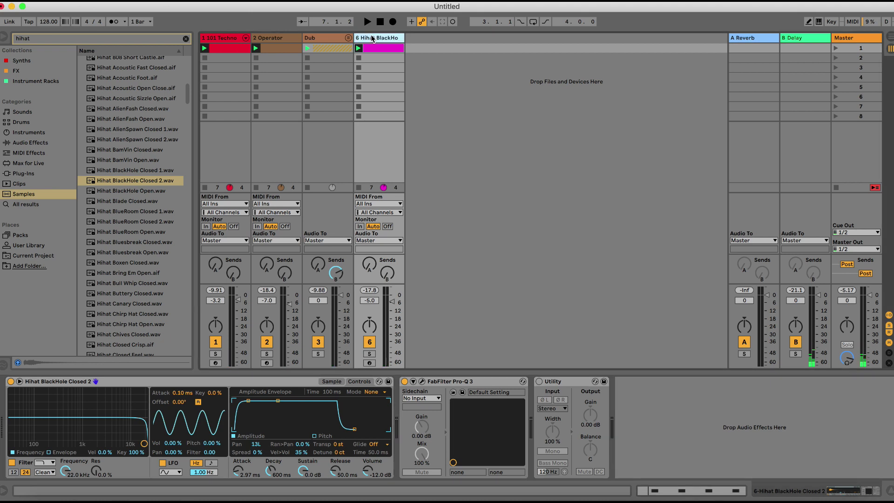
{"action": "key", "text": "super+shift+t"}
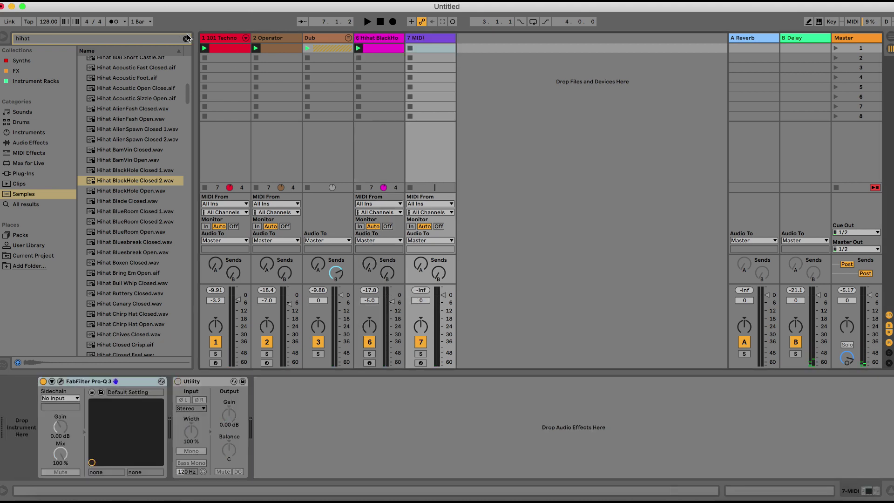
{"action": "left_click", "coordinate": [187, 39]}
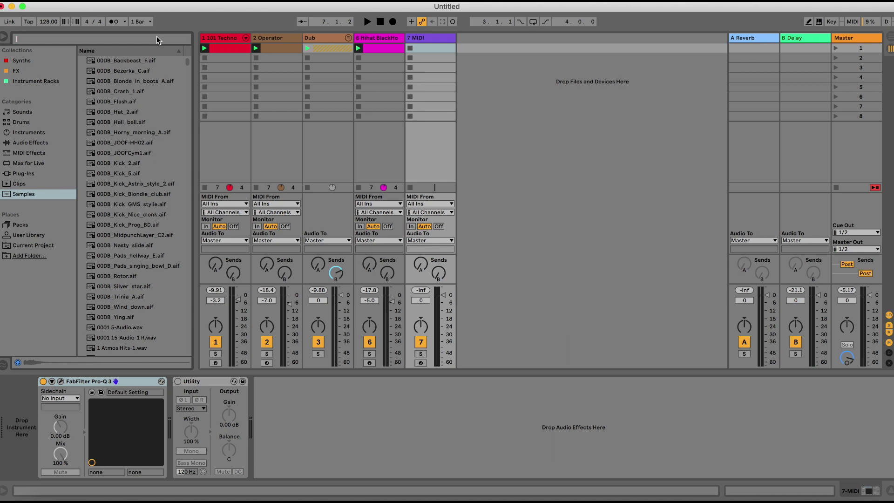
{"action": "type", "text": "dub"}
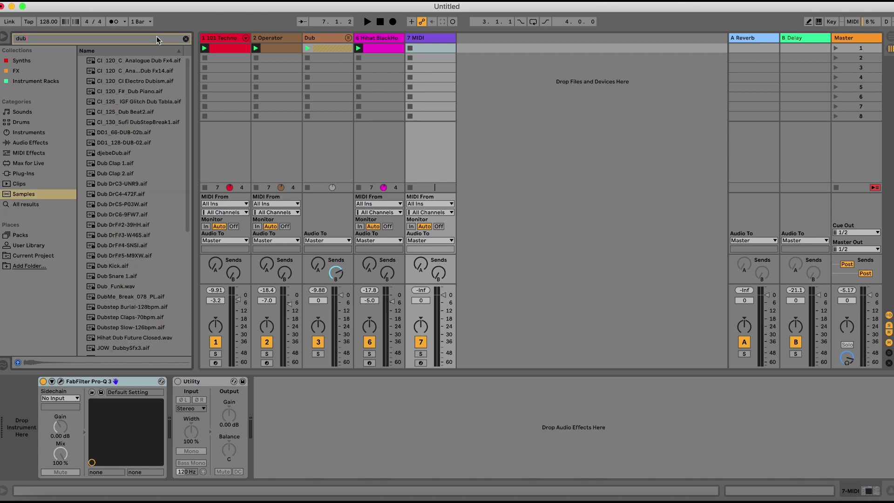
{"action": "scroll", "coordinate": [119, 228], "scroll_direction": "down", "scroll_amount": 6}
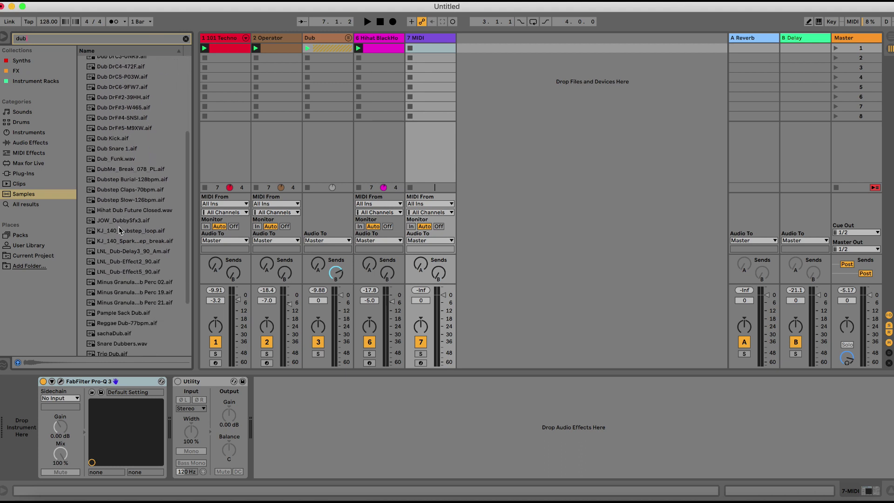
{"action": "scroll", "coordinate": [120, 229], "scroll_direction": "up", "scroll_amount": 6}
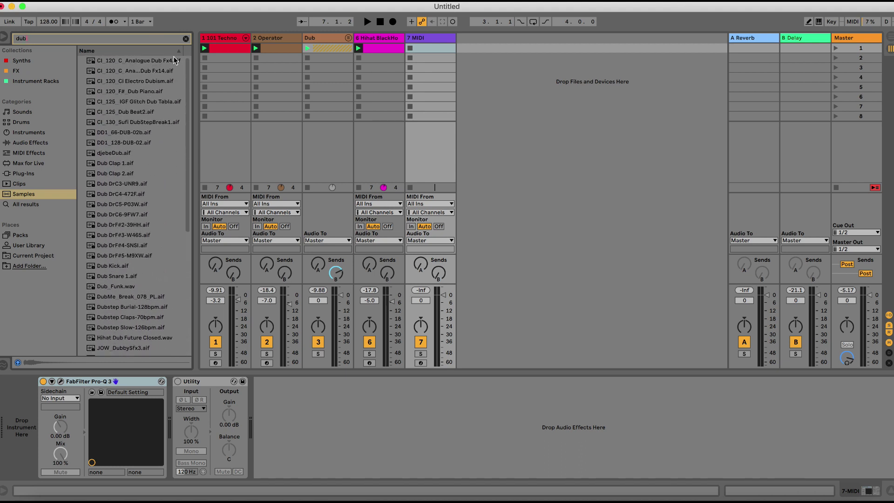
{"action": "left_click", "coordinate": [186, 39]}
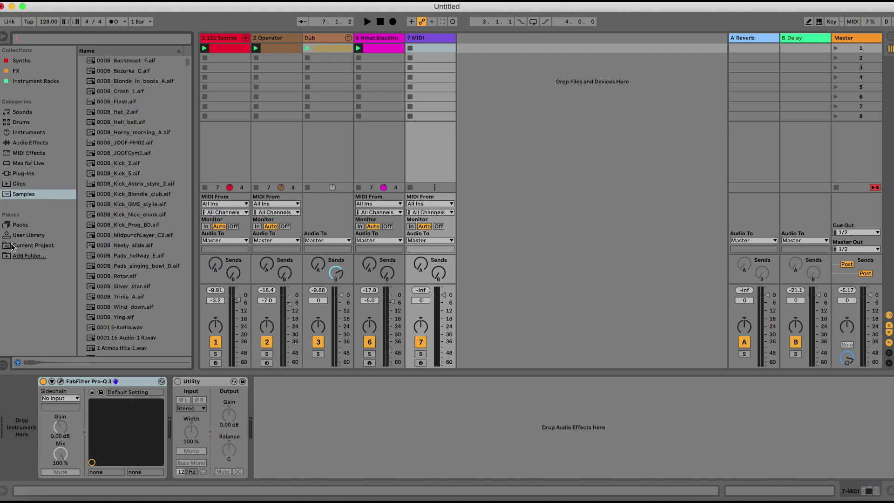
- Open the 130bpm folder of MR Dub Drums within the Musicradar samples of the User Library
{"action": "left_click", "coordinate": [22, 236]}
{"action": "left_click", "coordinate": [83, 103]}
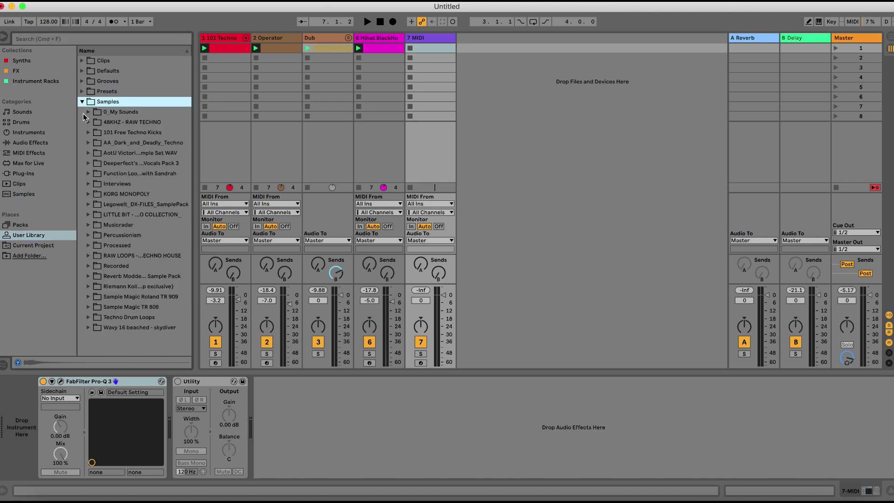
{"action": "left_click", "coordinate": [89, 224]}
{"action": "scroll", "coordinate": [98, 255], "scroll_direction": "down", "scroll_amount": 5}
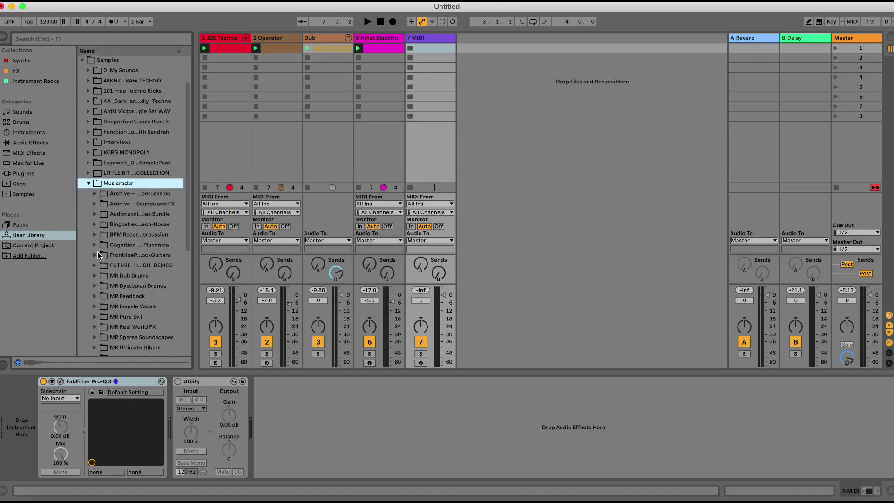
{"action": "left_click", "coordinate": [96, 252]}
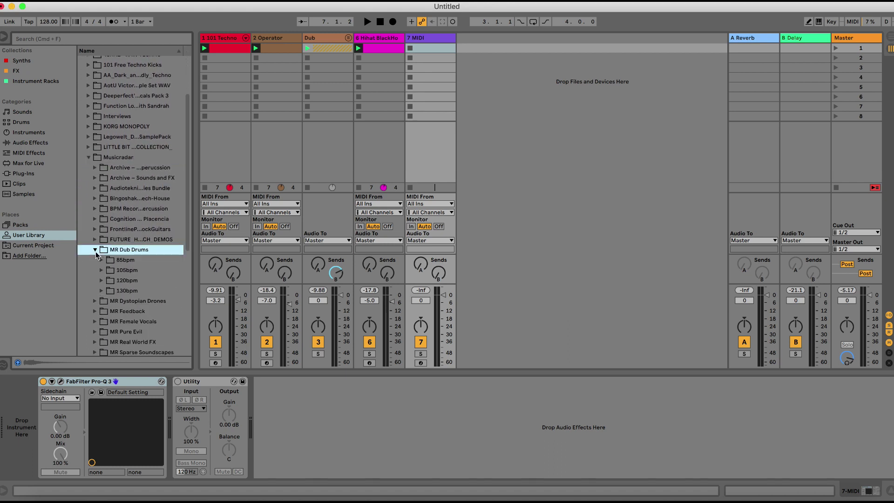
{"action": "left_click", "coordinate": [101, 291]}
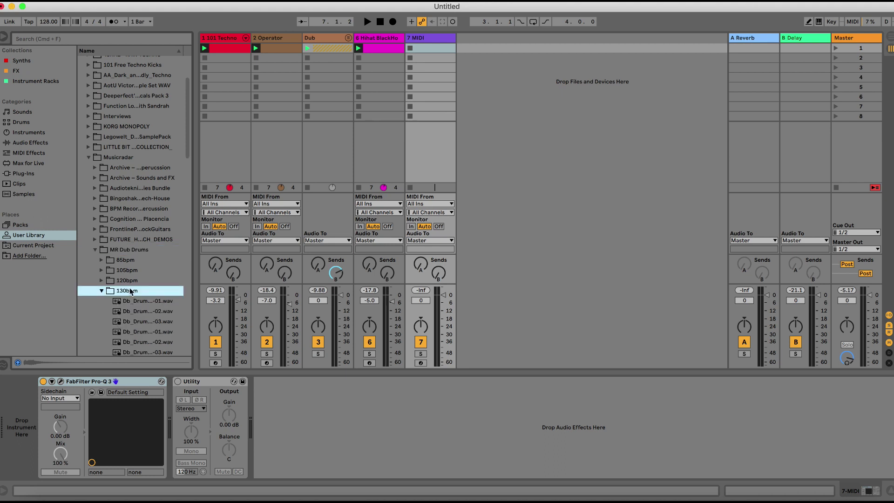
- Audition the drum samples in the 130bpm folder of MR Dub Drums, from the first one down to the last
{"action": "scroll", "coordinate": [129, 289], "scroll_direction": "down", "scroll_amount": 4}
{"action": "left_click", "coordinate": [150, 257]}
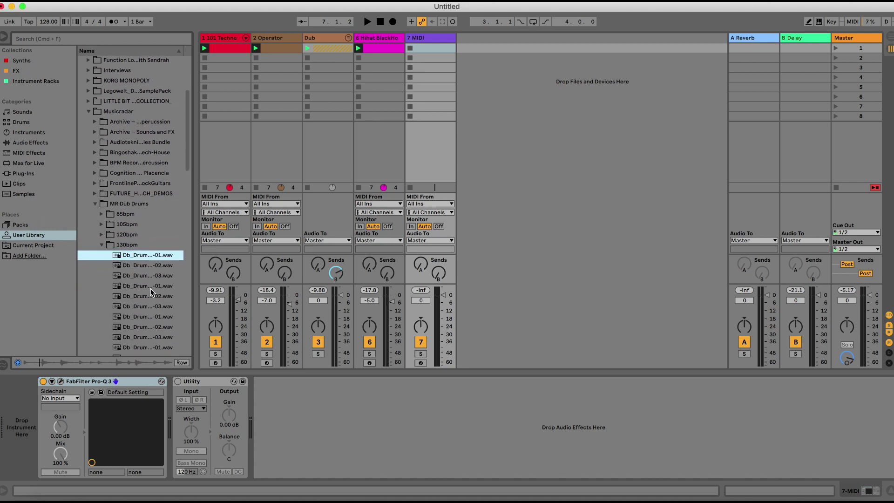
{"action": "left_click", "coordinate": [150, 301]}
{"action": "scroll", "coordinate": [150, 300], "scroll_direction": "down", "scroll_amount": 6}
{"action": "left_click", "coordinate": [150, 301]}
{"action": "scroll", "coordinate": [150, 300], "scroll_direction": "down", "scroll_amount": 4}
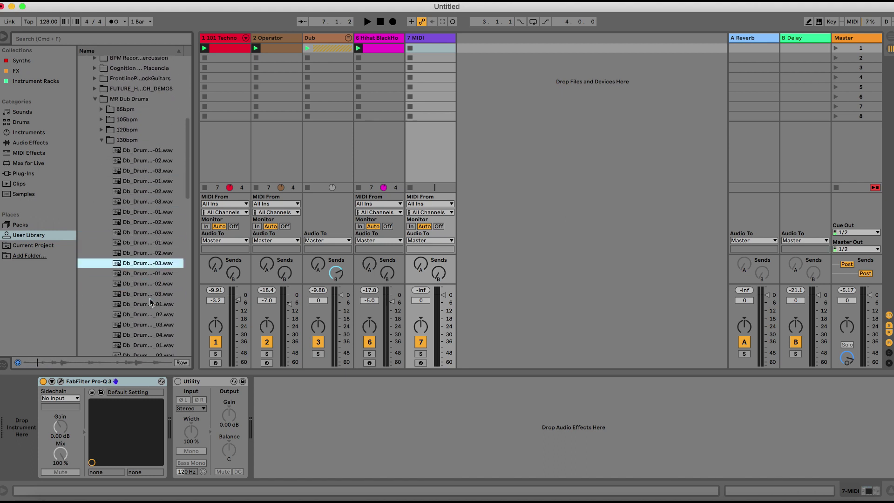
{"action": "left_click", "coordinate": [150, 300]}
{"action": "scroll", "coordinate": [150, 302], "scroll_direction": "down", "scroll_amount": 6}
{"action": "left_click", "coordinate": [150, 300]}
{"action": "scroll", "coordinate": [150, 302], "scroll_direction": "down", "scroll_amount": 4}
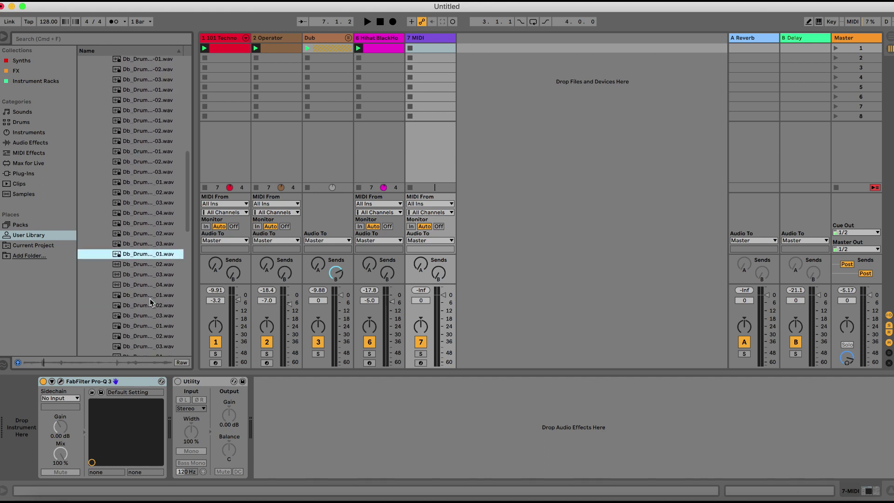
{"action": "left_click", "coordinate": [150, 299]}
{"action": "scroll", "coordinate": [150, 299], "scroll_direction": "down", "scroll_amount": 7}
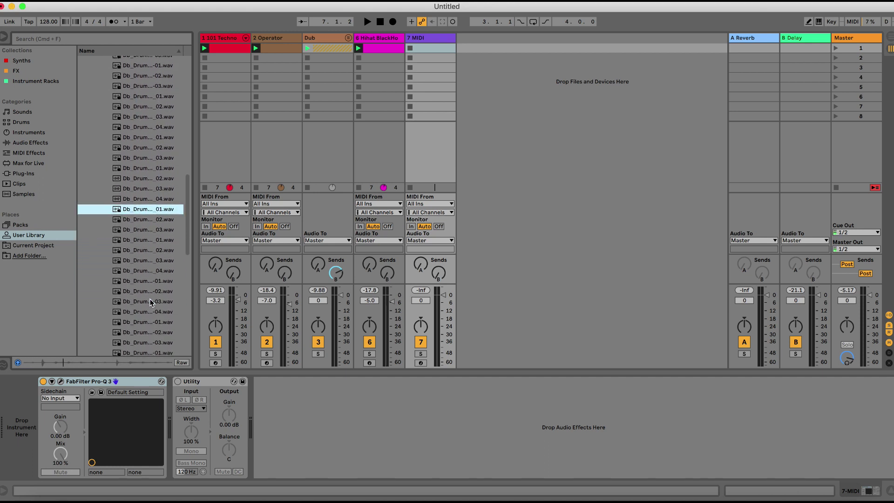
{"action": "left_click", "coordinate": [152, 281]}
{"action": "scroll", "coordinate": [152, 310], "scroll_direction": "down", "scroll_amount": 5}
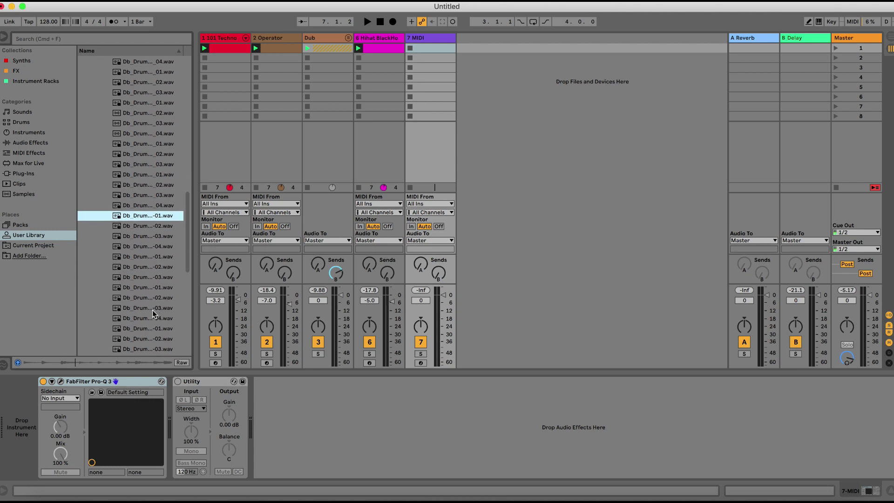
{"action": "left_click", "coordinate": [152, 308]}
{"action": "scroll", "coordinate": [152, 310], "scroll_direction": "down", "scroll_amount": 6}
{"action": "left_click", "coordinate": [152, 309]}
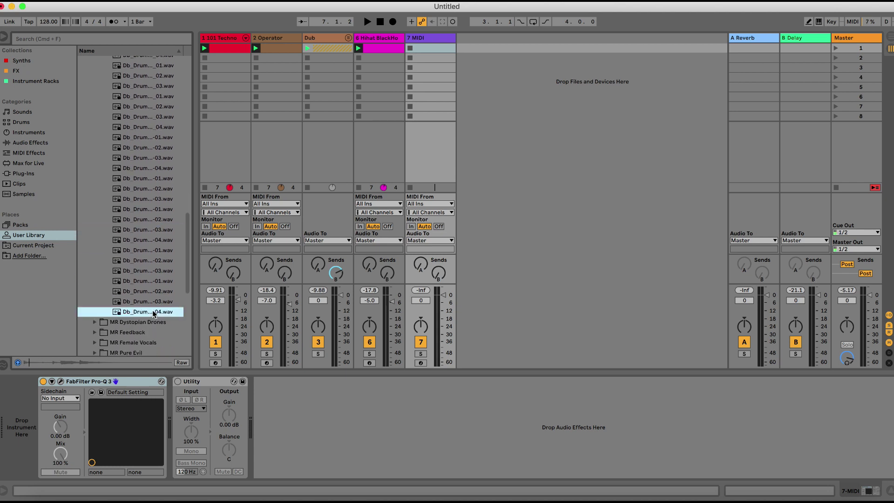
- Audition more 130bpm dub drum samples, working upward from the end of the folder
{"action": "scroll", "coordinate": [152, 311], "scroll_direction": "up", "scroll_amount": 2}
{"action": "scroll", "coordinate": [152, 311], "scroll_direction": "down", "scroll_amount": 2}
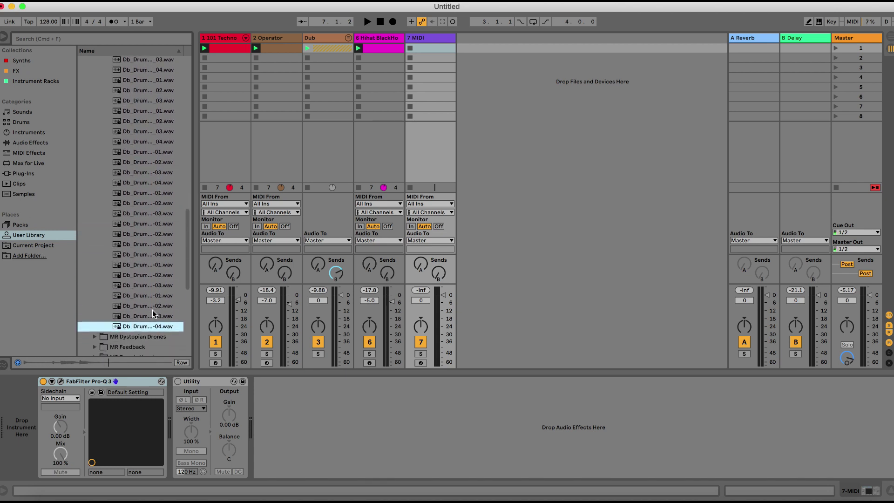
{"action": "left_click", "coordinate": [153, 311]}
{"action": "key", "text": "Up"}
{"action": "key", "text": "Up"}
{"action": "key", "text": "Up"}
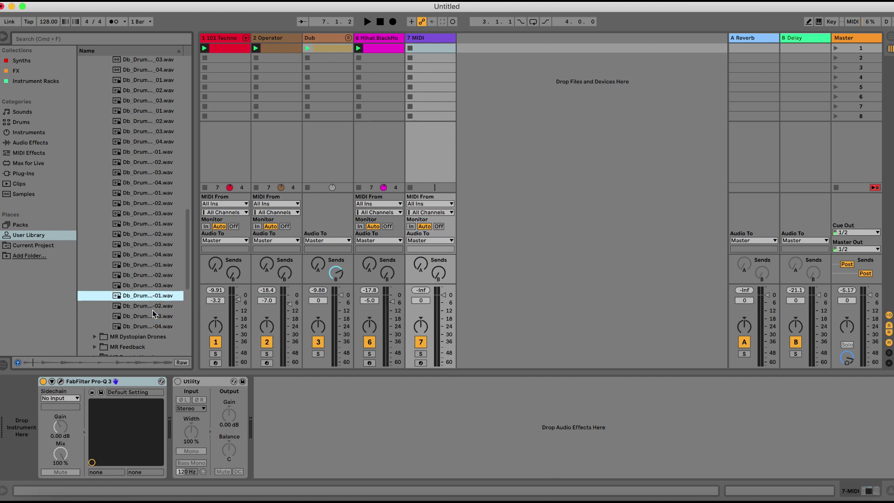
{"action": "scroll", "coordinate": [155, 301], "scroll_direction": "up", "scroll_amount": 1}
{"action": "scroll", "coordinate": [156, 303], "scroll_direction": "up", "scroll_amount": 1}
{"action": "left_click", "coordinate": [143, 278]}
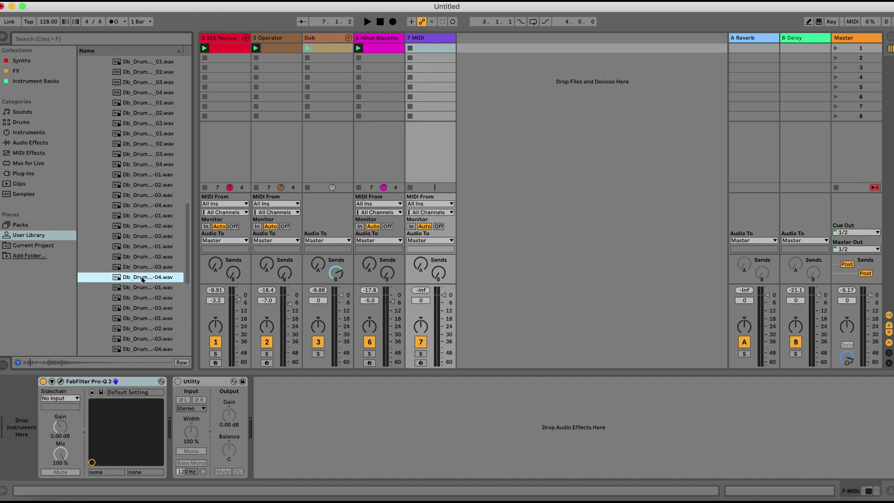
{"action": "left_click", "coordinate": [145, 260]}
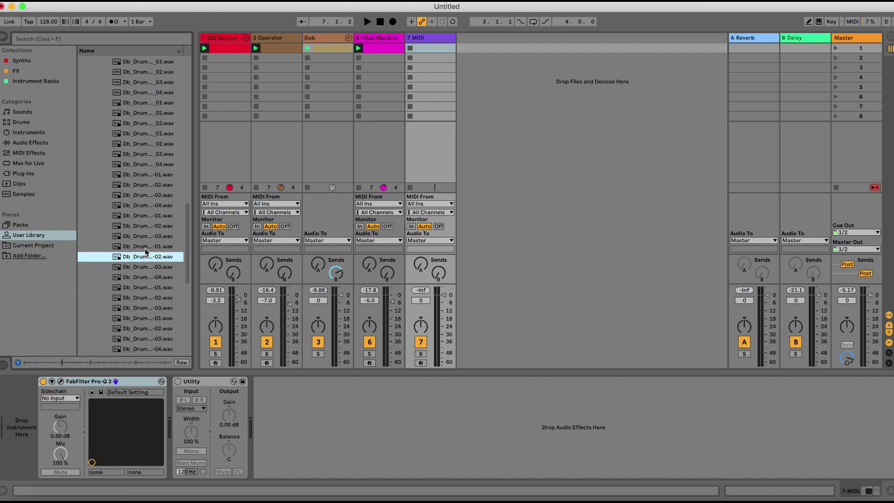
{"action": "left_click", "coordinate": [145, 249]}
{"action": "left_click", "coordinate": [147, 237]}
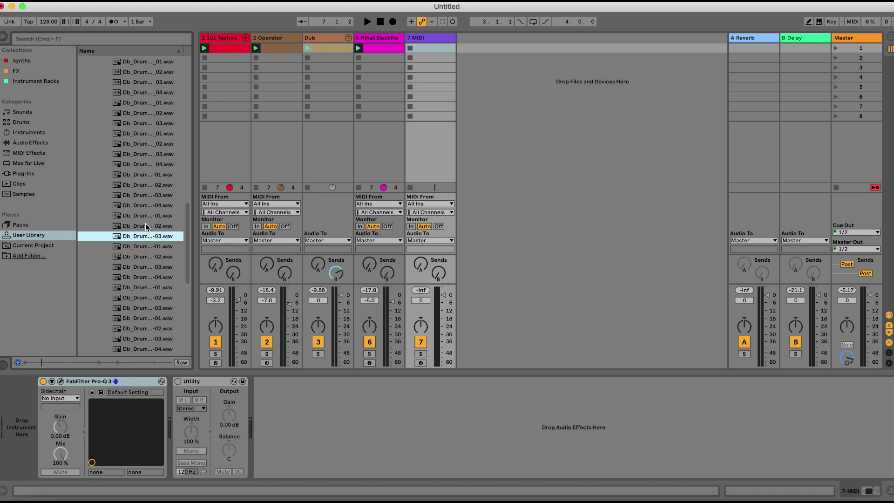
{"action": "left_click", "coordinate": [145, 226]}
{"action": "left_click", "coordinate": [146, 215]}
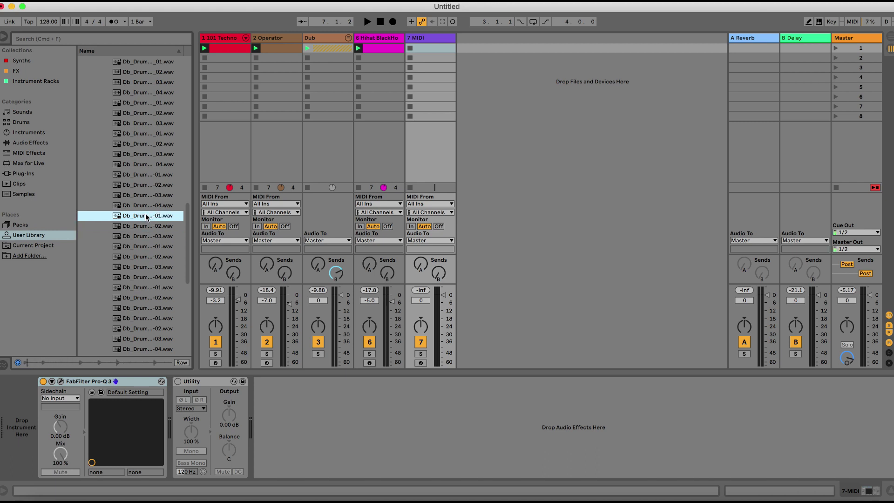
{"action": "left_click", "coordinate": [146, 206]}
{"action": "left_click", "coordinate": [149, 196]}
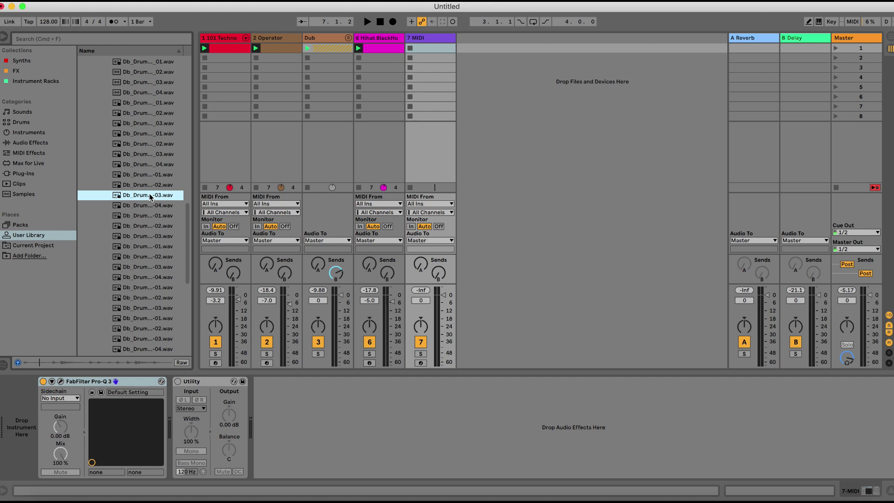
{"action": "key", "text": "Up"}
{"action": "scroll", "coordinate": [149, 194], "scroll_direction": "up", "scroll_amount": 3}
{"action": "key", "text": "Up"}
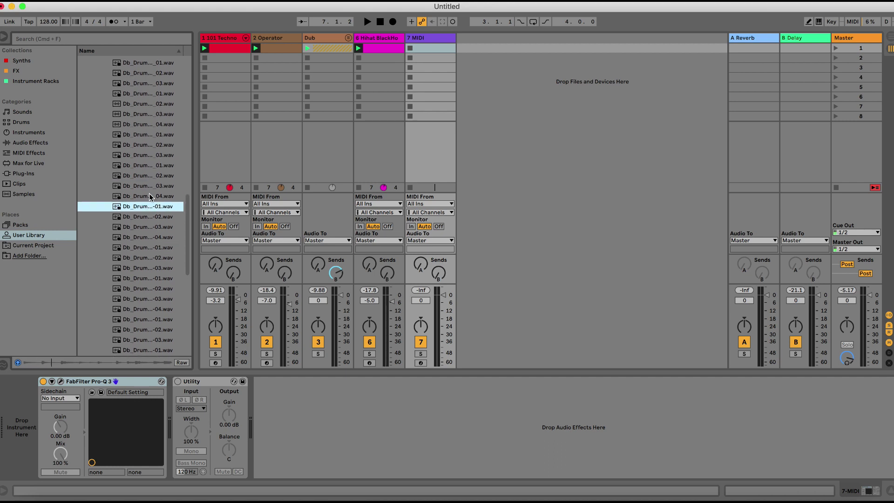
{"action": "left_click", "coordinate": [150, 196]}
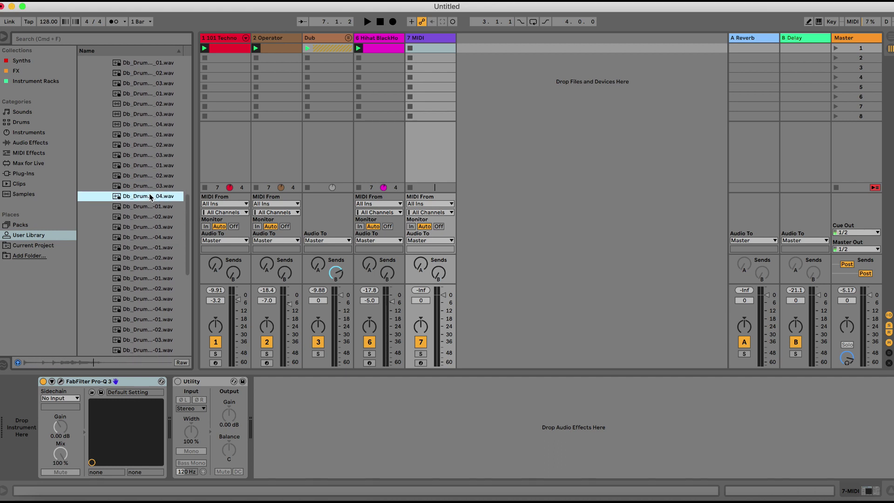
{"action": "key", "text": "Up"}
{"action": "scroll", "coordinate": [150, 195], "scroll_direction": "up", "scroll_amount": 2}
{"action": "left_click", "coordinate": [150, 195]}
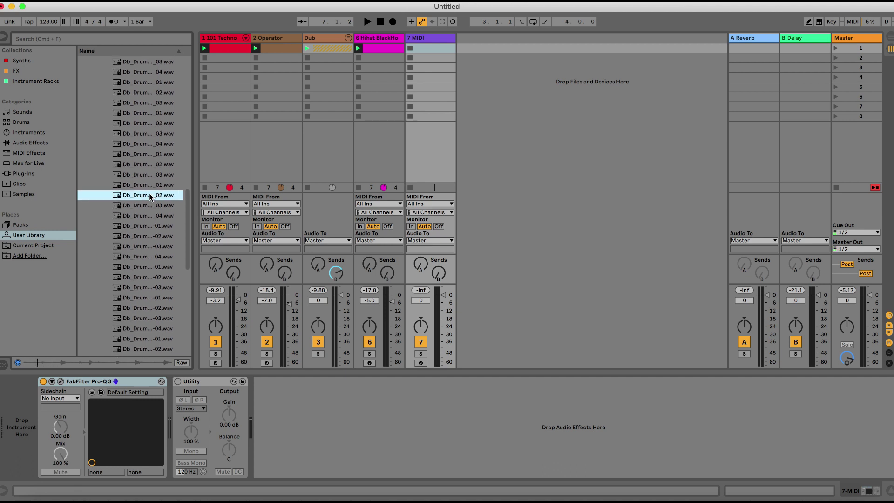
- Collapse the 130bpm folder and its parent MR Dub Drums folder
{"action": "scroll", "coordinate": [150, 196], "scroll_direction": "up", "scroll_amount": 15}
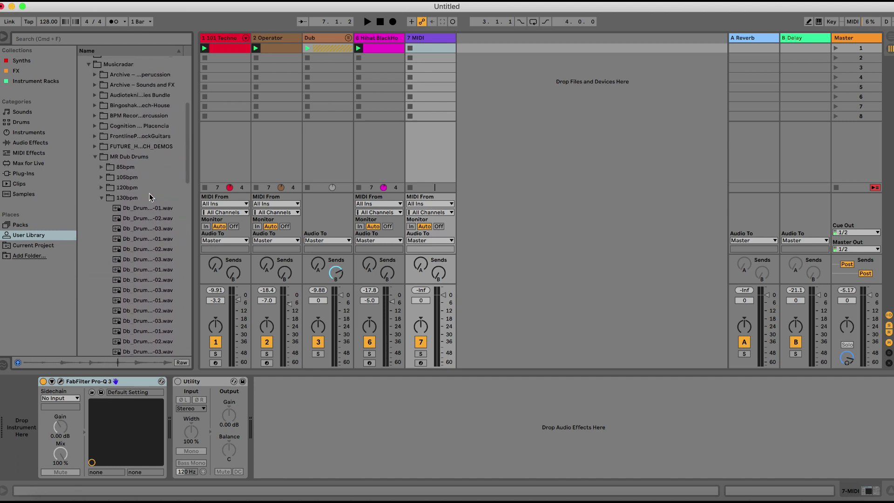
{"action": "left_click", "coordinate": [100, 198]}
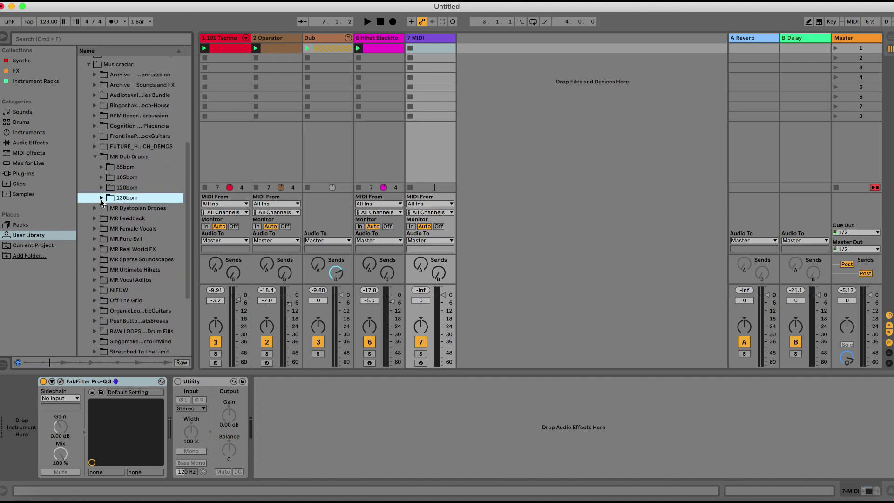
{"action": "left_click", "coordinate": [101, 199]}
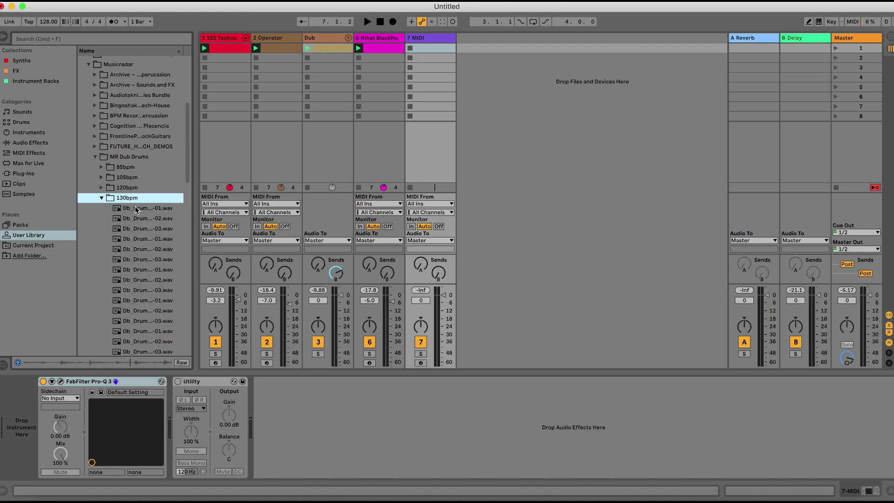
{"action": "left_click", "coordinate": [101, 199]}
{"action": "left_click", "coordinate": [96, 158]}
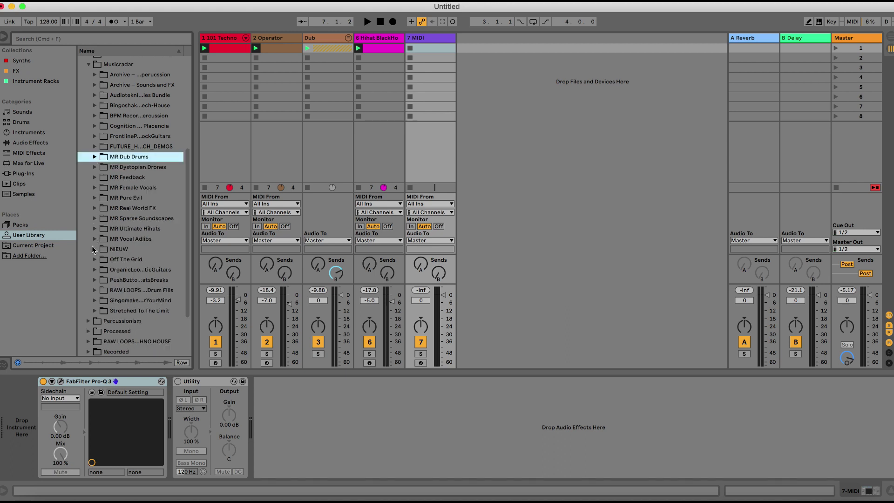
- Search the Samples category for "delay"
{"action": "left_click", "coordinate": [85, 39]}
{"action": "type", "text": "delay"}
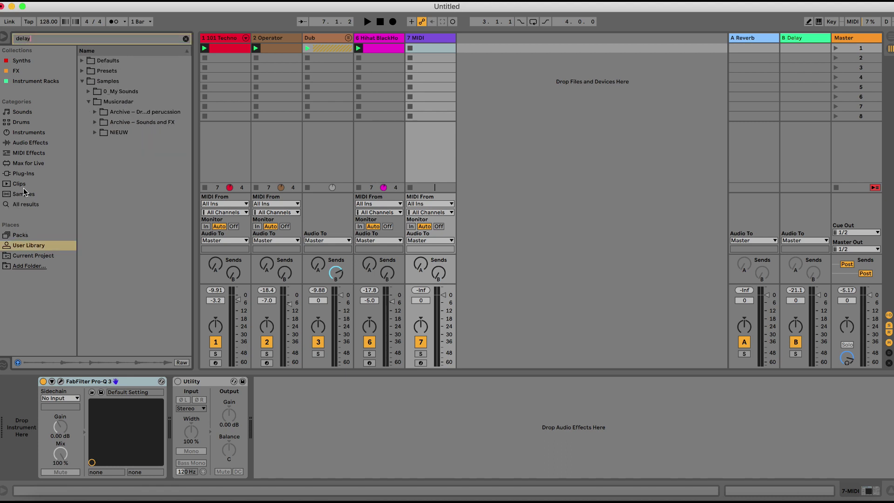
{"action": "left_click", "coordinate": [24, 191]}
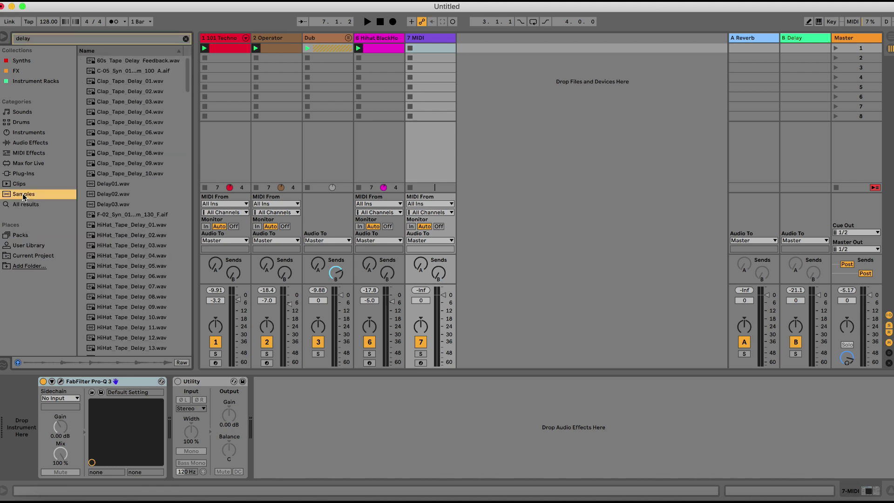
- Audition the HiHat_Tape_Delay samples from 02 onward, comparing those around HiHat_Tape_Delay_18.wav
{"action": "scroll", "coordinate": [133, 205], "scroll_direction": "down", "scroll_amount": 3}
{"action": "left_click", "coordinate": [133, 205]}
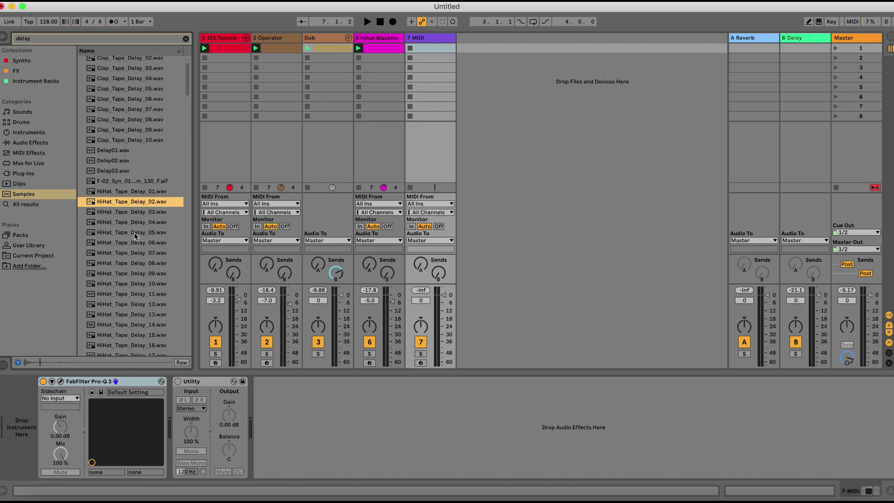
{"action": "left_click", "coordinate": [135, 265]}
{"action": "scroll", "coordinate": [135, 266], "scroll_direction": "down", "scroll_amount": 3}
{"action": "left_click", "coordinate": [134, 303]}
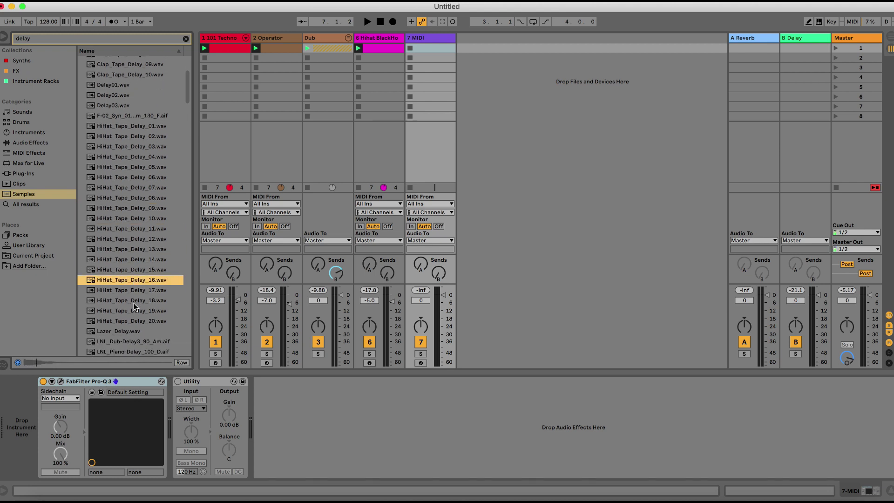
{"action": "scroll", "coordinate": [134, 306], "scroll_direction": "down", "scroll_amount": 3}
{"action": "left_click", "coordinate": [134, 277]}
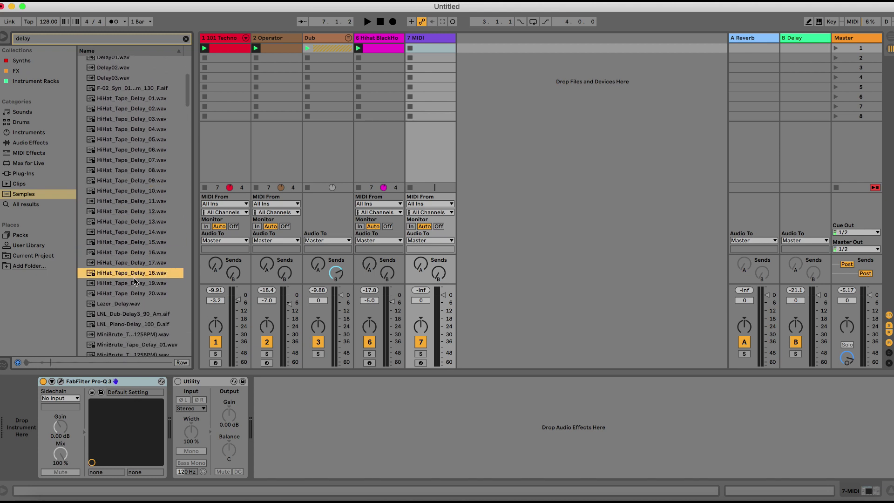
{"action": "left_click", "coordinate": [132, 289]}
{"action": "left_click", "coordinate": [132, 283]}
{"action": "left_click", "coordinate": [132, 278]}
{"action": "left_click", "coordinate": [132, 264]}
{"action": "left_click", "coordinate": [131, 275]}
- Load HiHat_Tape_Delay_18.wav as the instrument on track 7 and group it into a Drum Rack
{"action": "left_click_drag", "start_coordinate": [109, 309], "coordinate": [35, 395]}
{"action": "right_click", "coordinate": [53, 385]}
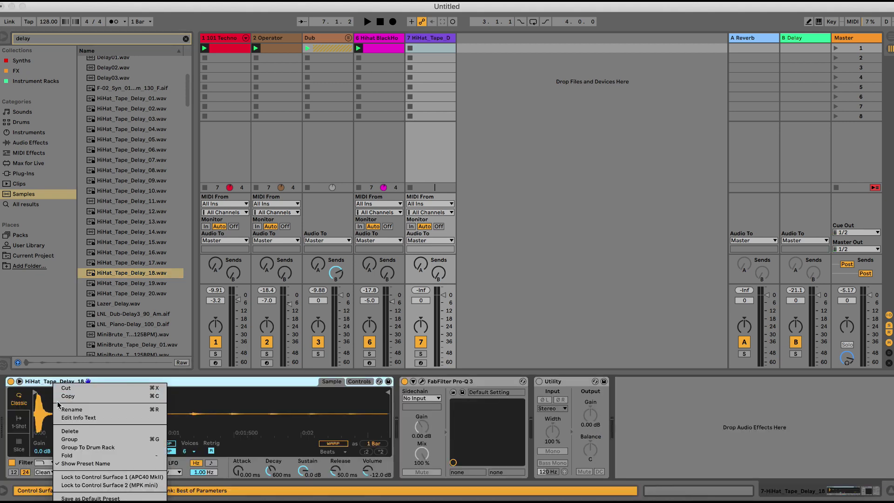
{"action": "left_click", "coordinate": [66, 448]}
- Audition further hi-hat tape delay samples, from HiHat_Tape_Delay_17.wav back to HiHat_Tape_Delay_05.wav
{"action": "left_click", "coordinate": [119, 262]}
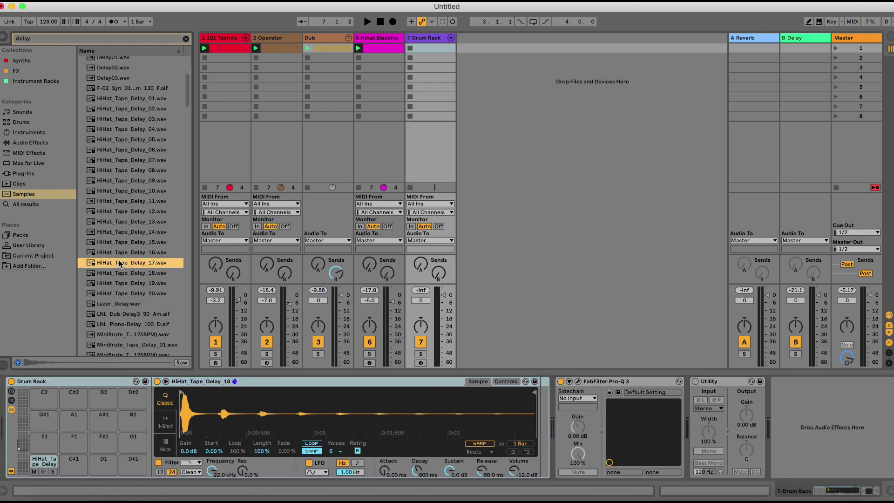
{"action": "left_click", "coordinate": [120, 244]}
{"action": "left_click", "coordinate": [121, 232]}
{"action": "left_click", "coordinate": [123, 222]}
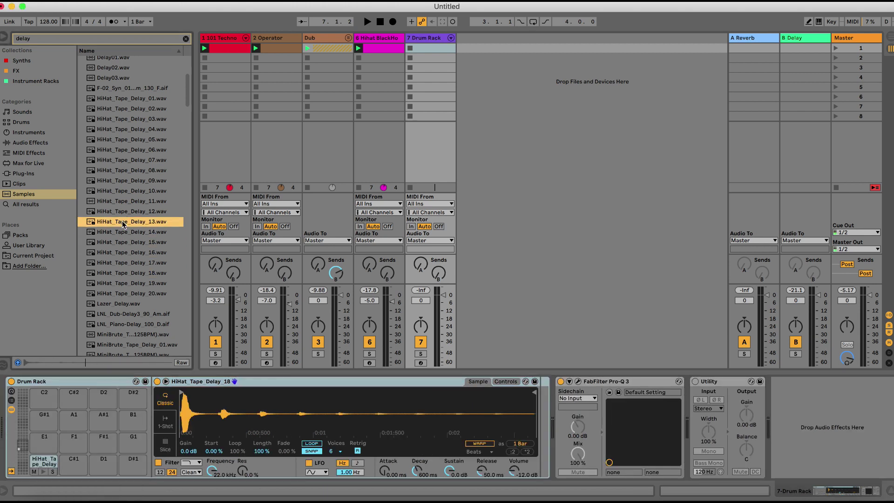
{"action": "left_click", "coordinate": [124, 213]}
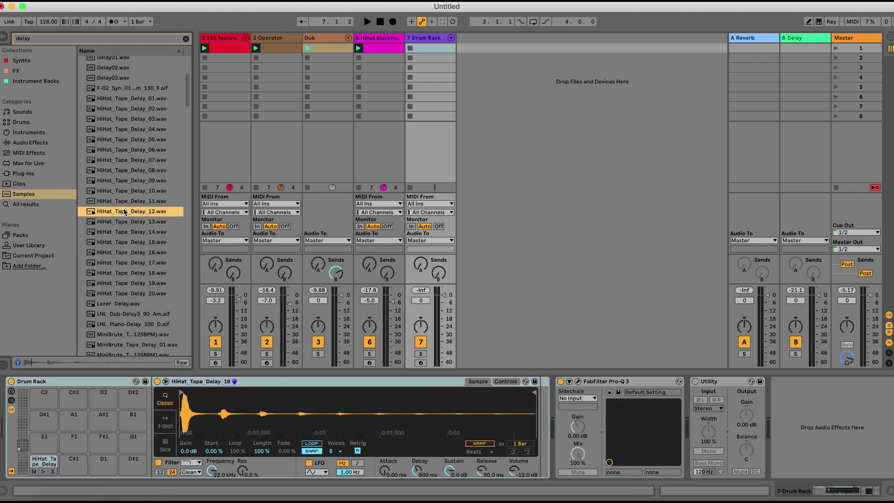
{"action": "left_click", "coordinate": [127, 171]}
{"action": "left_click", "coordinate": [126, 140]}
- Audition LNL_Piano-Delay_100_D.aif and the Perc_Synth_MoogDelay samples from 04 to 19
{"action": "scroll", "coordinate": [134, 252], "scroll_direction": "down", "scroll_amount": 6}
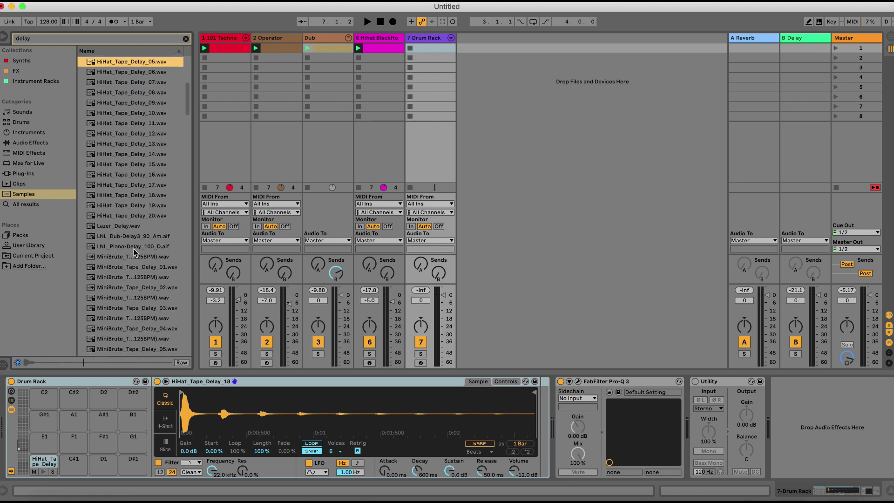
{"action": "left_click", "coordinate": [135, 249]}
{"action": "scroll", "coordinate": [133, 280], "scroll_direction": "down", "scroll_amount": 12}
{"action": "right_click", "coordinate": [132, 303]}
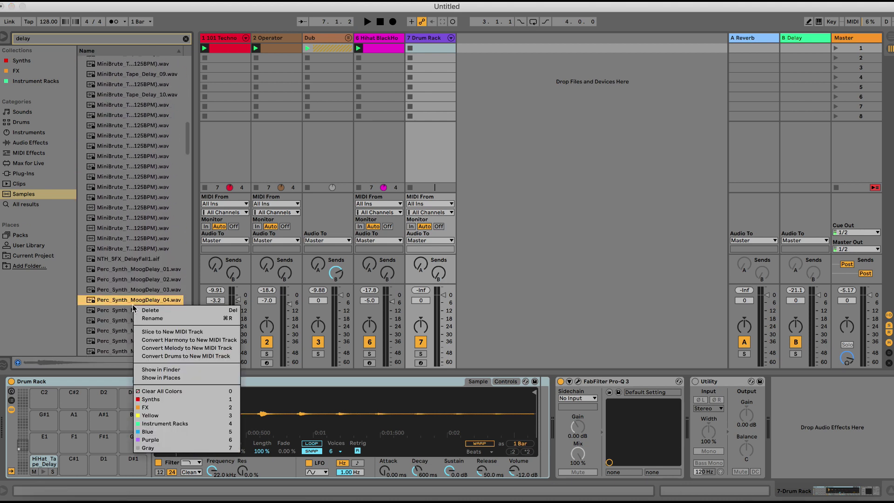
{"action": "left_click", "coordinate": [127, 298]}
{"action": "key", "text": "Down"}
{"action": "key", "text": "Down"}
{"action": "key", "text": "Down"}
{"action": "key", "text": "Down"}
{"action": "key", "text": "Down"}
{"action": "key", "text": "Down"}
{"action": "key", "text": "Down"}
{"action": "key", "text": "Down"}
{"action": "key", "text": "Down"}
{"action": "key", "text": "Down"}
{"action": "key", "text": "Down"}
{"action": "key", "text": "Down"}
{"action": "key", "text": "Down"}
{"action": "key", "text": "Down"}
{"action": "key", "text": "Down"}
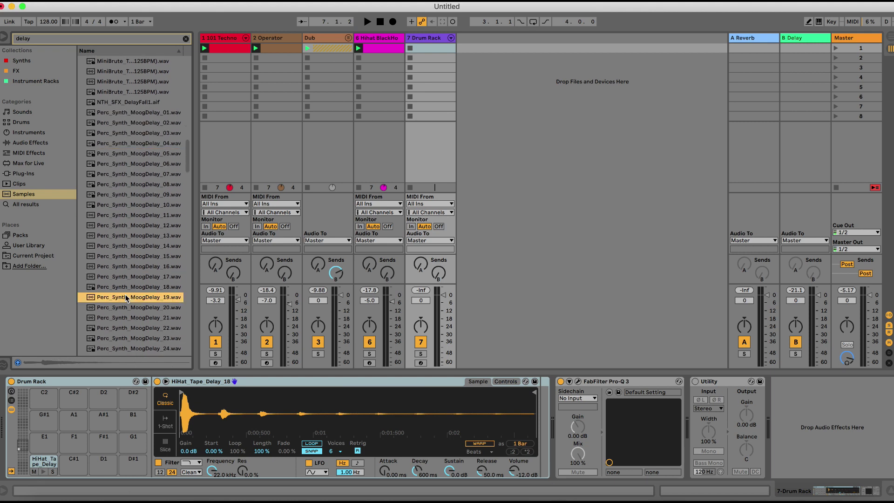
- Audition the remaining Perc_Synth_MoogDelay samples and those after them, down to Rimshot Analogue Delay 11.wav
{"action": "key", "text": "Down"}
{"action": "key", "text": "Down"}
{"action": "key", "text": "Down"}
{"action": "key", "text": "Down"}
{"action": "key", "text": "Down"}
{"action": "key", "text": "Down"}
{"action": "key", "text": "Down"}
{"action": "key", "text": "Down"}
{"action": "key", "text": "Down"}
{"action": "key", "text": "Down"}
{"action": "key", "text": "Down"}
{"action": "key", "text": "Down"}
{"action": "key", "text": "Down"}
{"action": "key", "text": "Down"}
{"action": "key", "text": "Down"}
{"action": "key", "text": "Down"}
{"action": "key", "text": "Down"}
{"action": "key", "text": "Down"}
{"action": "key", "text": "Down"}
{"action": "key", "text": "Down"}
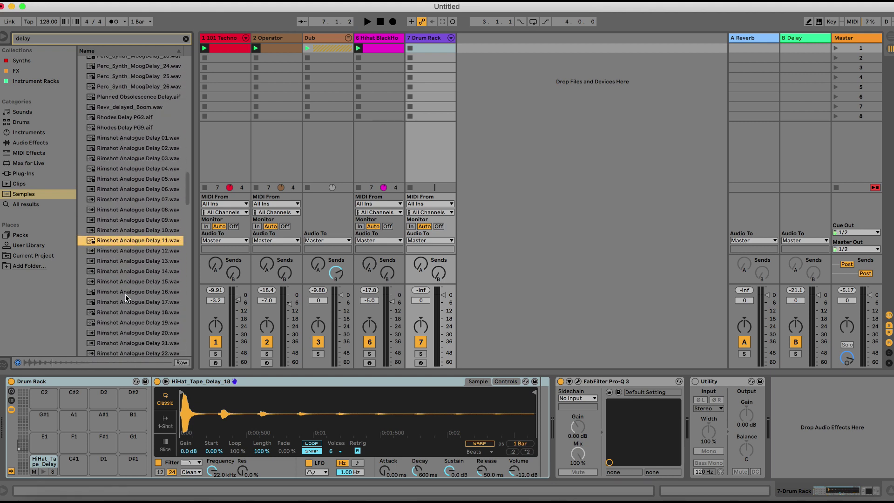
- Audition the Rimshot Analogue Delay samples and load Rimshot Analogue Delay 06.wav onto Drum Rack pad C#1
{"action": "left_click", "coordinate": [127, 298]}
{"action": "left_click", "coordinate": [127, 318]}
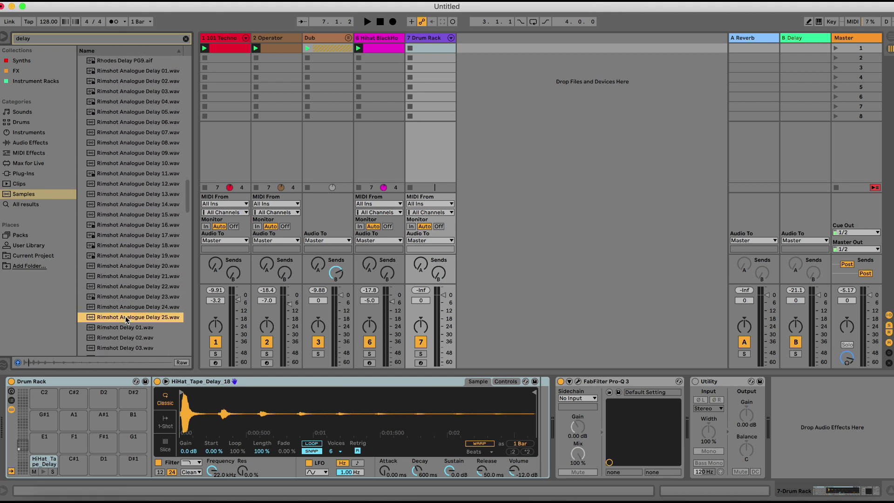
{"action": "left_click", "coordinate": [140, 72]}
{"action": "key", "text": "Down"}
{"action": "key", "text": "Down"}
{"action": "key", "text": "Down"}
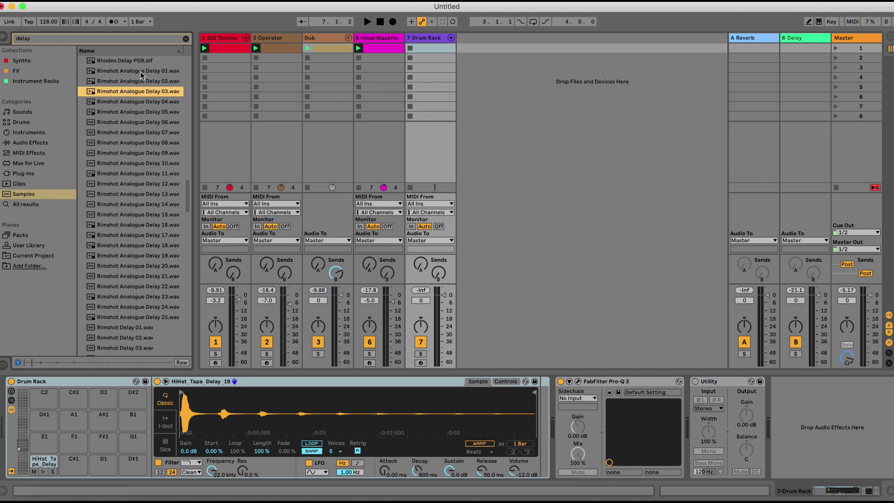
{"action": "key", "text": "Down"}
{"action": "key", "text": "Down"}
{"action": "key", "text": "Down"}
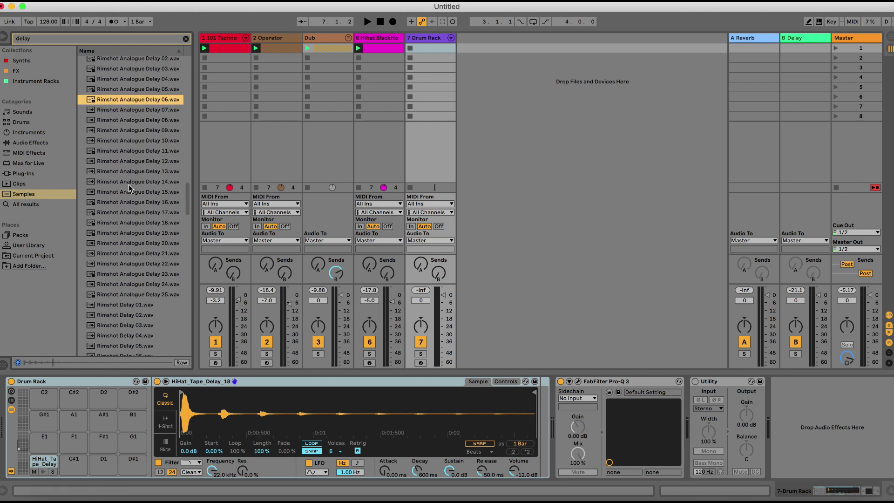
{"action": "key", "text": "Up"}
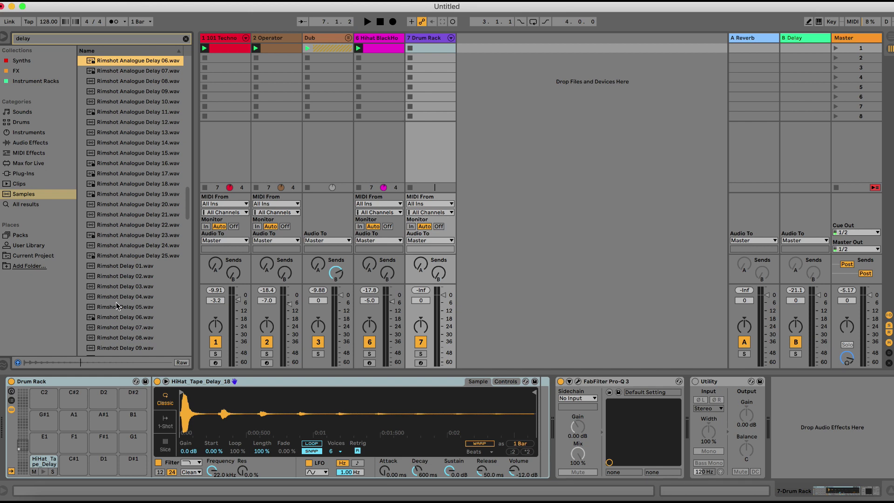
{"action": "left_click_drag", "start_coordinate": [124, 66], "coordinate": [71, 447]}
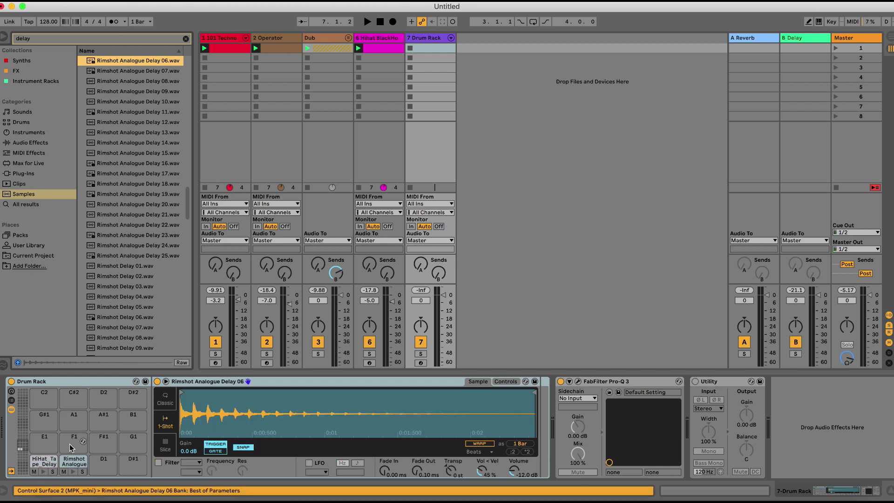
- Switch the HiHat_Tape_Delay_18 pad to 1-Shot playback and load Rimshot Delay 21.wav onto Drum Rack pad D1
{"action": "left_click", "coordinate": [44, 461]}
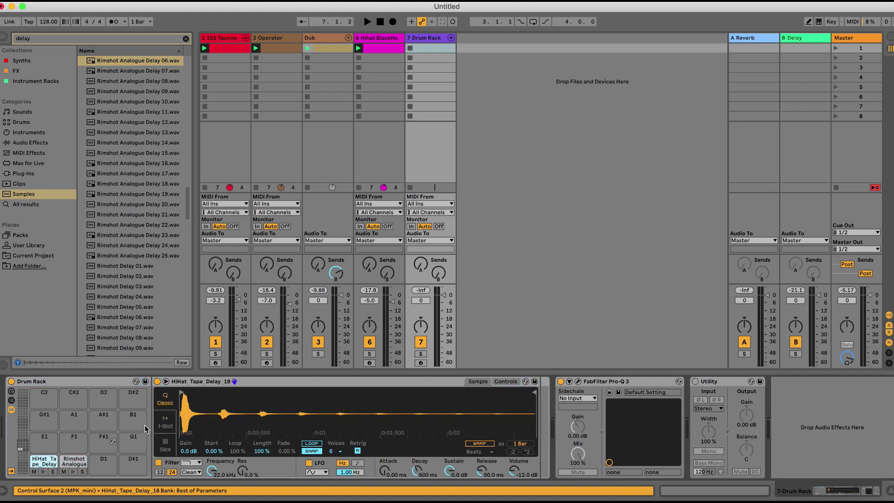
{"action": "left_click", "coordinate": [138, 281]}
{"action": "scroll", "coordinate": [138, 281], "scroll_direction": "down", "scroll_amount": 6}
{"action": "left_click", "coordinate": [138, 279]}
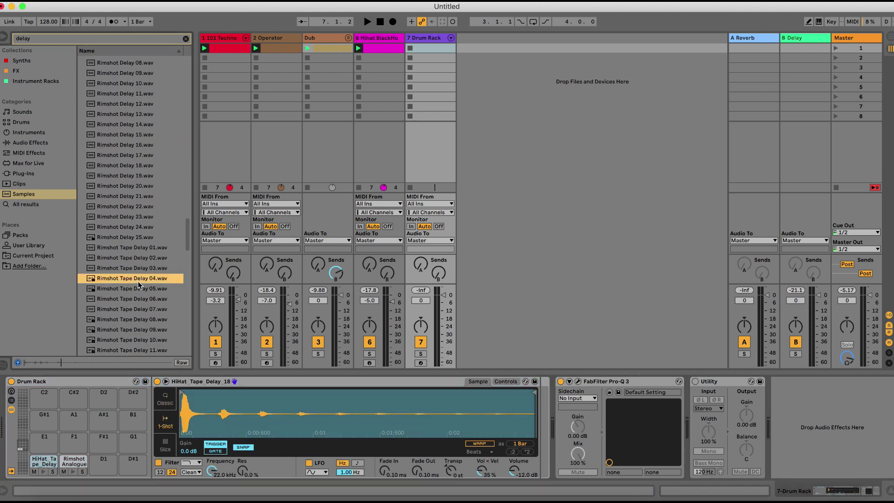
{"action": "left_click", "coordinate": [135, 196]}
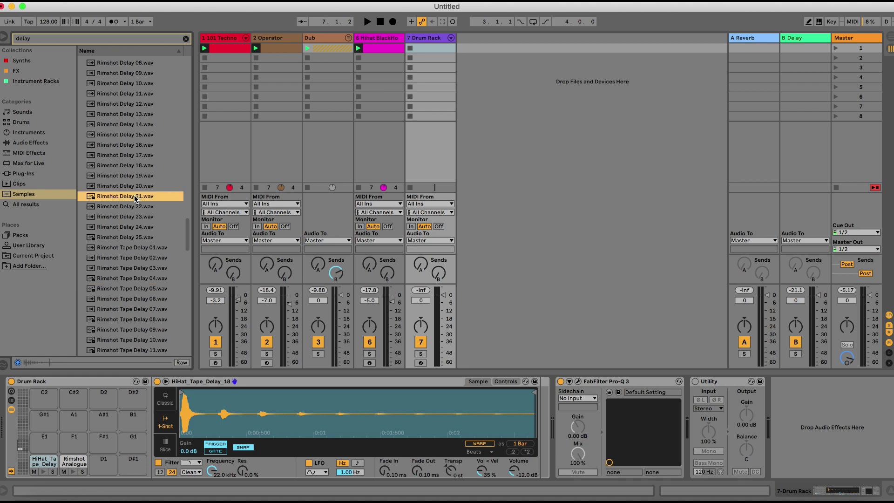
{"action": "left_click_drag", "start_coordinate": [105, 350], "coordinate": [102, 456]}
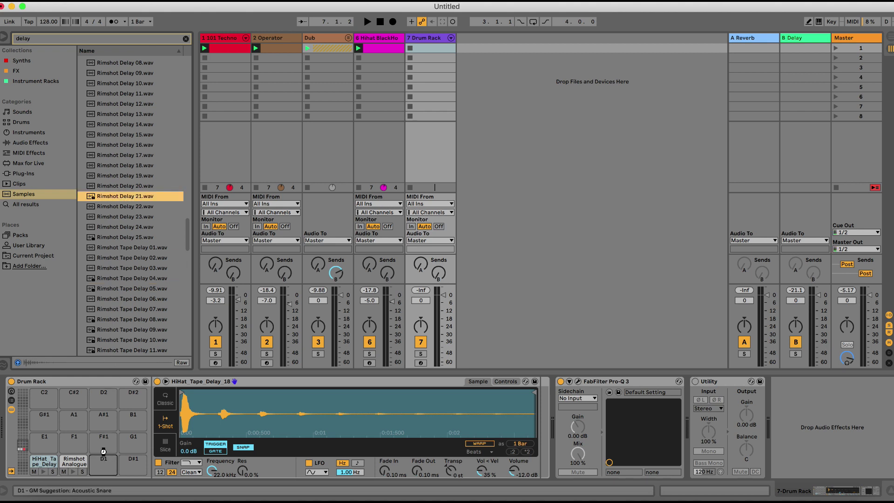
- Audition the Rimshot Tape Delay, SH09_TapeDelay and Tape_Delay samples through to the end of the delay results
{"action": "key", "text": "Down"}
{"action": "key", "text": "Down"}
{"action": "key", "text": "Down"}
{"action": "key", "text": "Down"}
{"action": "key", "text": "Down"}
{"action": "key", "text": "Down"}
{"action": "key", "text": "Down"}
{"action": "key", "text": "Down"}
{"action": "key", "text": "Down"}
{"action": "key", "text": "Down"}
{"action": "key", "text": "Down"}
{"action": "key", "text": "Down"}
{"action": "key", "text": "Down"}
{"action": "key", "text": "Down"}
{"action": "key", "text": "Down"}
{"action": "key", "text": "Down"}
{"action": "key", "text": "Down"}
{"action": "key", "text": "Down"}
{"action": "key", "text": "Down"}
{"action": "key", "text": "Down"}
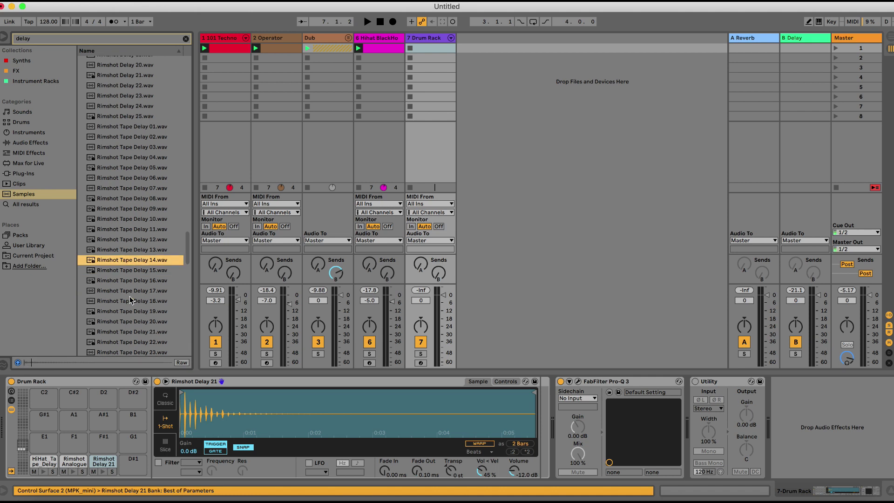
{"action": "scroll", "coordinate": [129, 296], "scroll_direction": "down", "scroll_amount": 10}
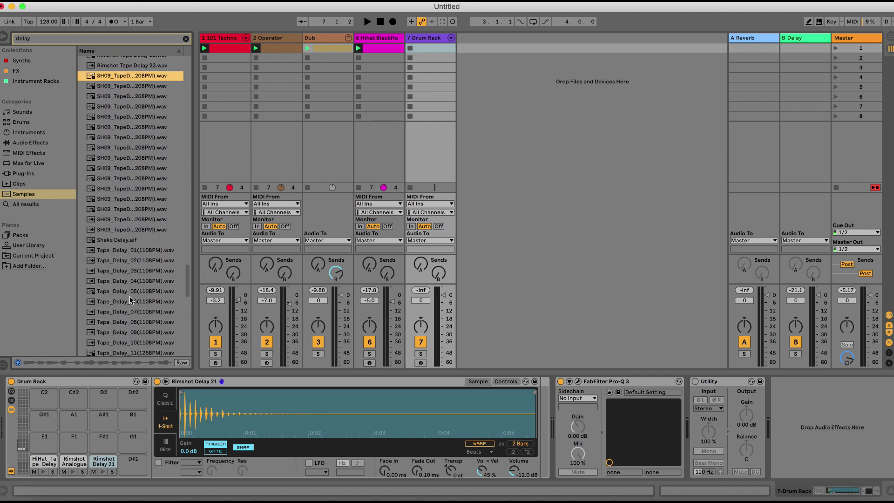
{"action": "left_click", "coordinate": [131, 282]}
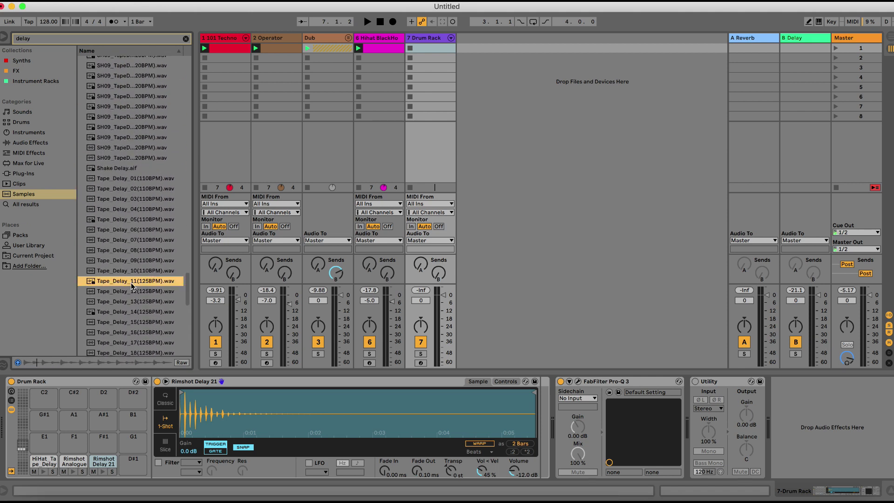
{"action": "scroll", "coordinate": [132, 285], "scroll_direction": "down", "scroll_amount": 13}
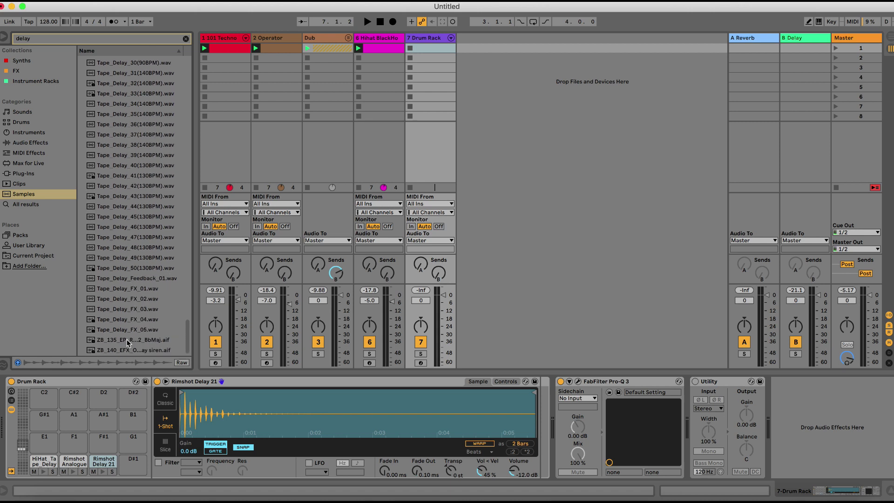
{"action": "left_click", "coordinate": [128, 343]}
{"action": "scroll", "coordinate": [130, 279], "scroll_direction": "up", "scroll_amount": 13}
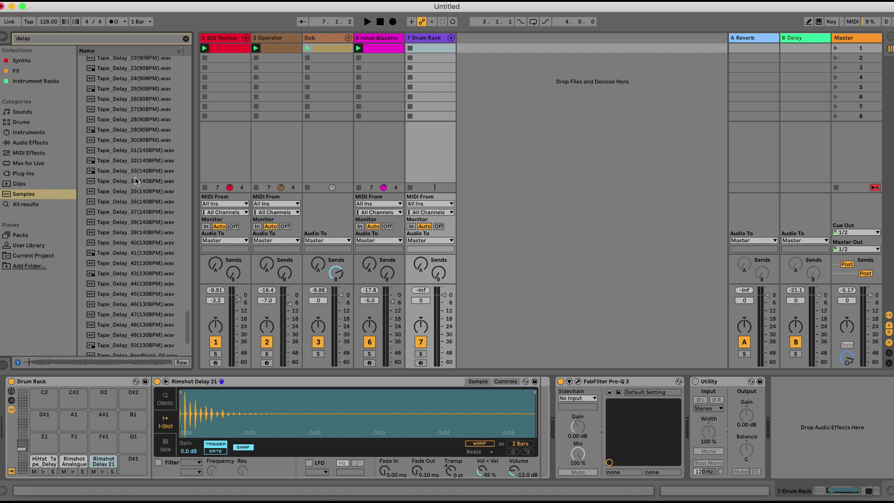
{"action": "left_click", "coordinate": [136, 176]}
{"action": "scroll", "coordinate": [135, 182], "scroll_direction": "up", "scroll_amount": 5}
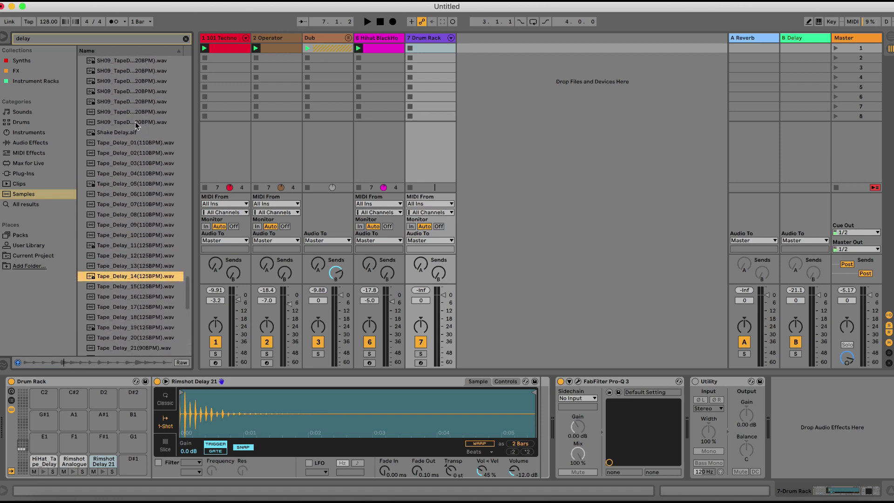
{"action": "left_click", "coordinate": [135, 113]}
- Load Rimshot Tape Delay 15.wav onto Drum Rack pad D#1
{"action": "scroll", "coordinate": [135, 113], "scroll_direction": "up", "scroll_amount": 4}
{"action": "scroll", "coordinate": [136, 112], "scroll_direction": "up", "scroll_amount": 12}
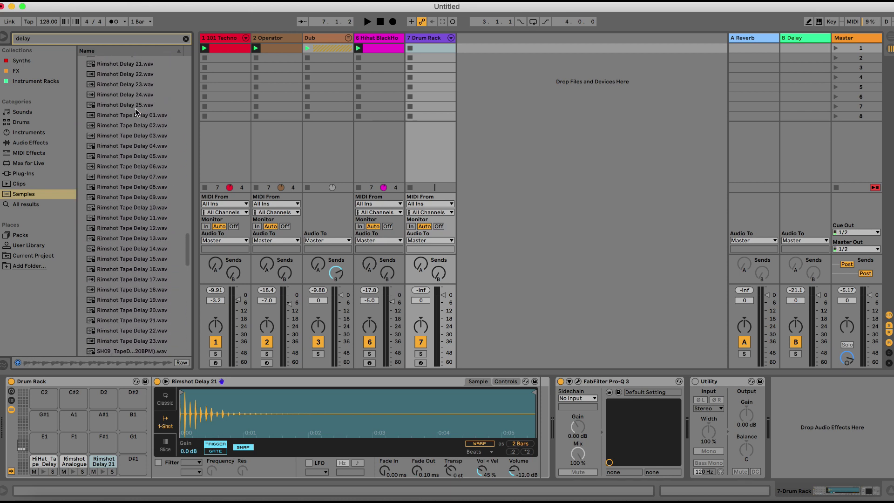
{"action": "left_click", "coordinate": [130, 259]}
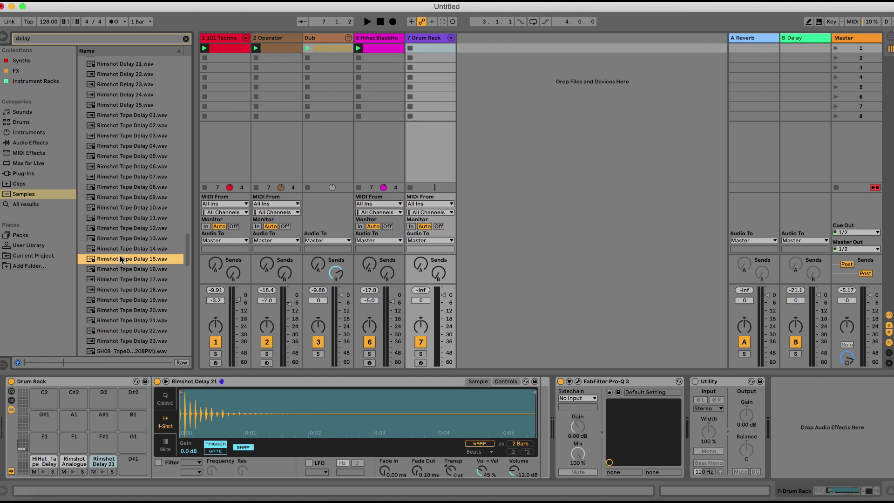
{"action": "left_click_drag", "start_coordinate": [120, 259], "coordinate": [134, 465]}
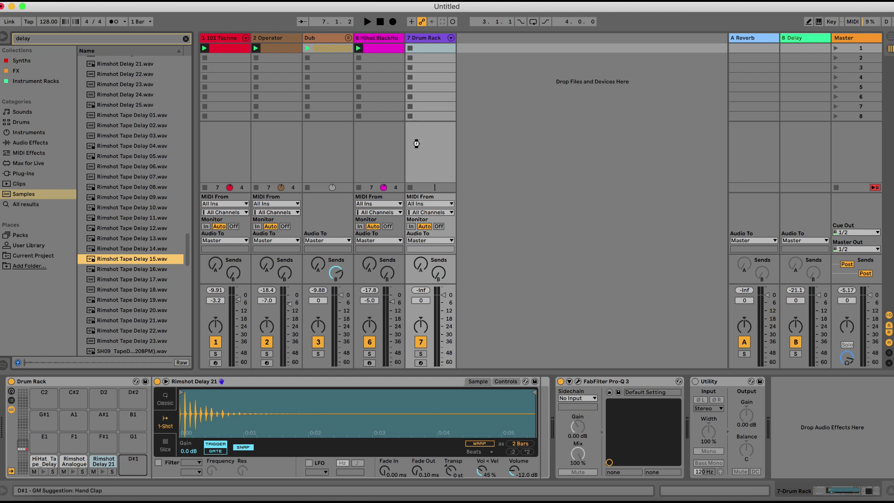
- Create a MIDI clip in the first slot of the Drum Rack track and set its loop length to 8 bars
{"action": "double_click", "coordinate": [434, 50]}
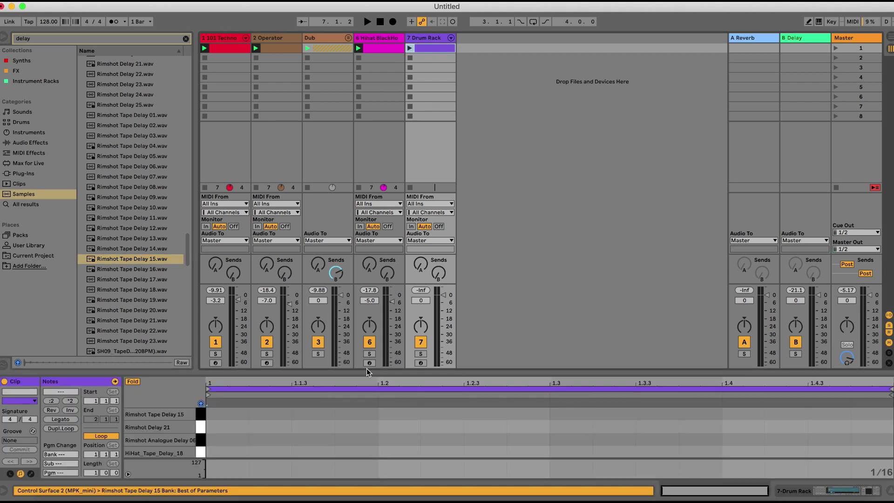
{"action": "left_click", "coordinate": [95, 474]}
{"action": "key", "text": "Up"}
{"action": "key", "text": "Up"}
{"action": "key", "text": "Up"}
{"action": "key", "text": "Up"}
{"action": "key", "text": "Up"}
{"action": "key", "text": "Up"}
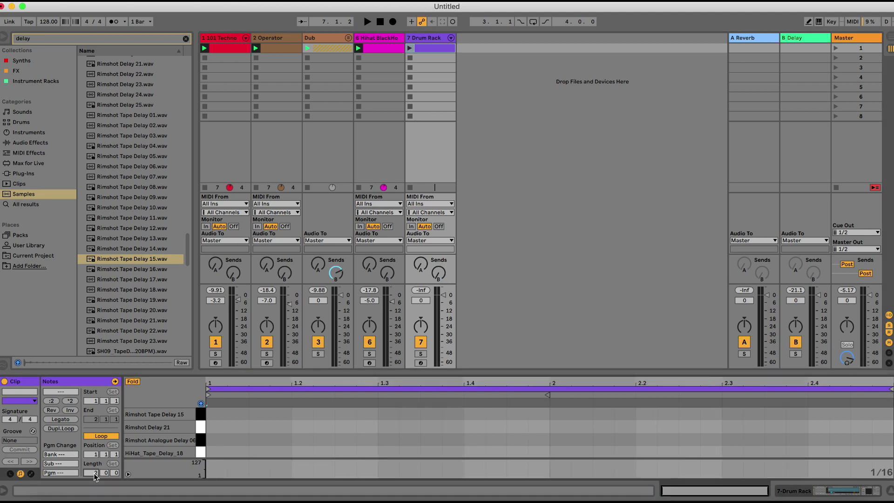
{"action": "key", "text": "Up"}
- Draw six scattered off-beat notes across bars 1 and 2, from 1.1.3 to 2.3.4, using all four delay samples
{"action": "key", "text": "b"}
{"action": "left_click", "coordinate": [219, 439]}
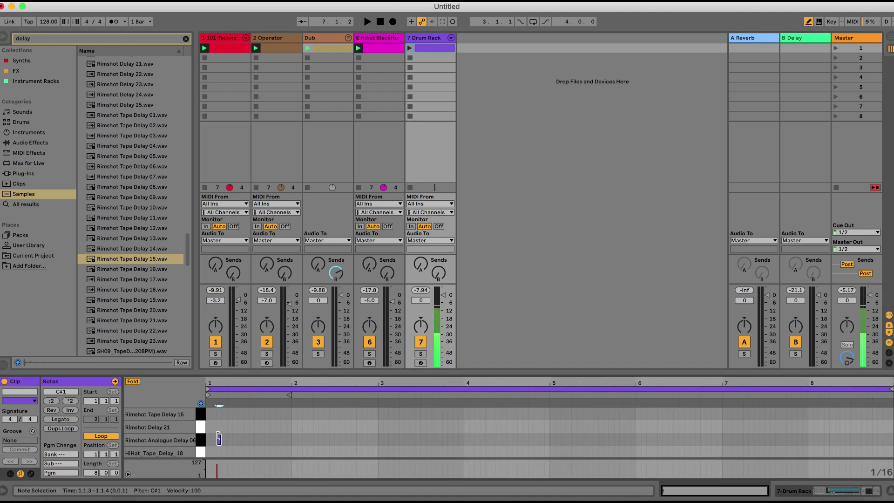
{"action": "left_click", "coordinate": [262, 427]}
{"action": "left_click", "coordinate": [289, 413]}
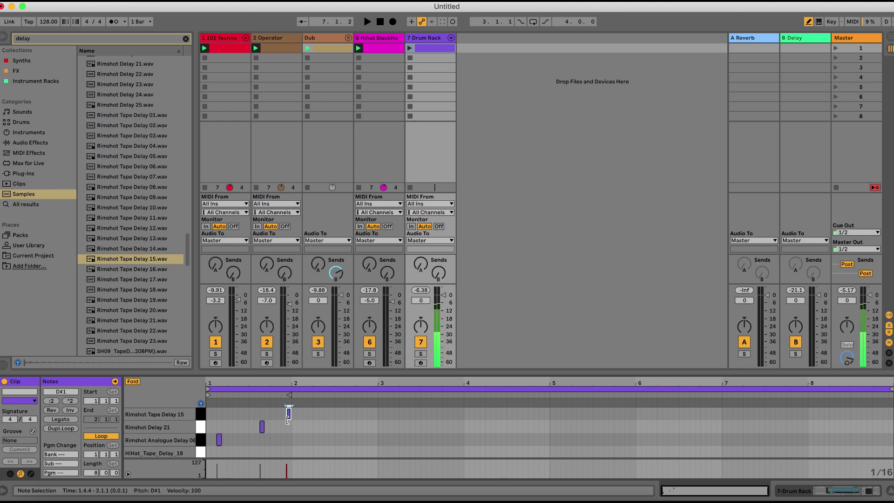
{"action": "left_click", "coordinate": [299, 452]}
{"action": "left_click", "coordinate": [338, 452]}
{"action": "left_click", "coordinate": [353, 427]}
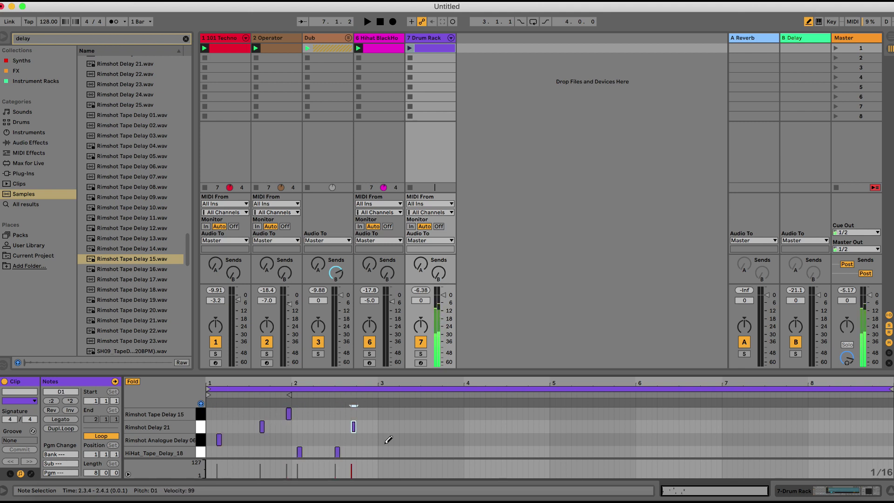
- Draw a HiHat_Tape_Delay_18 note at 3.2.1, Rimshot Analogue Delay 06 at 3.3.2 and Rimshot Delay 21 at 4.1.3, removing surplus hi-hat notes
{"action": "left_click_drag", "start_coordinate": [402, 452], "coordinate": [406, 452]}
{"action": "left_click", "coordinate": [412, 452]}
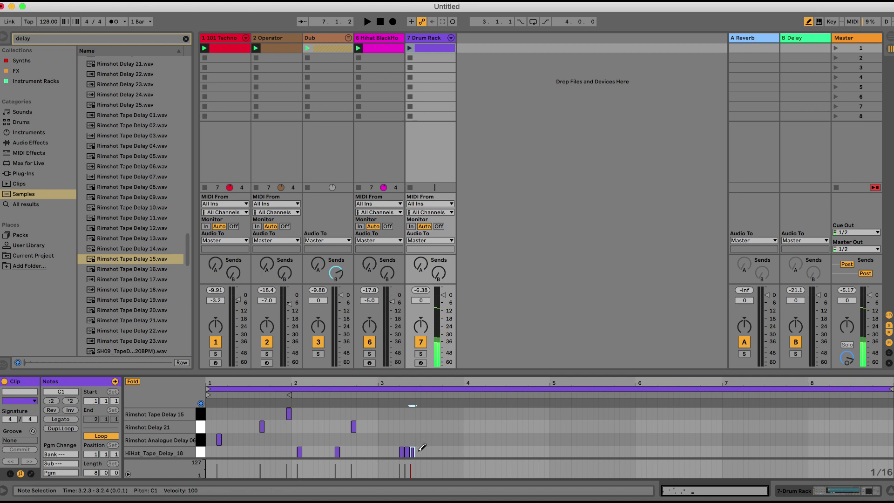
{"action": "left_click", "coordinate": [406, 452]}
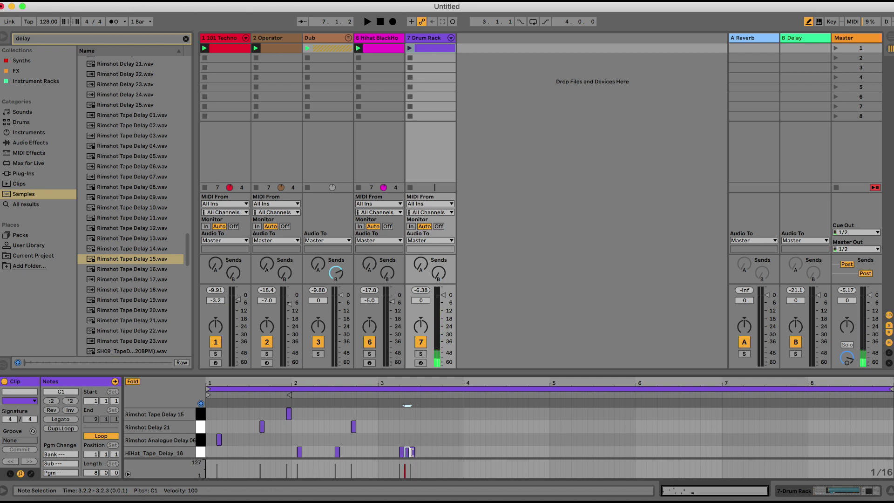
{"action": "left_click", "coordinate": [410, 450]}
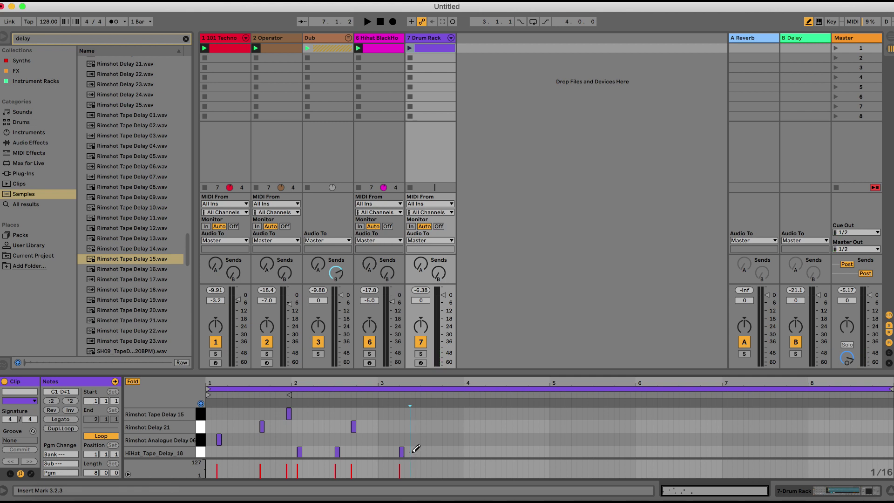
{"action": "left_click", "coordinate": [430, 439]}
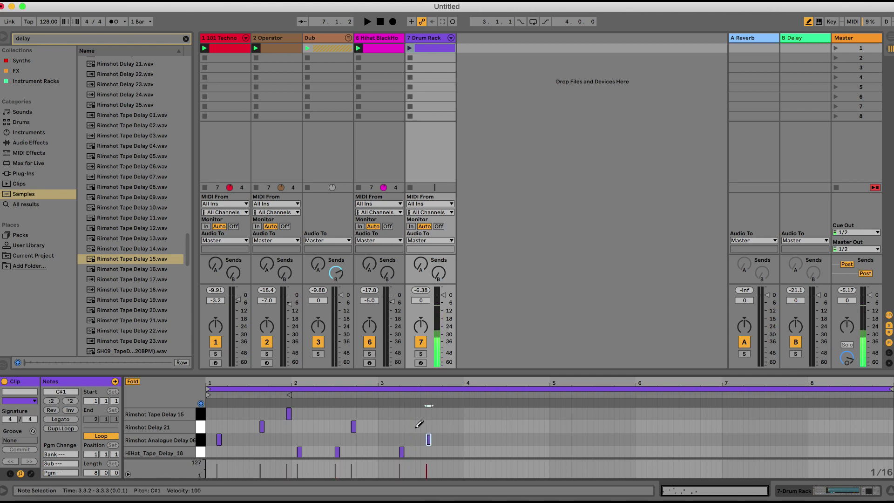
{"action": "left_click", "coordinate": [477, 426]}
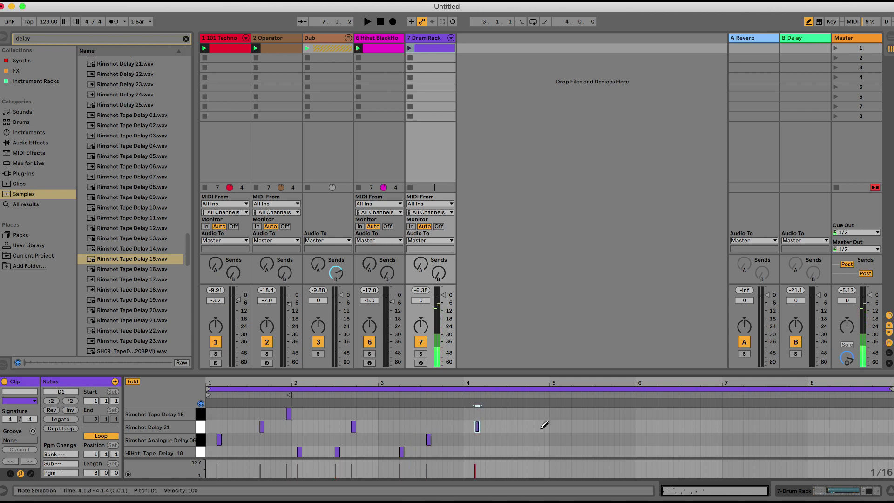
- Draw two notes each for Rimshot Analogue Delay 06, Rimshot Tape Delay 15 and HiHat_Tape_Delay_18 across bars 5 and 6
{"action": "left_click", "coordinate": [557, 440]}
{"action": "left_click", "coordinate": [590, 413]}
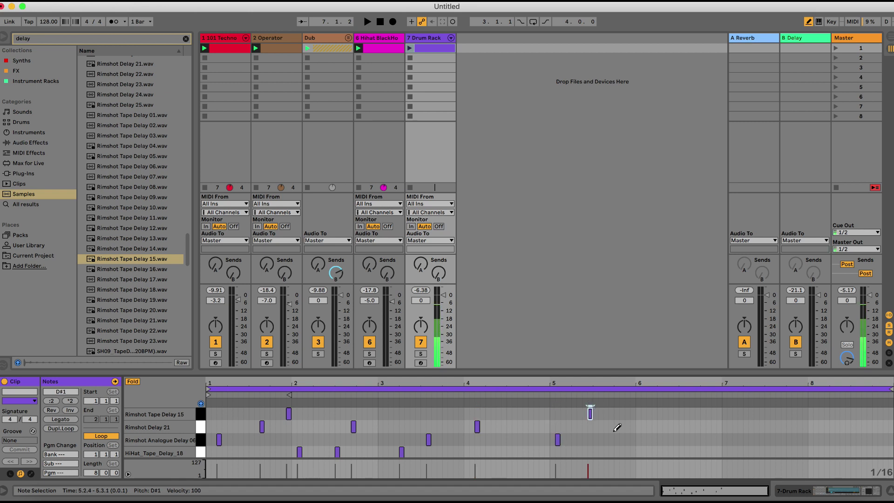
{"action": "left_click", "coordinate": [616, 451]}
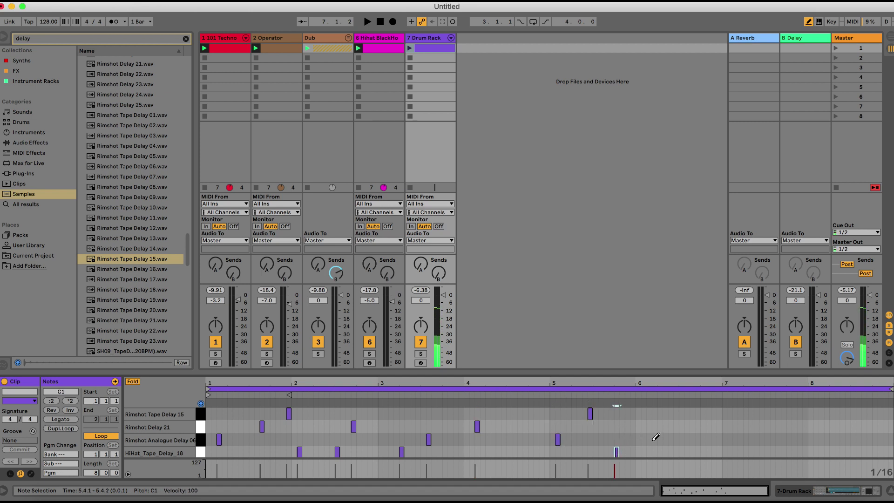
{"action": "left_click", "coordinate": [654, 439]}
{"action": "left_click", "coordinate": [671, 413]}
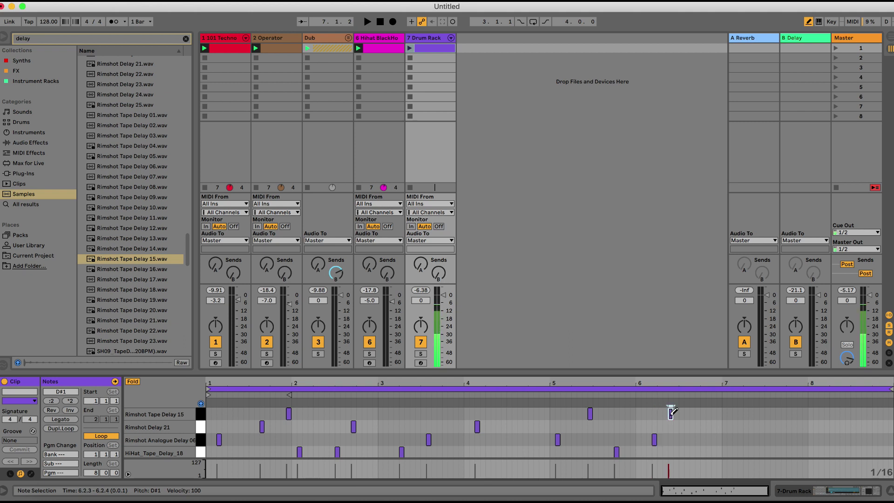
{"action": "left_click", "coordinate": [703, 452]}
- Draw Rimshot Analogue Delay 06 notes at 7.1.3 and 8.2.1, Rimshot Delay 21 at 7.2.3 and a Rimshot Tape Delay 15 note late in bar 7
{"action": "left_click", "coordinate": [734, 439]}
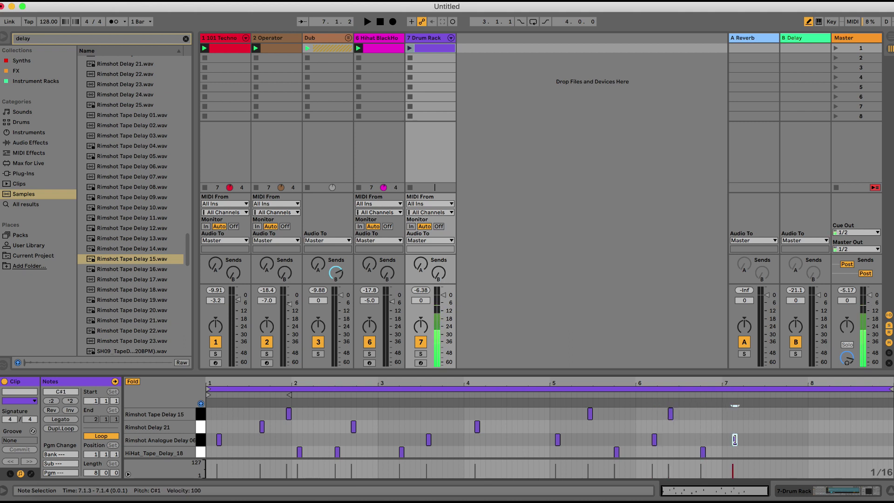
{"action": "left_click", "coordinate": [756, 427]}
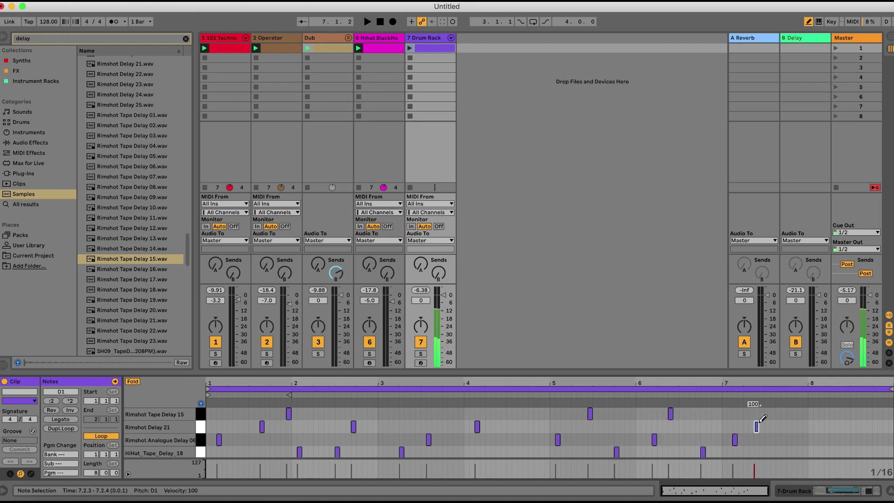
{"action": "left_click", "coordinate": [793, 413]}
{"action": "left_click", "coordinate": [832, 440]}
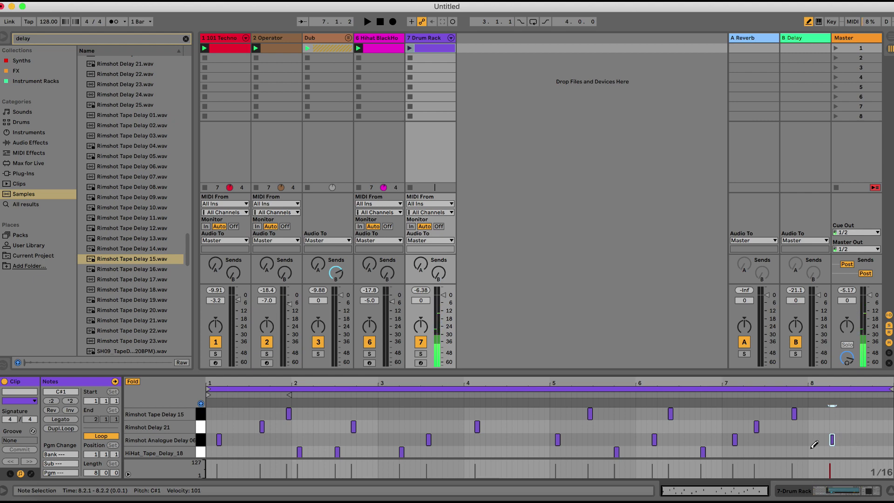
{"action": "key", "text": "b"}
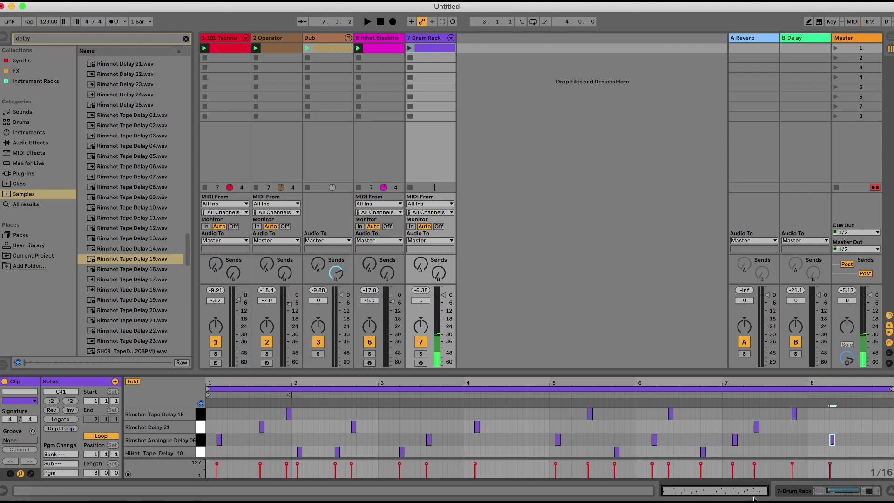
- Add a 12 dB/oct low cut at about 900 Hz in FabFilter Pro-Q 3 on the Drum Rack track
{"action": "left_click", "coordinate": [838, 493]}
{"action": "left_click", "coordinate": [578, 382]}
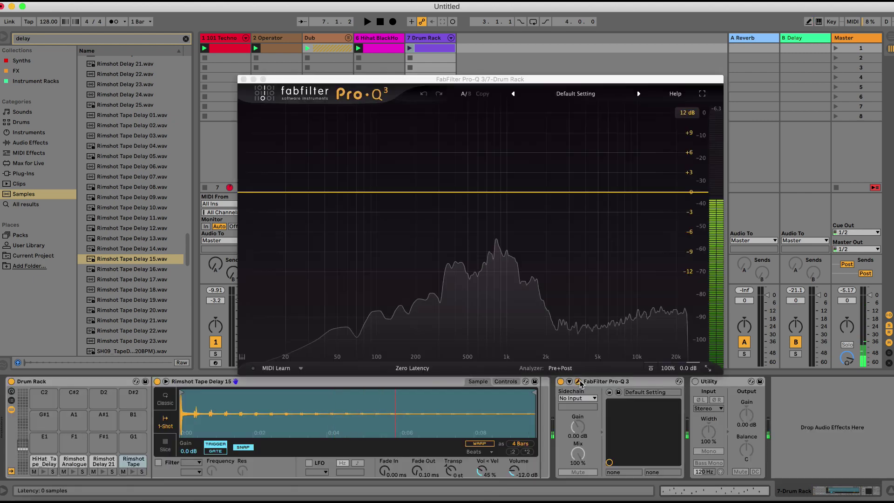
{"action": "left_click", "coordinate": [463, 197]}
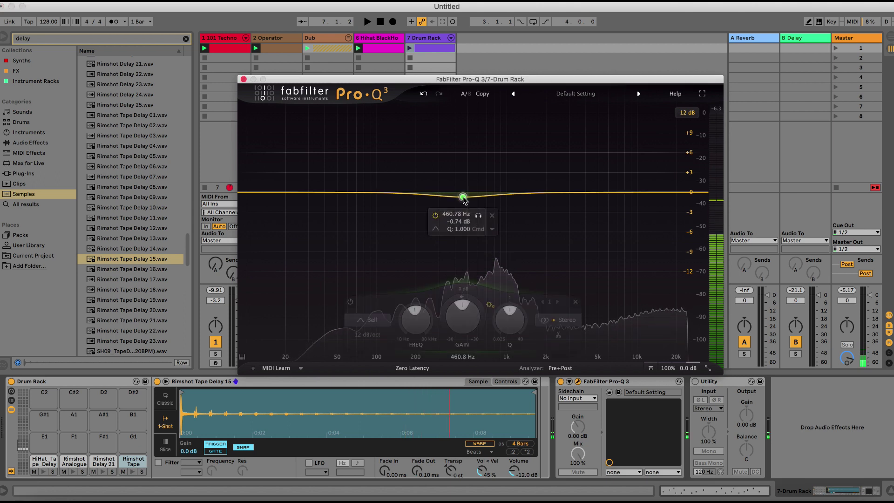
{"action": "left_click", "coordinate": [436, 230]}
{"action": "left_click", "coordinate": [460, 241]}
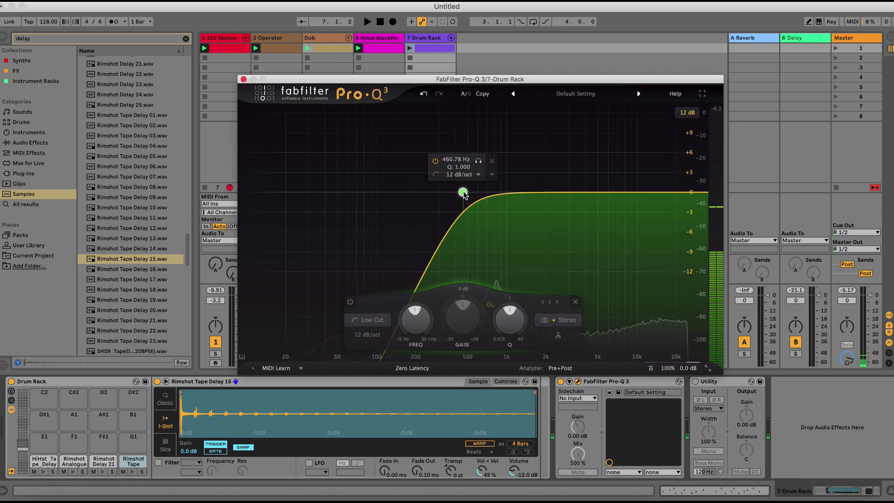
{"action": "left_click_drag", "start_coordinate": [463, 192], "coordinate": [501, 190]}
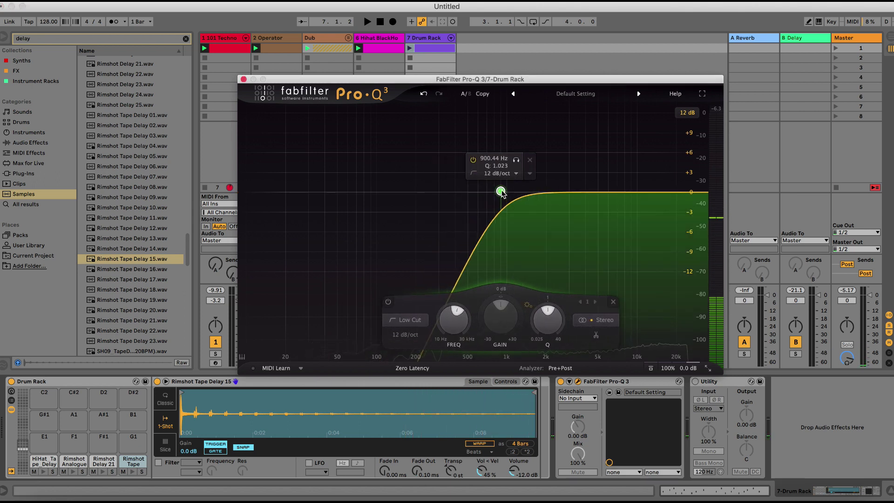
{"action": "left_click", "coordinate": [243, 80]}
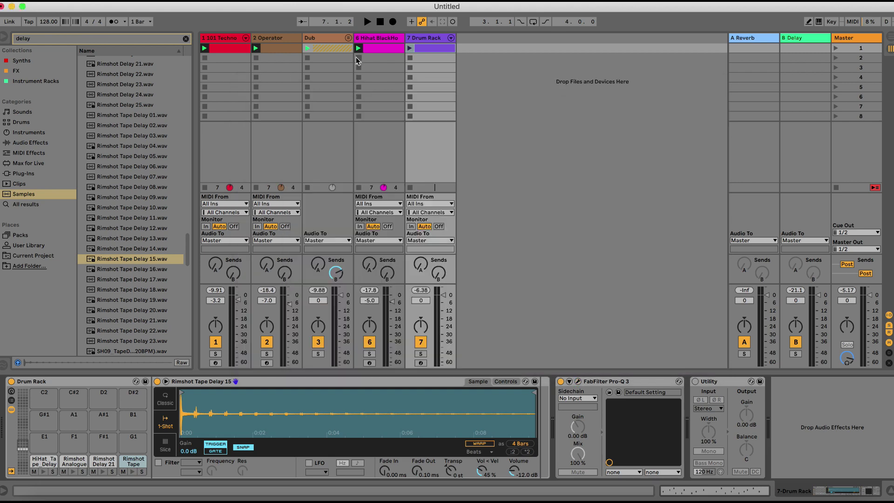
- Launch the Drum Rack clip together with the other tracks, hide the browser and show the clip's notes
{"action": "left_click", "coordinate": [410, 48]}
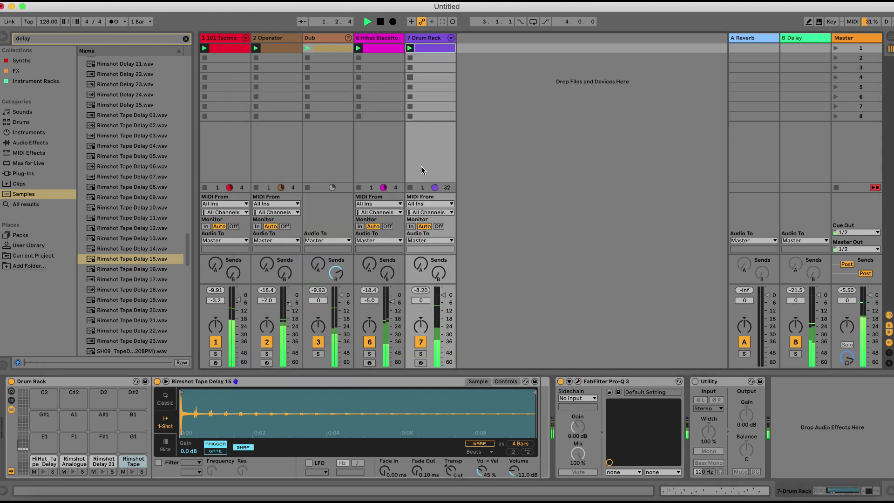
{"action": "left_click", "coordinate": [4, 37]}
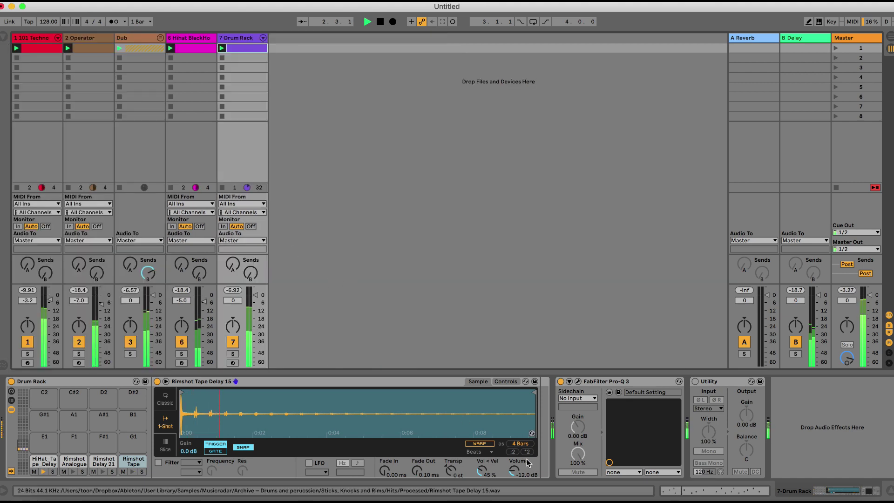
{"action": "left_click", "coordinate": [668, 493]}
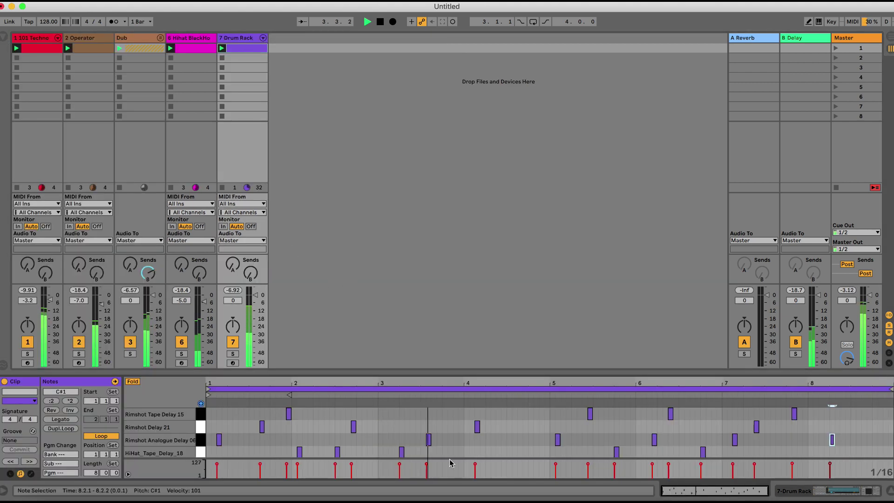
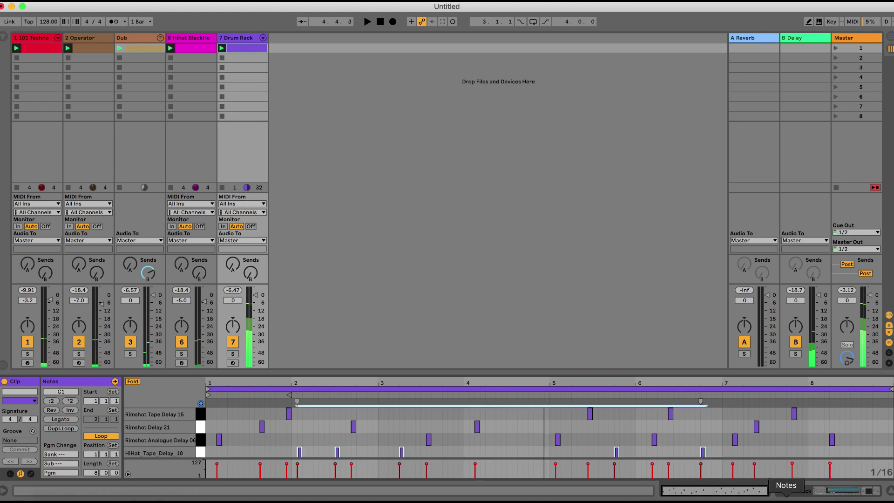
- Inspect the HiHat_Tape_Delay_18 pad's sample settings in the Drum Rack while playing the loop
{"action": "left_click", "coordinate": [794, 491]}
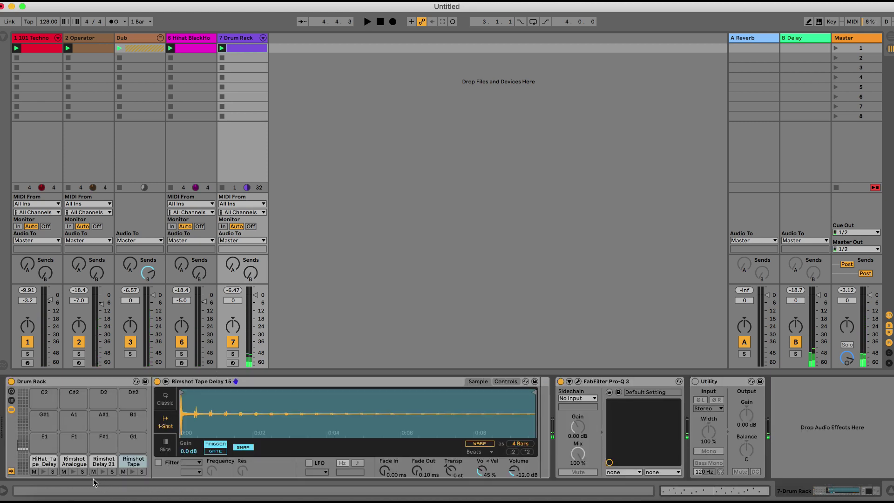
{"action": "left_click", "coordinate": [39, 466]}
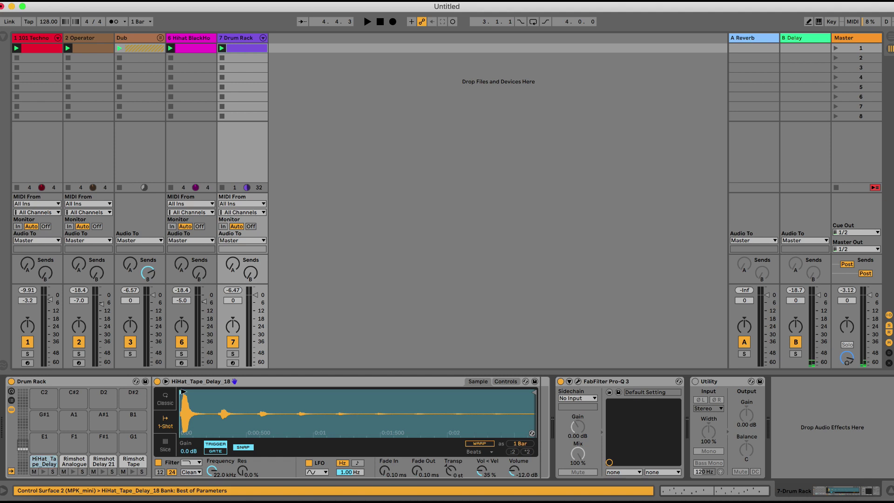
{"action": "key", "text": "space"}
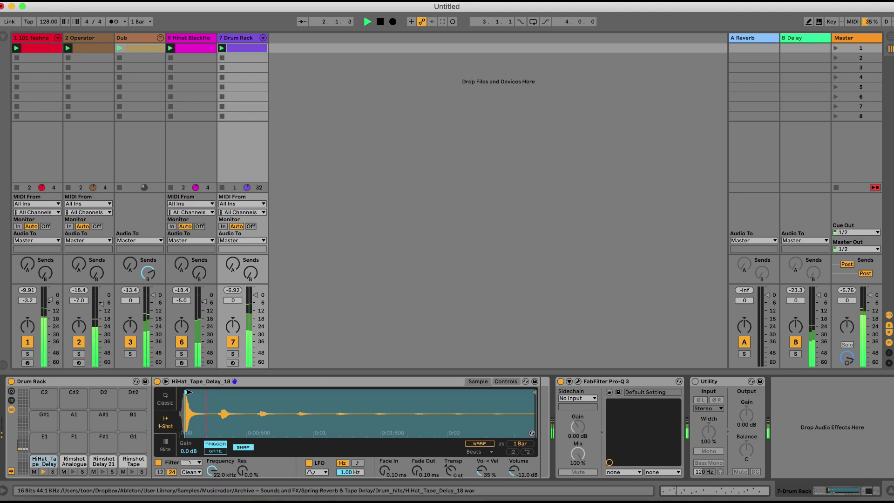
- Delete the HiHat_Tape_Delay_18 note at 2.1.2 from the Drum Rack clip and stop playback
{"action": "left_click", "coordinate": [675, 491]}
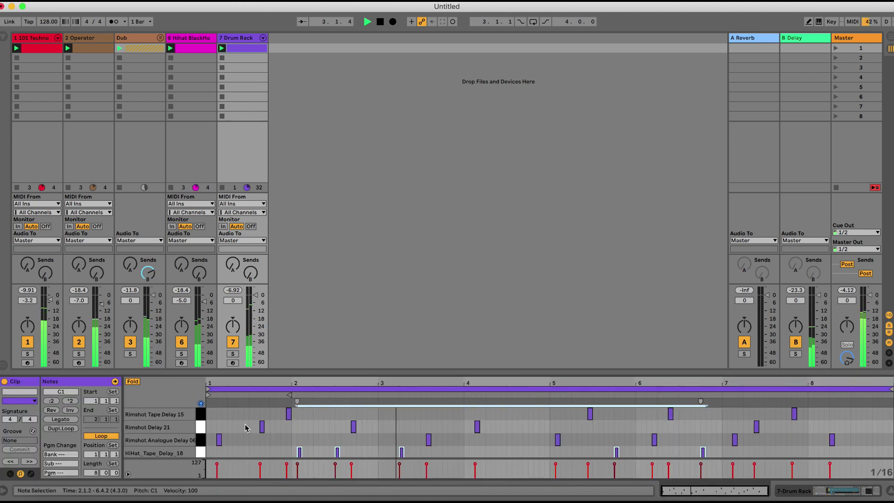
{"action": "left_click", "coordinate": [296, 453]}
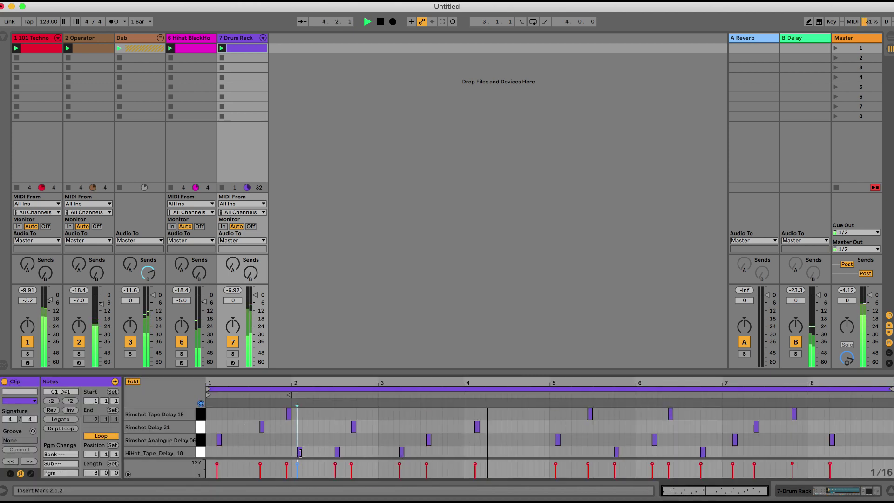
{"action": "left_click", "coordinate": [300, 452]}
{"action": "double_click", "coordinate": [300, 452]}
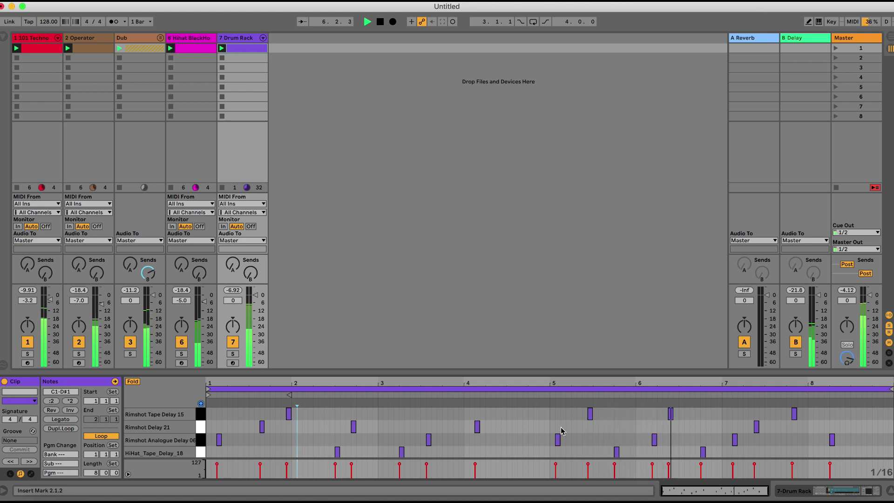
{"action": "key", "text": "space"}
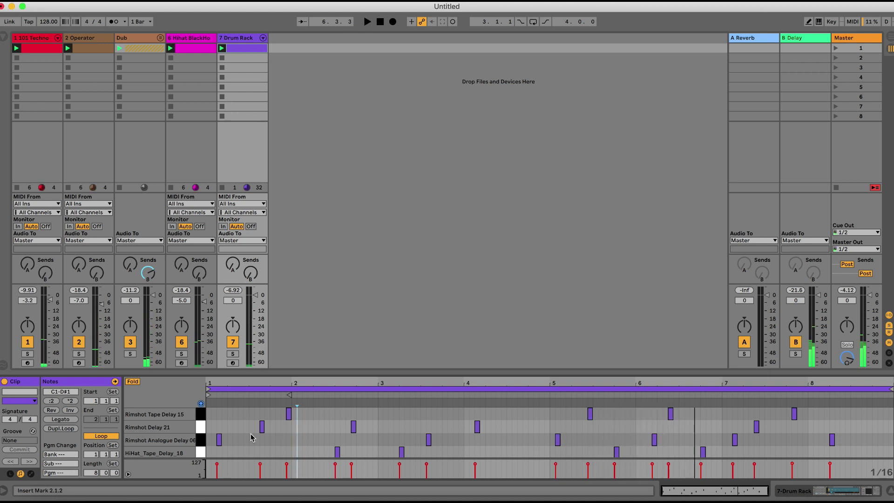
- Delete the Rimshot Delay 21 notes in bars 1 and 7, the Rimshot Analogue Delay 06 notes in bars 6 and 7, and the hi-hat at 5.4.1
{"action": "left_click_drag", "start_coordinate": [247, 429], "coordinate": [440, 440]}
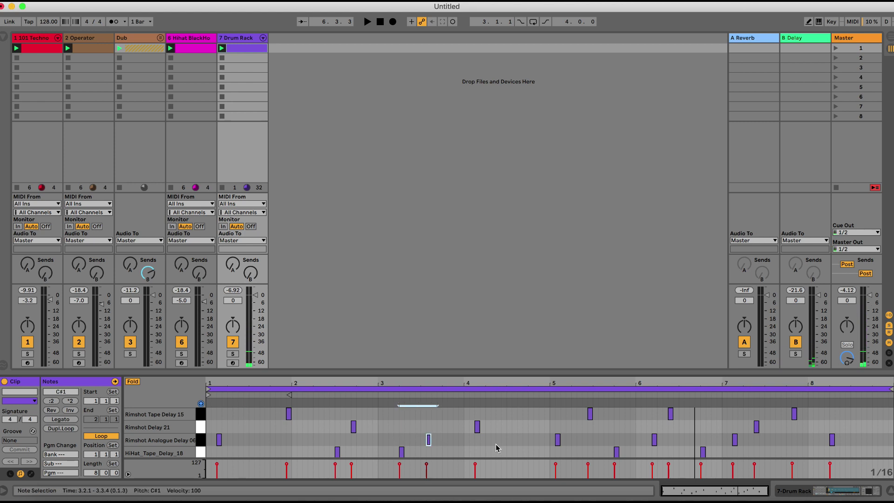
{"action": "left_click_drag", "start_coordinate": [611, 437], "coordinate": [755, 425]}
{"action": "key", "text": "Delete"}
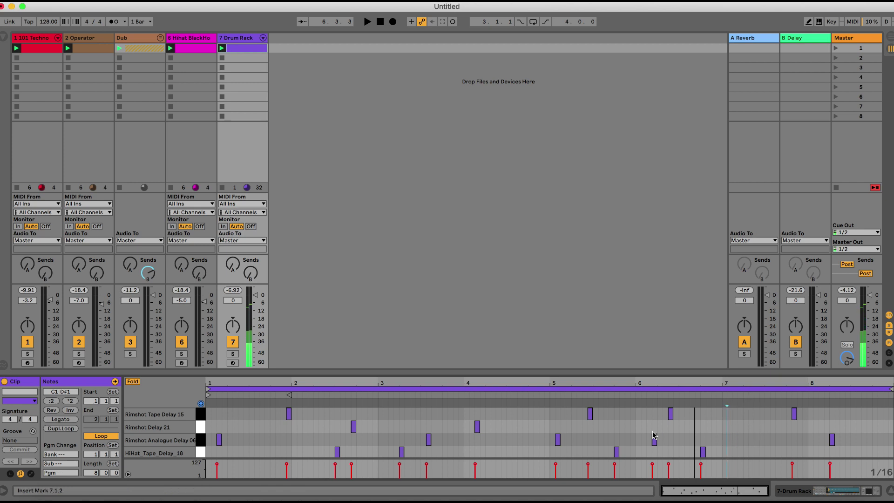
{"action": "double_click", "coordinate": [615, 452]}
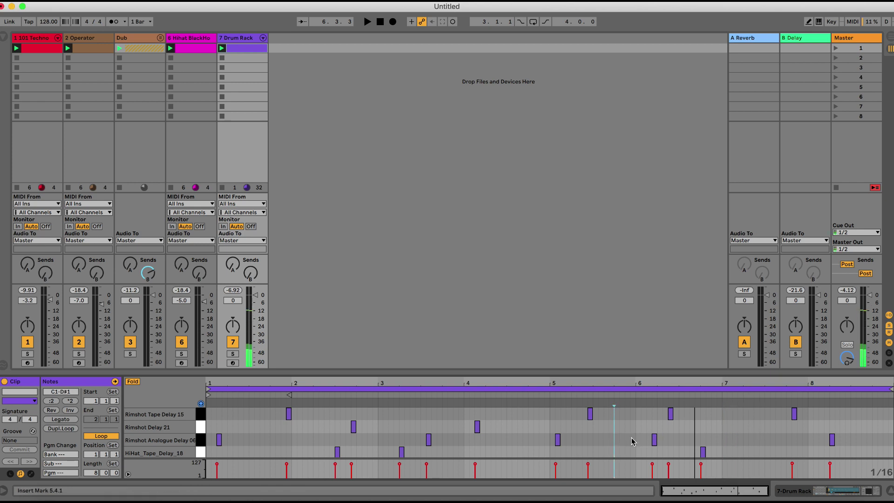
{"action": "double_click", "coordinate": [654, 440]}
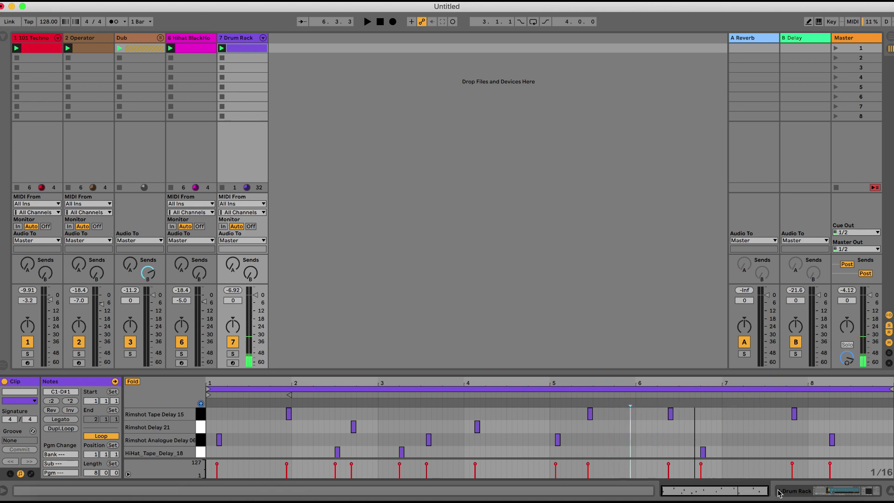
- Audition Rimshot Analogue Delay 06 and enable Warp in Beats mode for its sample in the Drum Rack
{"action": "left_click", "coordinate": [200, 440]}
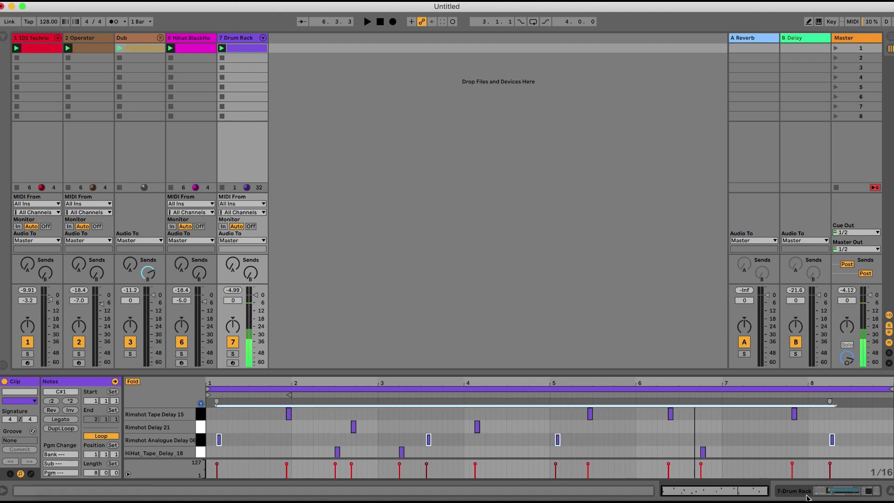
{"action": "key", "text": "shift+Tab"}
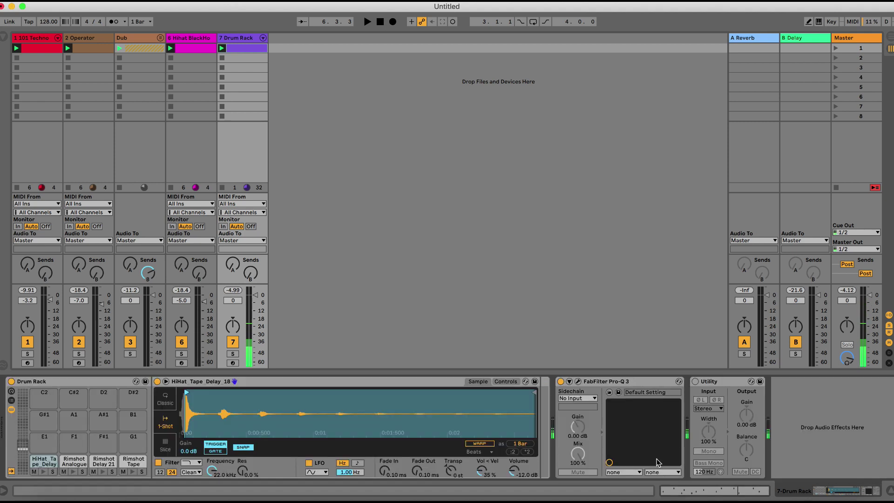
{"action": "left_click", "coordinate": [74, 463]}
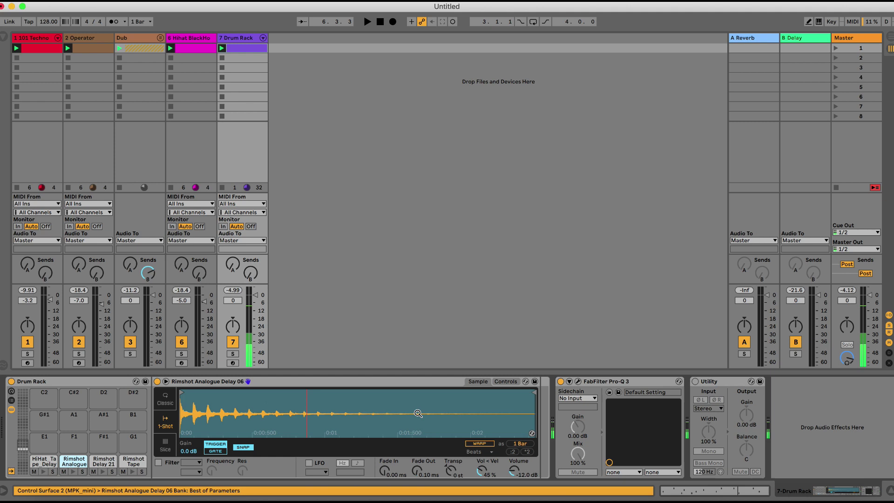
{"action": "left_click", "coordinate": [477, 443]}
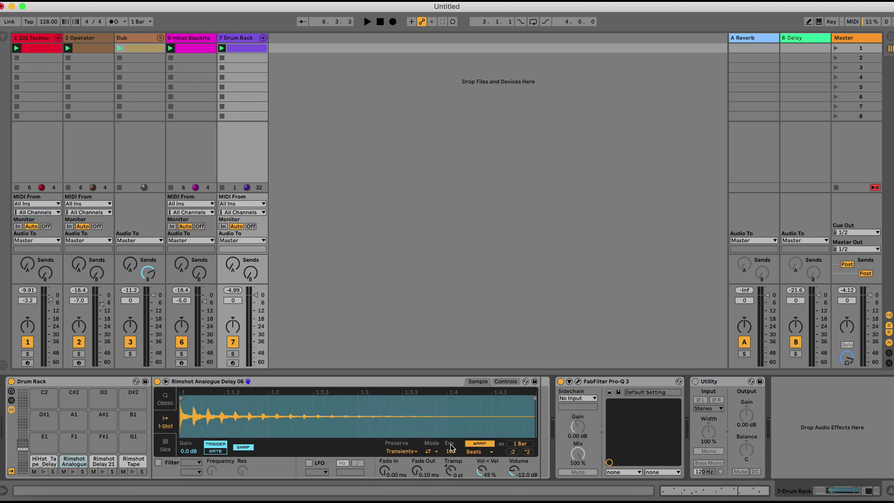
- Transpose the Rimshot Analogue Delay 06 sample by +9 st, auditioning the pad at different pitches
{"action": "left_click", "coordinate": [506, 382]}
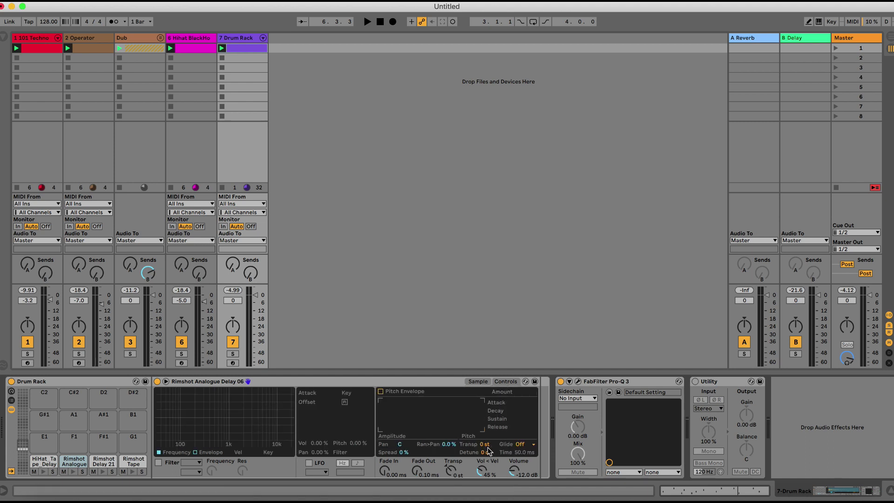
{"action": "left_click", "coordinate": [73, 471]}
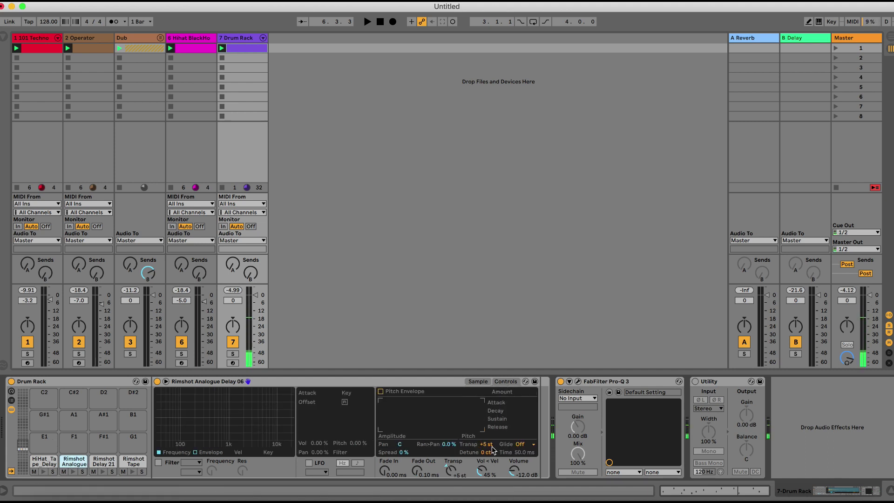
{"action": "left_click_drag", "start_coordinate": [492, 447], "coordinate": [492, 444]}
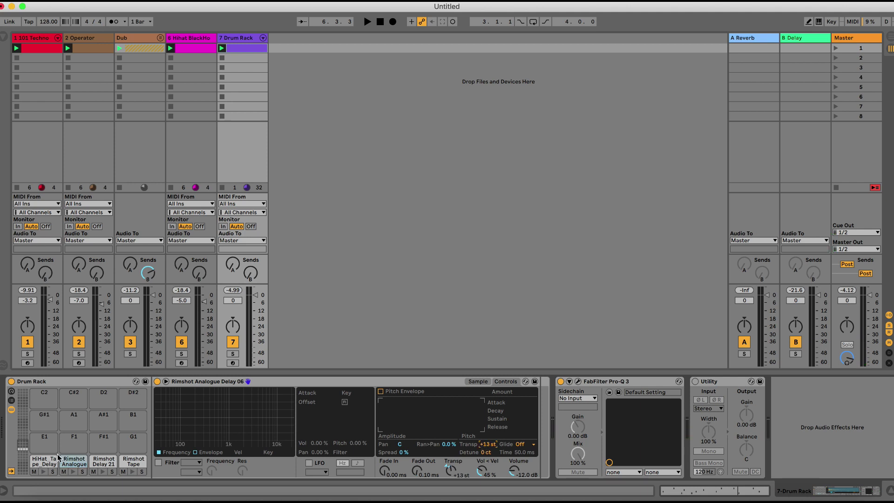
{"action": "left_click", "coordinate": [75, 471]}
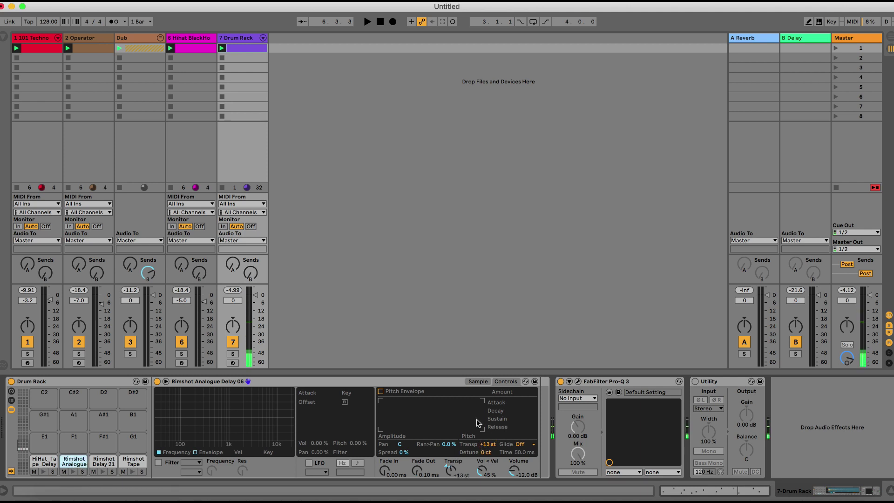
{"action": "left_click_drag", "start_coordinate": [485, 447], "coordinate": [486, 449]}
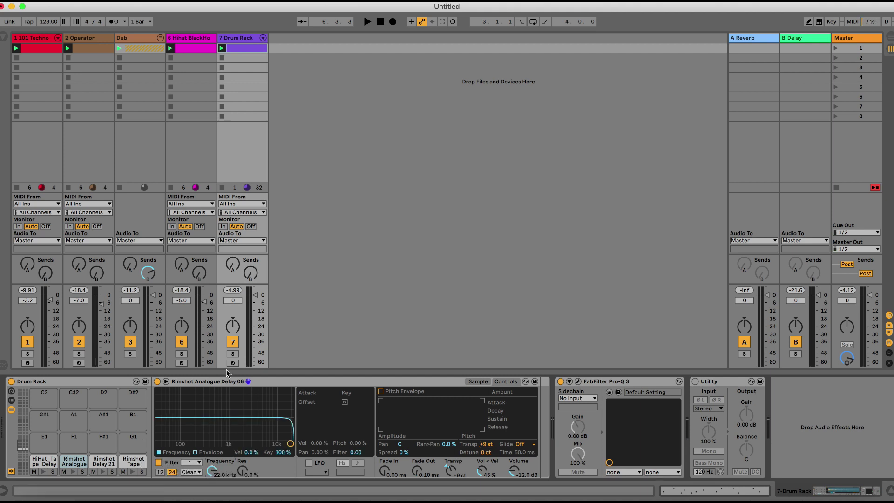
- Solo the Drum Rack track, play it and lower Rimshot Analogue Delay 06's filter frequency to 6.95 kHz
{"action": "left_click", "coordinate": [233, 354]}
{"action": "key", "text": "space"}
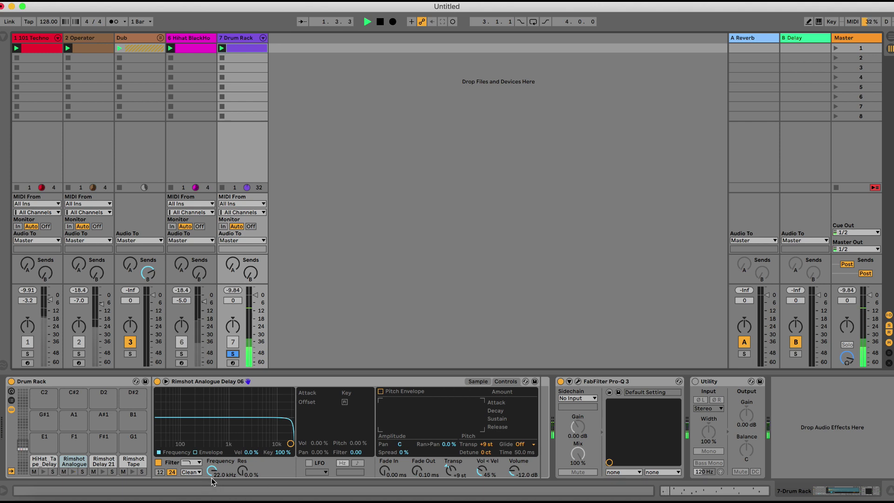
{"action": "left_click_drag", "start_coordinate": [212, 482], "coordinate": [213, 472]}
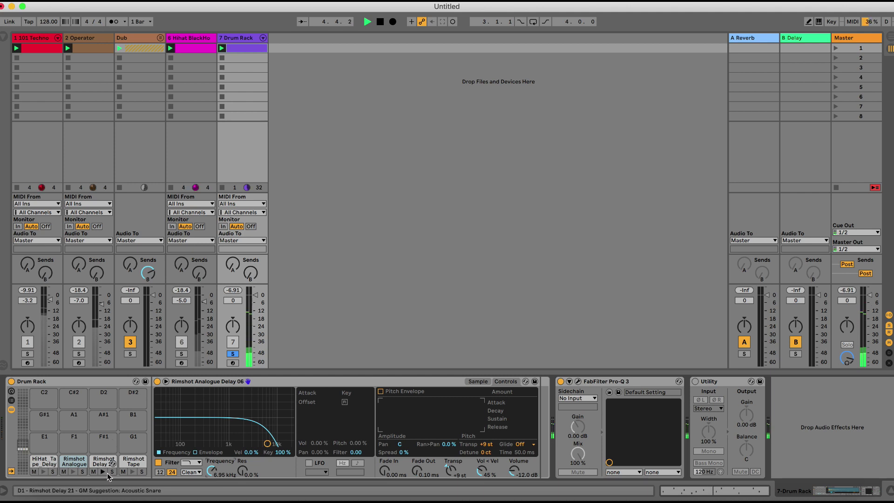
- Move the bar 8 Rimshot Analogue Delay 06 note to the Rimshot Delay 21 row and one beat later, and restart playback
{"action": "left_click", "coordinate": [134, 462]}
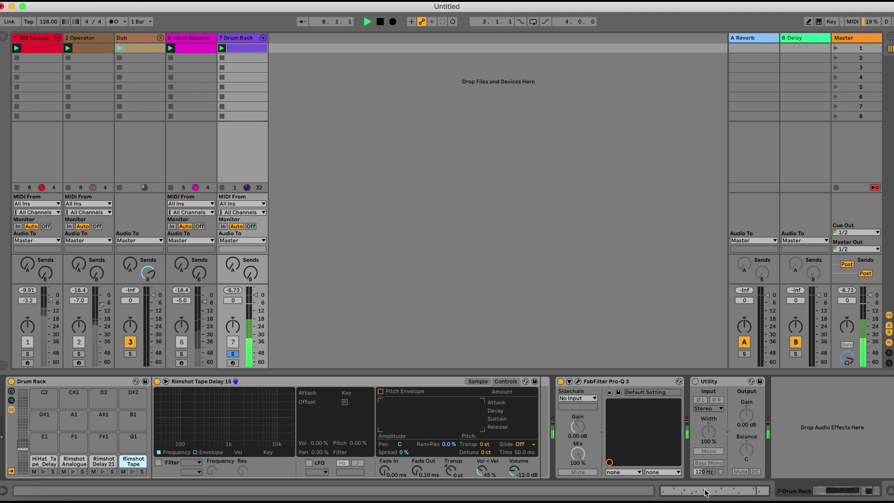
{"action": "key", "text": "shift+Tab"}
{"action": "double_click", "coordinate": [832, 439]}
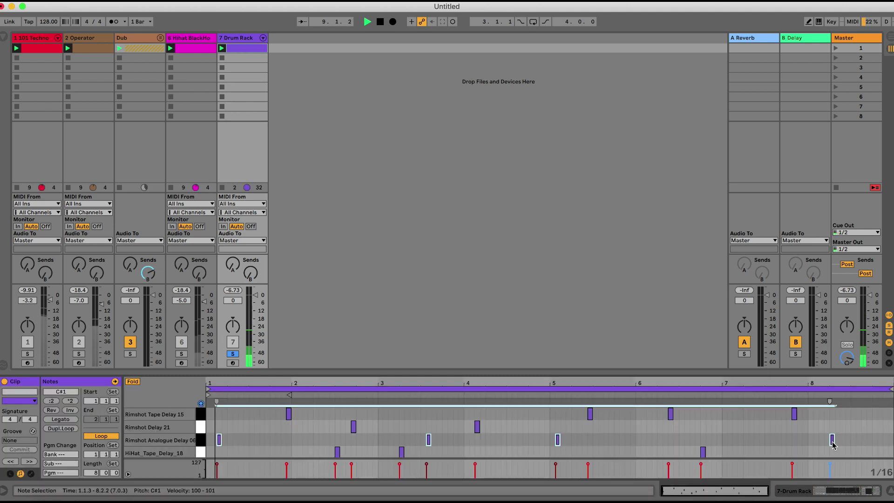
{"action": "key", "text": "Up"}
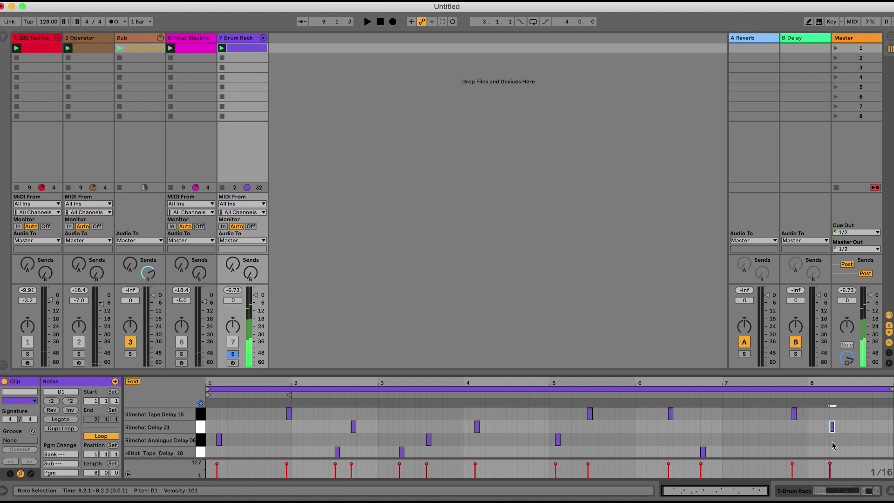
{"action": "key", "text": "Right"}
{"action": "key", "text": "Right"}
{"action": "key", "text": "Right"}
{"action": "key", "text": "Right"}
{"action": "key", "text": "space"}
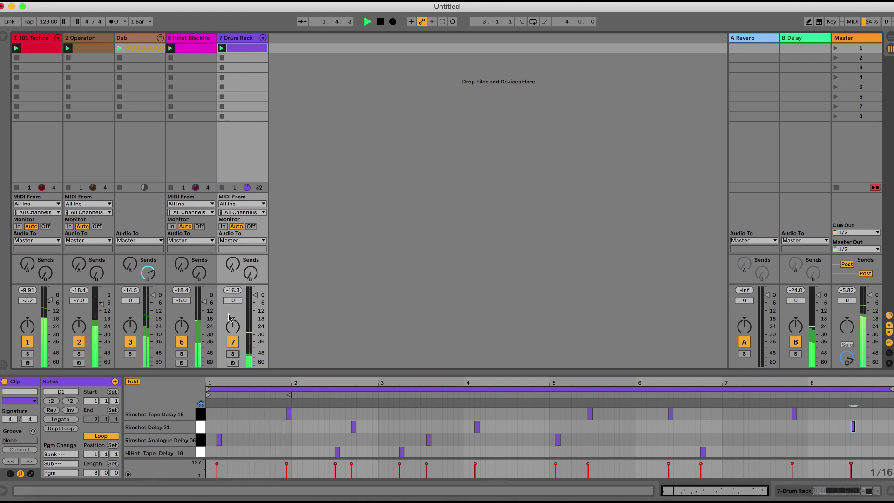
- Lower the Drum Rack track's volume to -10.3 dB during playback
{"action": "left_click_drag", "start_coordinate": [259, 320], "coordinate": [260, 334]}
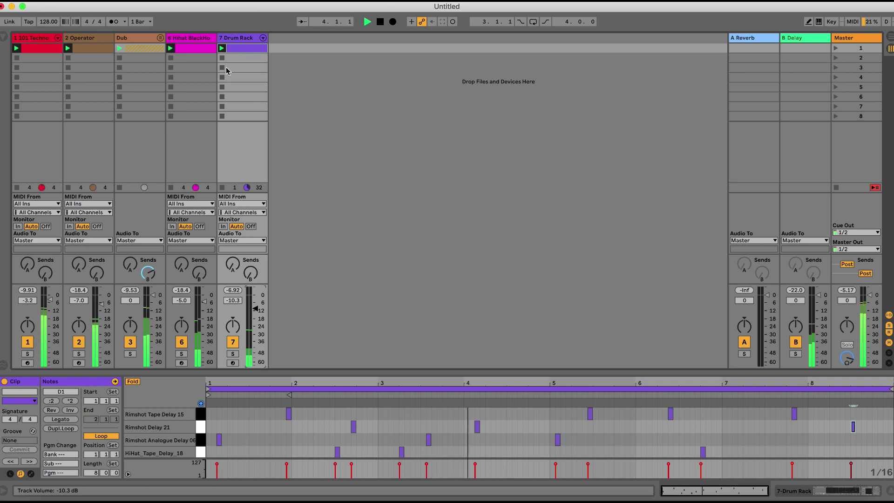
- Stop playback and replace the stock Reverb on return track A with ValhallaRoom from the FX collection
{"action": "left_click", "coordinate": [736, 40]}
{"action": "left_click", "coordinate": [863, 490]}
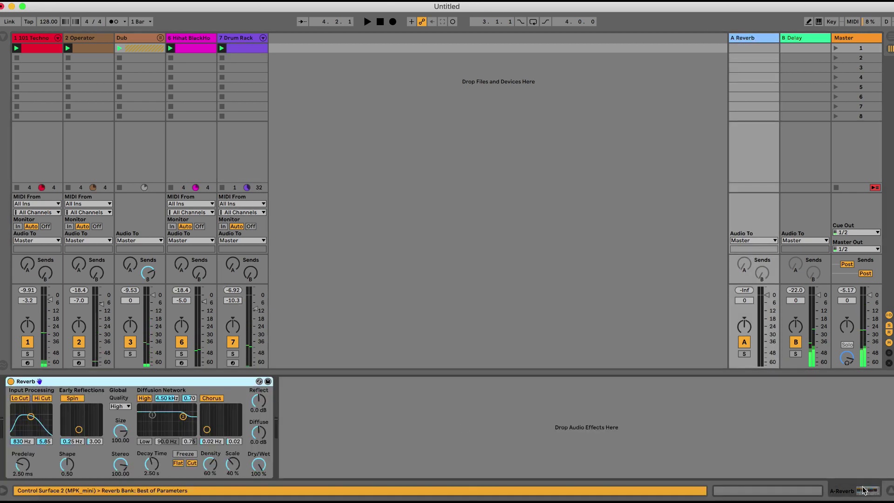
{"action": "left_click", "coordinate": [3, 38]}
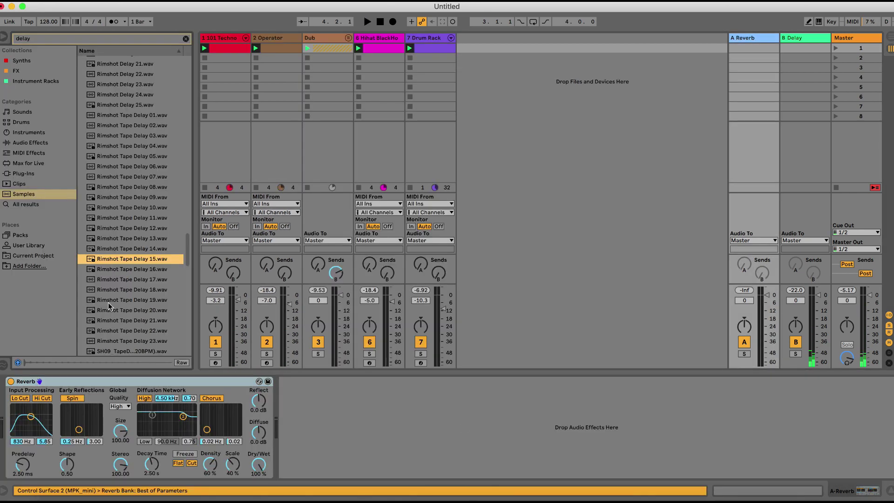
{"action": "left_click", "coordinate": [185, 39]}
{"action": "left_click", "coordinate": [25, 73]}
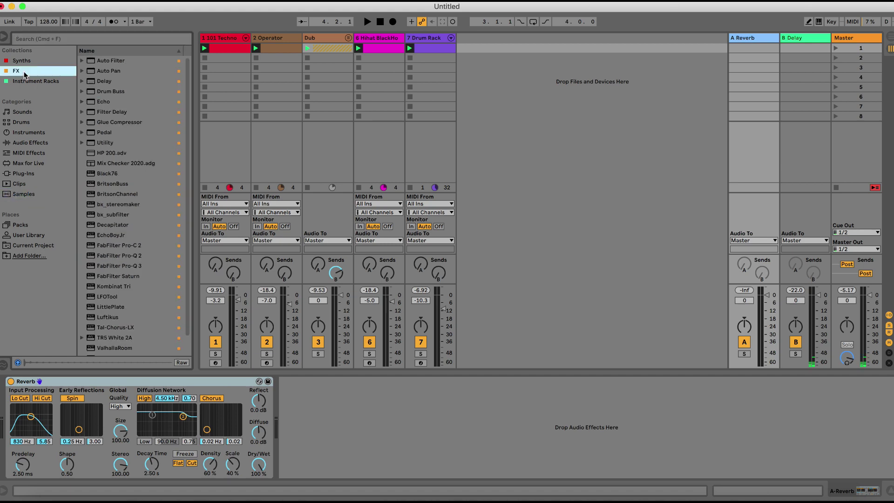
{"action": "scroll", "coordinate": [123, 320], "scroll_direction": "down", "scroll_amount": 2}
{"action": "left_click_drag", "start_coordinate": [112, 329], "coordinate": [103, 378]}
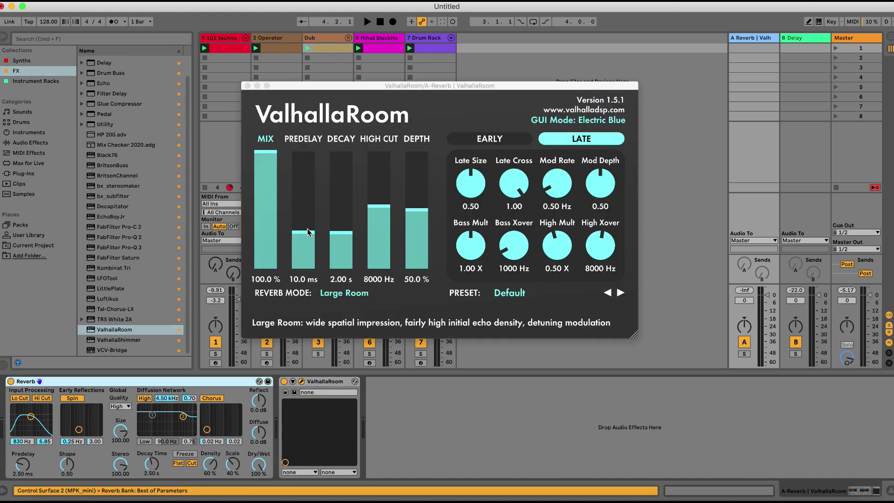
{"action": "key", "text": "Delete"}
- Set ValhallaRoom's decay to 4.16 s and raise the Drum Rack track's send A during playback
{"action": "left_click", "coordinate": [338, 224]}
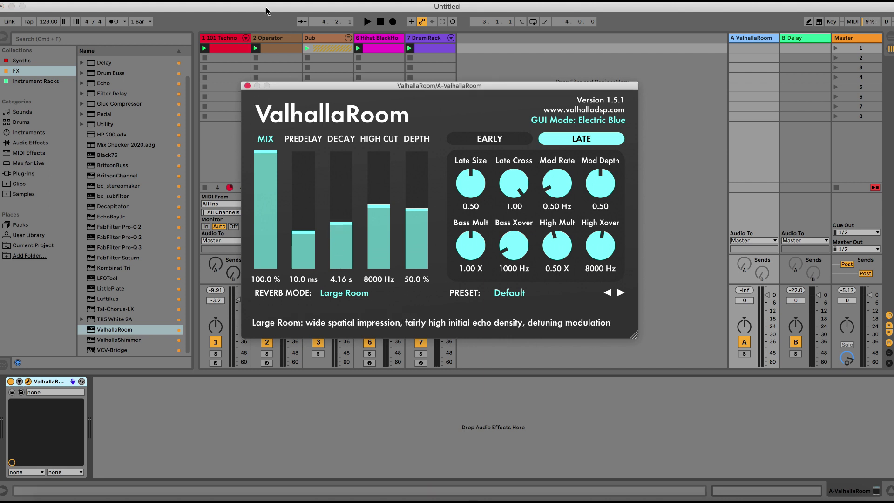
{"action": "left_click", "coordinate": [248, 86]}
{"action": "key", "text": "space"}
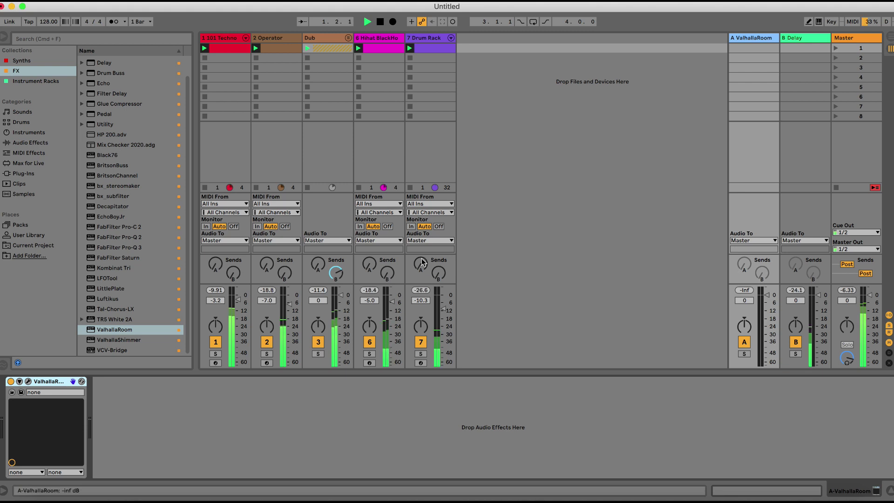
{"action": "left_click_drag", "start_coordinate": [420, 263], "coordinate": [420, 251]}
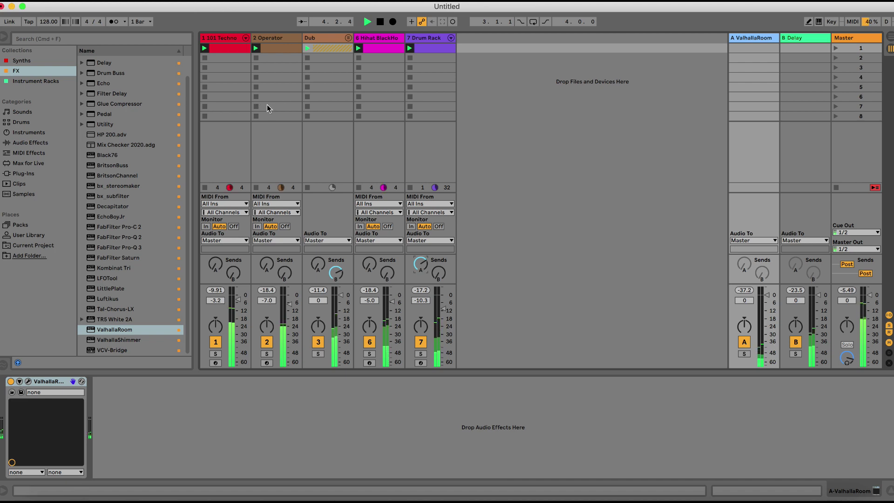
- Unfold the Dub group to check its Diva tracks, raise the group's send to B Delay and fold it again
{"action": "left_click", "coordinate": [336, 38]}
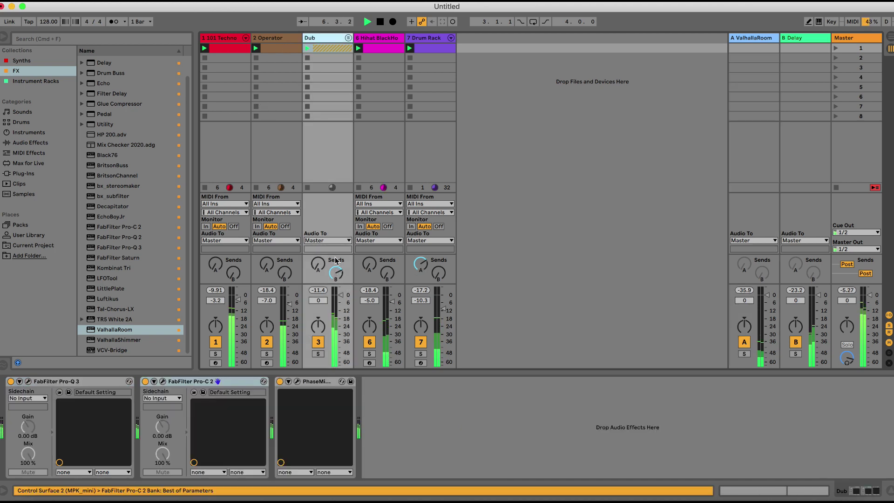
{"action": "left_click", "coordinate": [347, 37]}
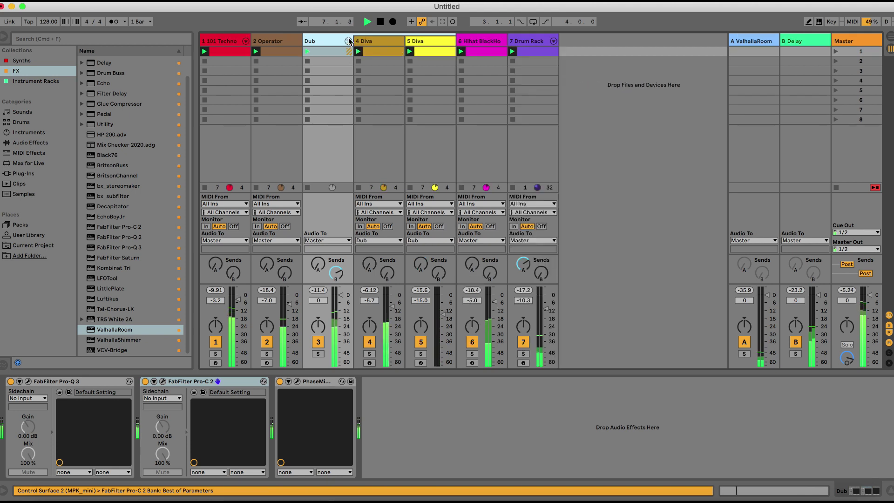
{"action": "left_click", "coordinate": [335, 273]}
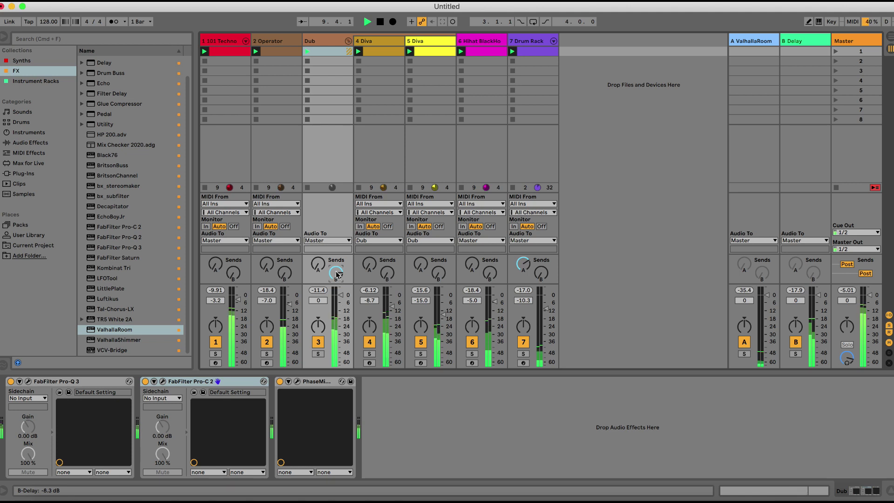
{"action": "left_click", "coordinate": [348, 41]}
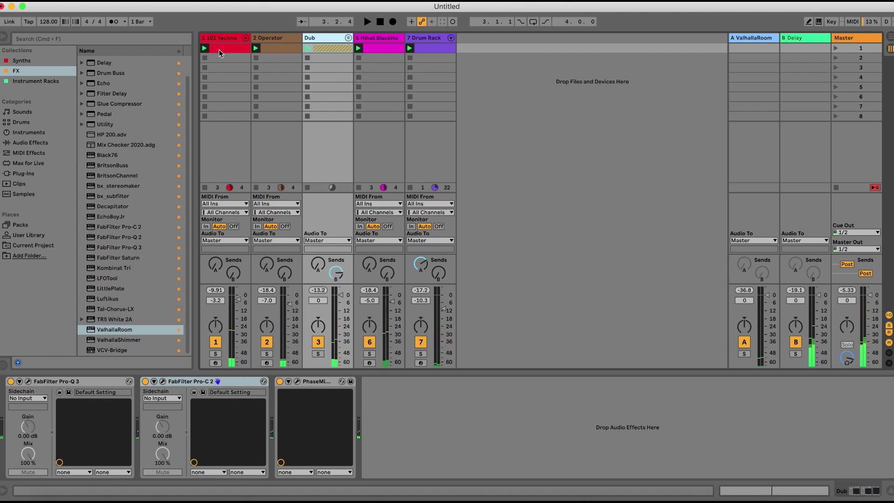
- Show the device chain of the 101 Techno kick track
{"action": "left_click", "coordinate": [228, 41]}
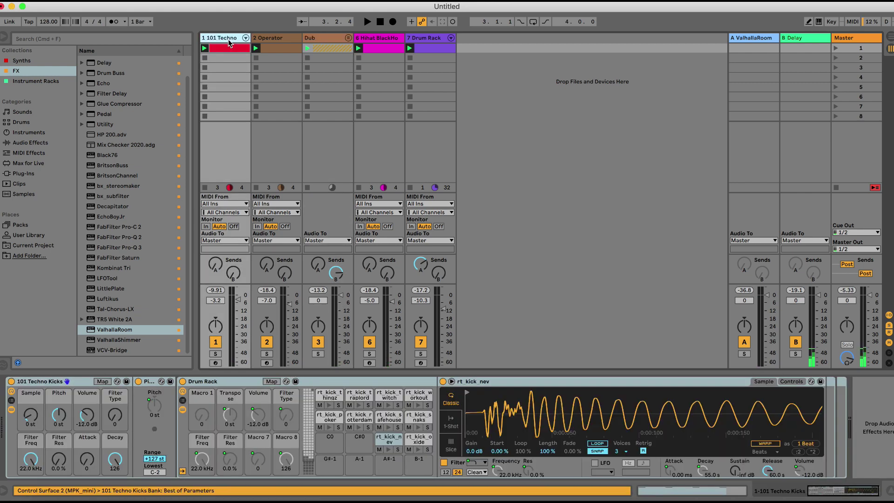